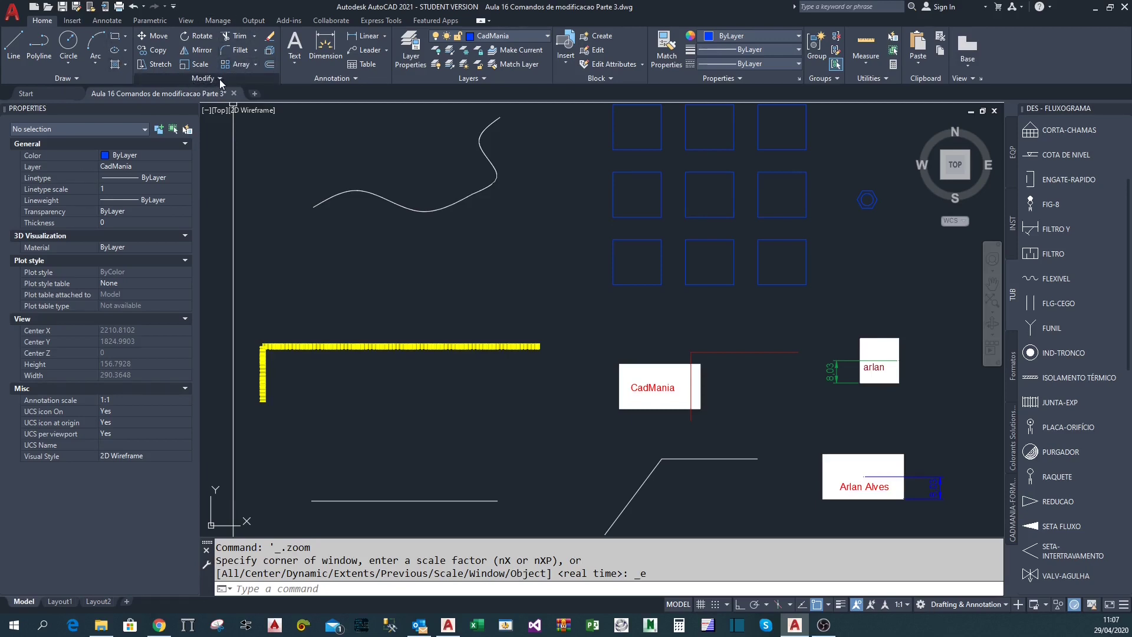
# Expand the additional Modify tools and keep them pinned open
pyautogui.click(220, 79)
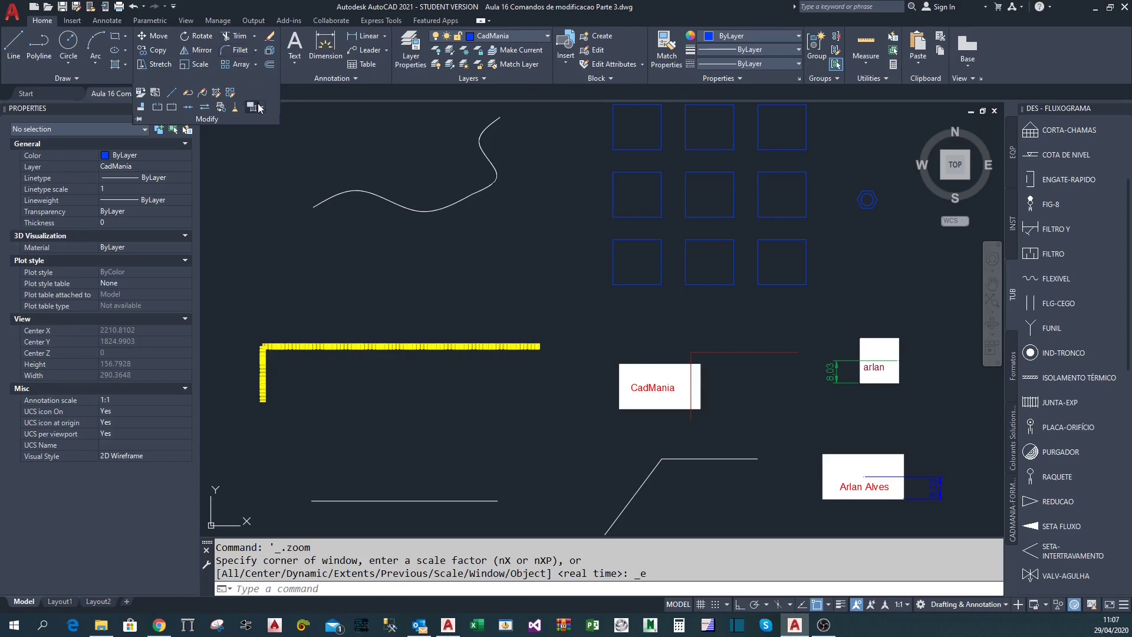
pyautogui.click(139, 121)
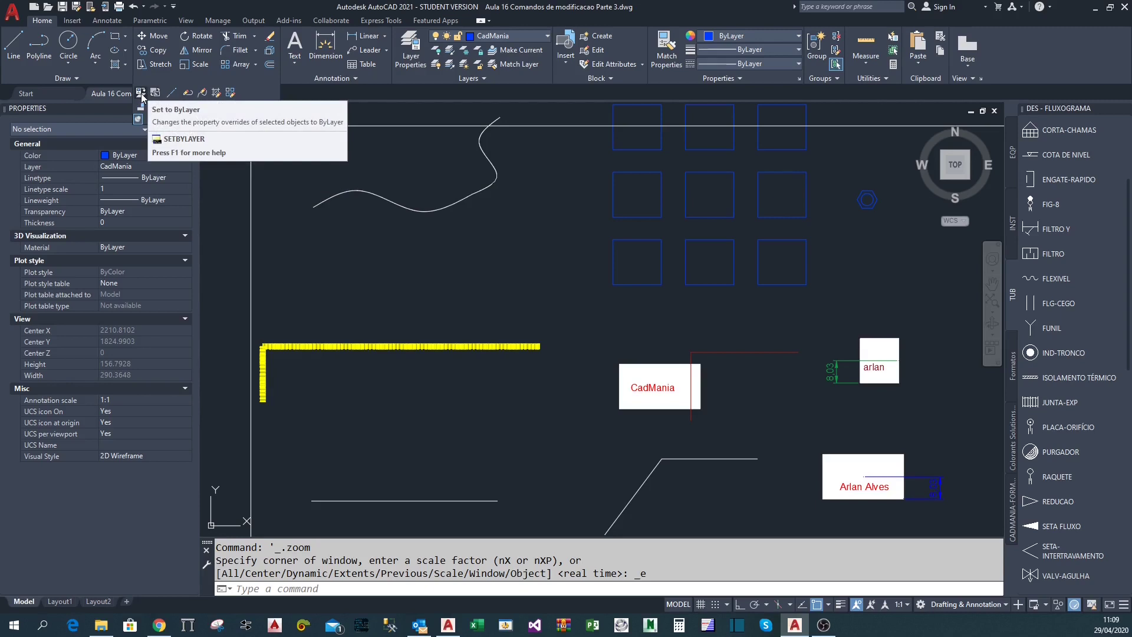
# Select the thick yellow L-shaped polyline and open its properties to examine its color, linetype and lineweight
pyautogui.moveTo(433, 354); pyautogui.dragTo(477, 353, button='middle')
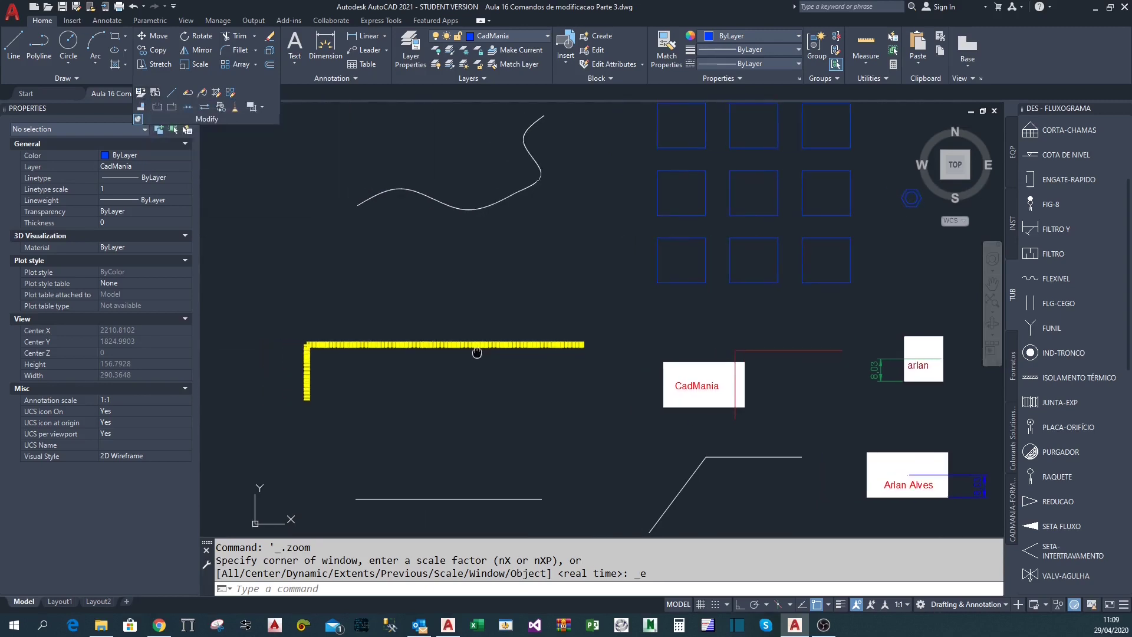
pyautogui.scroll(4, 477, 352)
pyautogui.scroll(-4, 619, 417)
pyautogui.moveTo(619, 417); pyautogui.dragTo(570, 390, button='middle')
pyautogui.scroll(5, 616, 413)
pyautogui.scroll(-3, 564, 392)
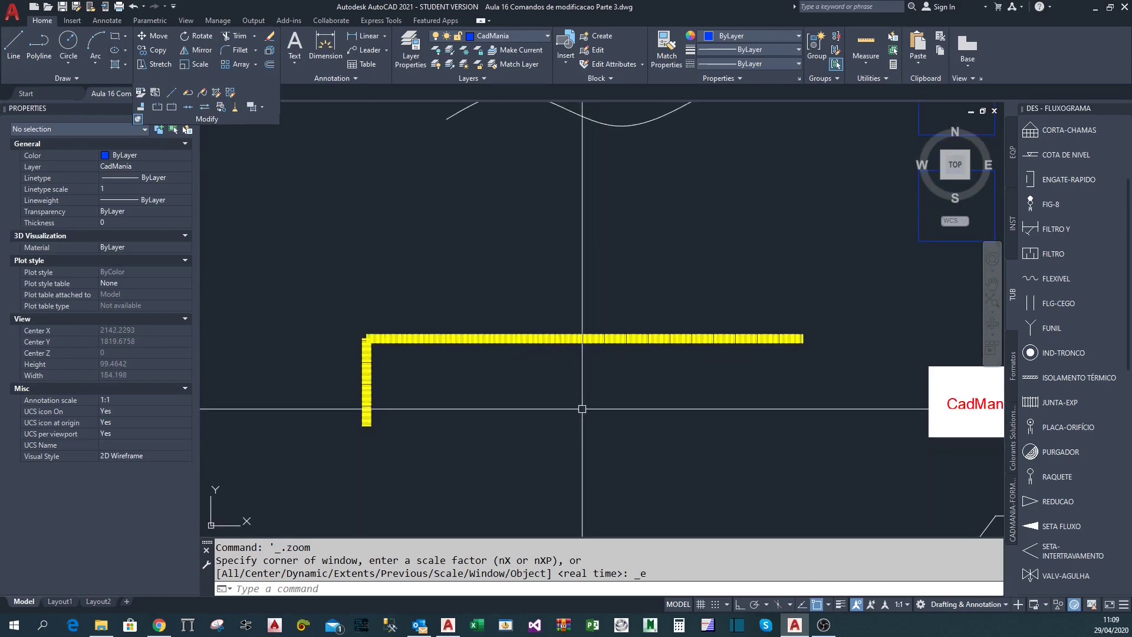
pyautogui.click(535, 378)
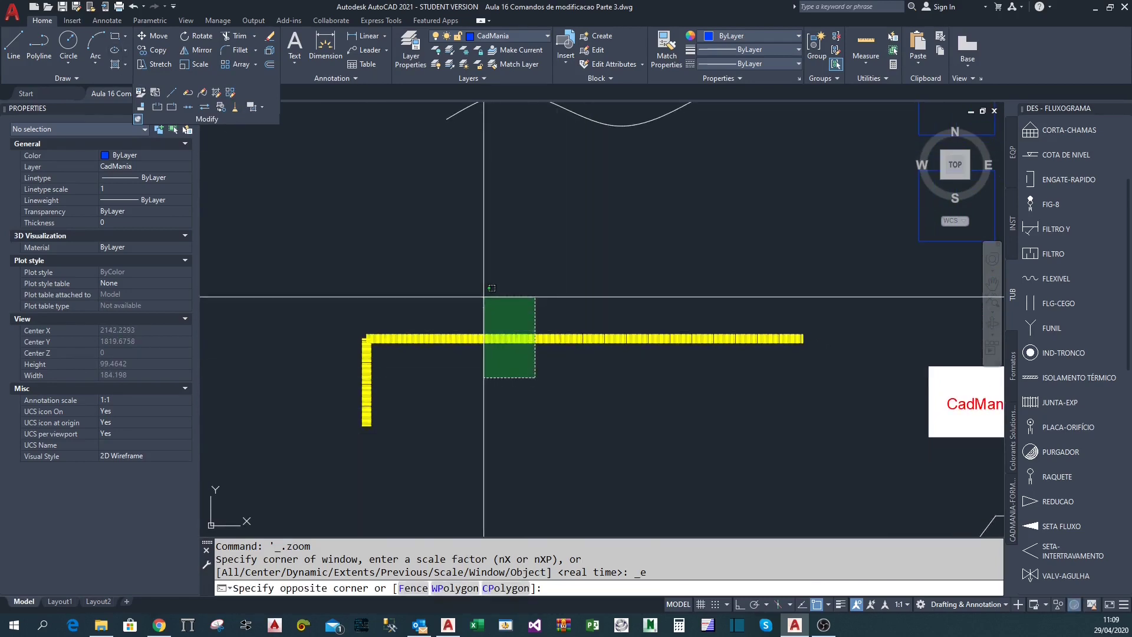
pyautogui.click(483, 296)
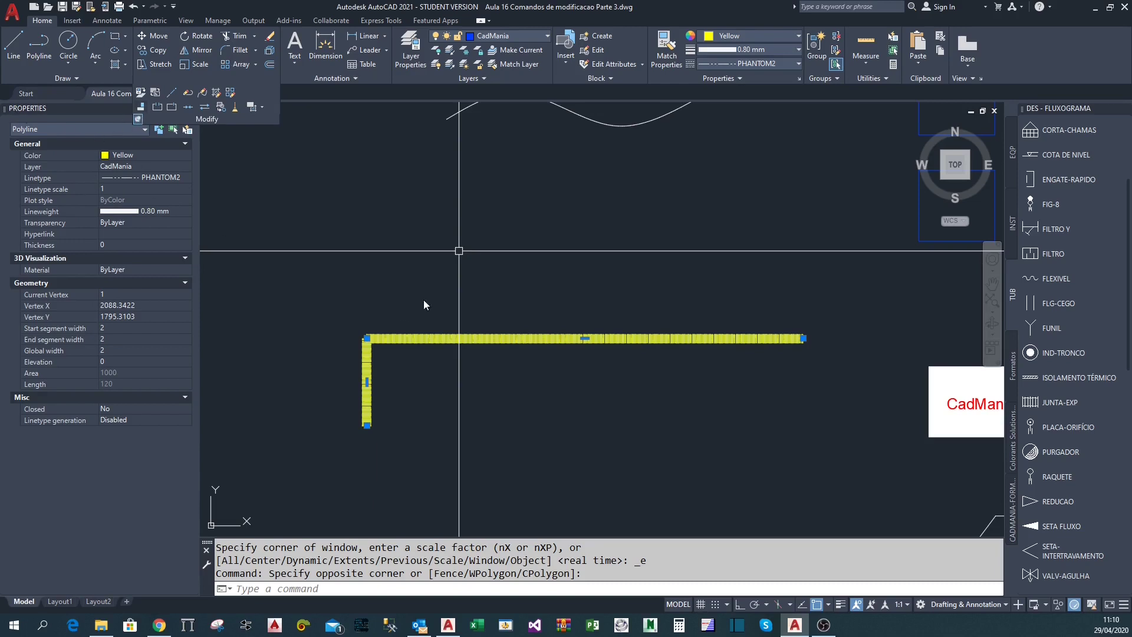
pyautogui.click(560, 268)
pyautogui.click(497, 225)
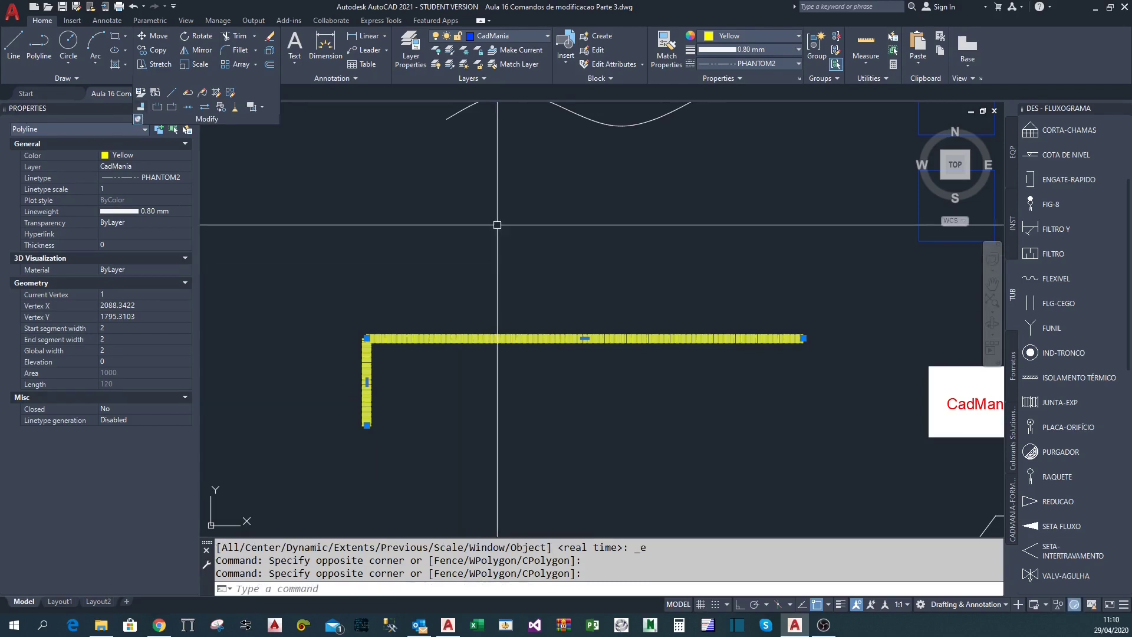
pyautogui.write('MO')
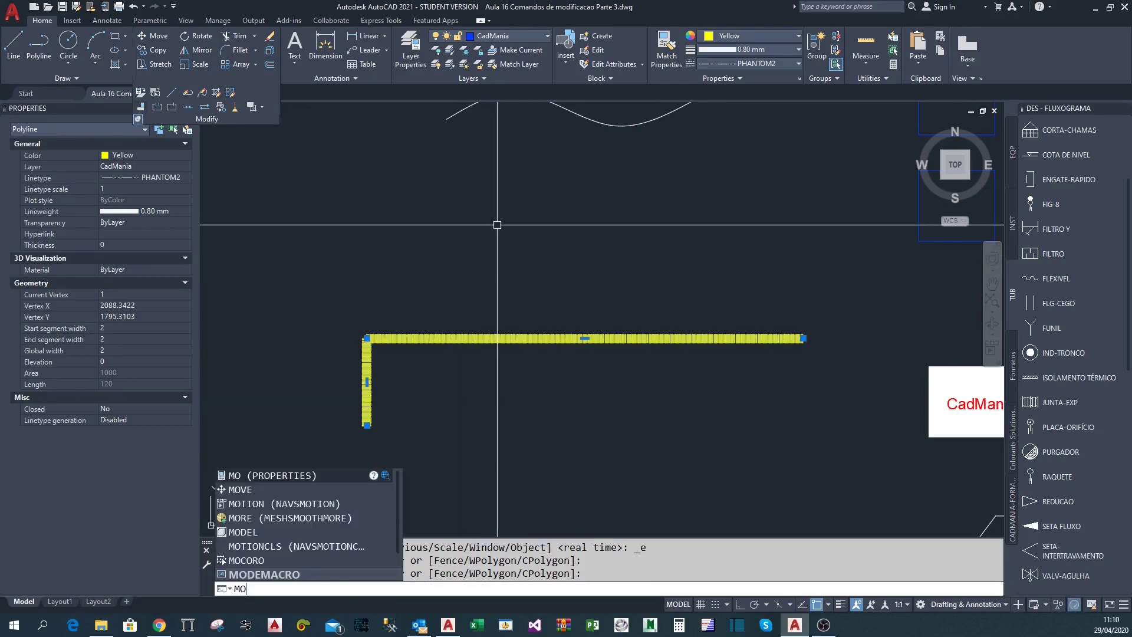
pyautogui.press('Return')
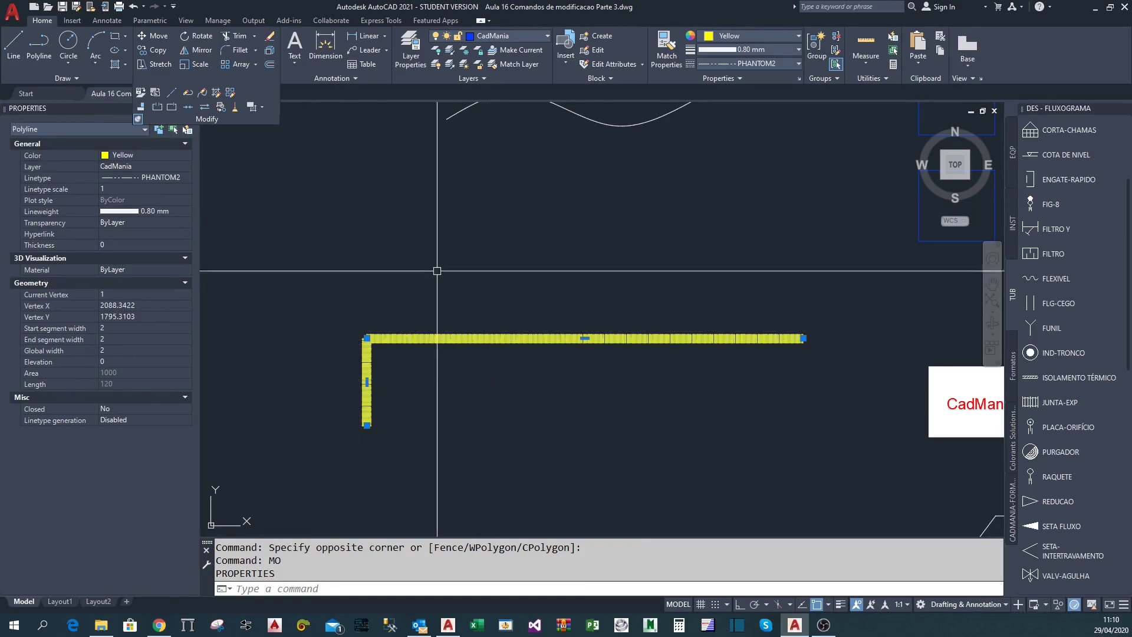
pyautogui.moveTo(437, 296); pyautogui.dragTo(513, 387)
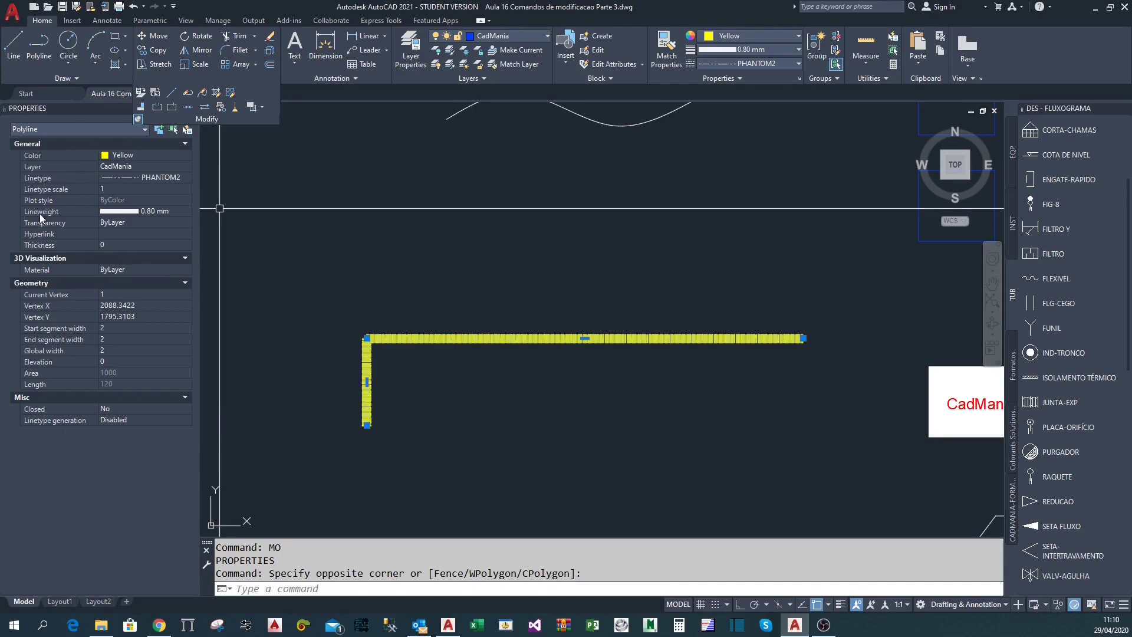
# Check the yellow polyline's layer assignment against the drawing's list of layers
pyautogui.click(121, 170)
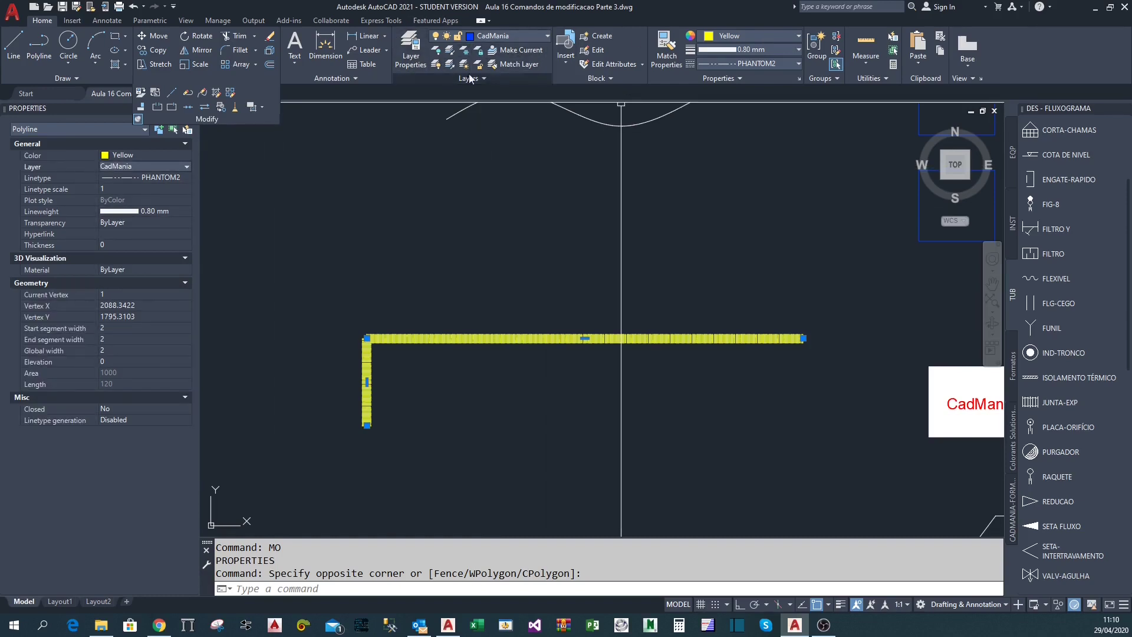
pyautogui.click(511, 40)
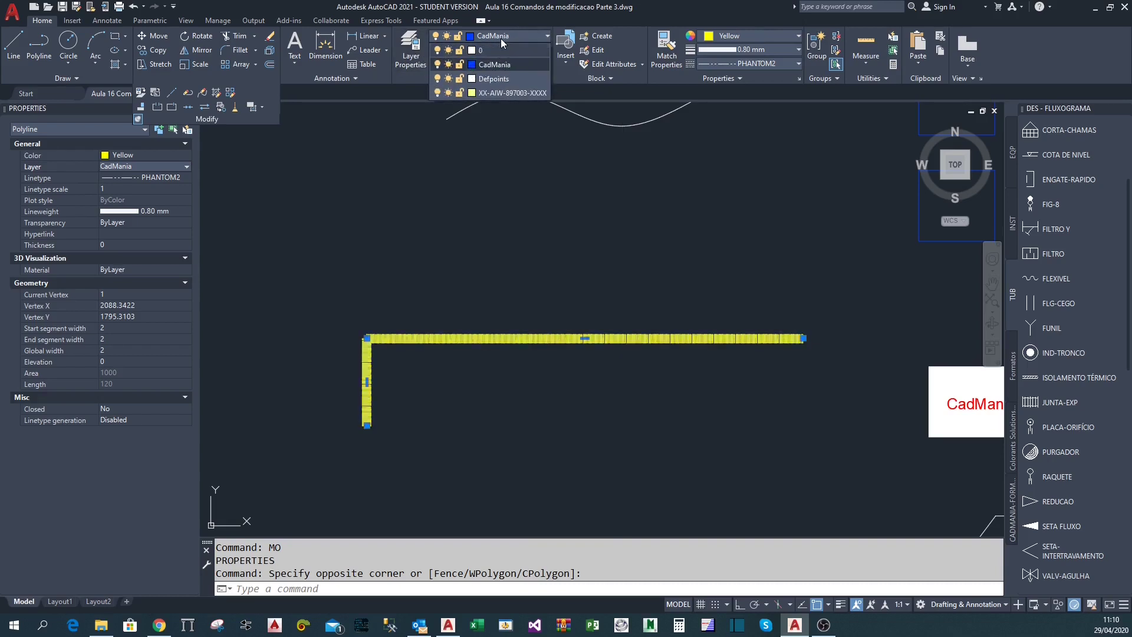
pyautogui.click(501, 38)
pyautogui.click(496, 36)
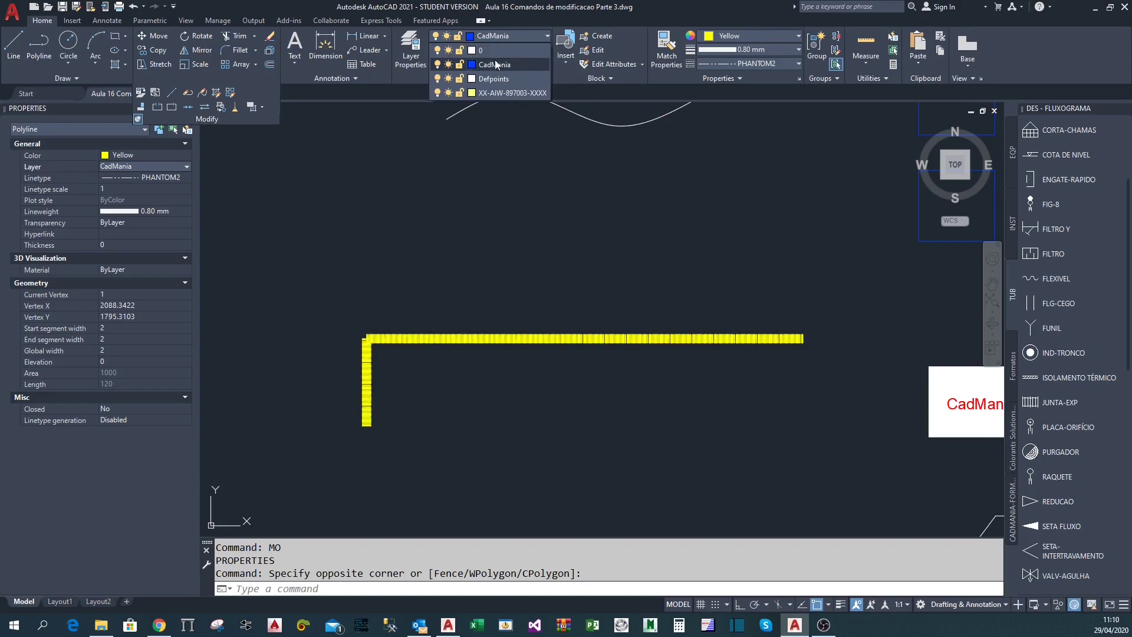
pyautogui.click(517, 36)
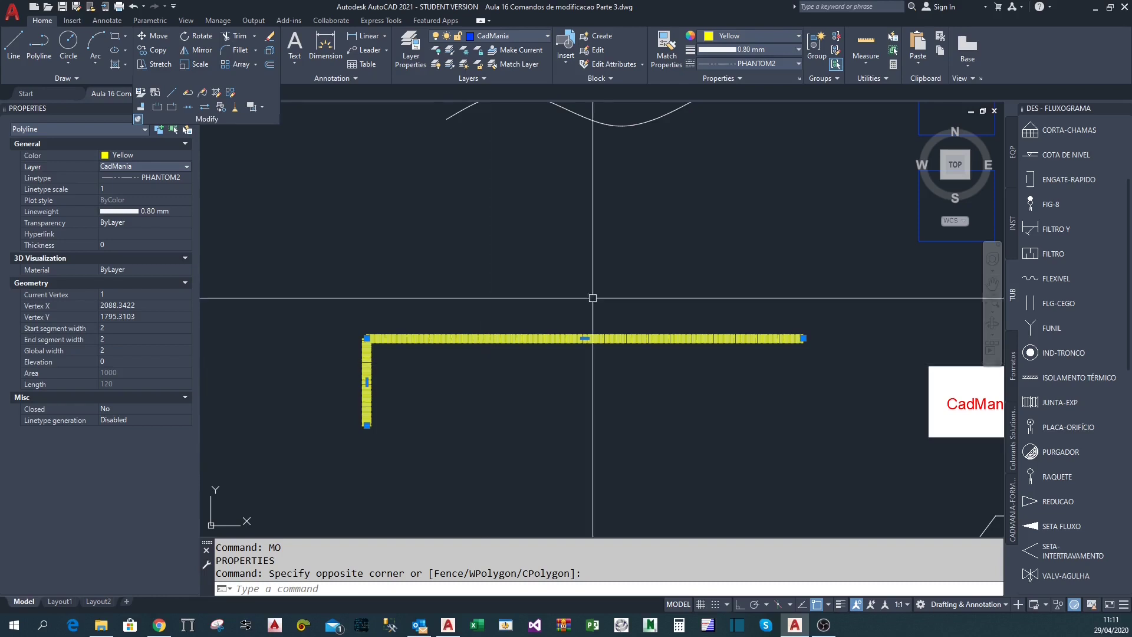
# Set the yellow polyline's lineweight, color and linetype individually to ByLayer
pyautogui.moveTo(508, 386)
pyautogui.mouseDown(button='middle')
pyautogui.moveTo(537, 366)
pyautogui.moveTo(519, 341)
pyautogui.moveTo(546, 333)
pyautogui.moveTo(557, 349)
pyautogui.mouseUp(button='middle')
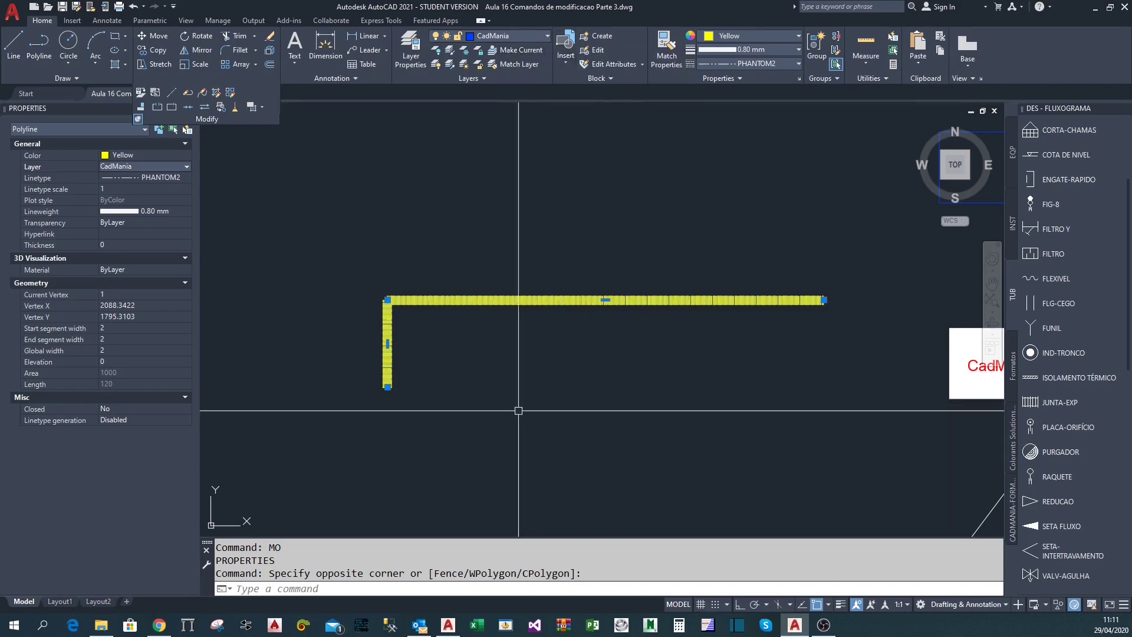
pyautogui.click(749, 51)
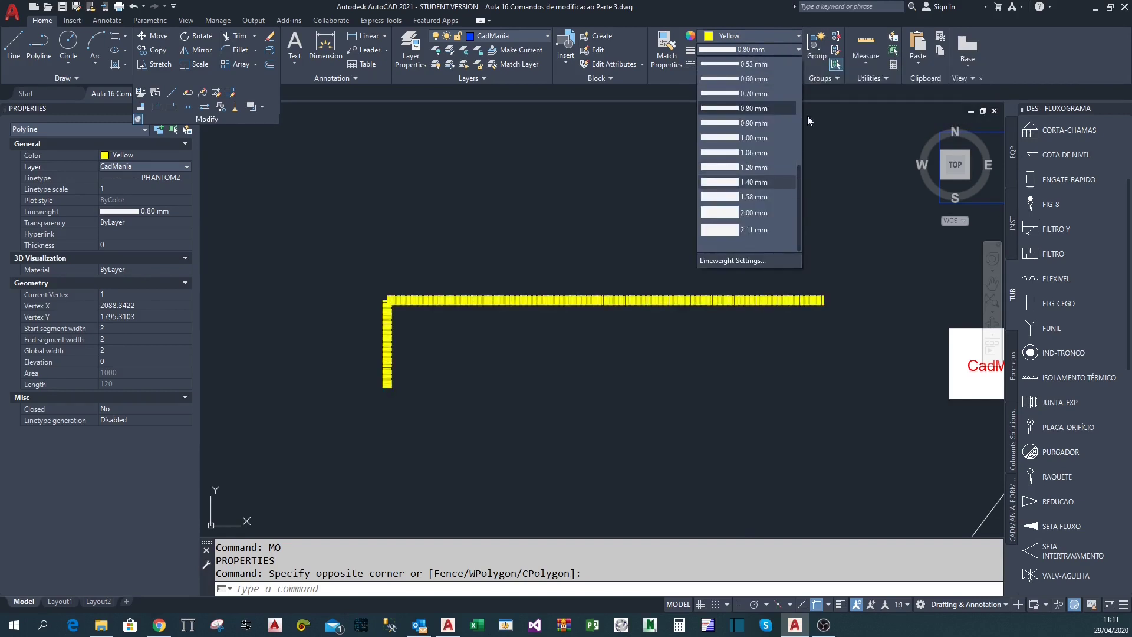
pyautogui.scroll(5, 760, 100)
pyautogui.click(739, 70)
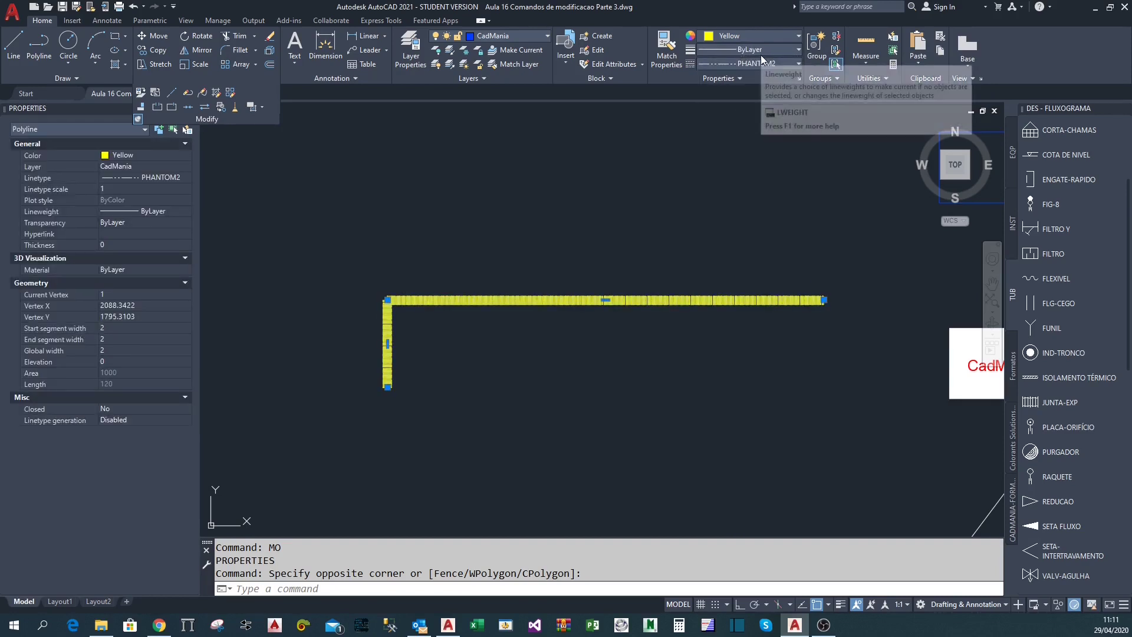
pyautogui.click(737, 35)
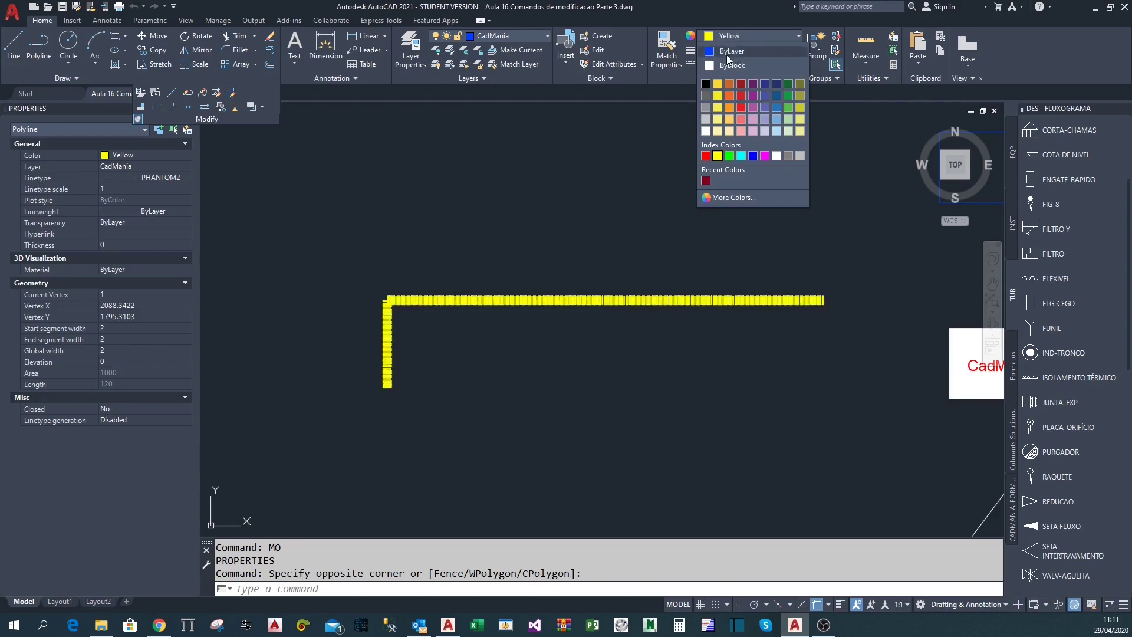
pyautogui.click(731, 51)
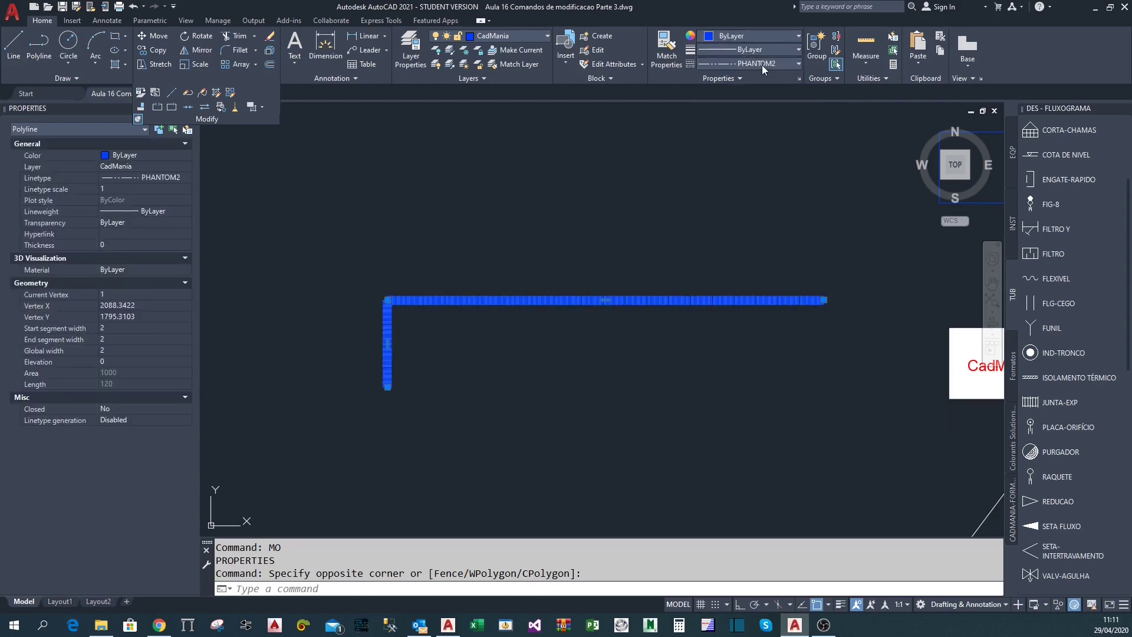
pyautogui.click(762, 64)
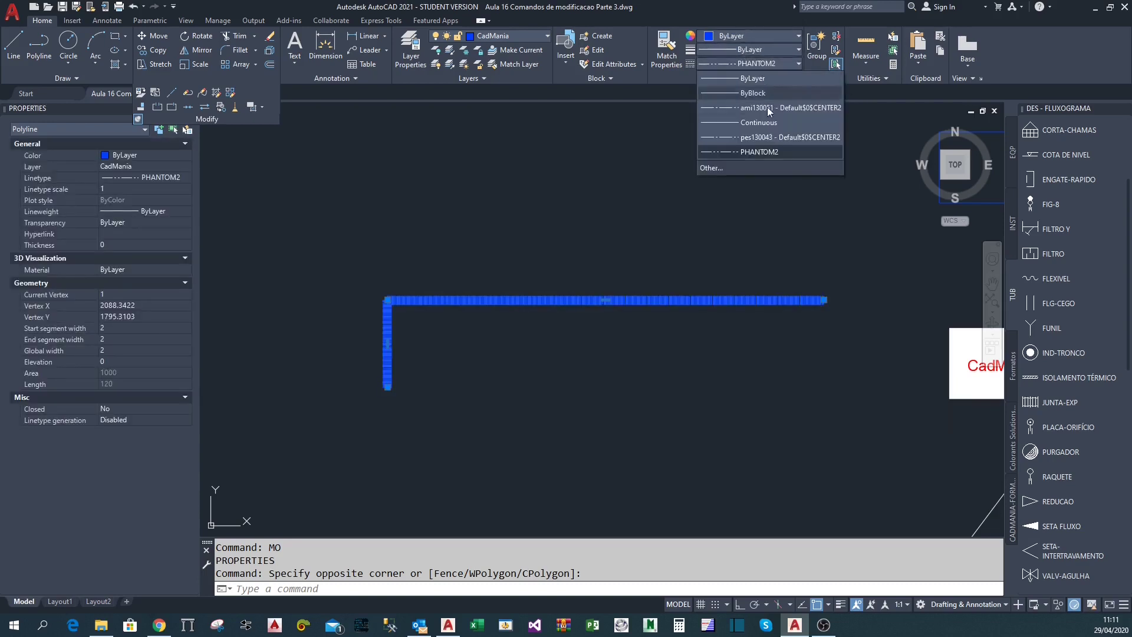
pyautogui.click(744, 82)
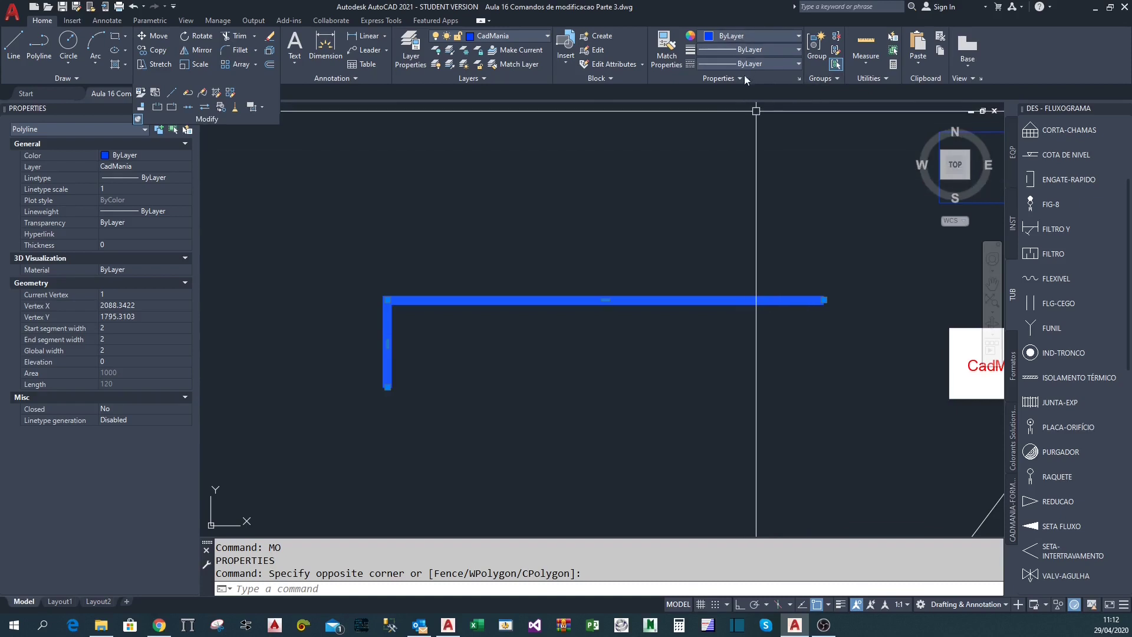
# Review the color and lineweight choices available for the selected polyline, keeping both at ByLayer
pyautogui.click(761, 37)
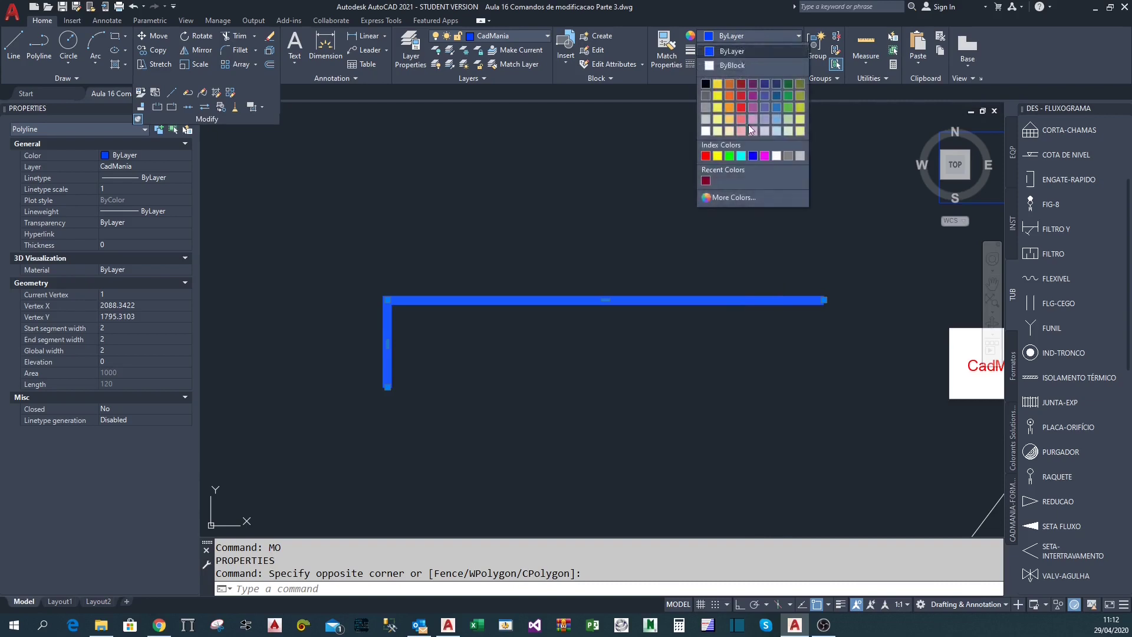
pyautogui.click(746, 51)
pyautogui.click(746, 50)
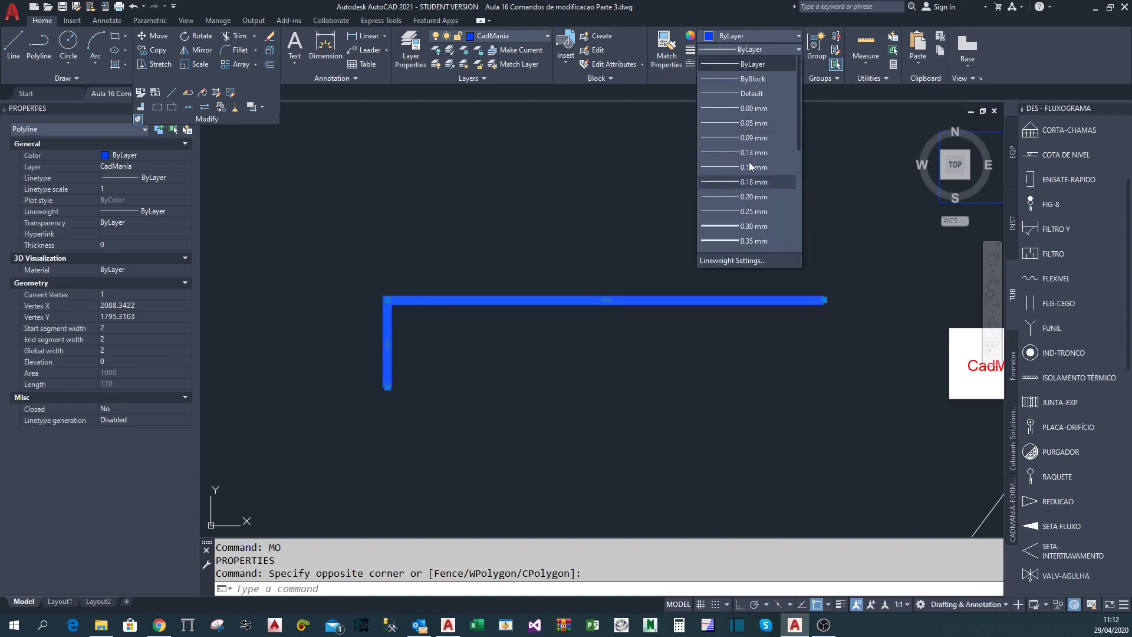
pyautogui.click(780, 69)
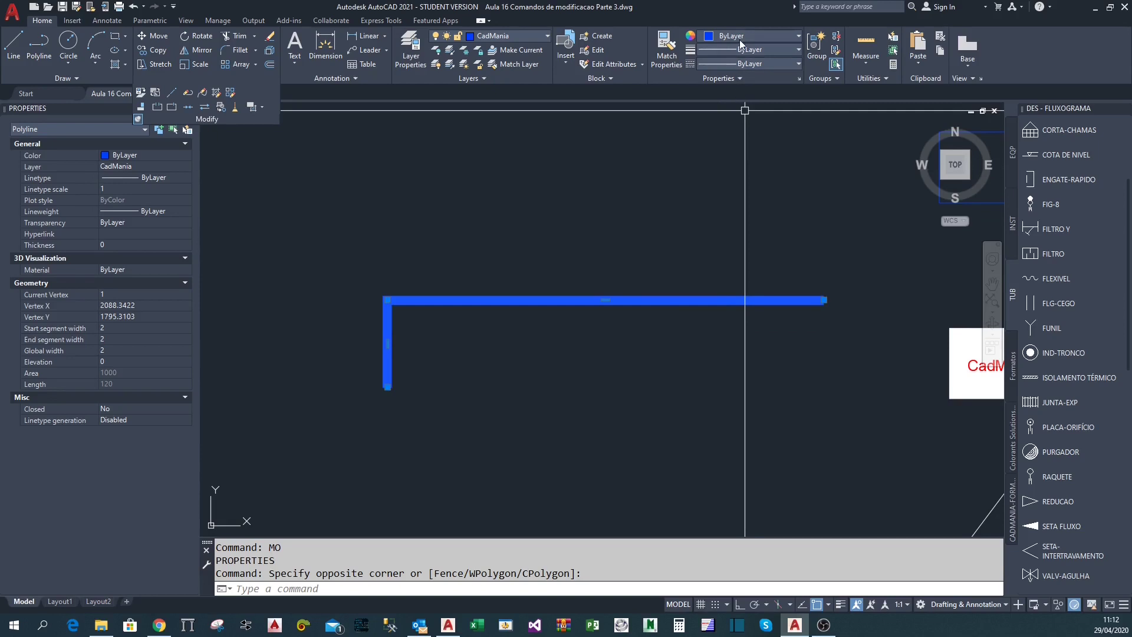
# Deselect the polyline and undo its color and linetype changes
pyautogui.moveTo(712, 236)
pyautogui.mouseDown(button='middle')
pyautogui.moveTo(720, 263)
pyautogui.moveTo(707, 252)
pyautogui.mouseUp(button='middle')
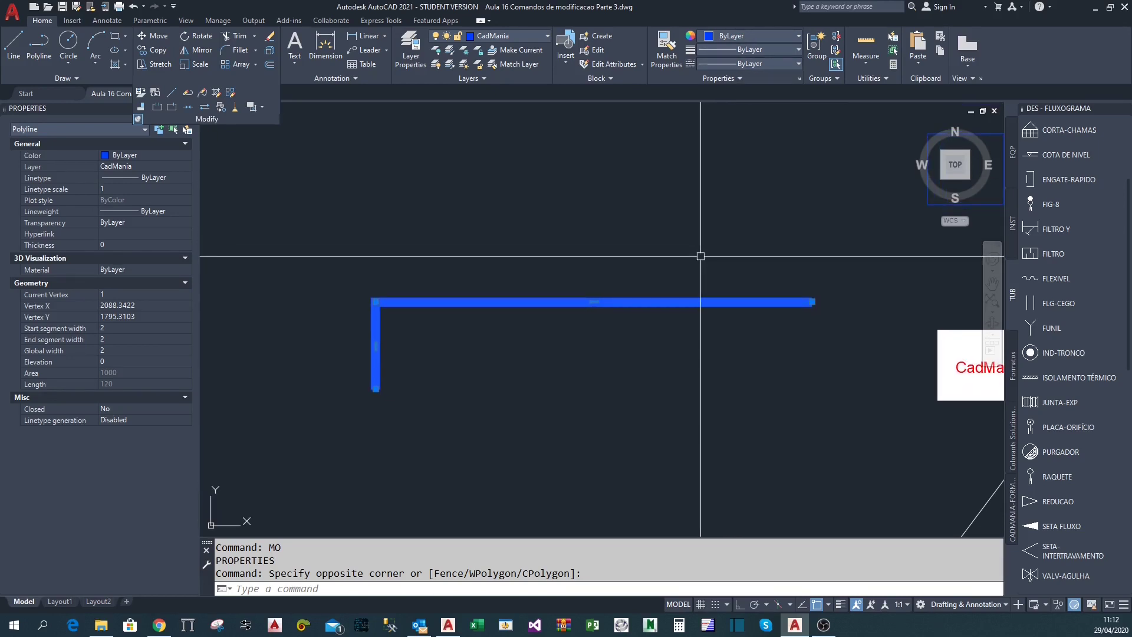
pyautogui.press('Escape')
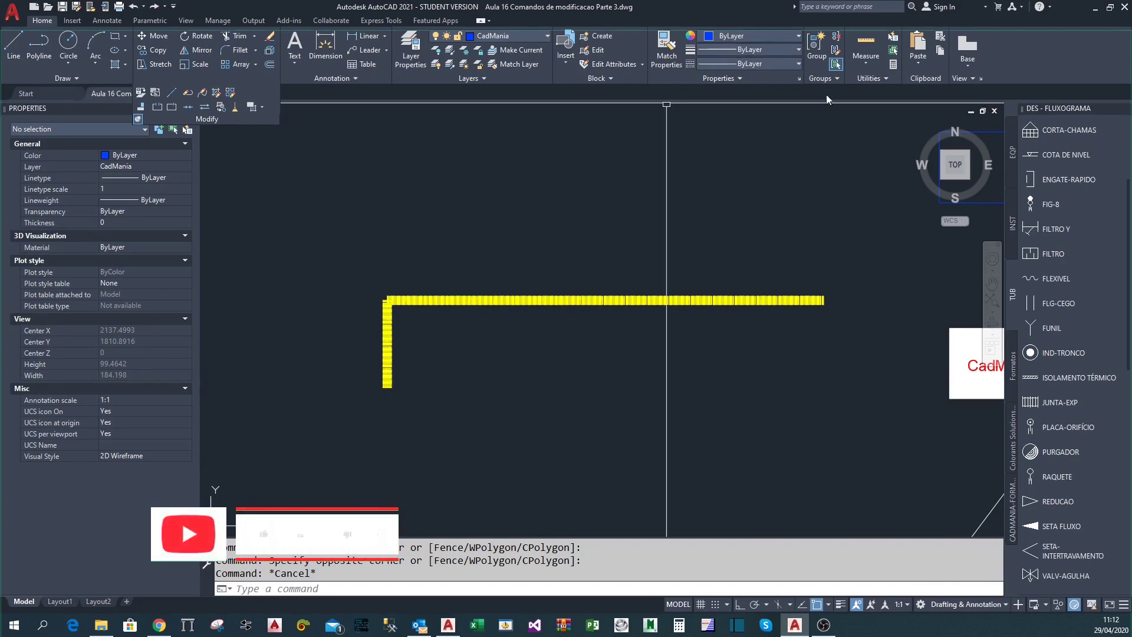
# Select the yellow polyline and set its material to Global
pyautogui.click(544, 391)
pyautogui.click(510, 270)
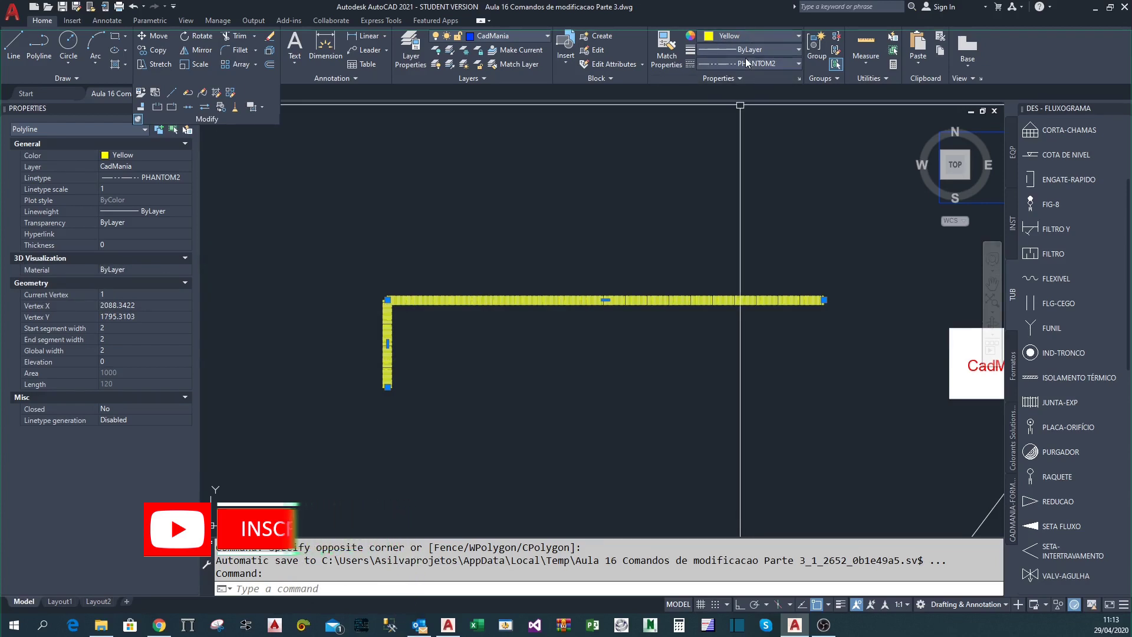
pyautogui.click(138, 270)
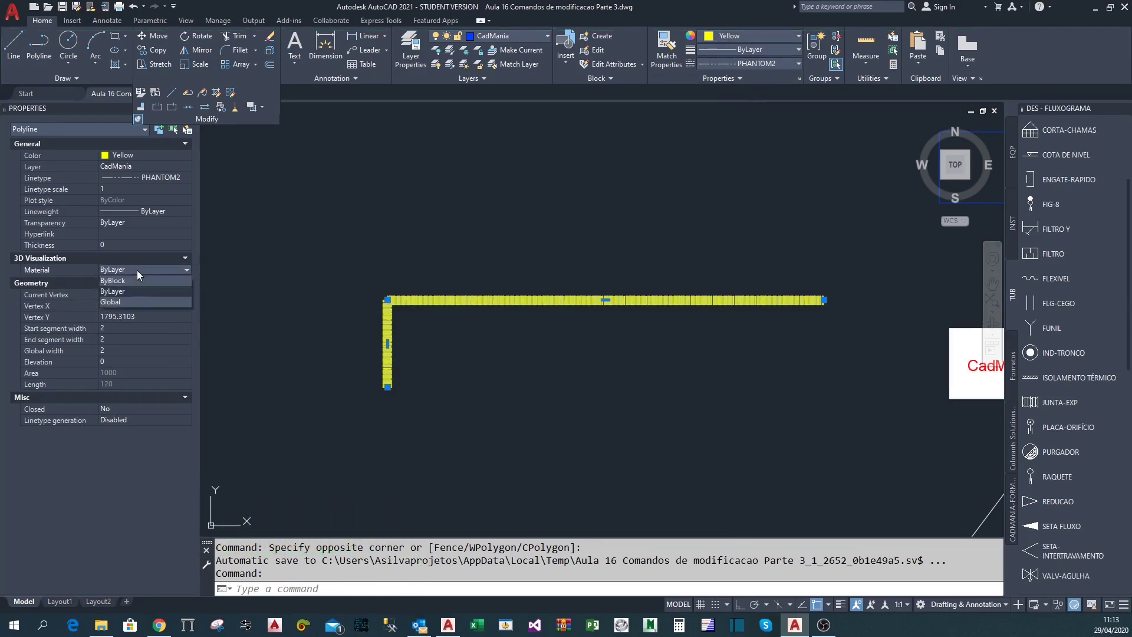
pyautogui.click(112, 302)
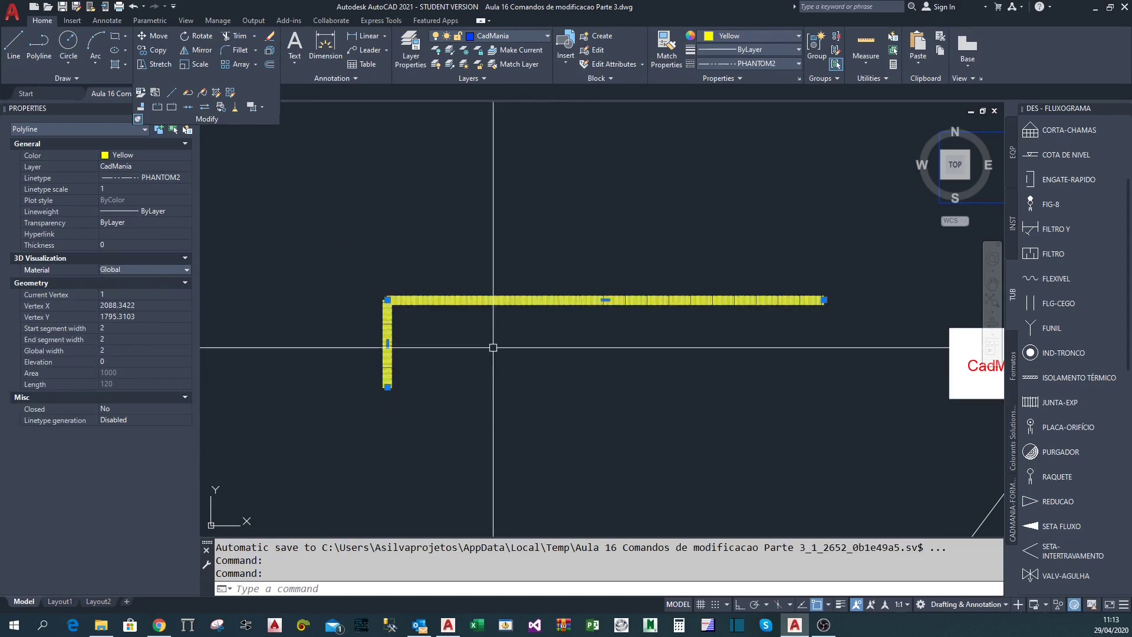
# Apply Set to ByLayer to the selected polyline, answering Yes to changing ByBlock to ByLayer and Yes to including blocks
pyautogui.click(140, 93)
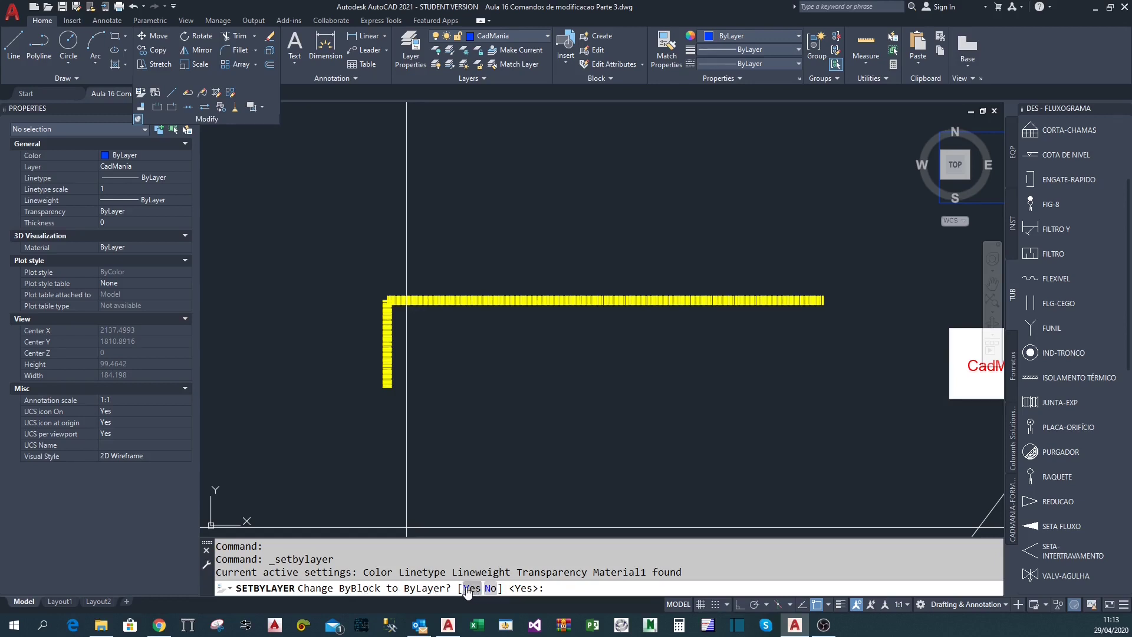
pyautogui.click(471, 588)
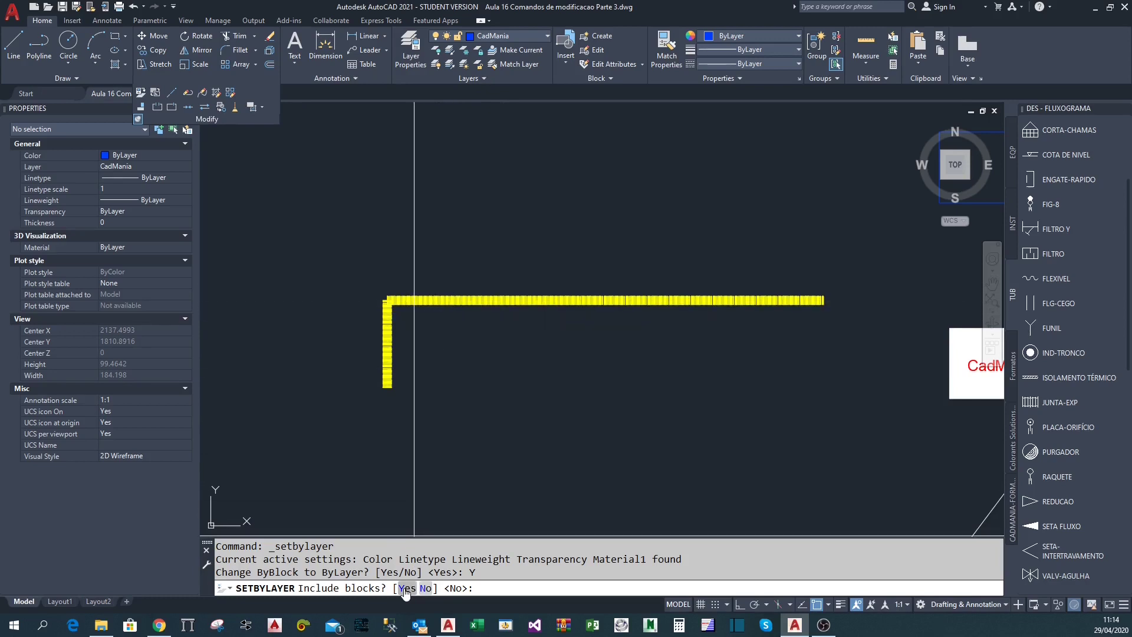
pyautogui.click(407, 588)
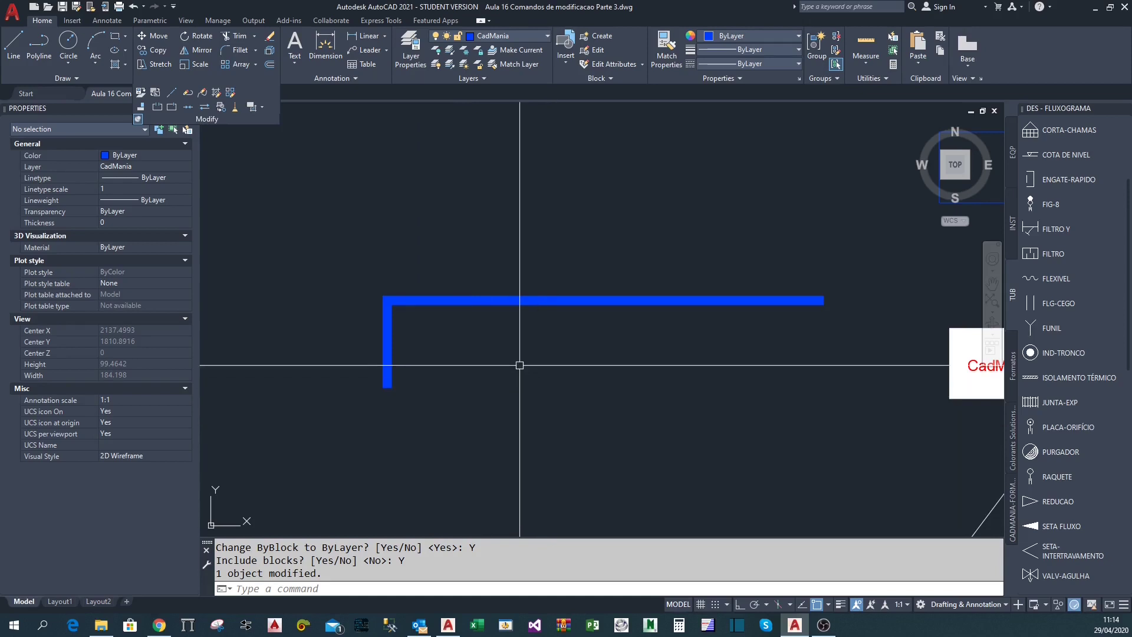
# Reselect the L-shaped polyline and check its color, linetype, lineweight and material properties
pyautogui.click(519, 373)
pyautogui.click(472, 257)
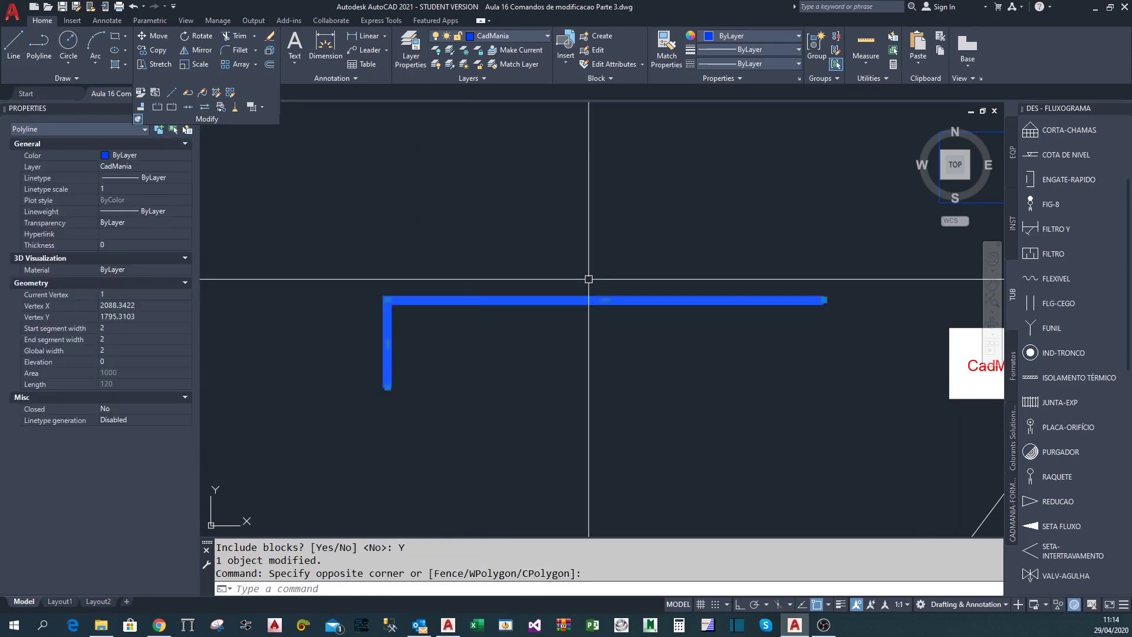
pyautogui.press('Escape')
pyautogui.press('Escape')
pyautogui.click(566, 301)
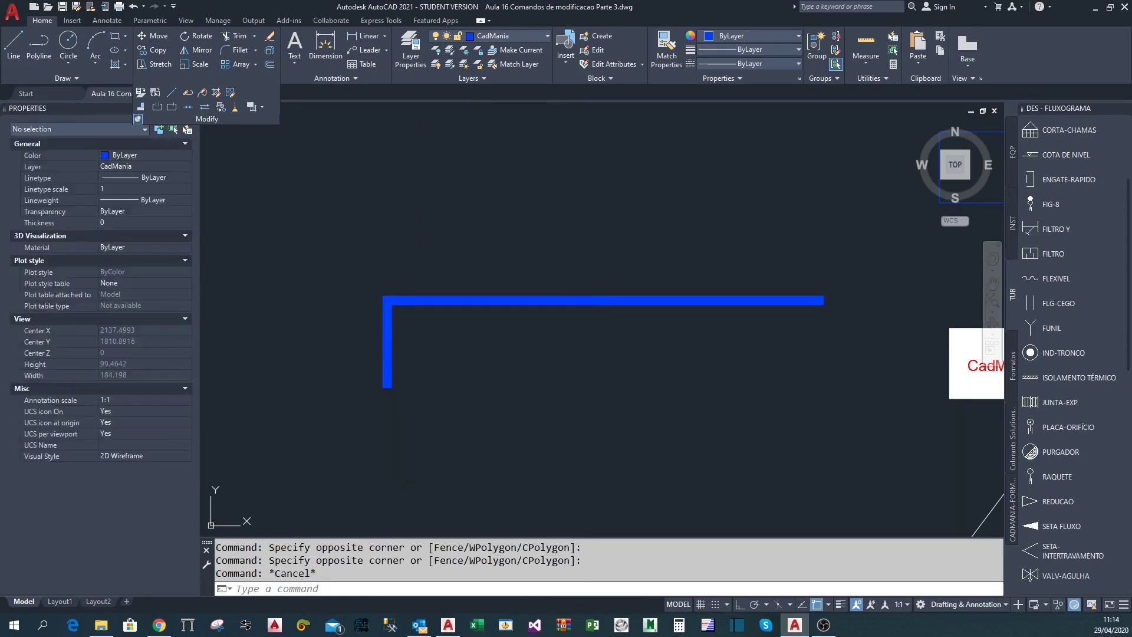
pyautogui.click(543, 260)
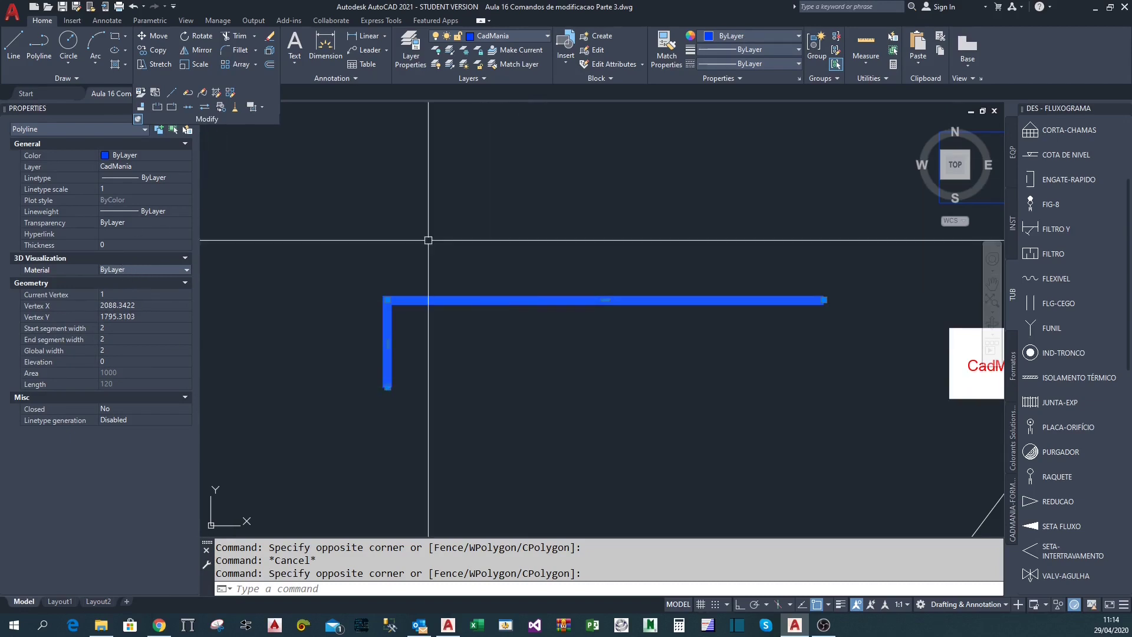
# Erase the selected object, keeping the blue L-shaped polyline in the drawing
pyautogui.moveTo(529, 246)
pyautogui.mouseDown(button='middle')
pyautogui.moveTo(518, 320)
pyautogui.moveTo(541, 318)
pyautogui.mouseUp(button='middle')
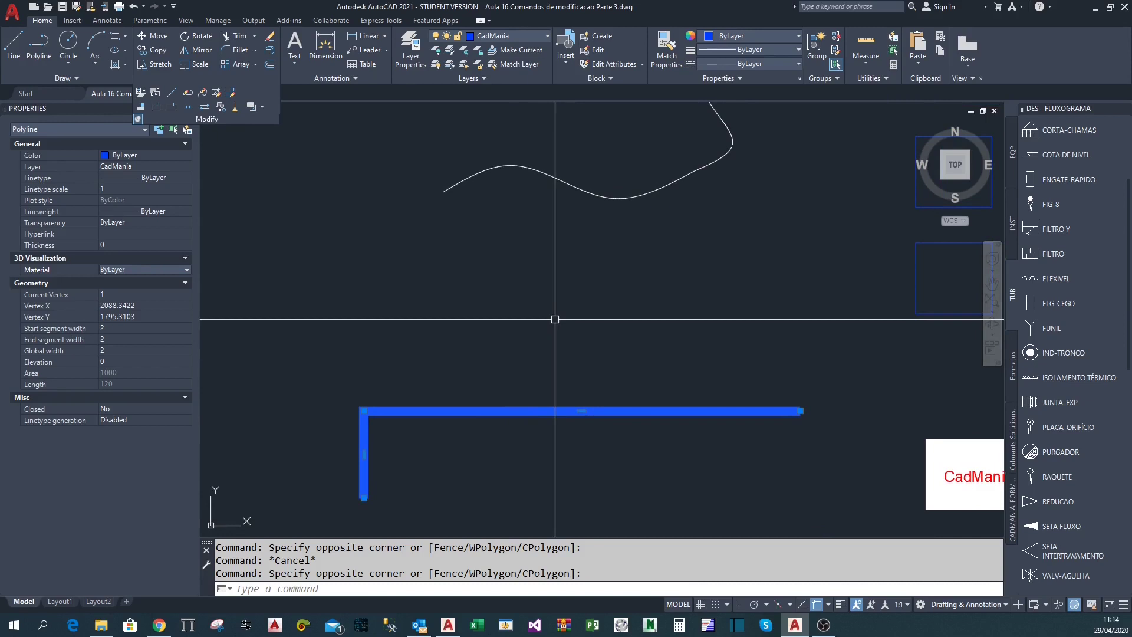
pyautogui.scroll(2, 538, 459)
pyautogui.moveTo(538, 460)
pyautogui.mouseDown(button='middle')
pyautogui.moveTo(565, 364)
pyautogui.moveTo(510, 348)
pyautogui.mouseUp(button='middle')
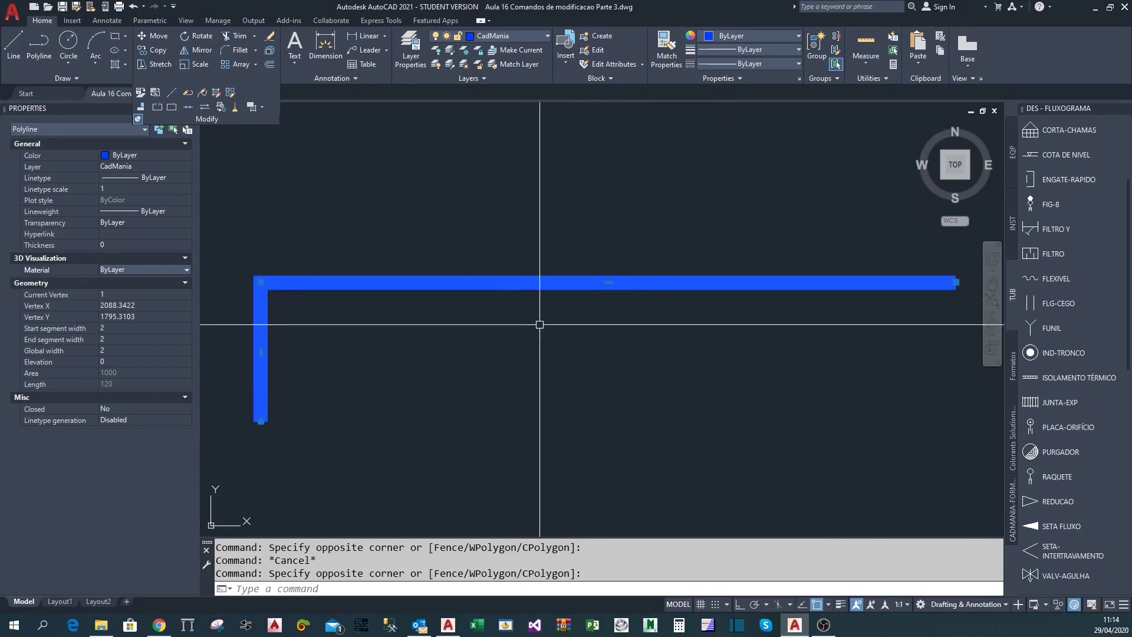
pyautogui.write('e')
pyautogui.press('Return')
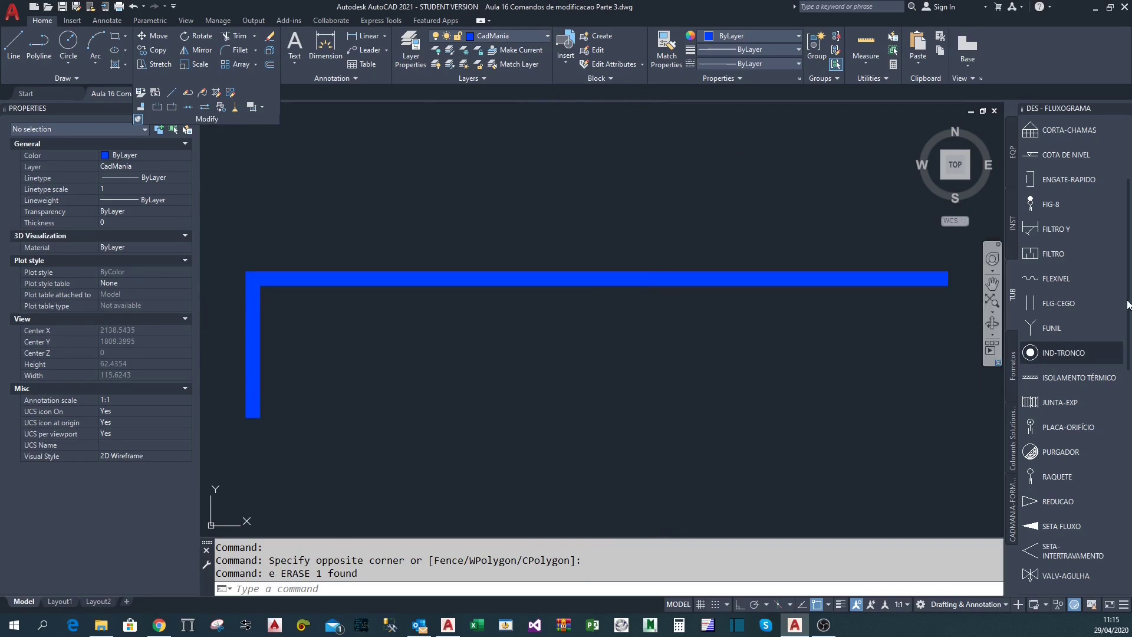
# Insert the IND-TRONCO block below the horizontal segment of the L-shaped polyline, leaving its INSTRUMENTO attribute blank
pyautogui.click(1051, 355)
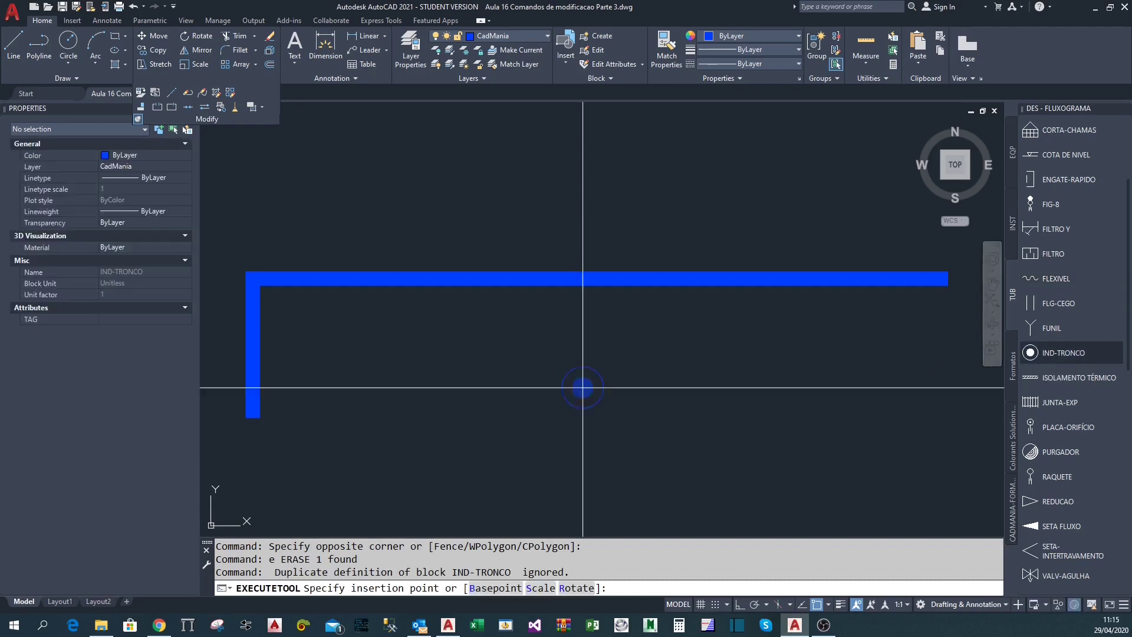
pyautogui.click(562, 383)
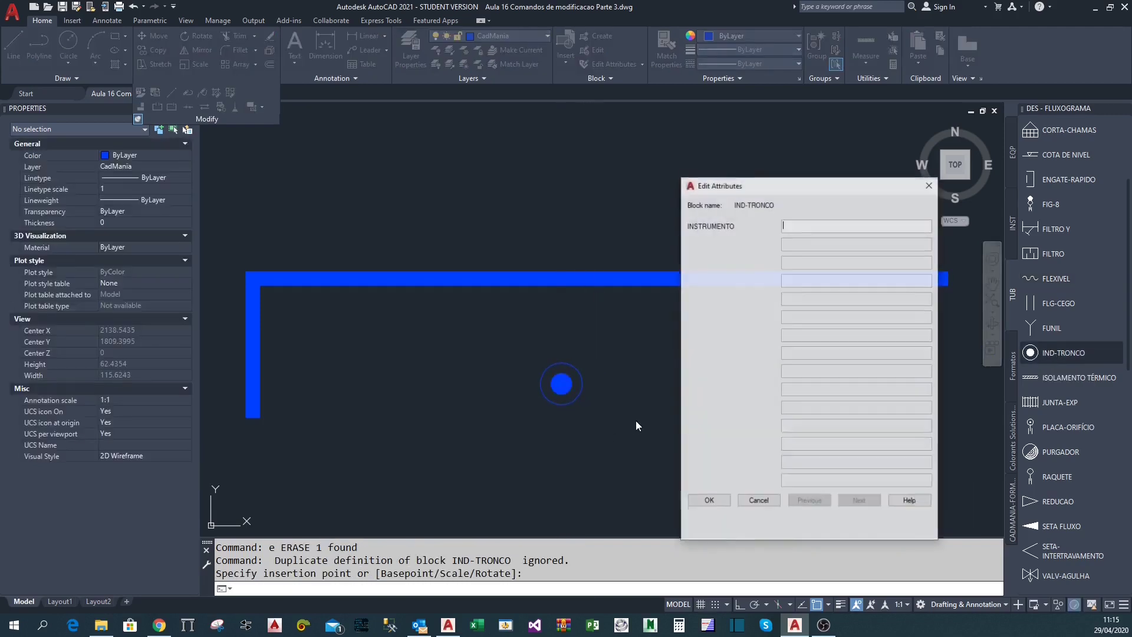
pyautogui.click(711, 503)
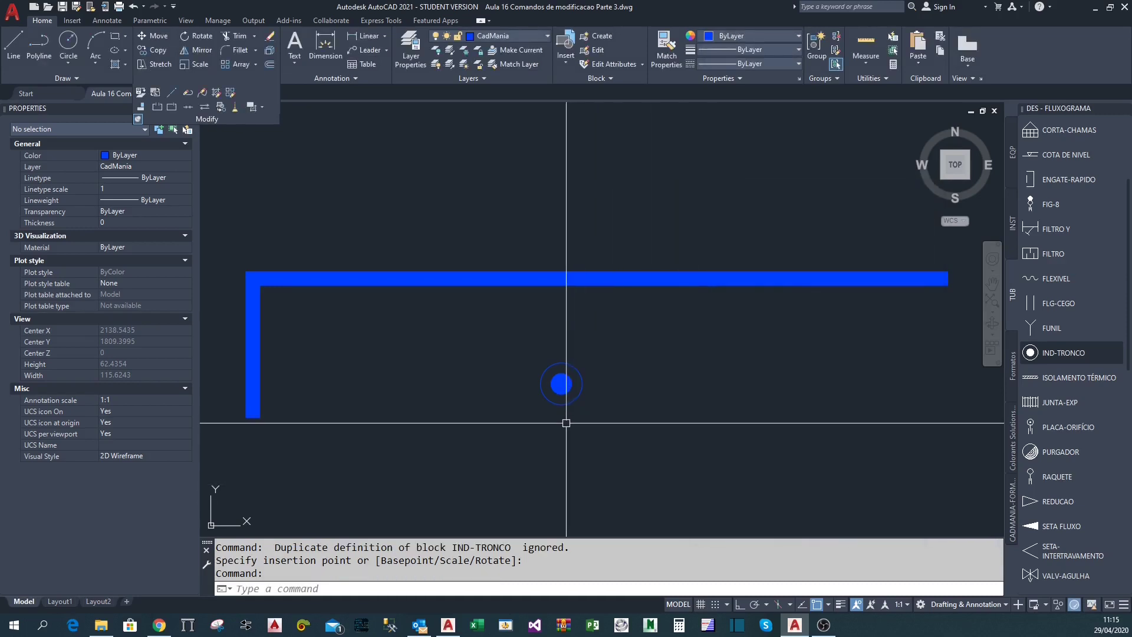
# Select the inserted IND-TRONCO block, change its color to Green and deselect it
pyautogui.scroll(4, 575, 413)
pyautogui.click(631, 447)
pyautogui.press('Escape')
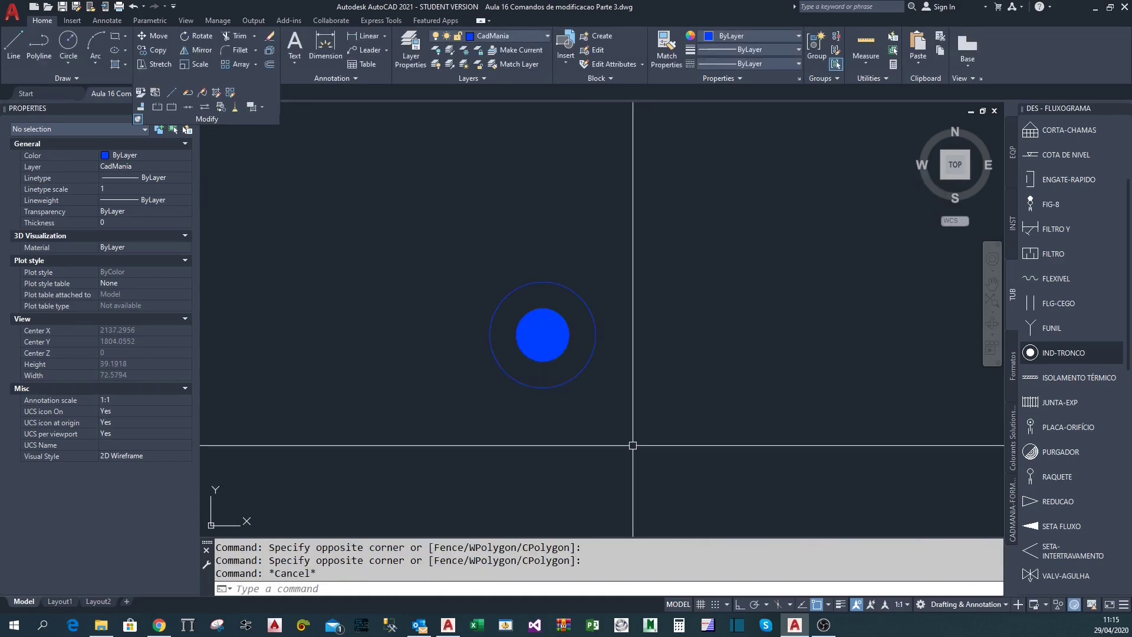
pyautogui.click(631, 447)
pyautogui.click(554, 342)
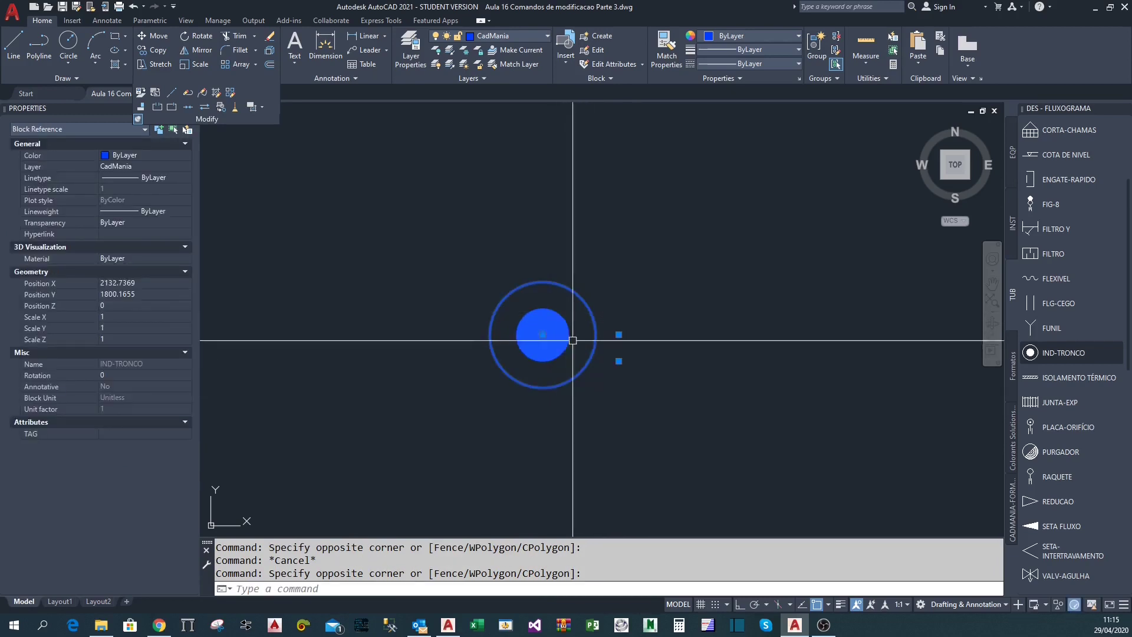
pyautogui.click(734, 37)
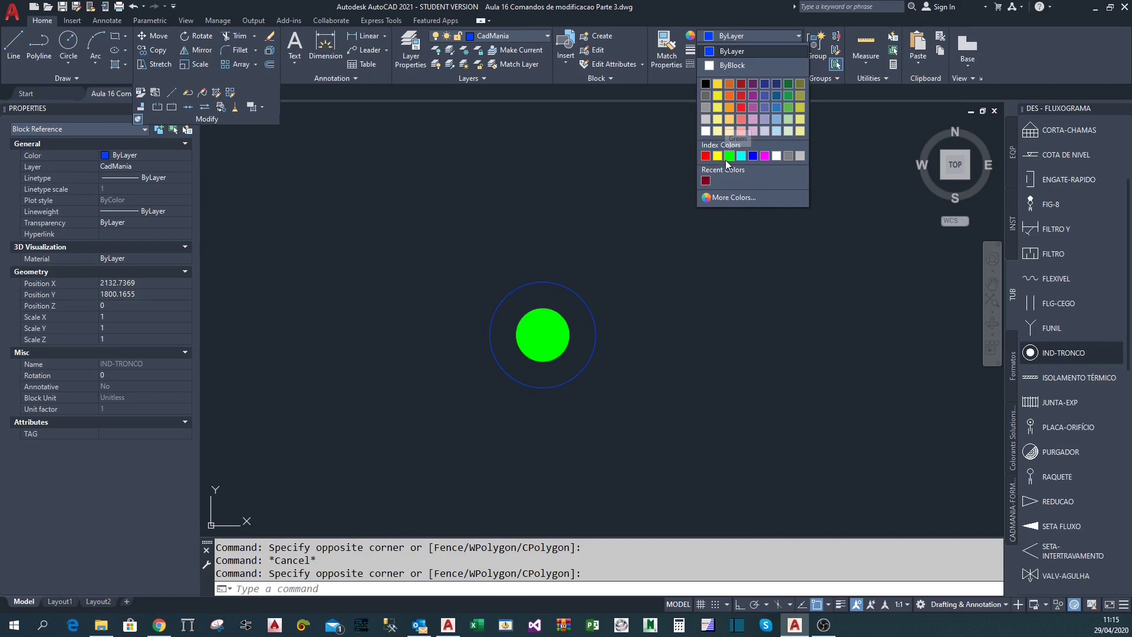
pyautogui.press('Escape')
pyautogui.press('Escape')
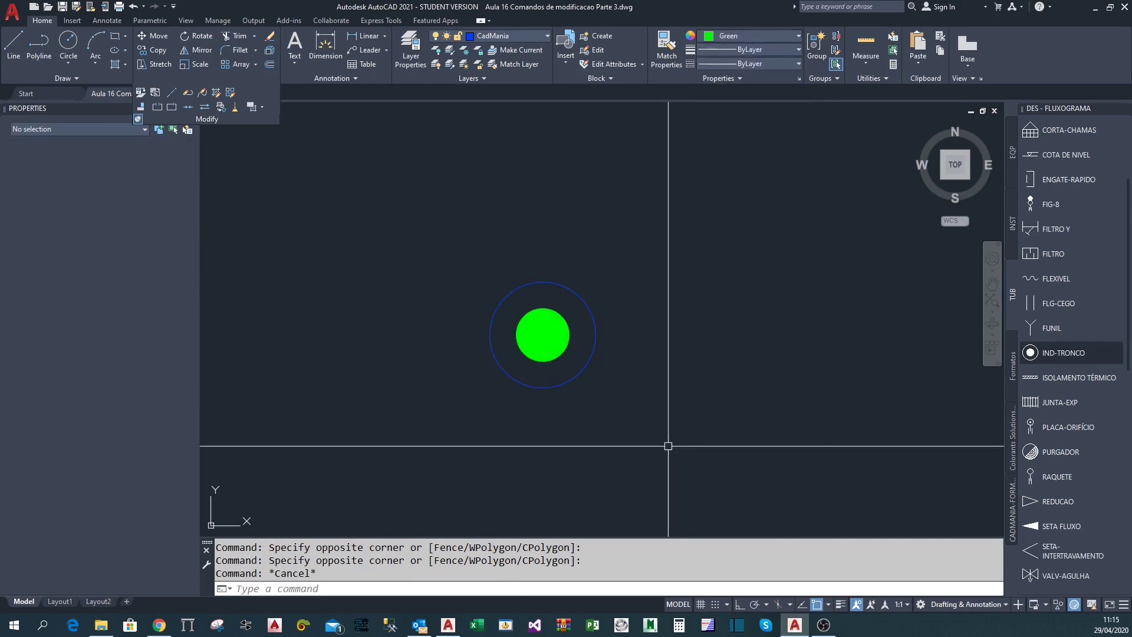
# Examine the colors of the block's inner fill and its outer circle up close
pyautogui.moveTo(563, 406); pyautogui.dragTo(637, 427, button='middle')
pyautogui.scroll(2, 652, 354)
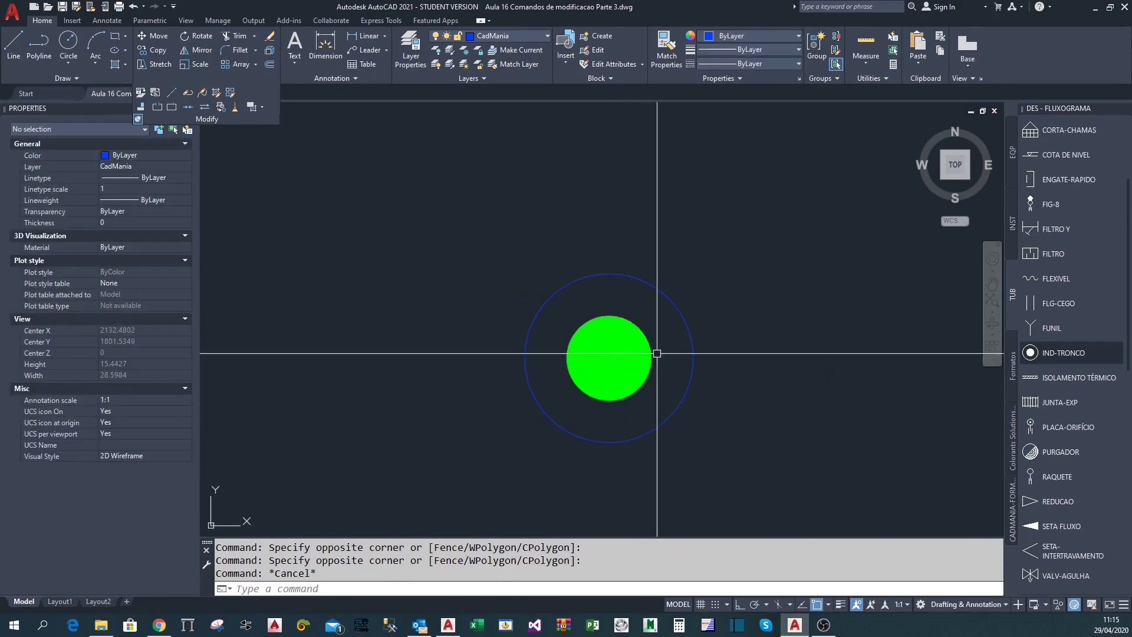
pyautogui.scroll(4, 654, 360)
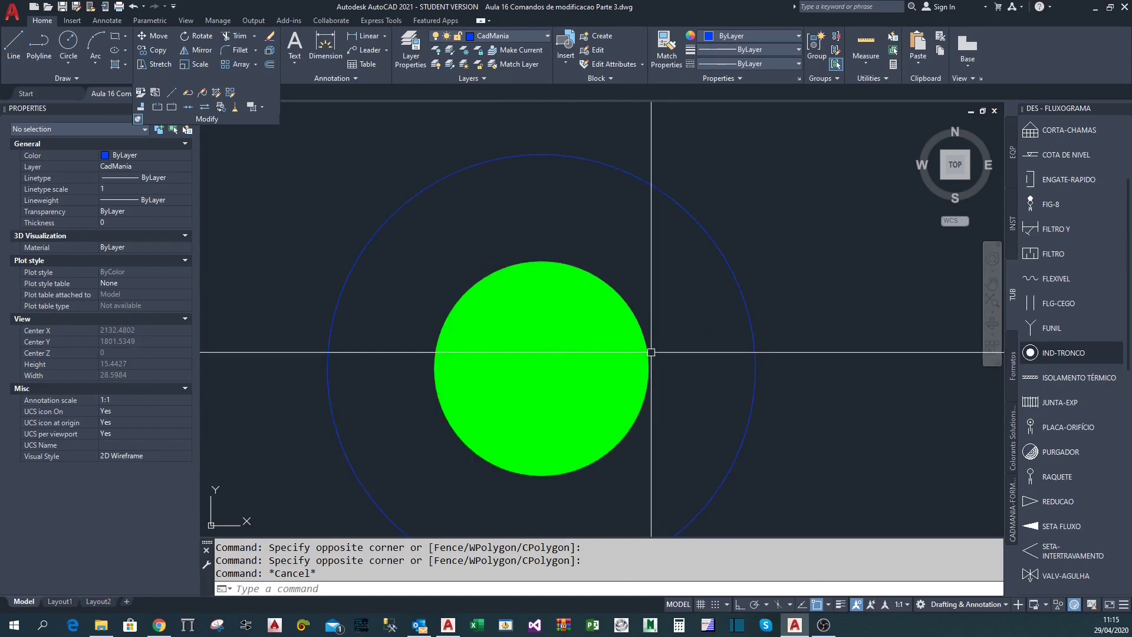
pyautogui.scroll(-2, 507, 354)
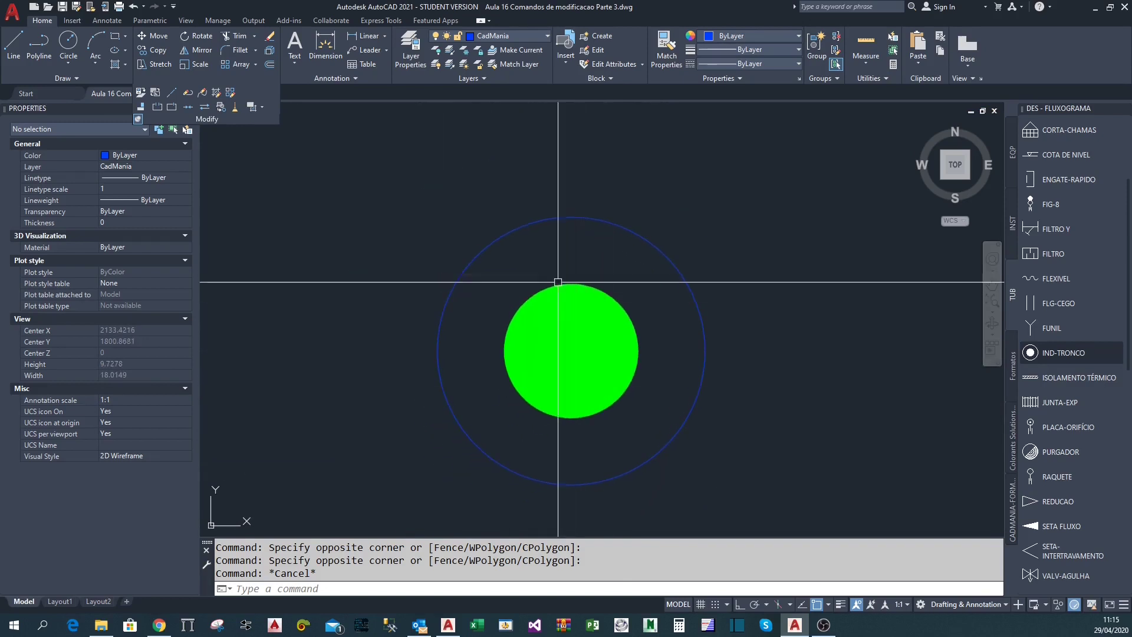
pyautogui.scroll(-2, 571, 349)
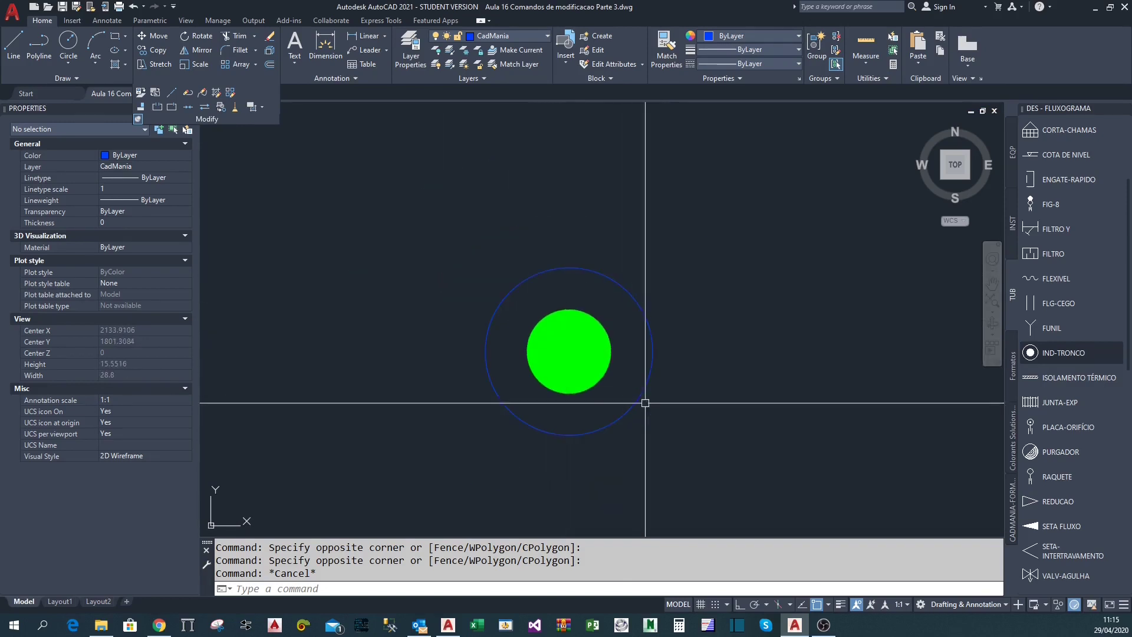
pyautogui.moveTo(639, 425)
pyautogui.mouseDown(button='middle')
pyautogui.moveTo(676, 427)
pyautogui.moveTo(657, 463)
pyautogui.moveTo(670, 465)
pyautogui.mouseUp(button='middle')
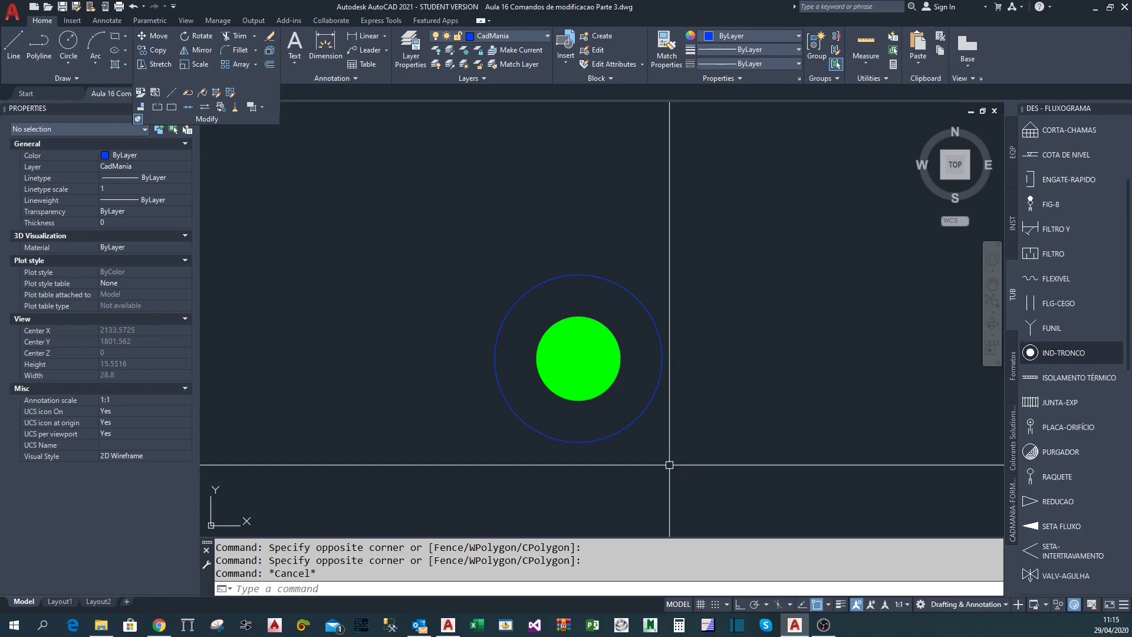
pyautogui.moveTo(665, 464); pyautogui.dragTo(641, 469, button='middle')
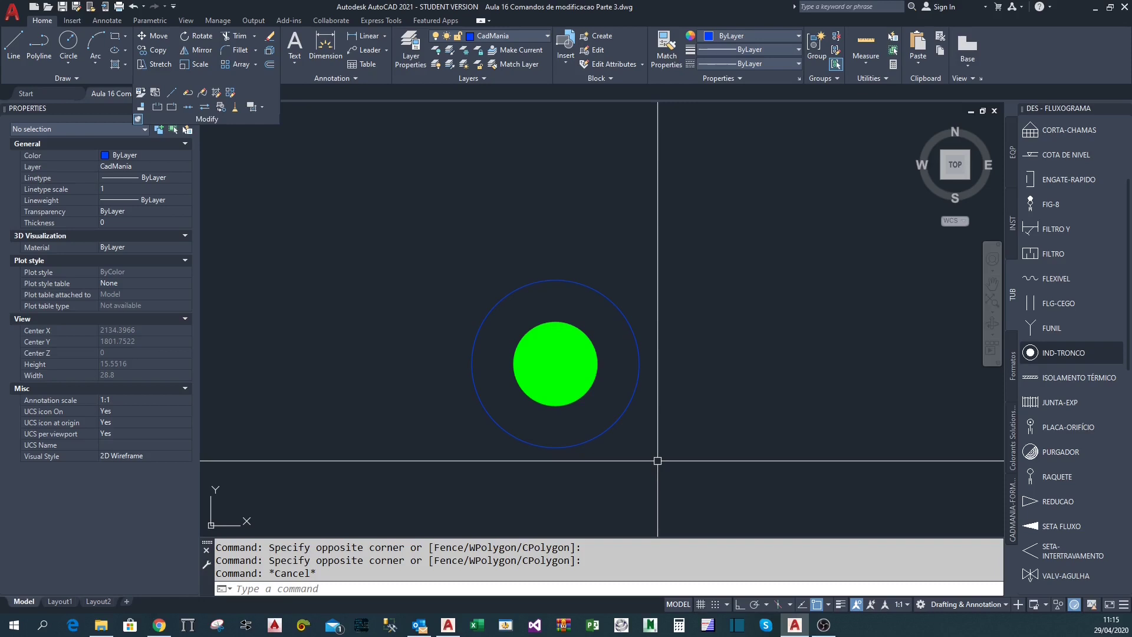
pyautogui.moveTo(642, 454)
pyautogui.mouseDown(button='middle')
pyautogui.moveTo(670, 432)
pyautogui.moveTo(690, 380)
pyautogui.mouseUp(button='middle')
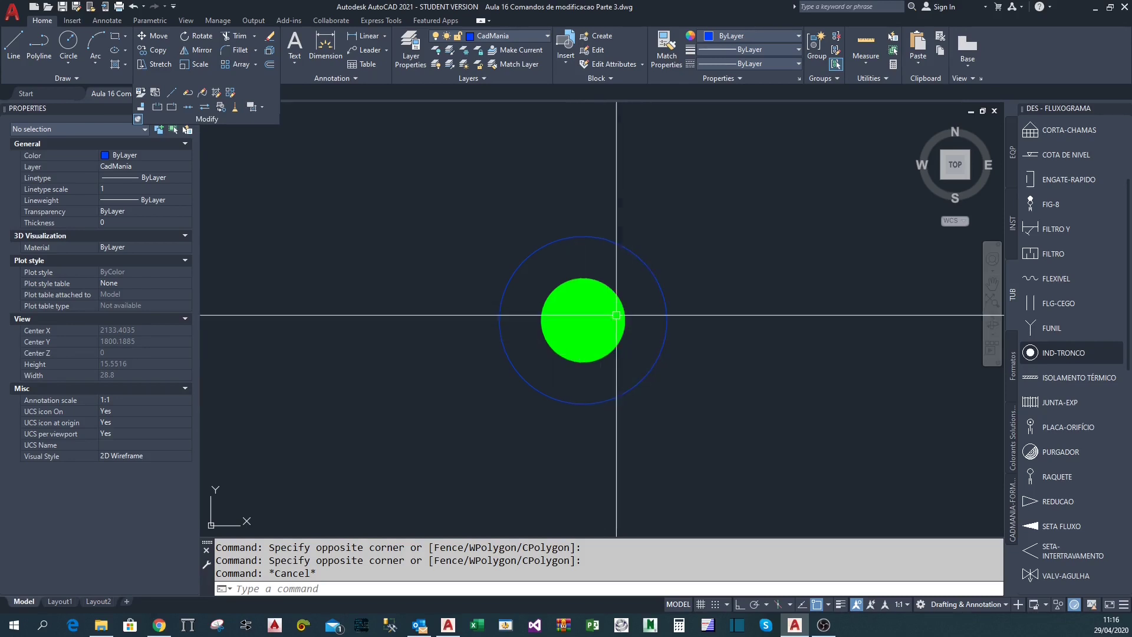
# Select the IND-TRONCO block, set its linetype to PHANTOM2 and deselect it
pyautogui.click(623, 398)
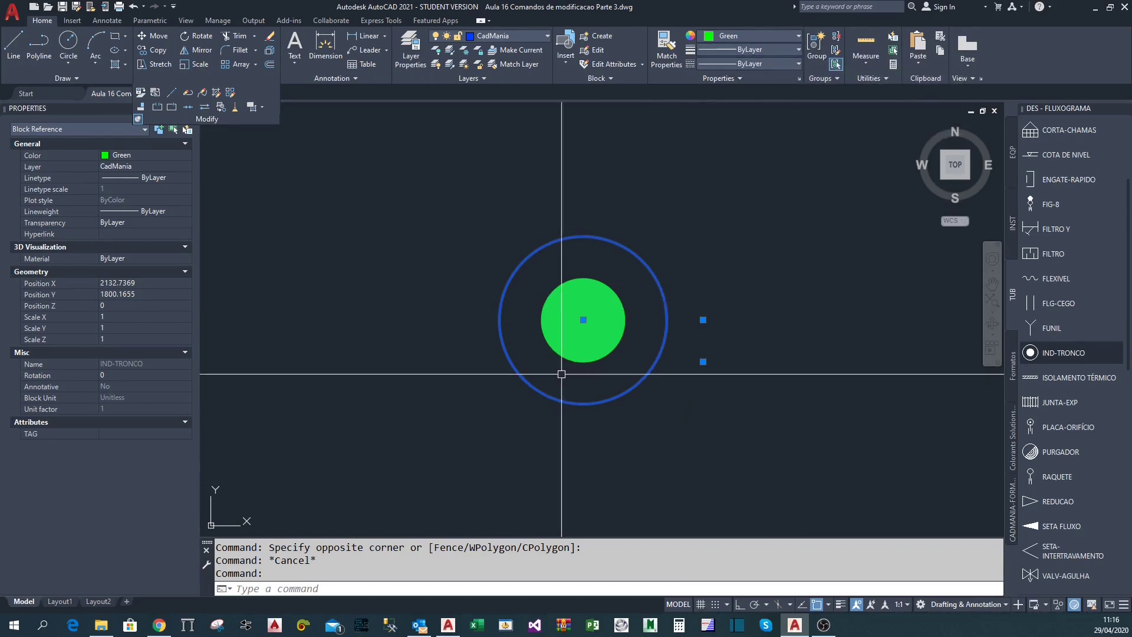
pyautogui.click(739, 51)
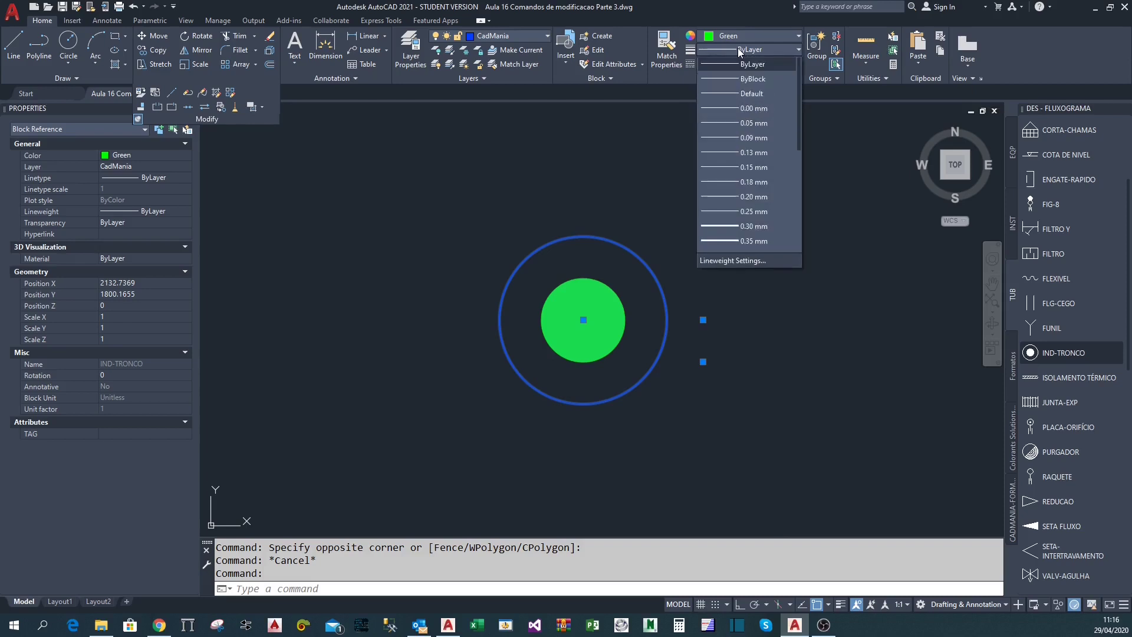
pyautogui.click(748, 64)
pyautogui.click(749, 64)
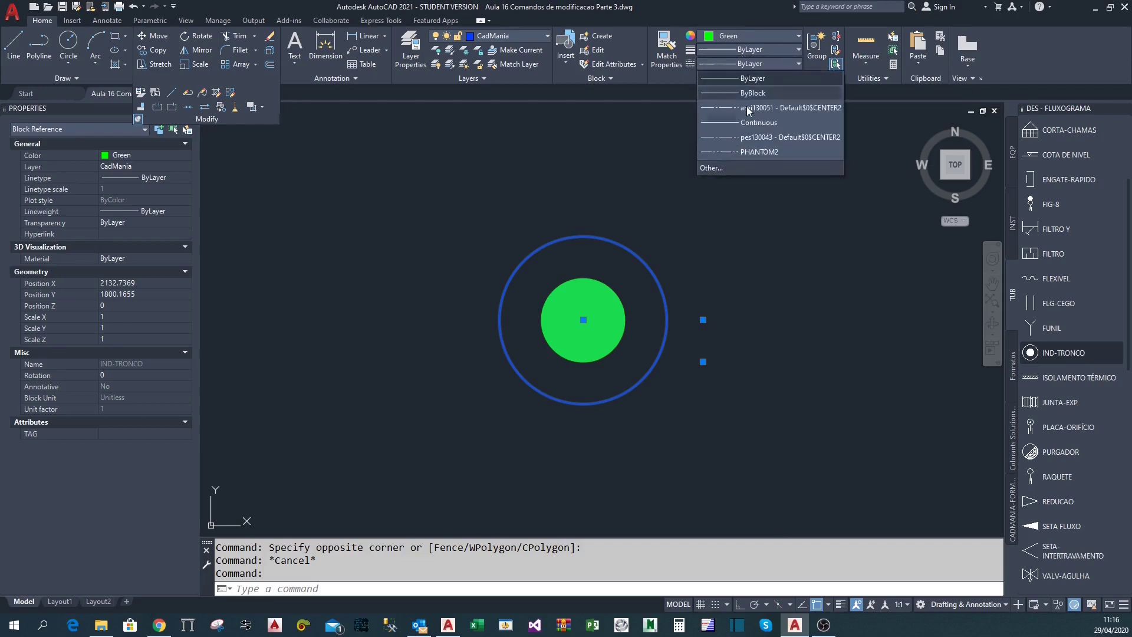
pyautogui.click(728, 150)
pyautogui.scroll(5, 659, 342)
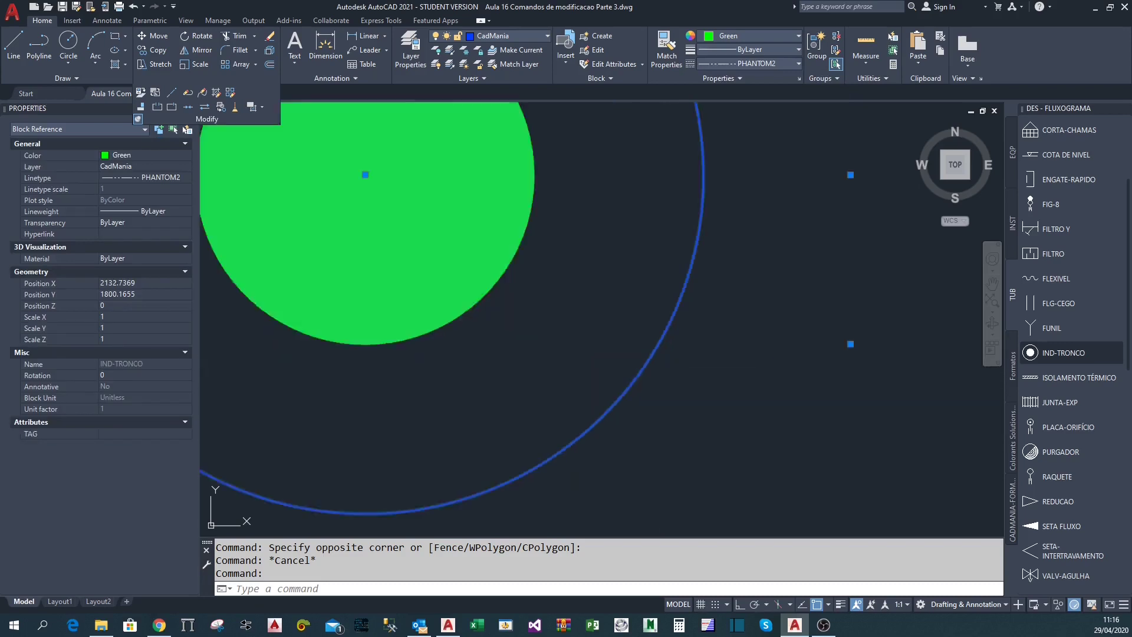
pyautogui.press('Escape')
# Inspect the block's outer circle at several magnifications to check how its linetype is displayed
pyautogui.scroll(2, 650, 410)
pyautogui.scroll(2, 632, 341)
pyautogui.scroll(-3, 657, 356)
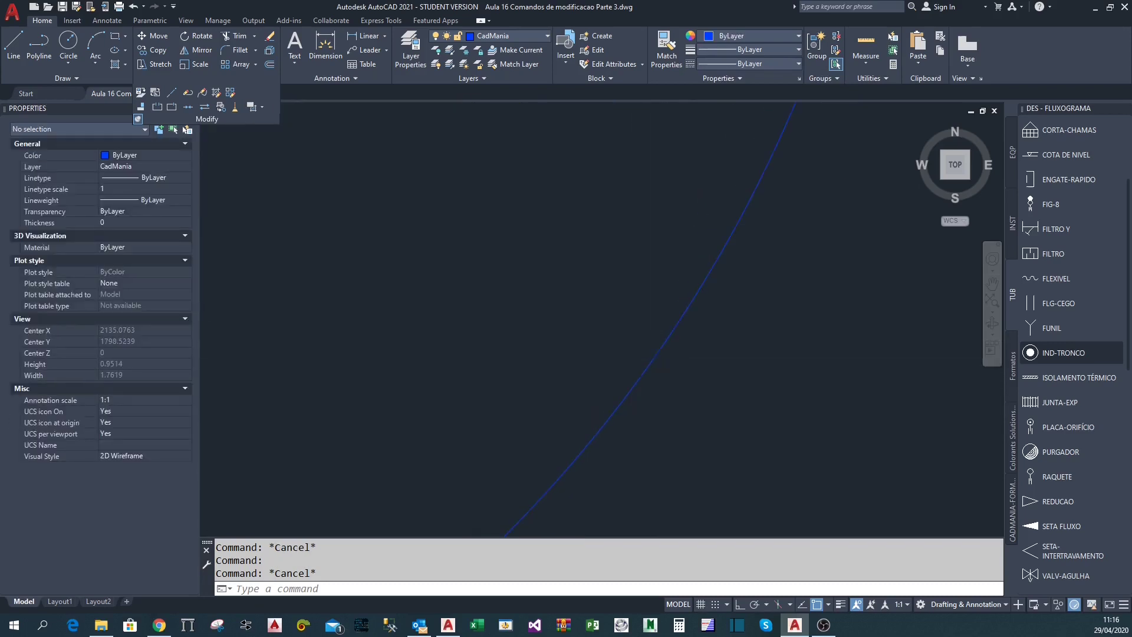
pyautogui.scroll(3, 656, 383)
pyautogui.scroll(10, 568, 346)
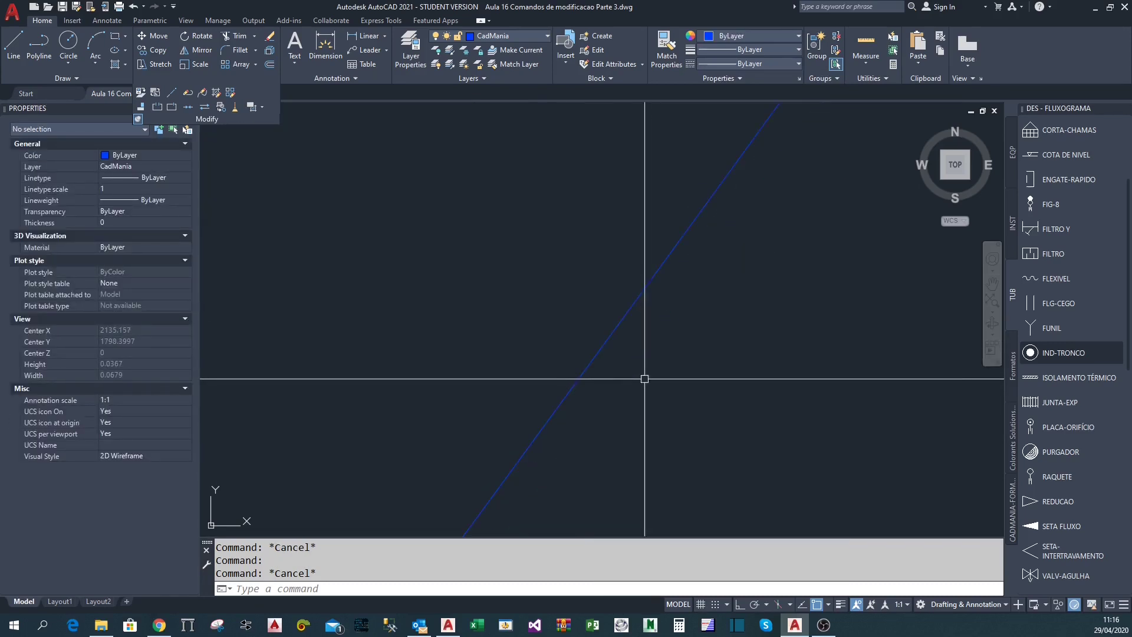
pyautogui.scroll(-18, 623, 324)
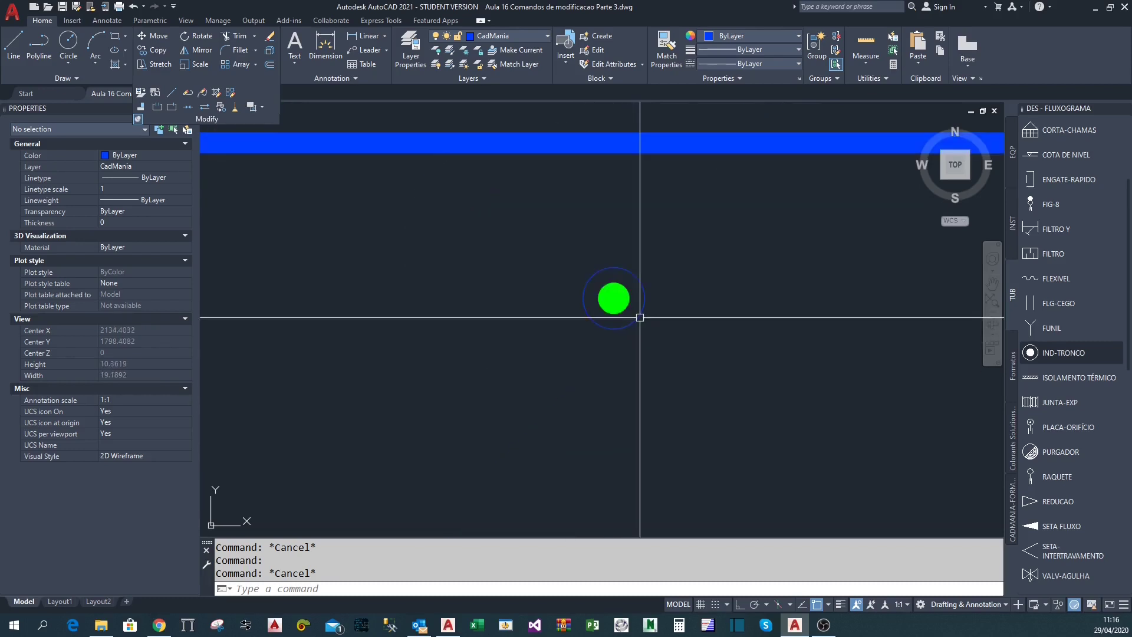
pyautogui.scroll(3, 624, 311)
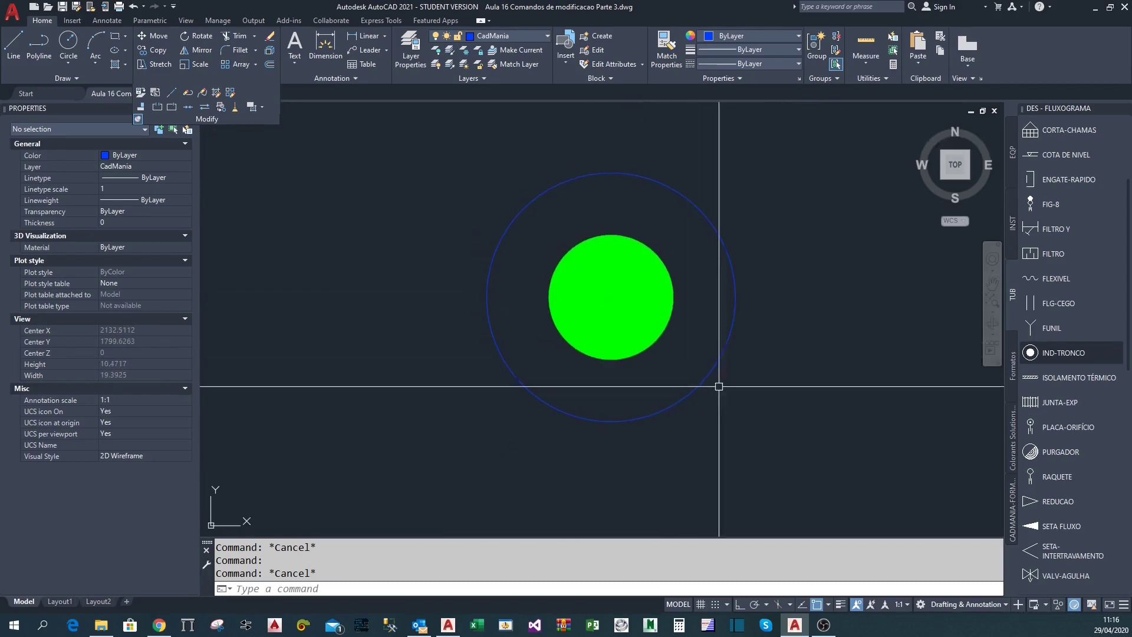
pyautogui.scroll(-2, 720, 384)
pyautogui.scroll(3, 771, 404)
pyautogui.moveTo(766, 445); pyautogui.dragTo(802, 432, button='middle')
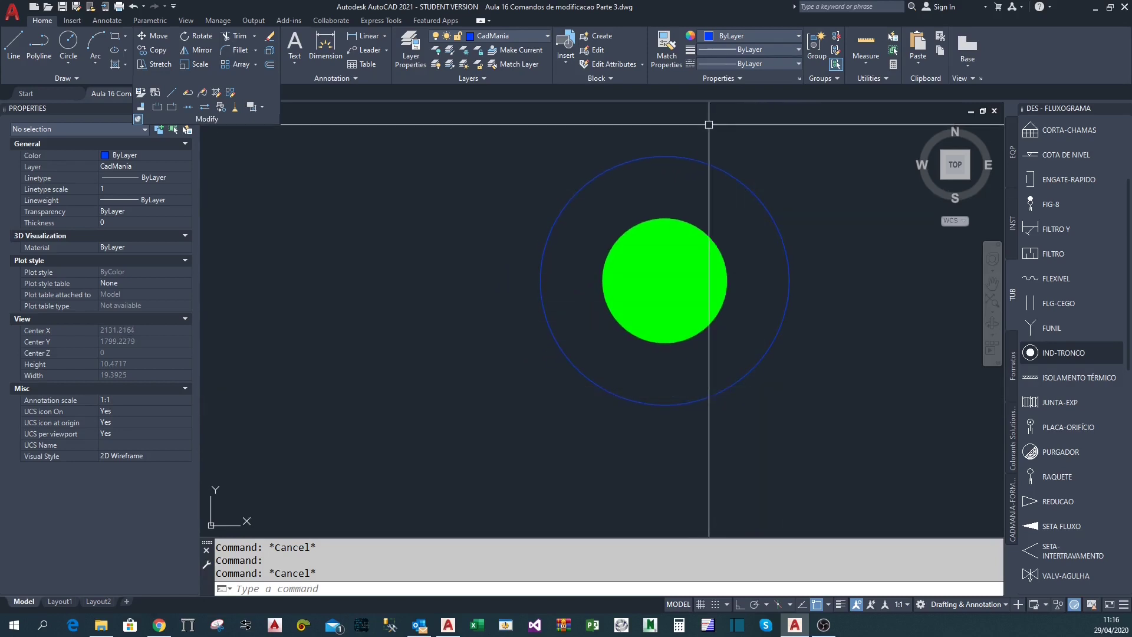
pyautogui.moveTo(772, 333); pyautogui.dragTo(743, 352, button='middle')
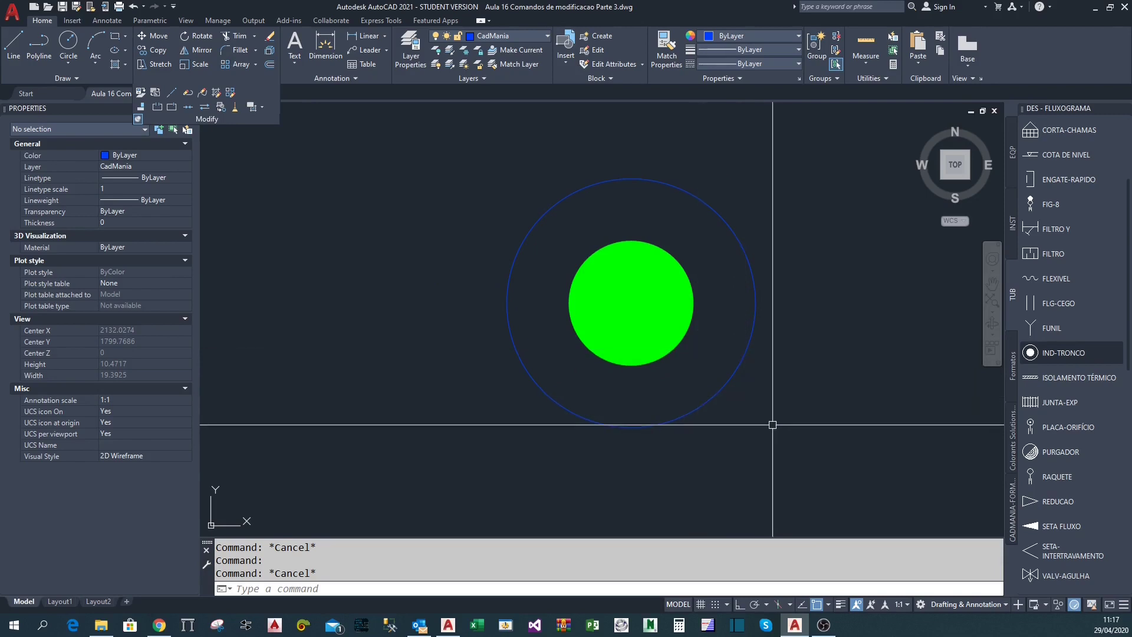
pyautogui.moveTo(772, 422); pyautogui.dragTo(769, 415, button='middle')
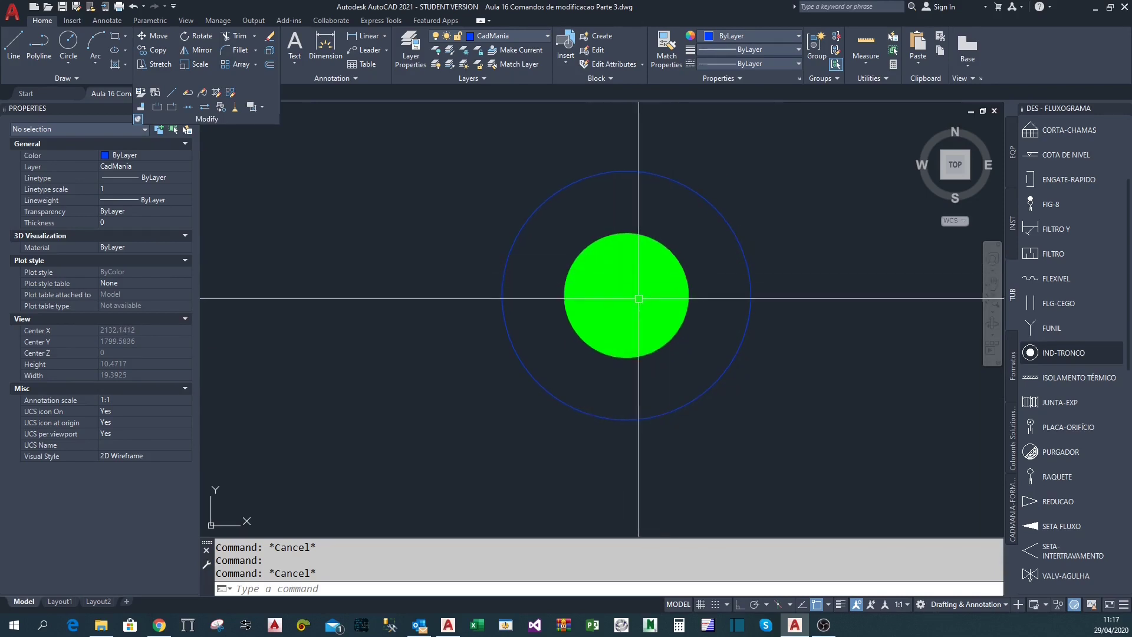
pyautogui.moveTo(646, 304)
pyautogui.mouseDown(button='middle')
pyautogui.moveTo(592, 316)
pyautogui.moveTo(624, 376)
pyautogui.mouseUp(button='middle')
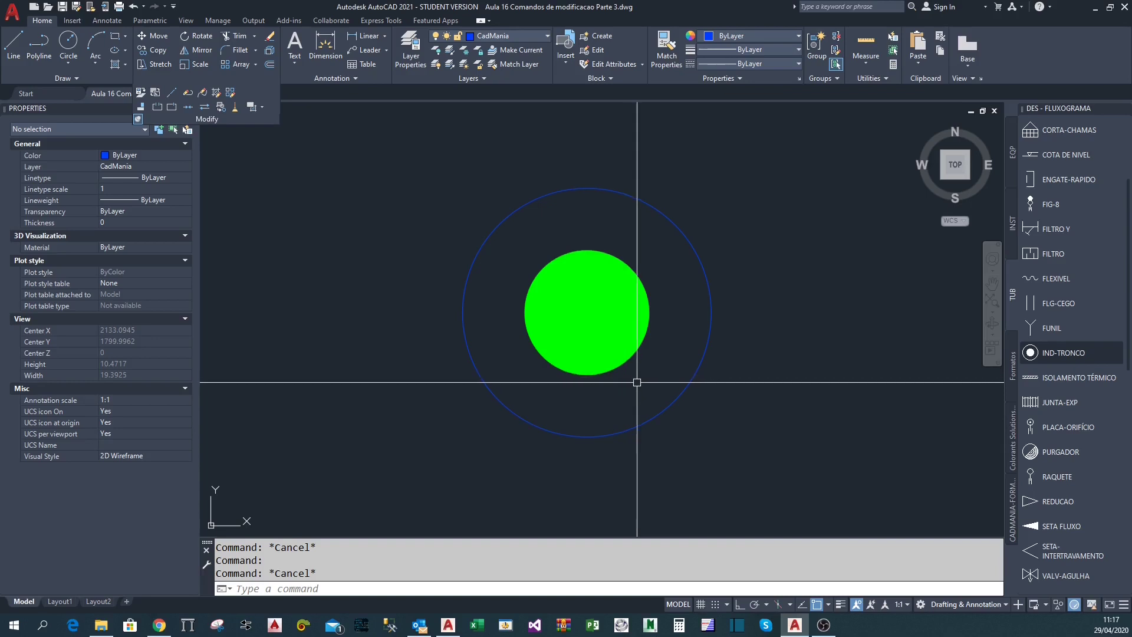
pyautogui.moveTo(591, 404); pyautogui.dragTo(604, 409, button='middle')
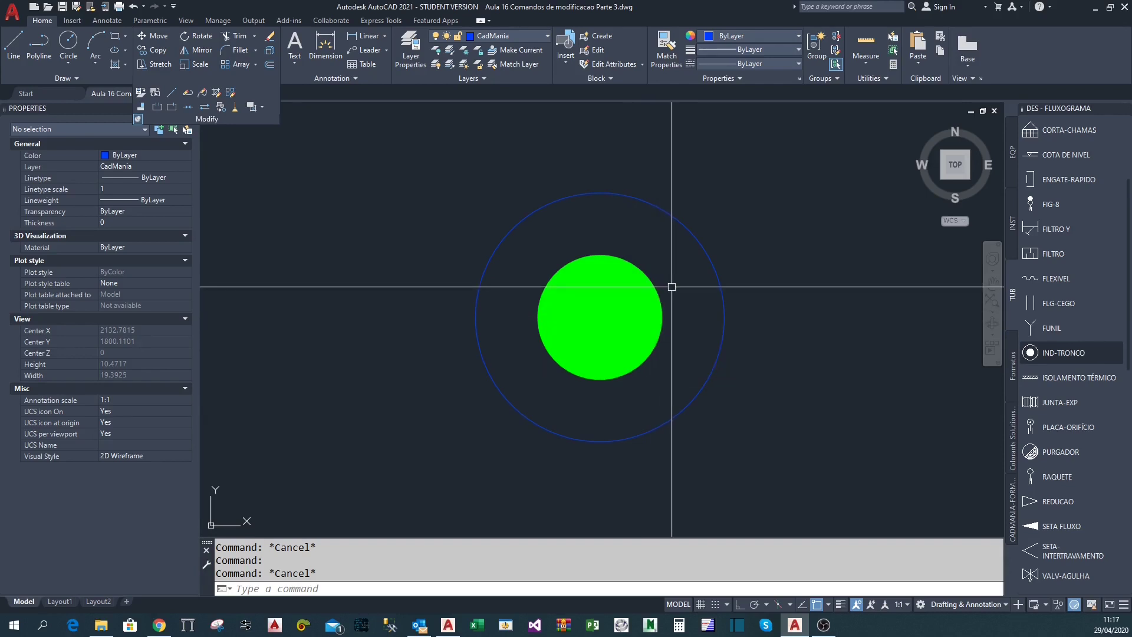
pyautogui.scroll(-2, 672, 287)
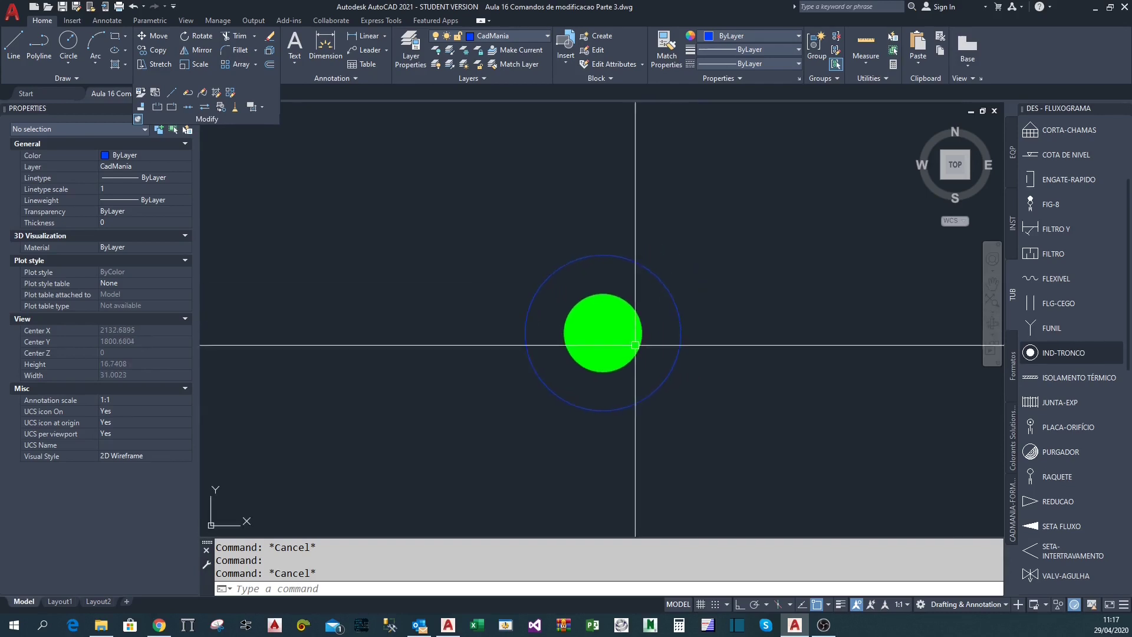
# Apply Set to ByLayer to the IND-TRONCO block, answering Yes to changing ByBlock to ByLayer and Yes to including blocks
pyautogui.click(141, 93)
pyautogui.click(548, 277)
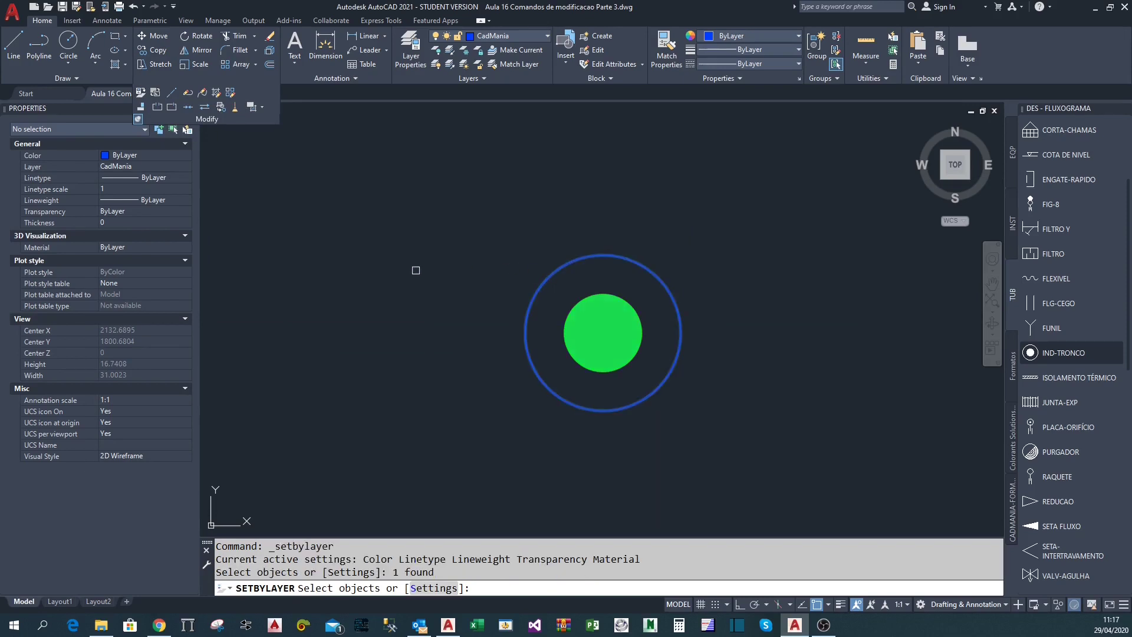
pyautogui.press('Return')
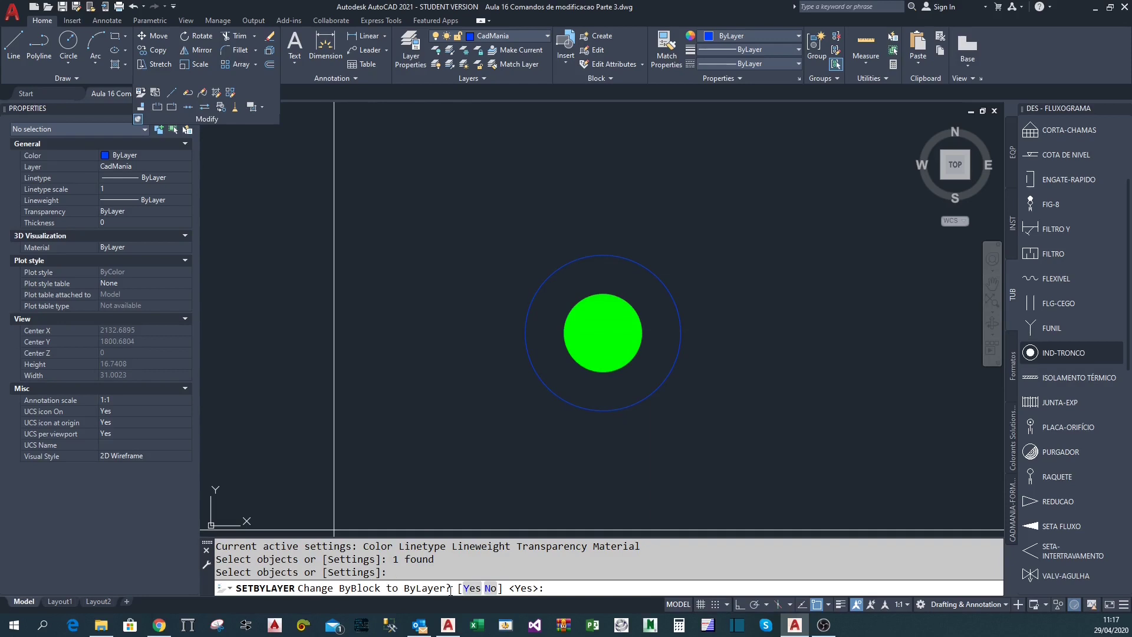
pyautogui.click(470, 589)
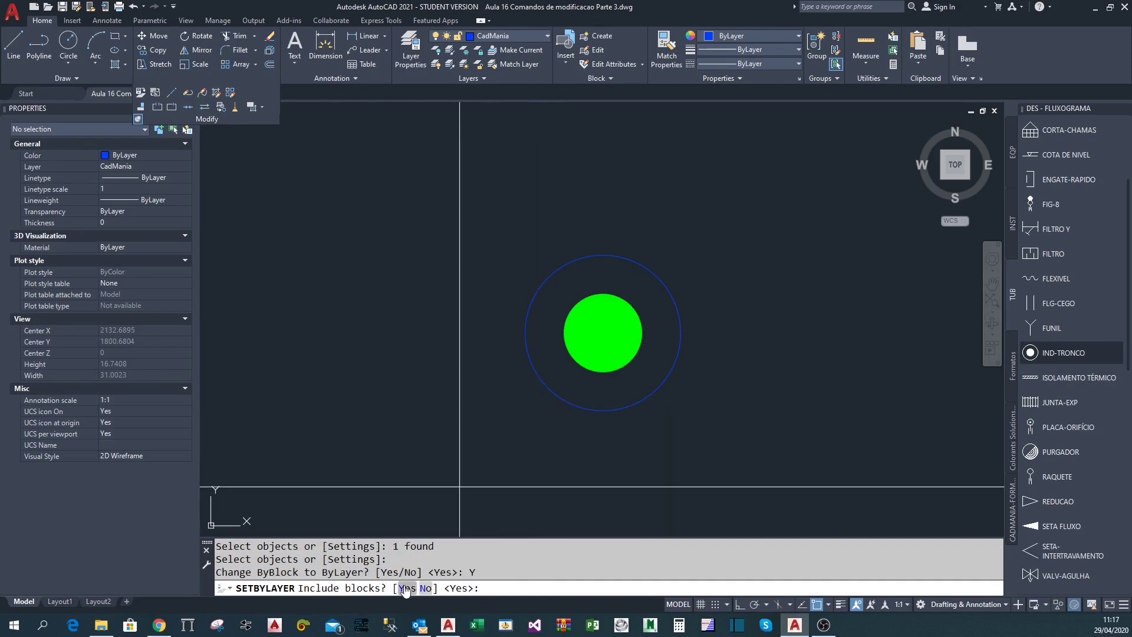
pyautogui.click(406, 588)
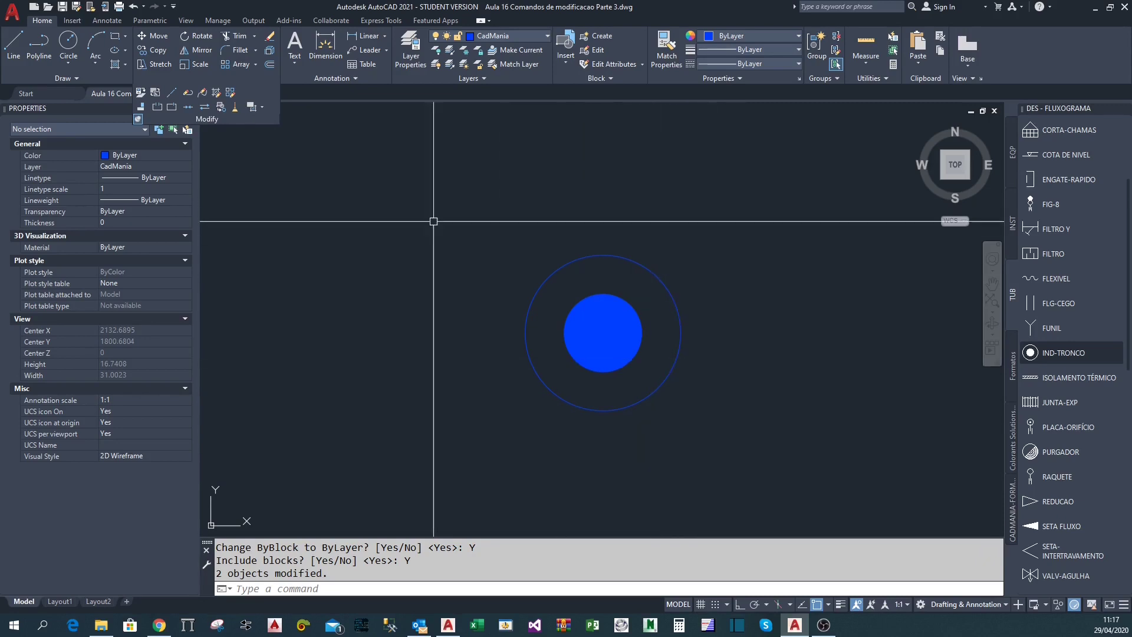
# Try to override the IND-TRONCO block's color with green, and deselect the block
pyautogui.click(698, 430)
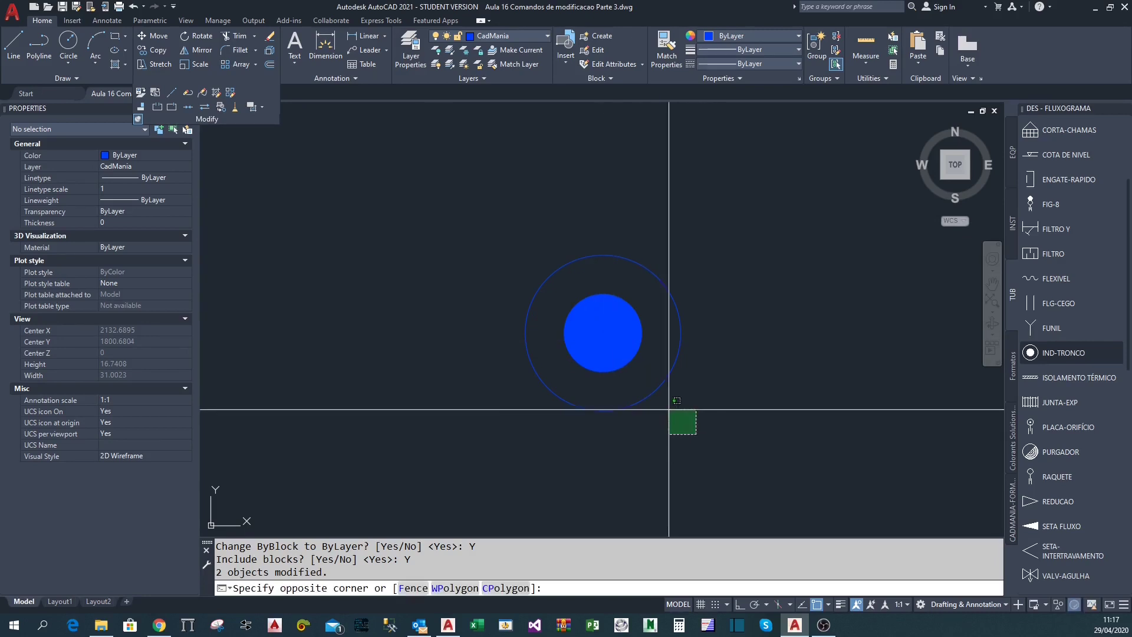
pyautogui.click(622, 389)
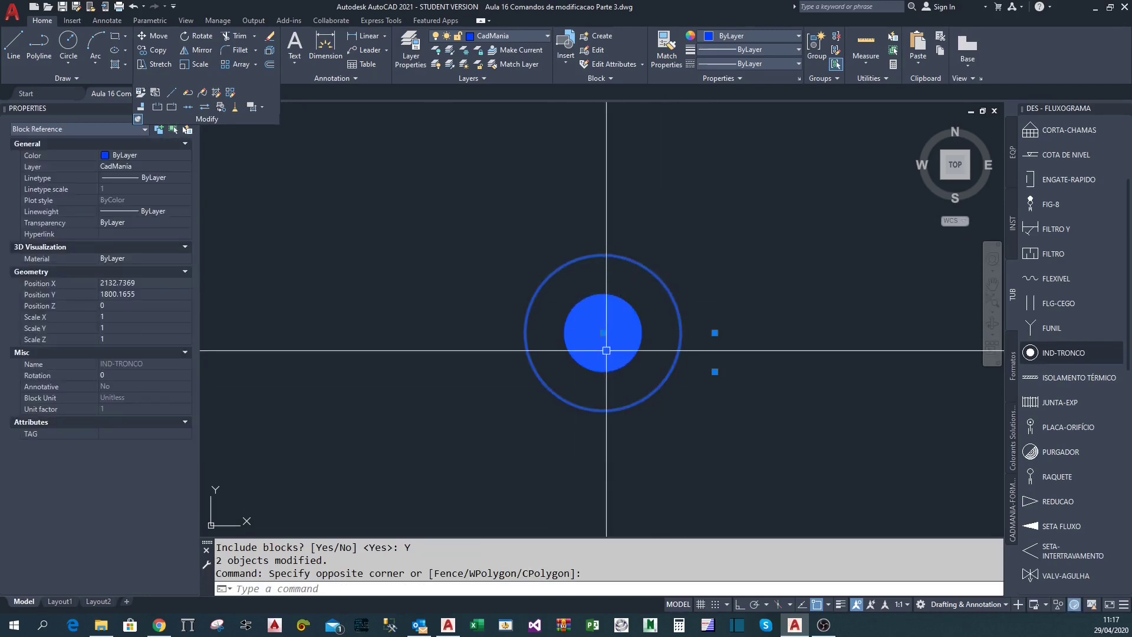
pyautogui.click(743, 34)
pyautogui.click(729, 156)
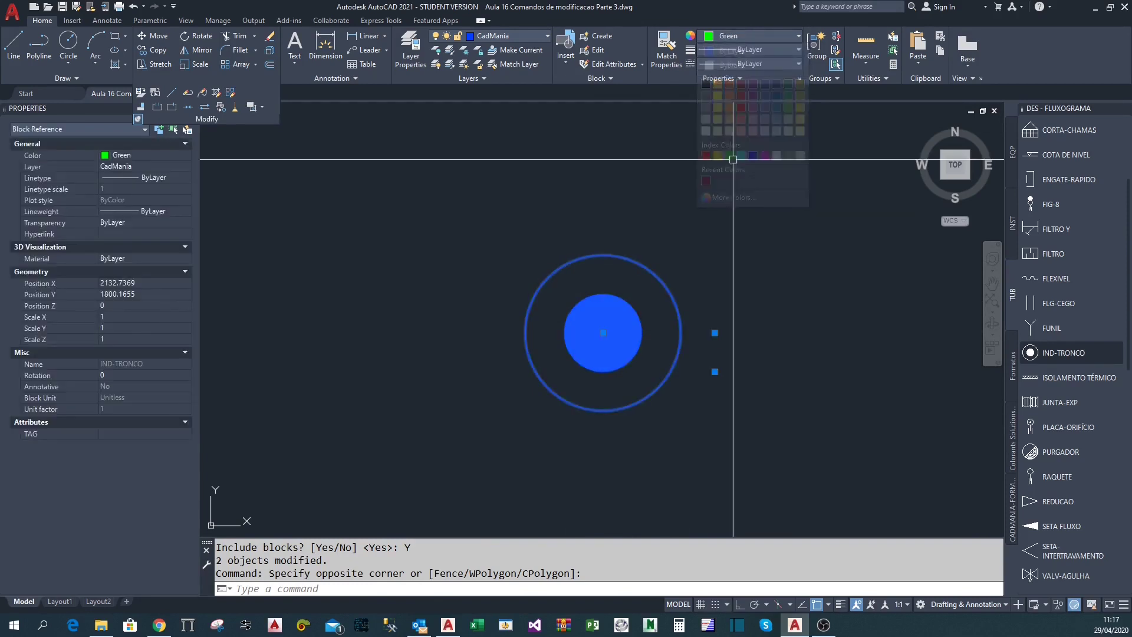
pyautogui.press('Escape')
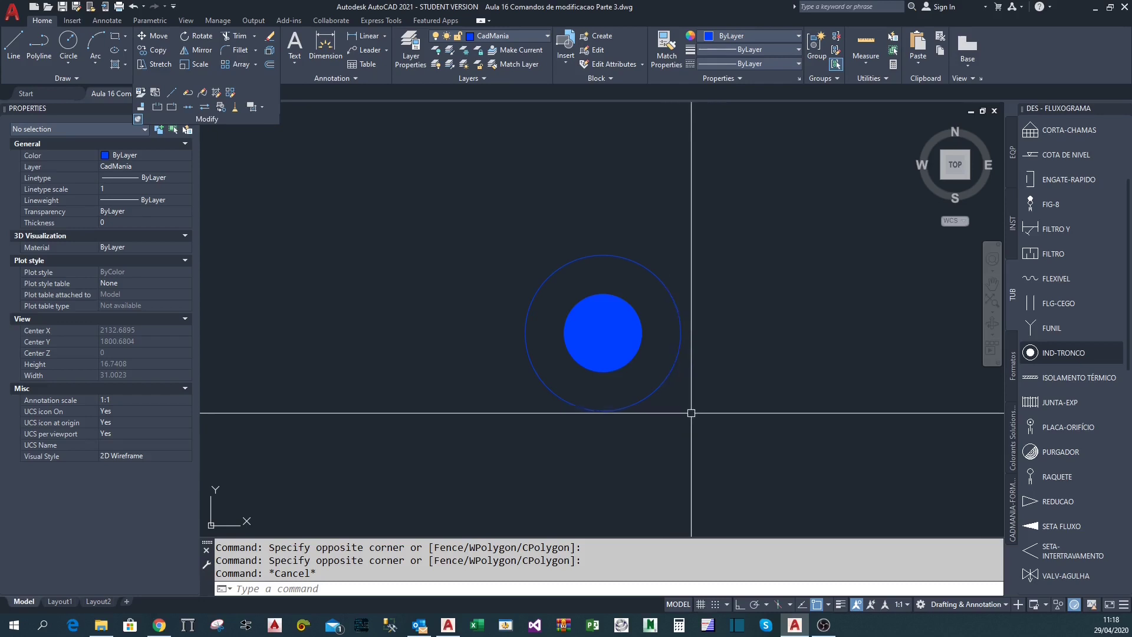
# Try the colors 39,118,187 and magenta on the IND-TRONCO block, and deselect it
pyautogui.moveTo(690, 413); pyautogui.dragTo(662, 418, button='middle')
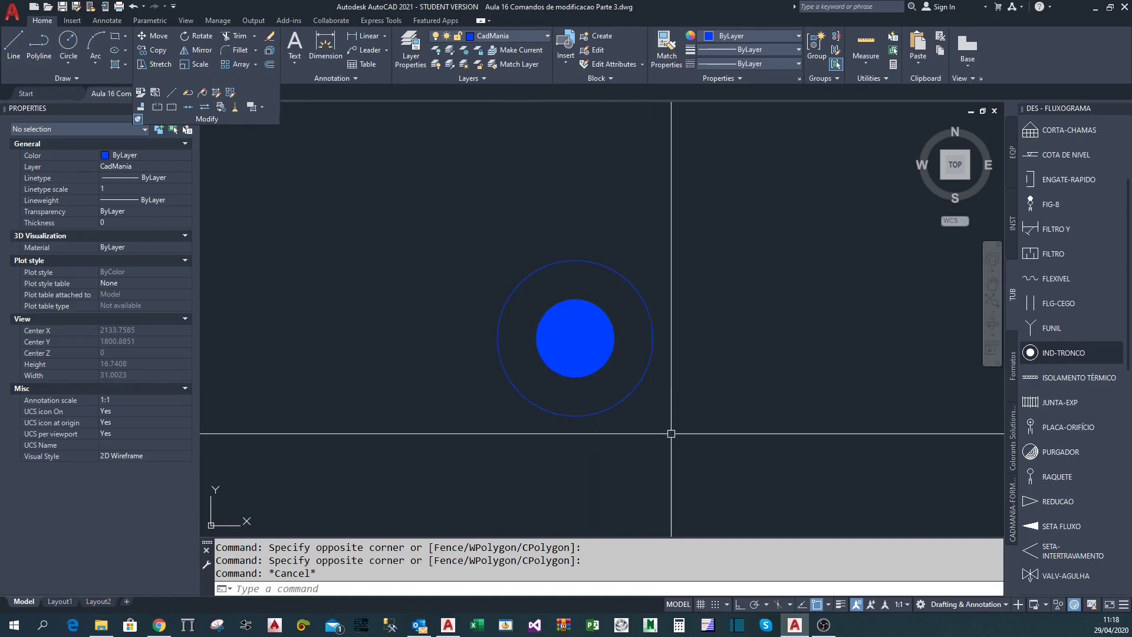
pyautogui.click(586, 383)
pyautogui.click(750, 282)
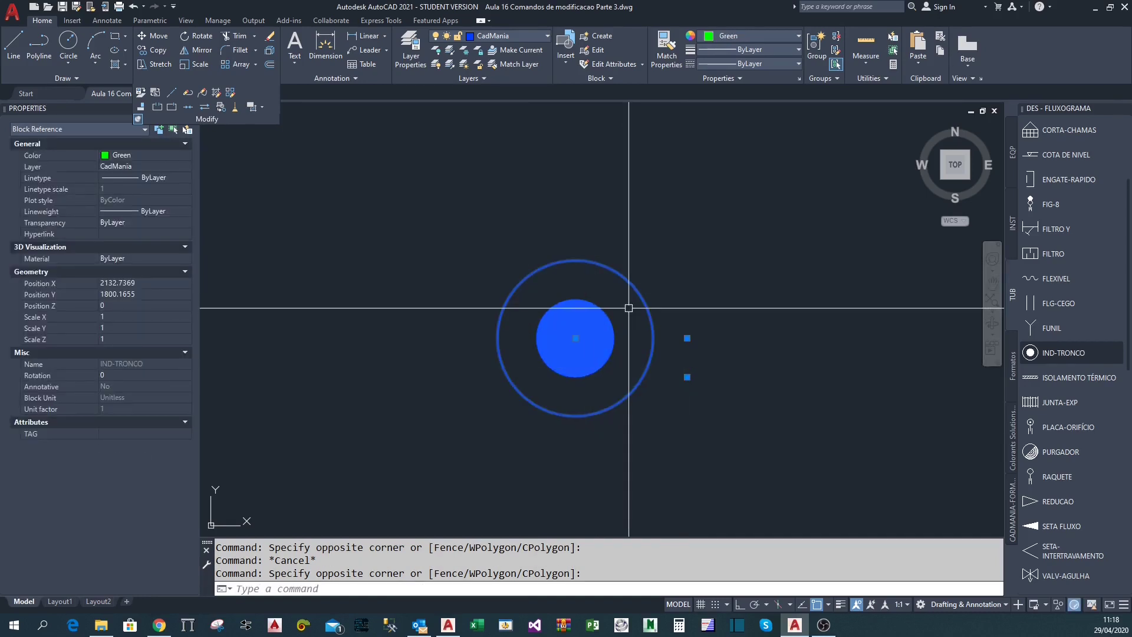
pyautogui.click(734, 36)
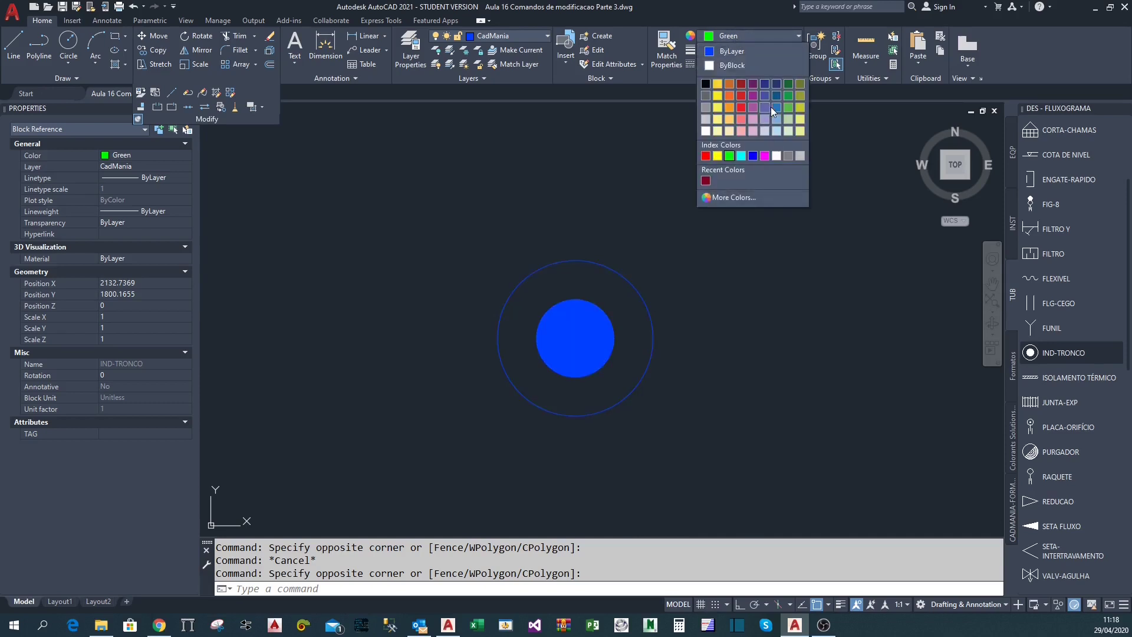
pyautogui.click(773, 110)
pyautogui.click(767, 36)
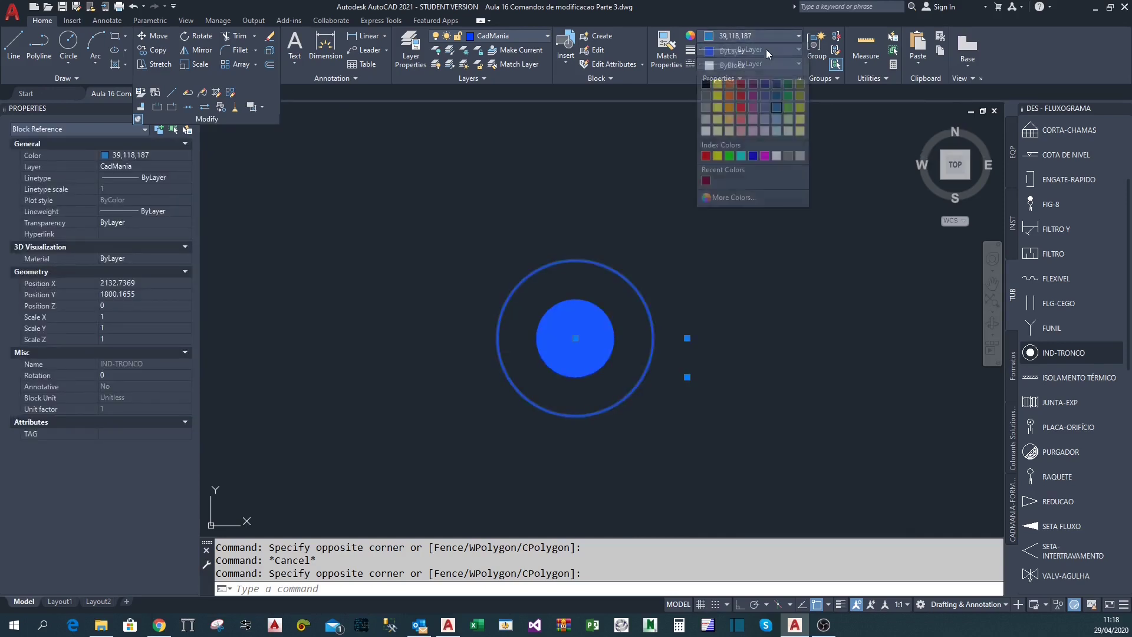
pyautogui.click(764, 156)
pyautogui.press('Escape')
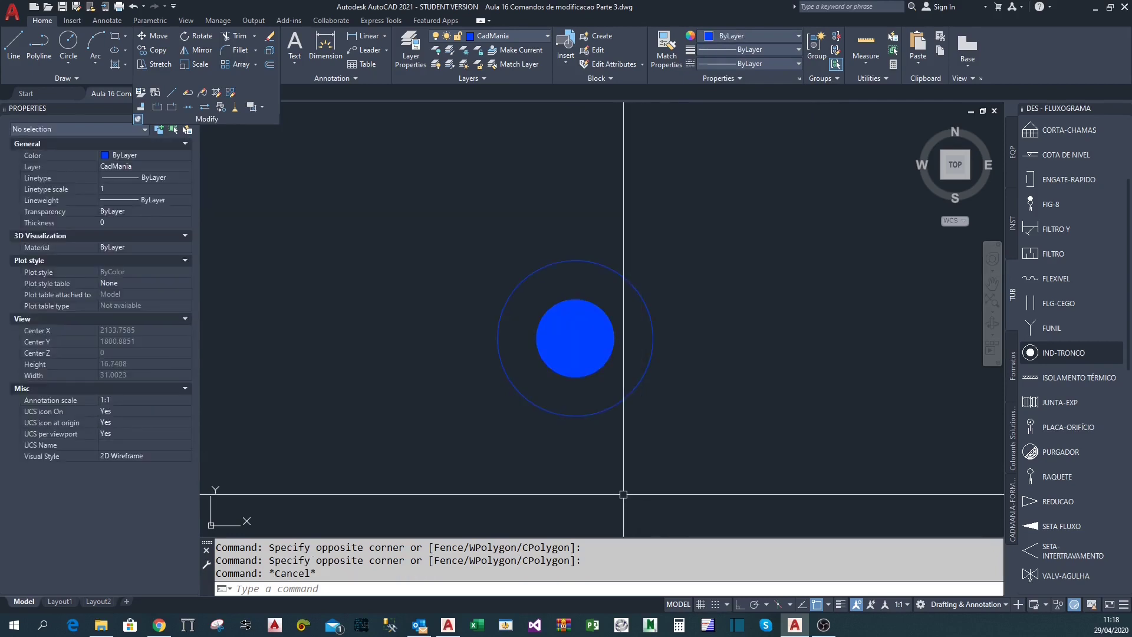
# Undo the recent color changes and the Set to ByLayer operation on the IND-TRONCO block, and clear the selection
pyautogui.moveTo(628, 494); pyautogui.dragTo(605, 494, button='middle')
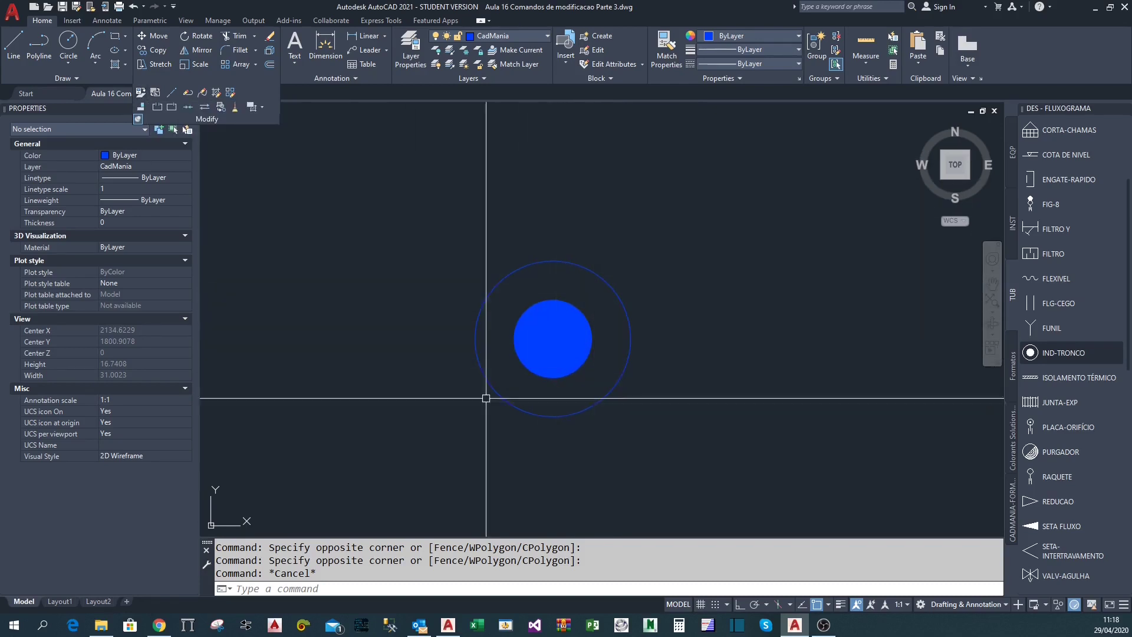
pyautogui.moveTo(701, 461); pyautogui.dragTo(709, 462, button='middle')
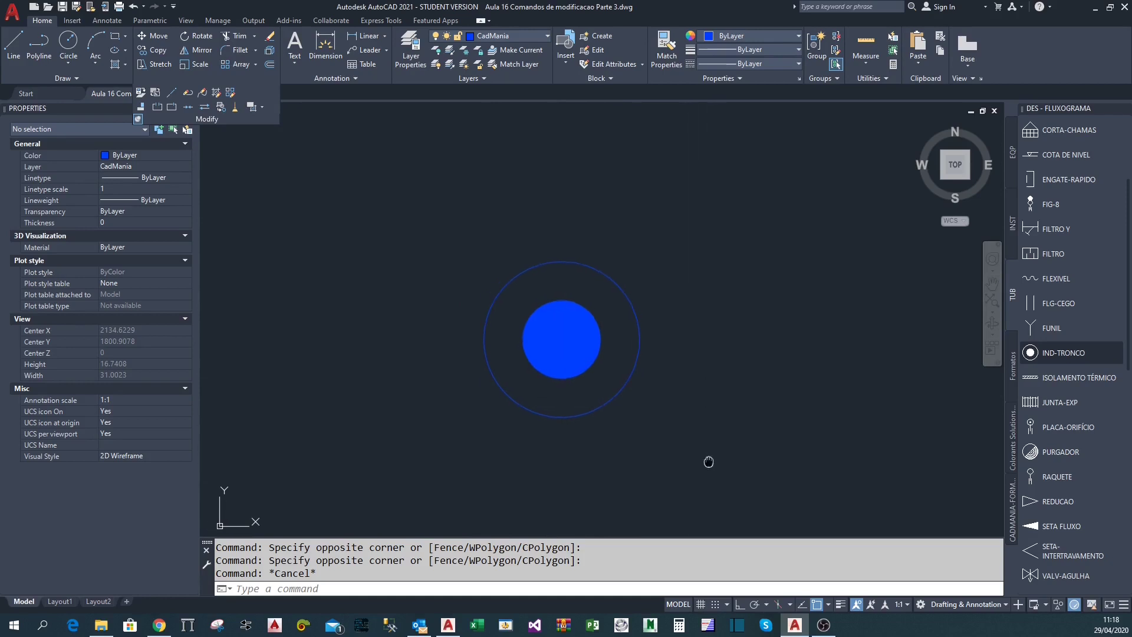
pyautogui.hotkey('ctrl', 'z')
pyautogui.hotkey('ctrl', 'z')
pyautogui.hotkey('ctrl', 'z')
pyautogui.hotkey('ctrl', 'z')
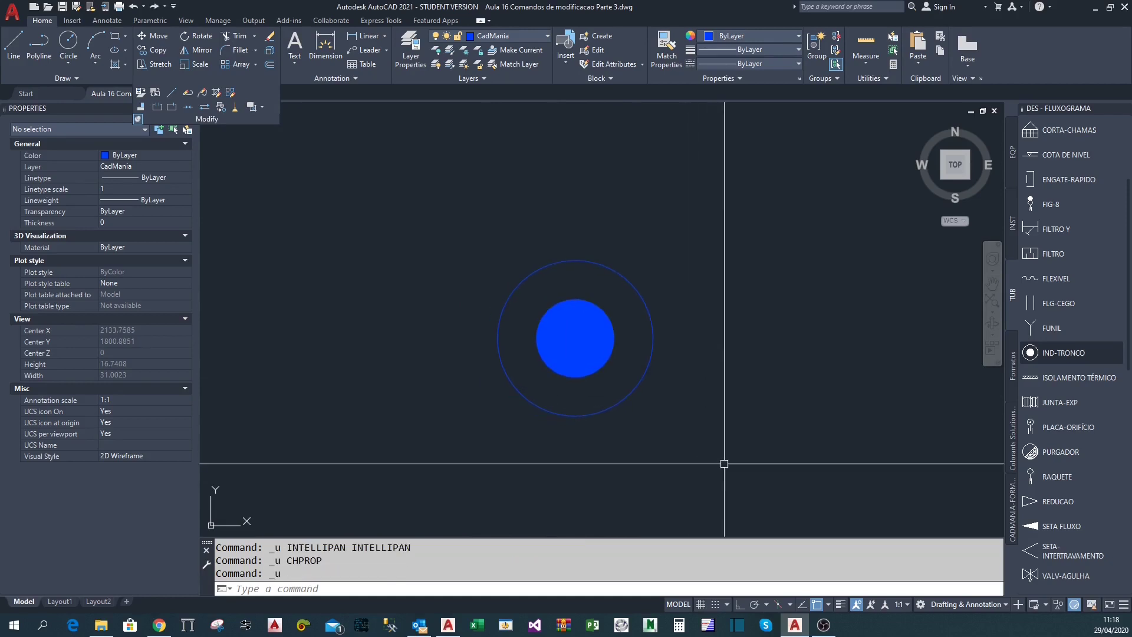
pyautogui.hotkey('ctrl', 'z')
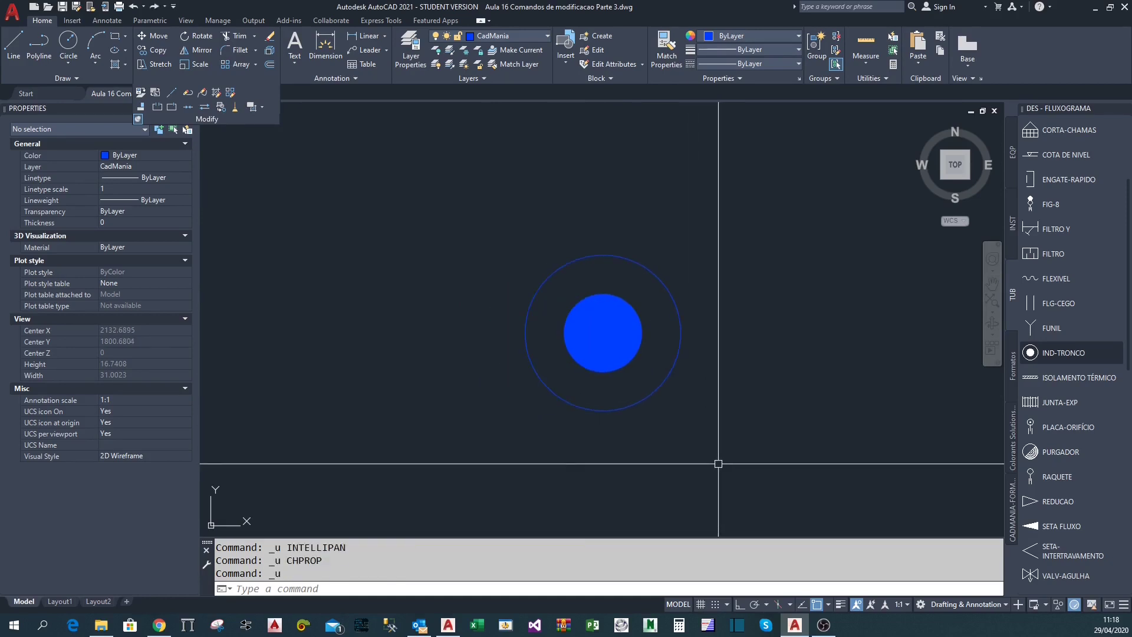
pyautogui.hotkey('ctrl', 'z')
pyautogui.hotkey('ctrl', 'z')
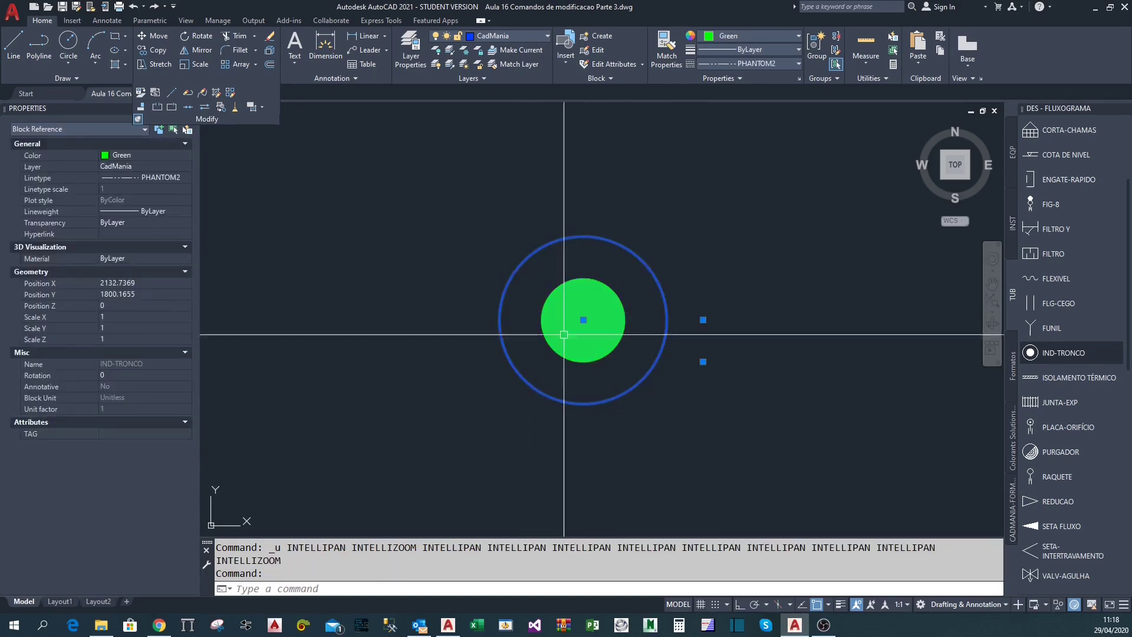
pyautogui.press('Escape')
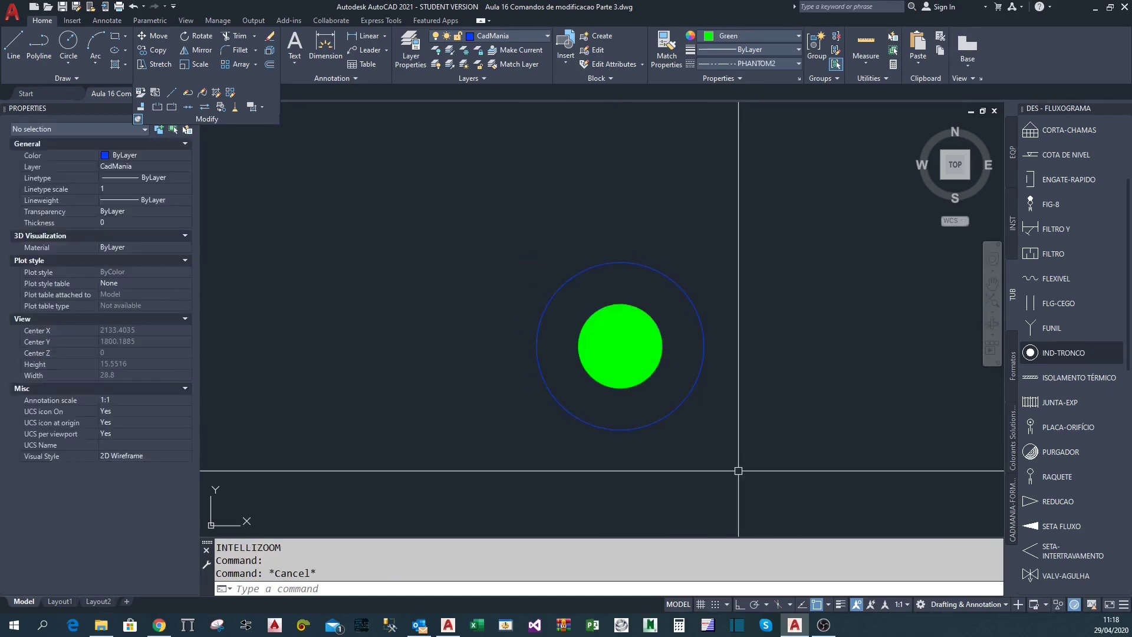
# Set the IND-TRONCO block's color to magenta and deselect it
pyautogui.click(655, 268)
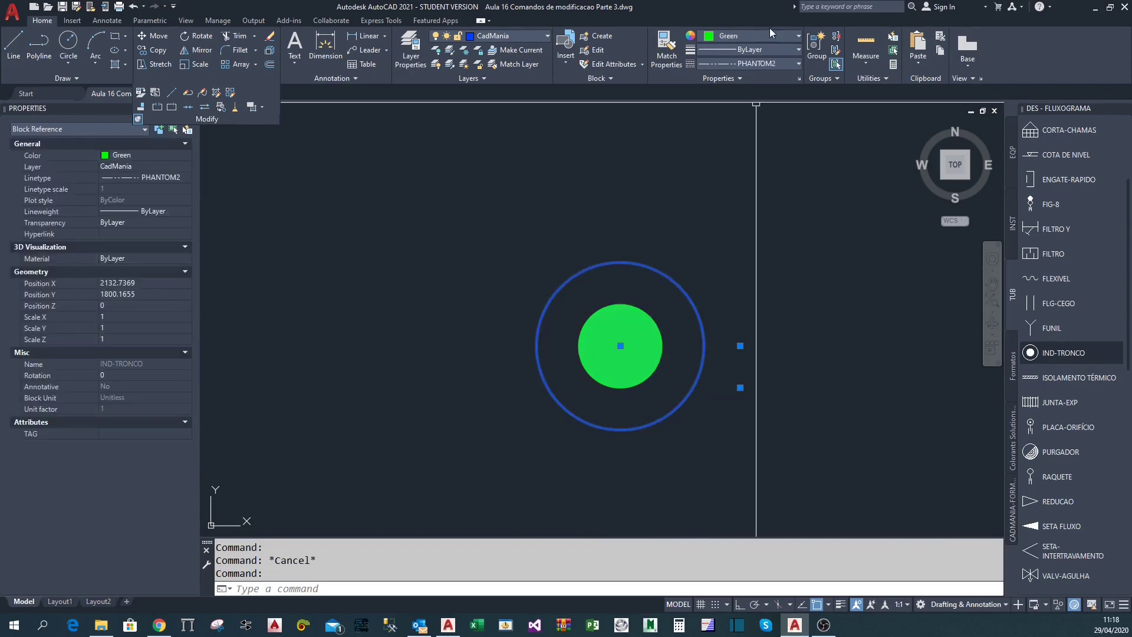
pyautogui.click(744, 34)
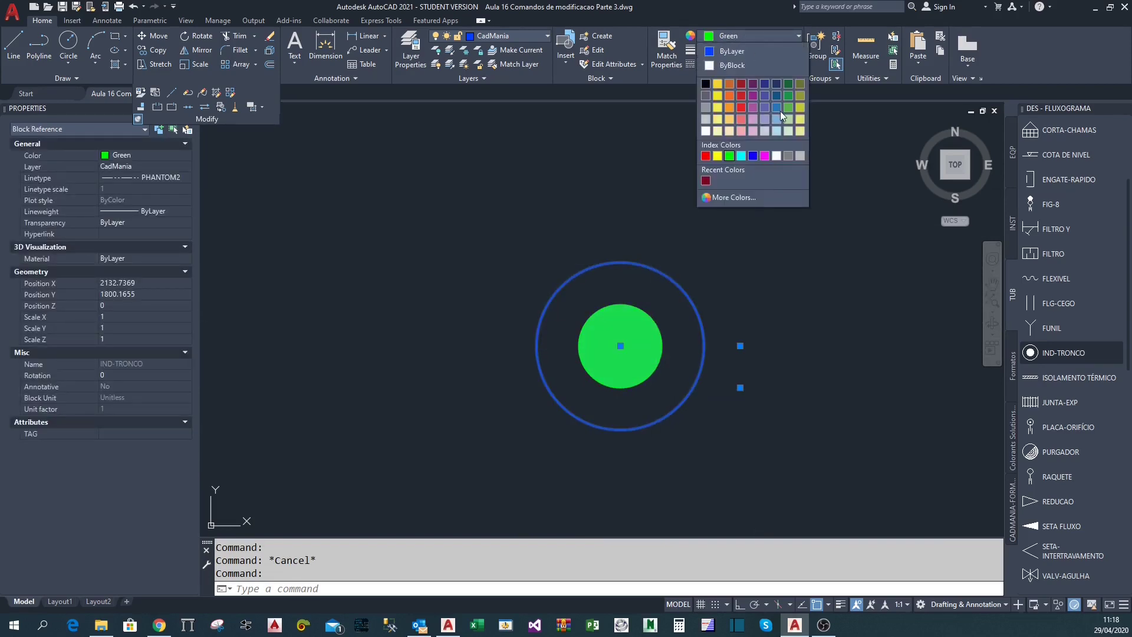
pyautogui.click(764, 154)
pyautogui.press('Escape')
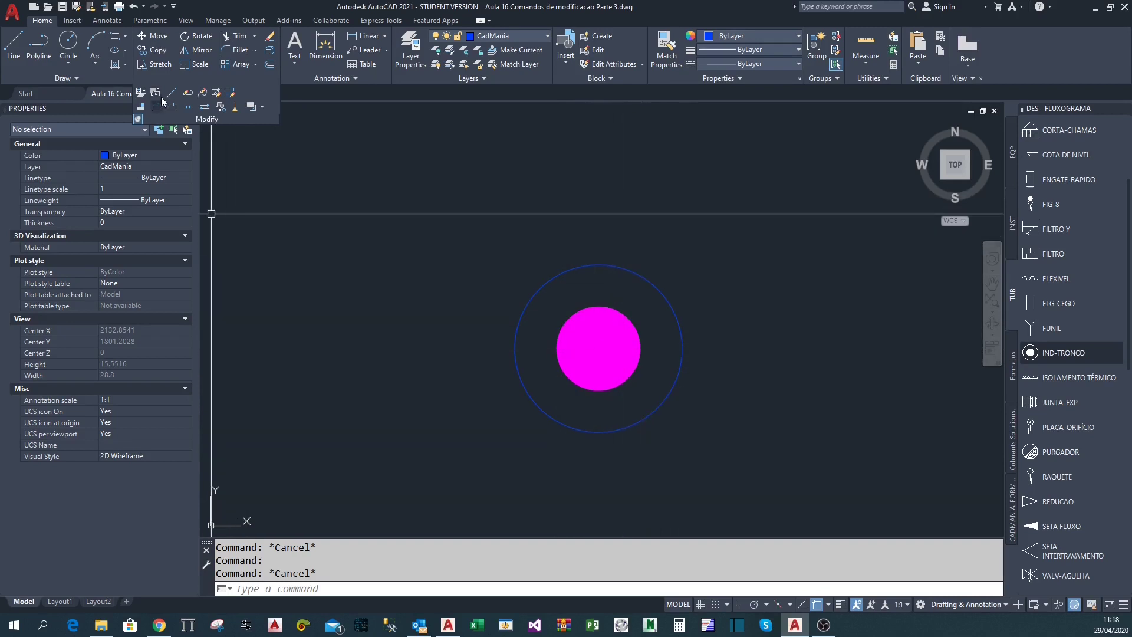
# Apply Set to ByLayer to the IND-TRONCO block, answering Yes to changing ByBlock to ByLayer and No to including blocks
pyautogui.click(142, 93)
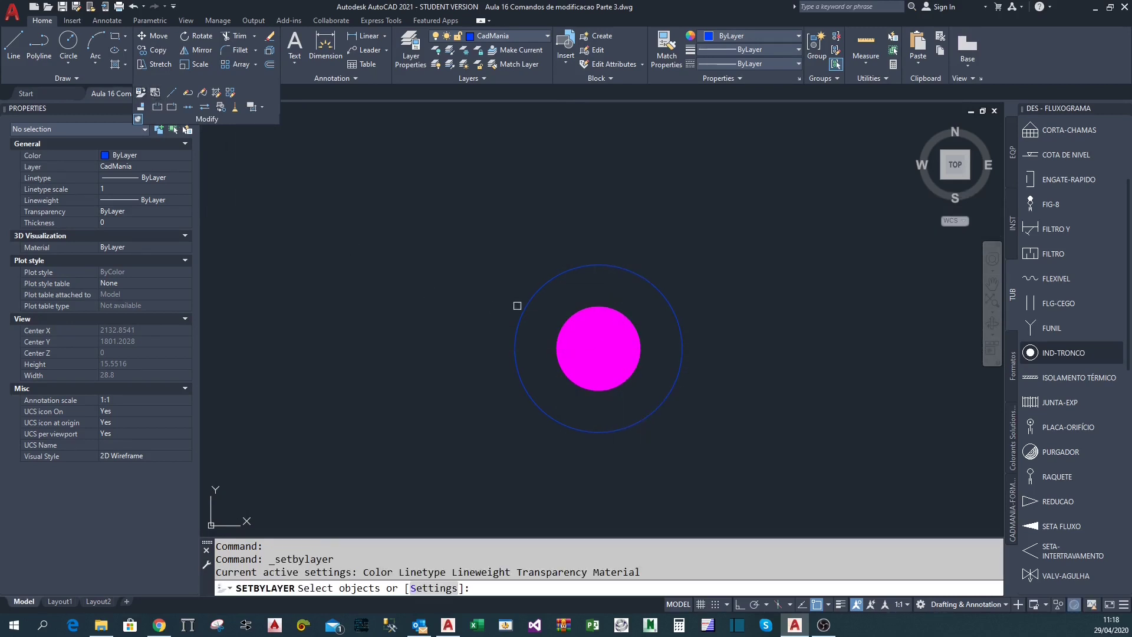
pyautogui.click(523, 315)
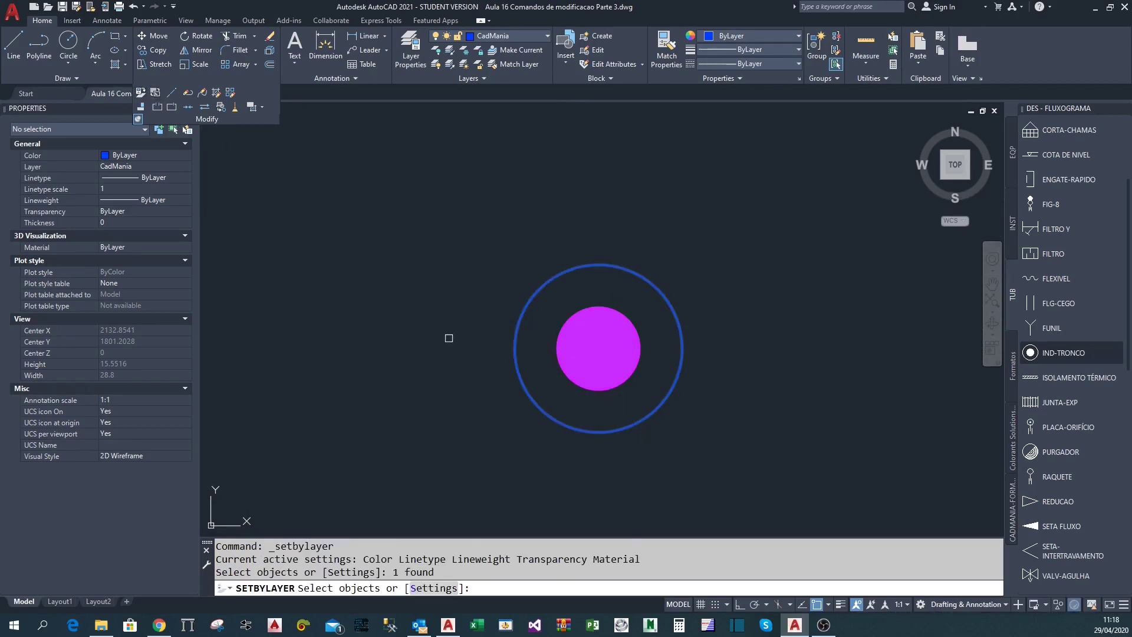
pyautogui.press('Return')
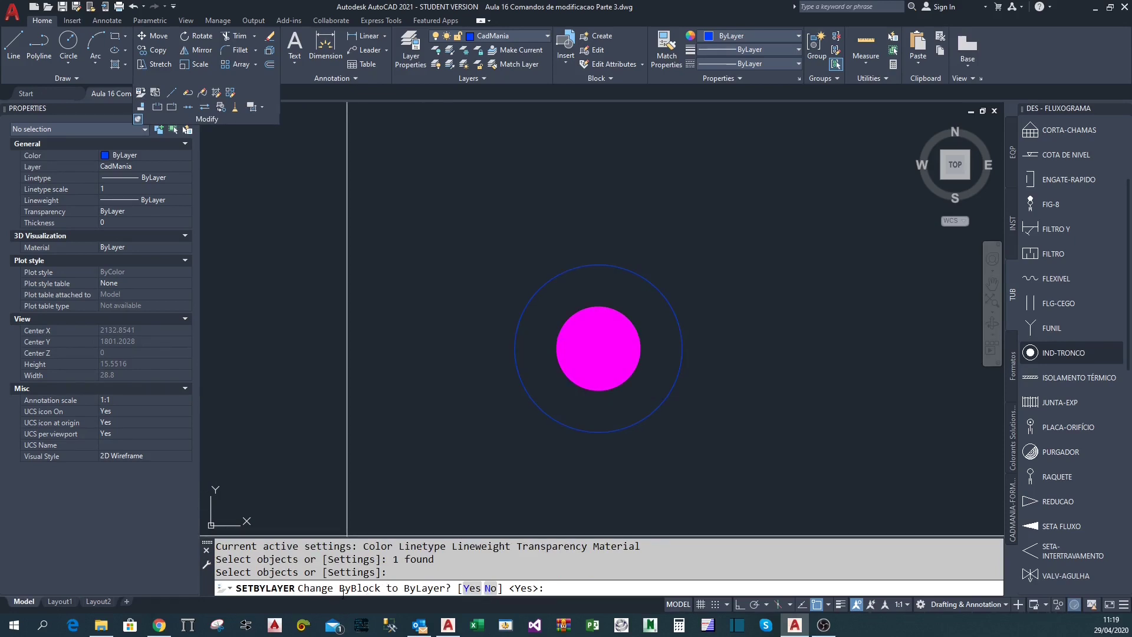
pyautogui.click(471, 589)
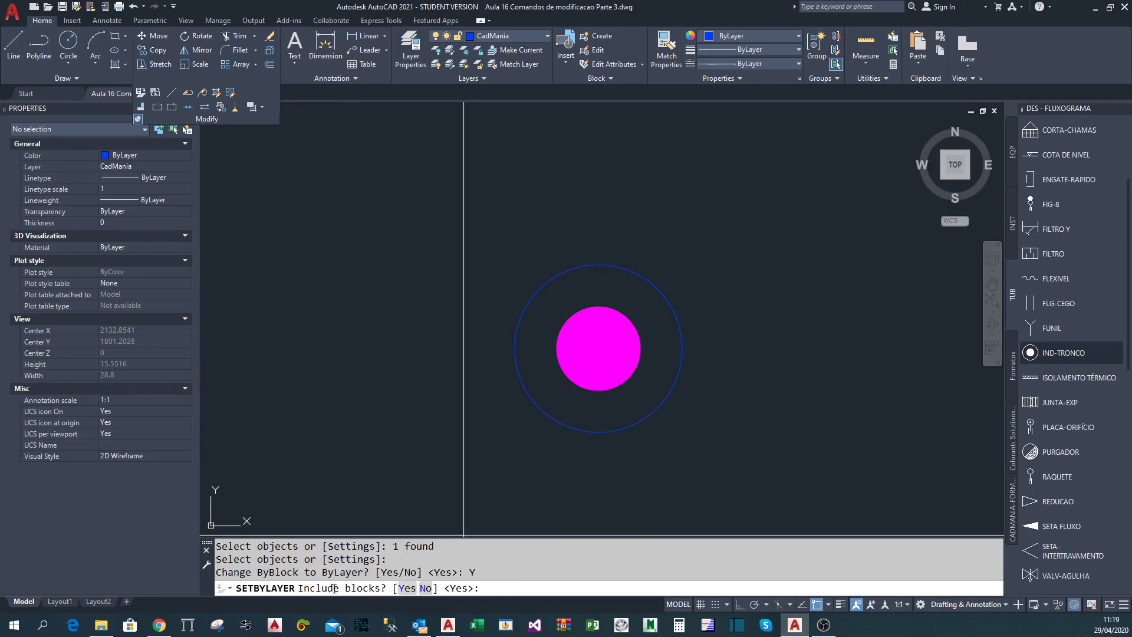
pyautogui.click(424, 588)
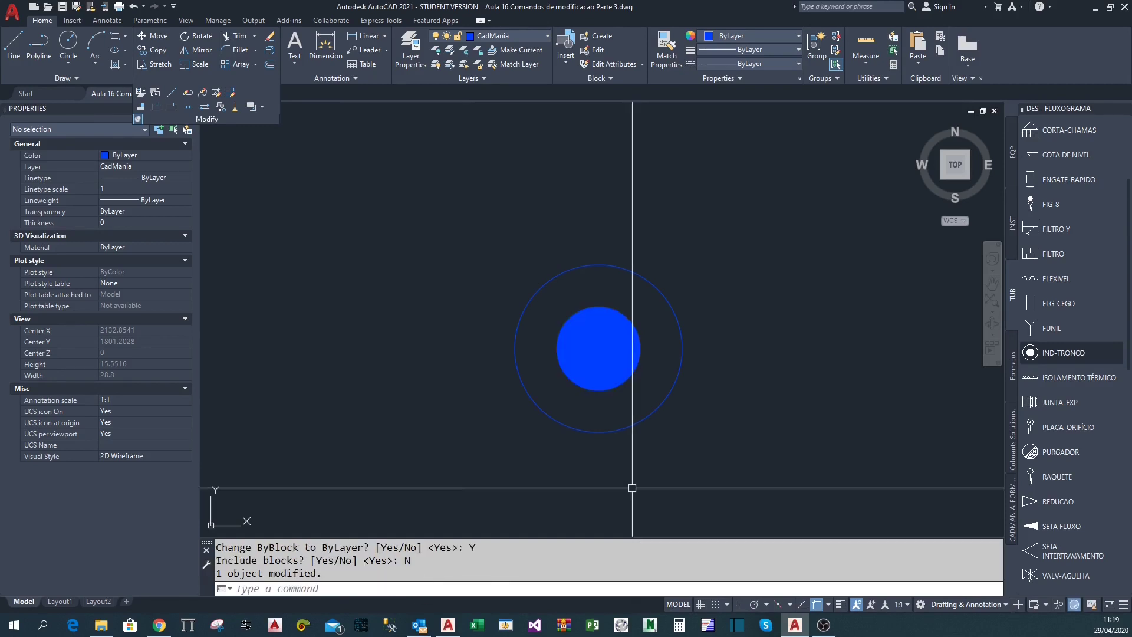
# Set the IND-TRONCO block's color to green and deselect it
pyautogui.click(652, 422)
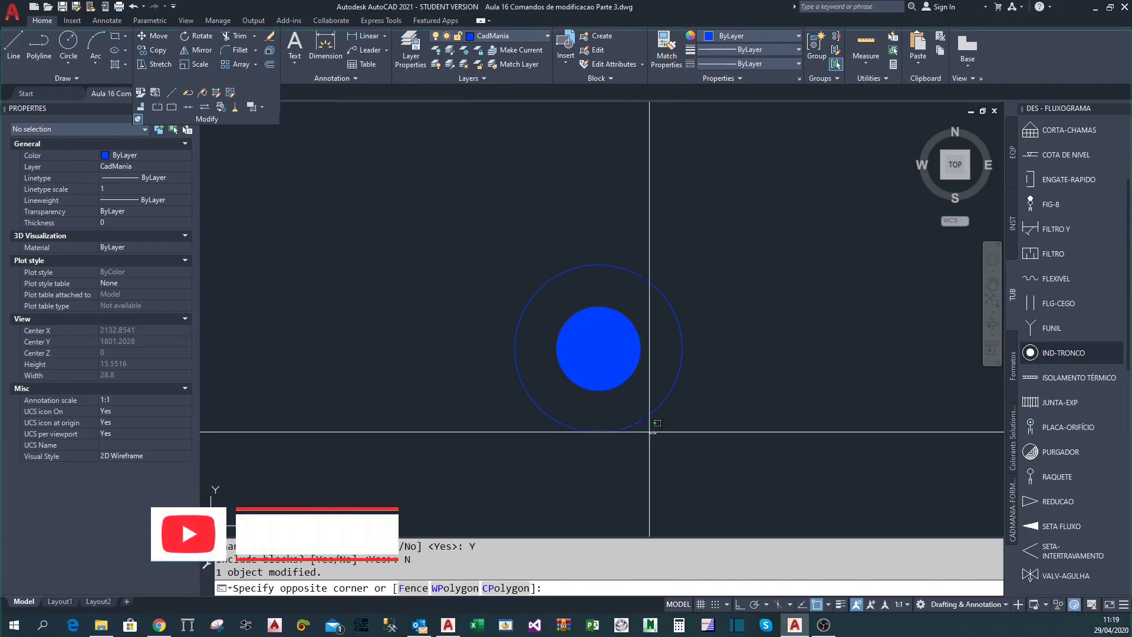
pyautogui.click(644, 420)
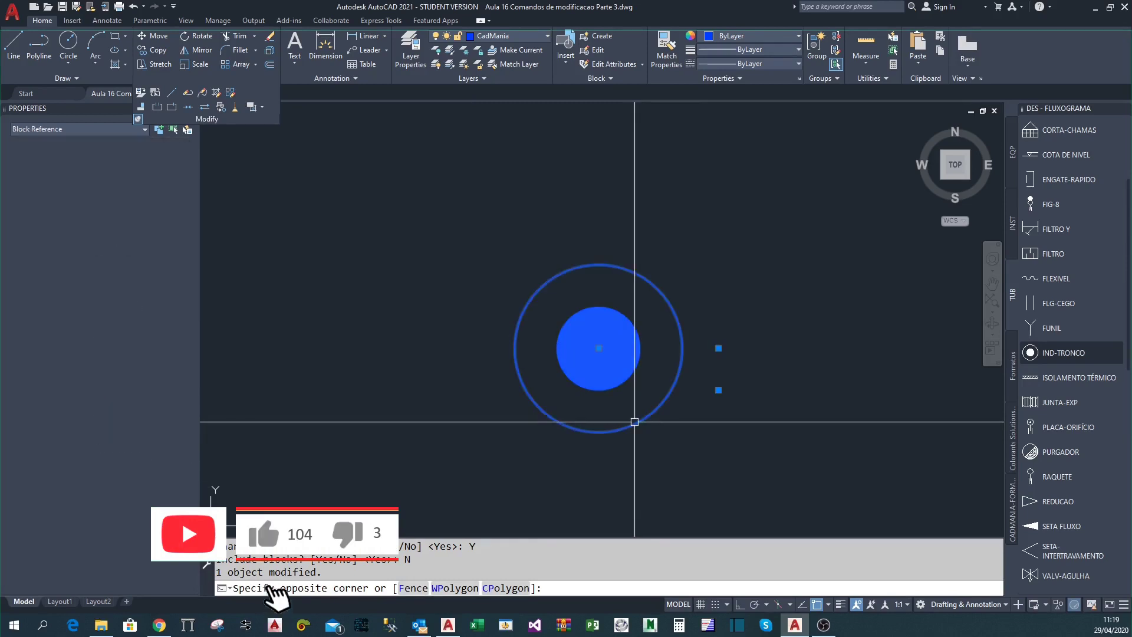
pyautogui.click(735, 37)
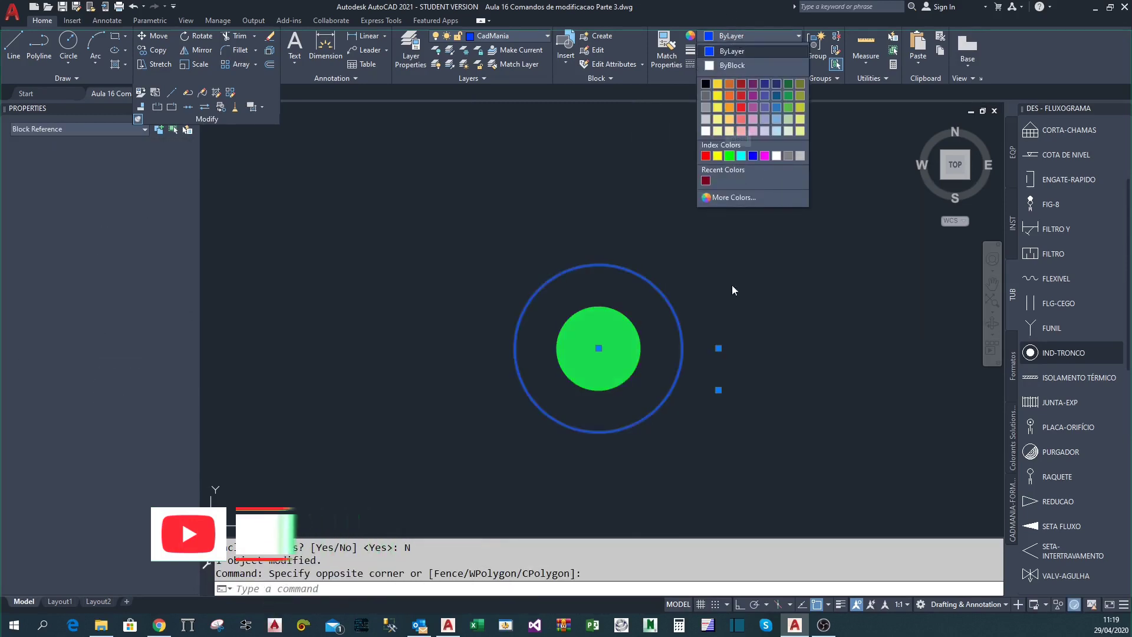
pyautogui.click(779, 472)
pyautogui.press('Escape')
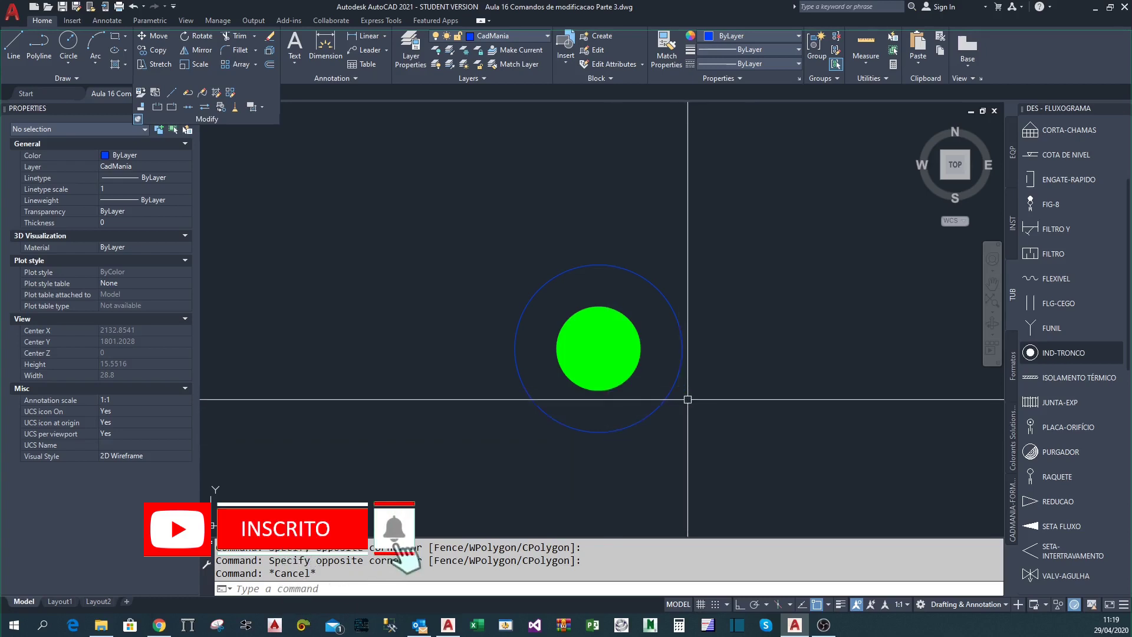
# Erase the IND-TRONCO block below the thick blue polyline
pyautogui.scroll(-4, 649, 424)
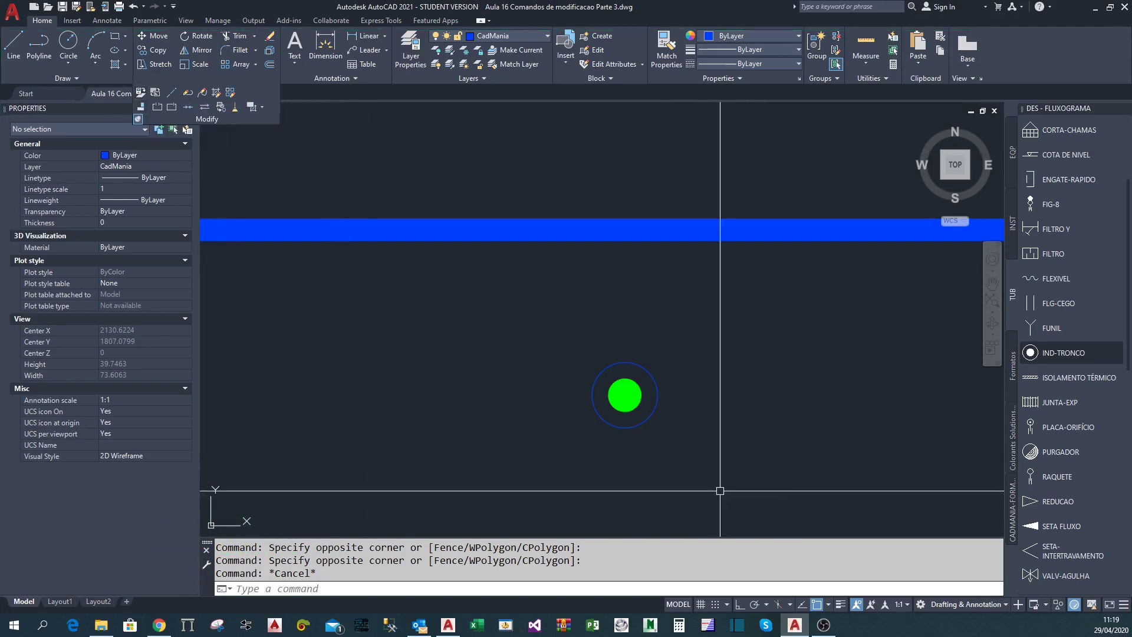
pyautogui.click(694, 460)
pyautogui.click(536, 331)
pyautogui.scroll(-2, 515, 342)
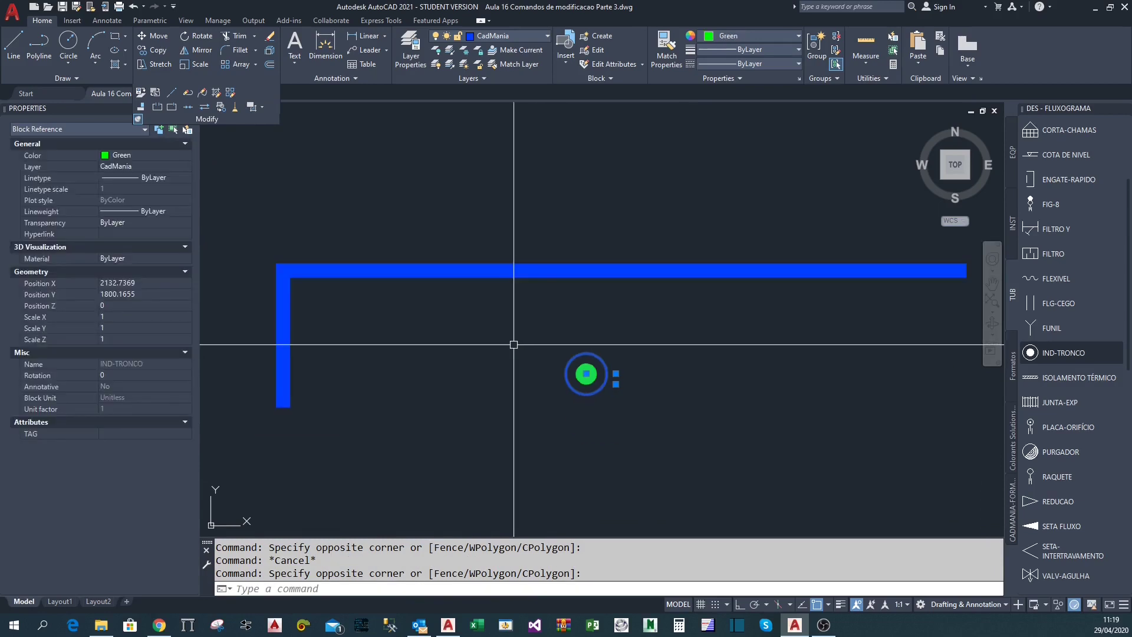
pyautogui.moveTo(528, 305)
pyautogui.mouseDown(button='middle')
pyautogui.moveTo(510, 351)
pyautogui.moveTo(511, 331)
pyautogui.mouseUp(button='middle')
pyautogui.write('e')
pyautogui.press('Return')
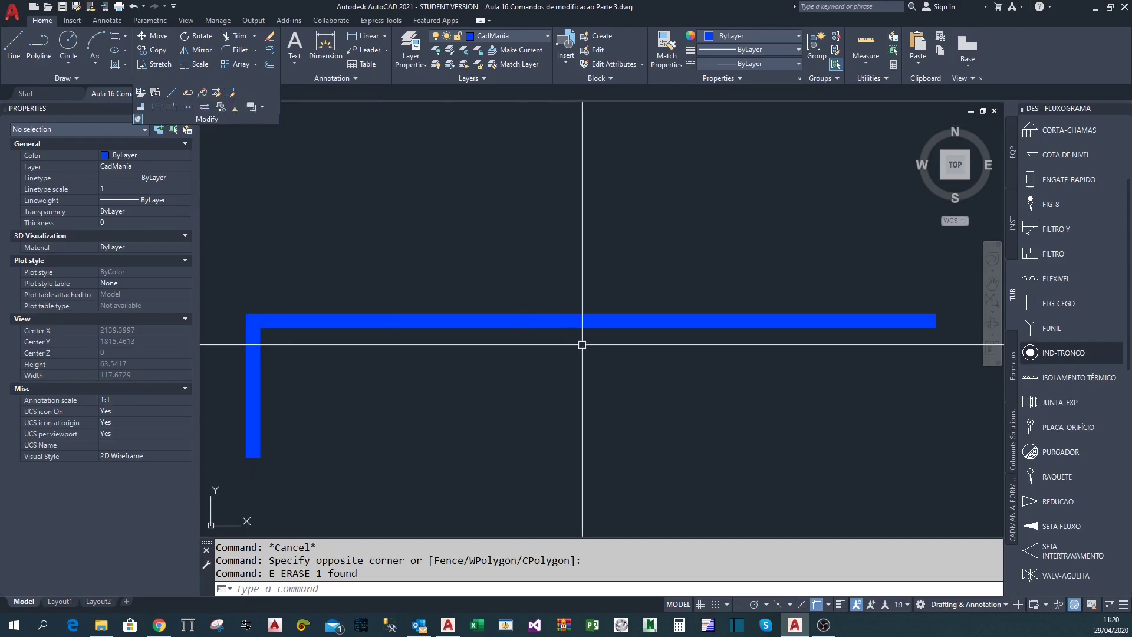
# Add a linear dimension to the polyline's long horizontal segment by selecting the object, placing the dimension line above it
pyautogui.scroll(-2, 567, 386)
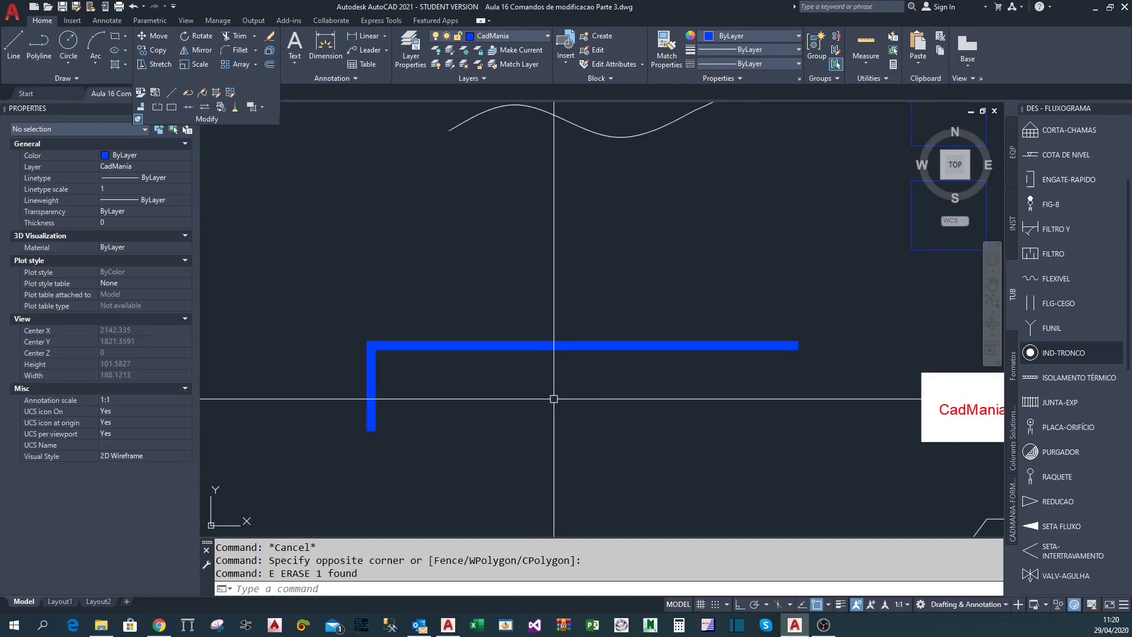
pyautogui.scroll(-2, 553, 399)
pyautogui.scroll(2, 535, 383)
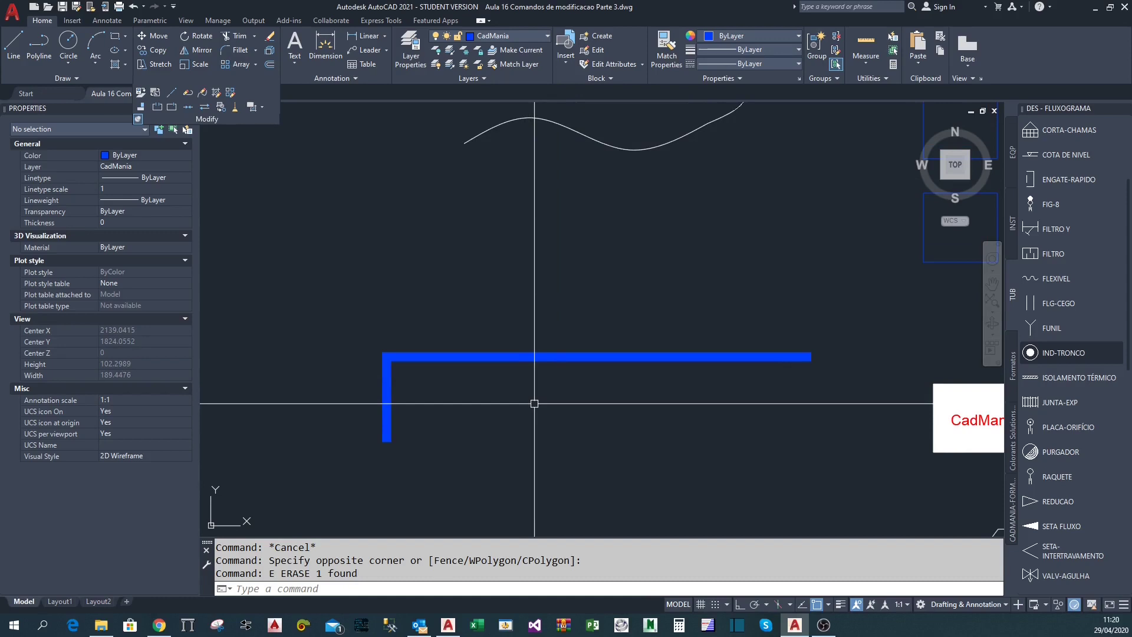
pyautogui.click(364, 36)
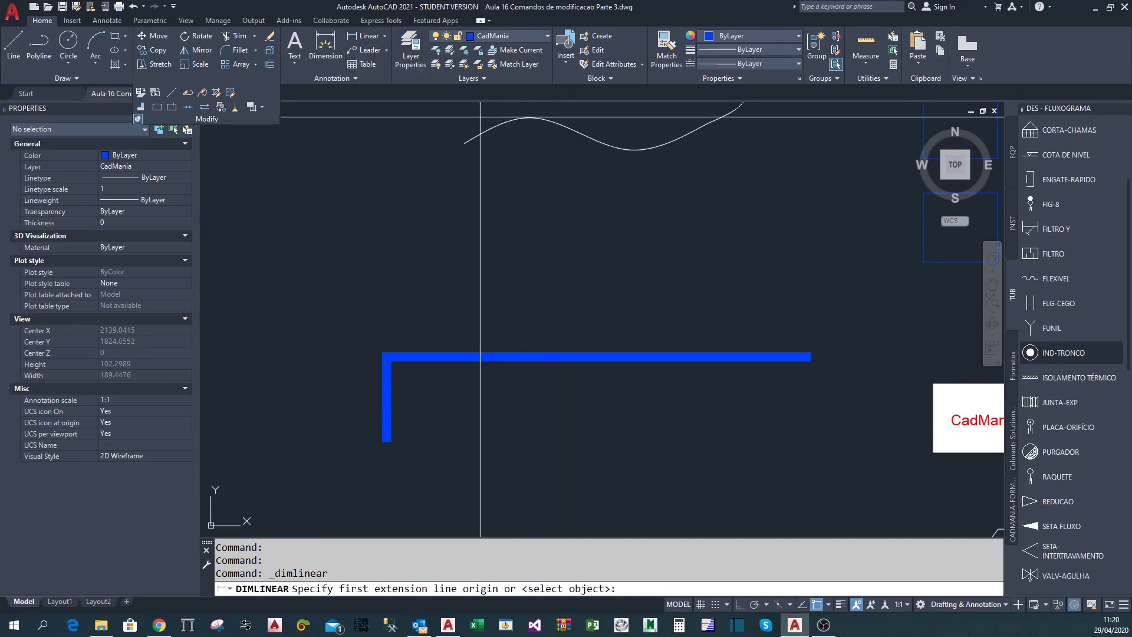
pyautogui.press('Return')
pyautogui.click(534, 352)
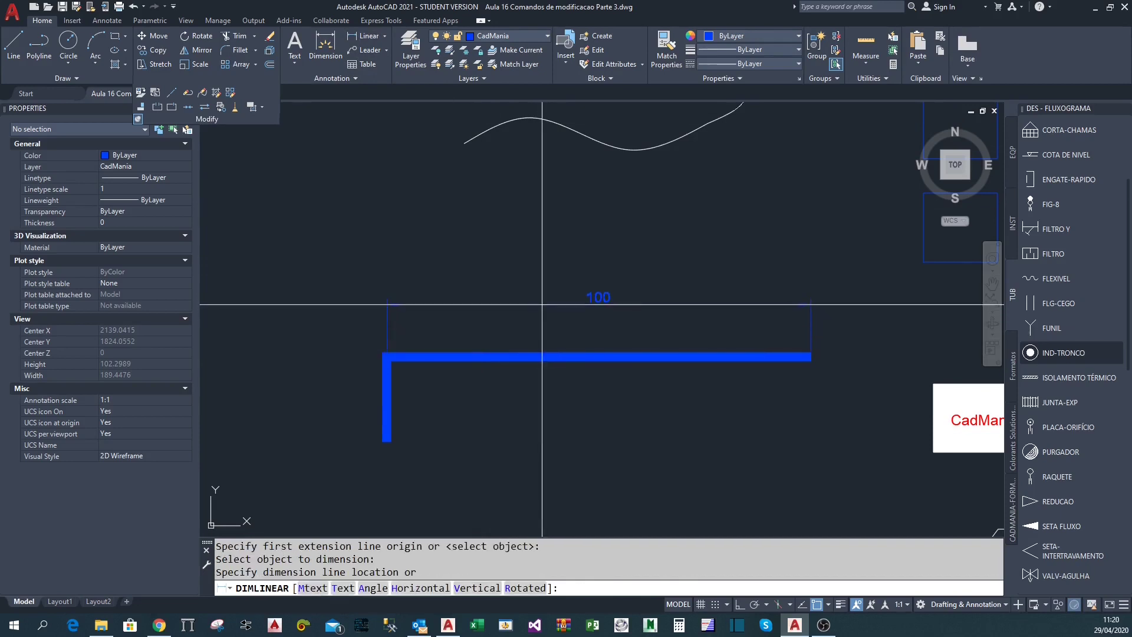
pyautogui.click(536, 308)
# Add a linear dimension to the polyline's short vertical segment by selecting the object, placing the dimension line outside the corner
pyautogui.press('Return')
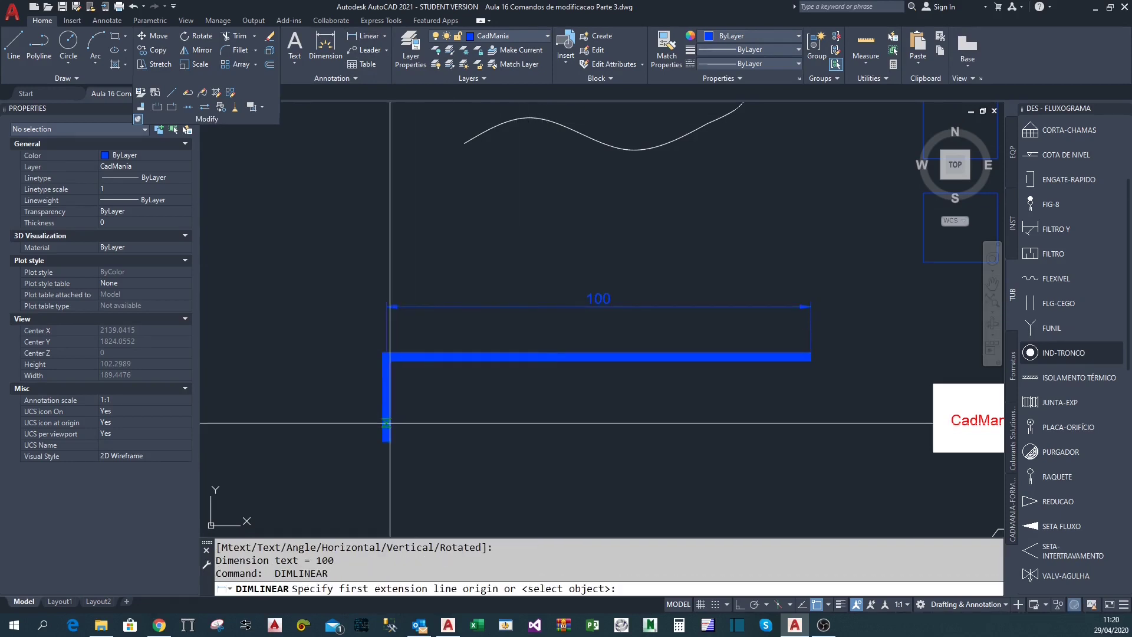
pyautogui.press('Return')
pyautogui.click(387, 422)
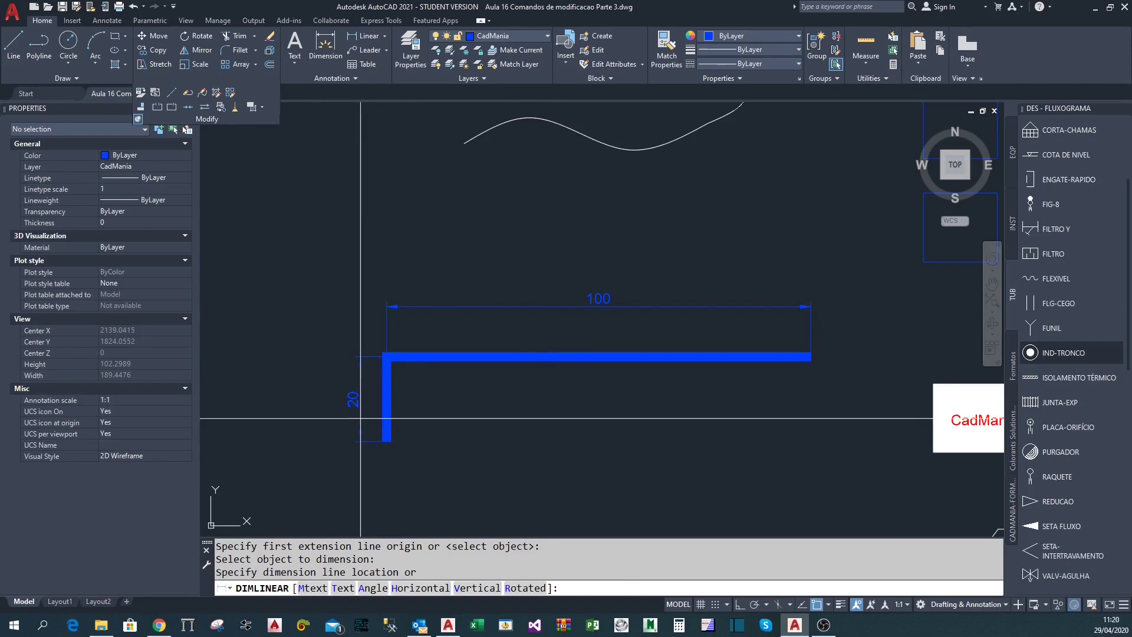
pyautogui.click(347, 420)
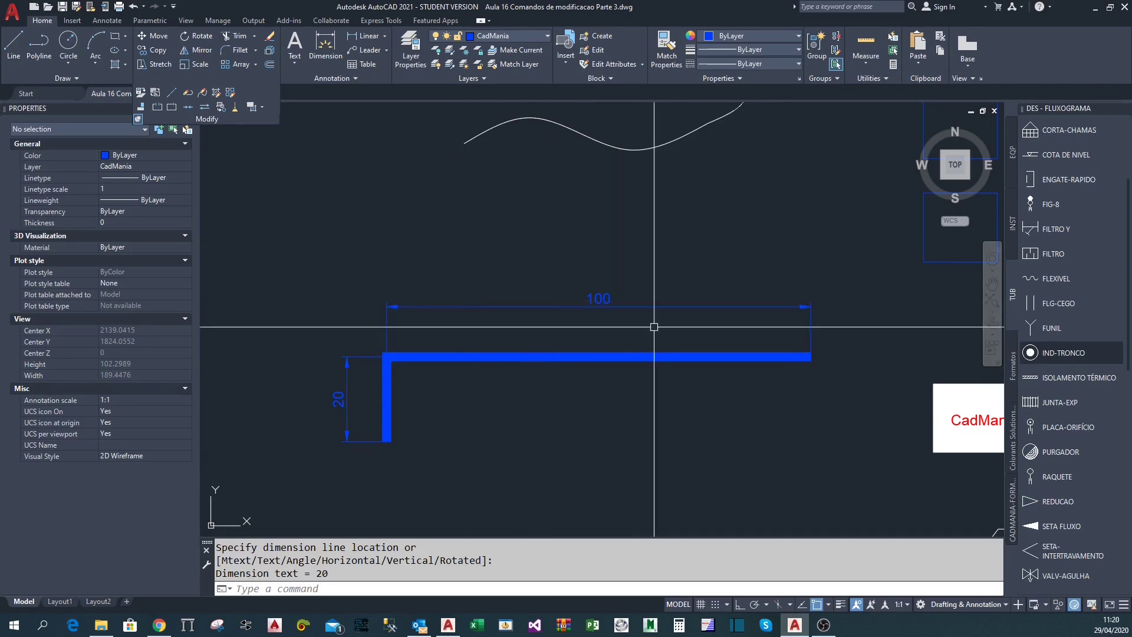
pyautogui.click(550, 356)
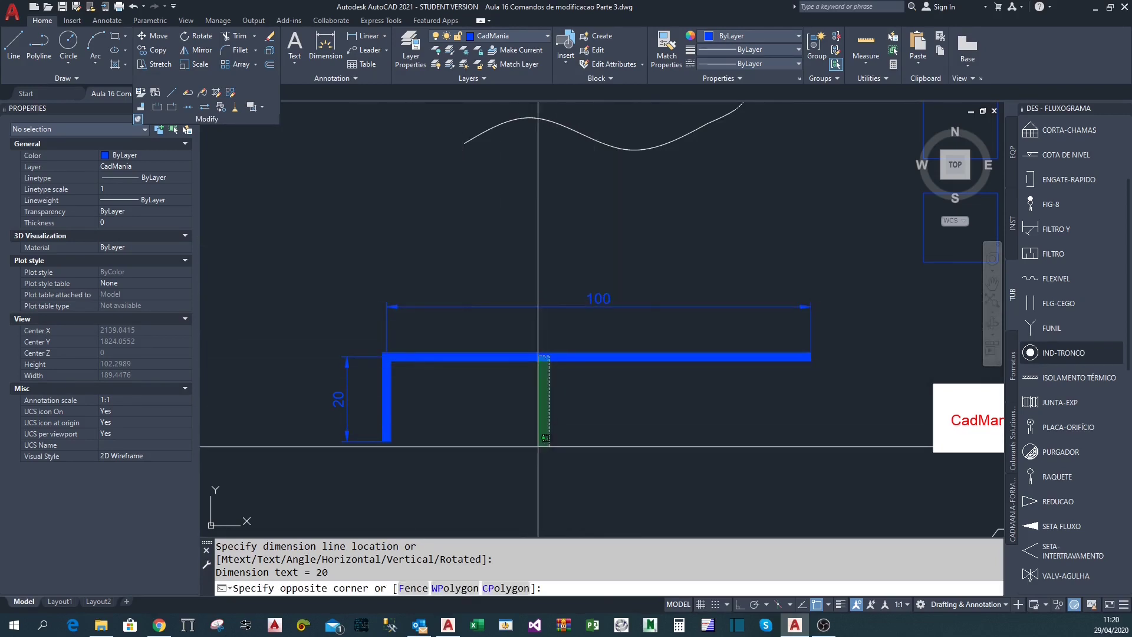
pyautogui.click(525, 464)
pyautogui.press('Escape')
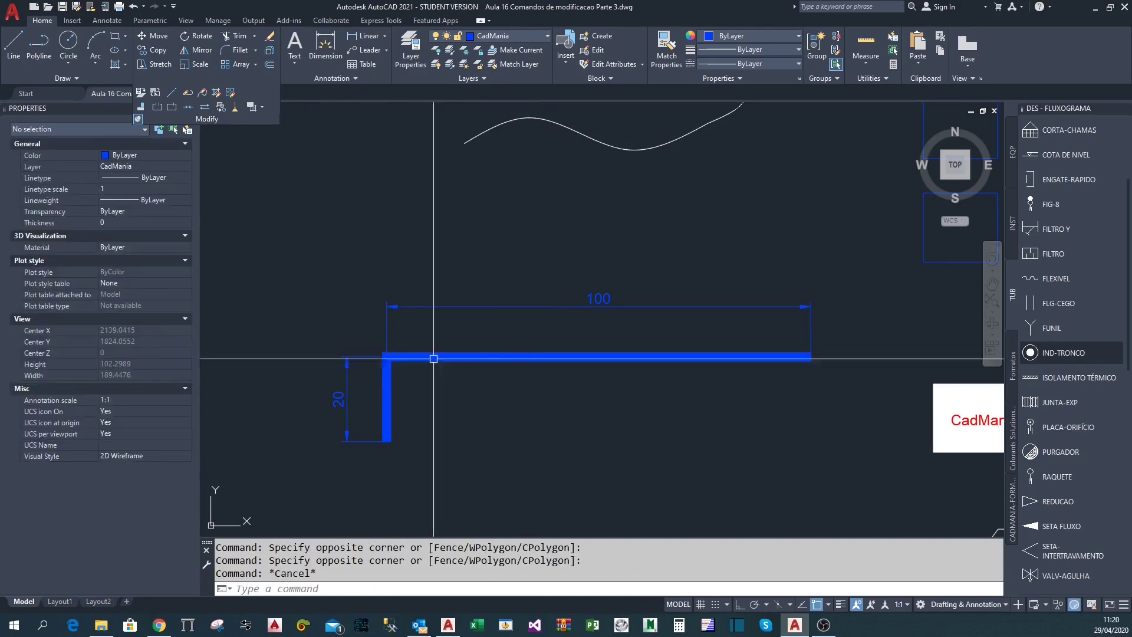
# Try to run Change Space while in model space
pyautogui.click(155, 93)
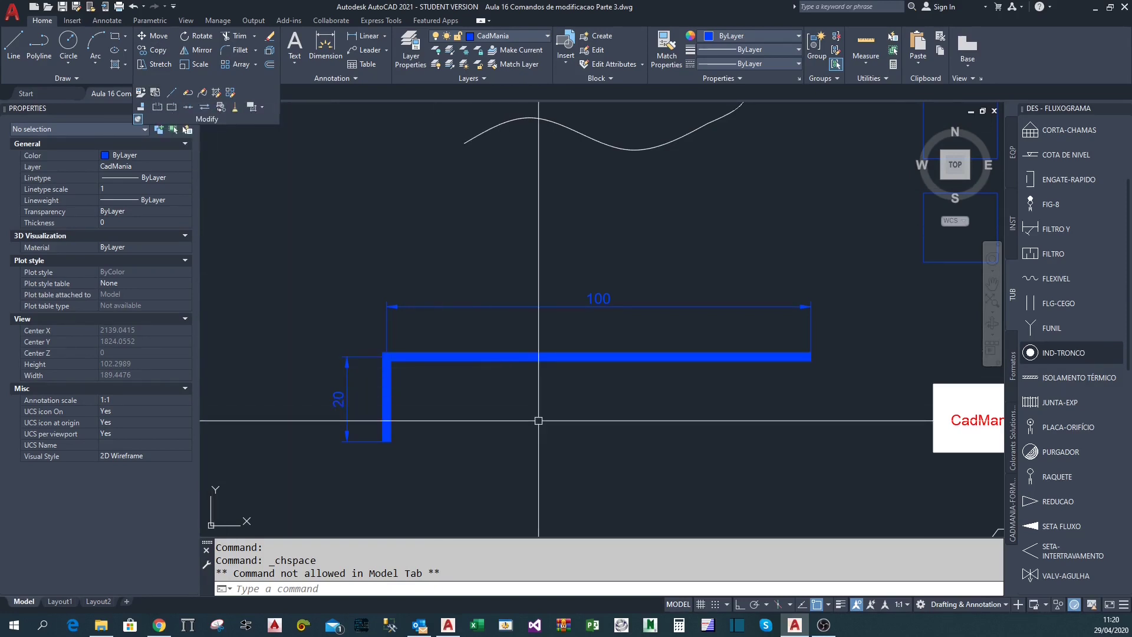
pyautogui.moveTo(490, 411)
pyautogui.mouseDown(button='middle')
pyautogui.moveTo(470, 408)
pyautogui.moveTo(498, 409)
pyautogui.mouseUp(button='middle')
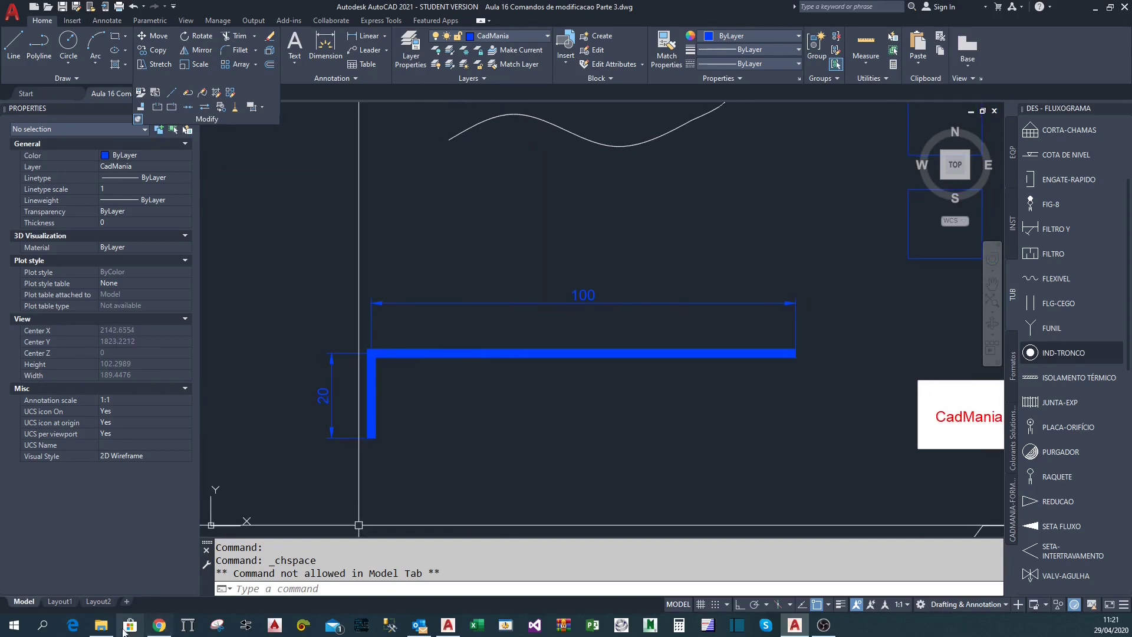
# Switch to Layout1 and stretch the viewport's lower-right corner inward along its lower edge to make it about 91 units wide
pyautogui.click(62, 601)
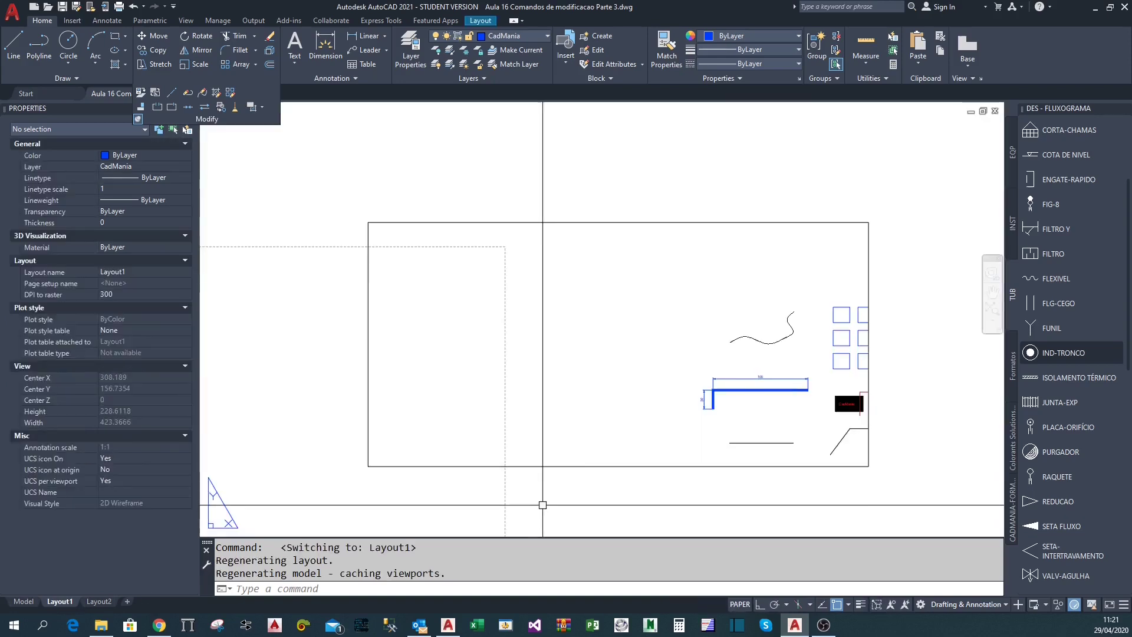
pyautogui.scroll(-2, 607, 298)
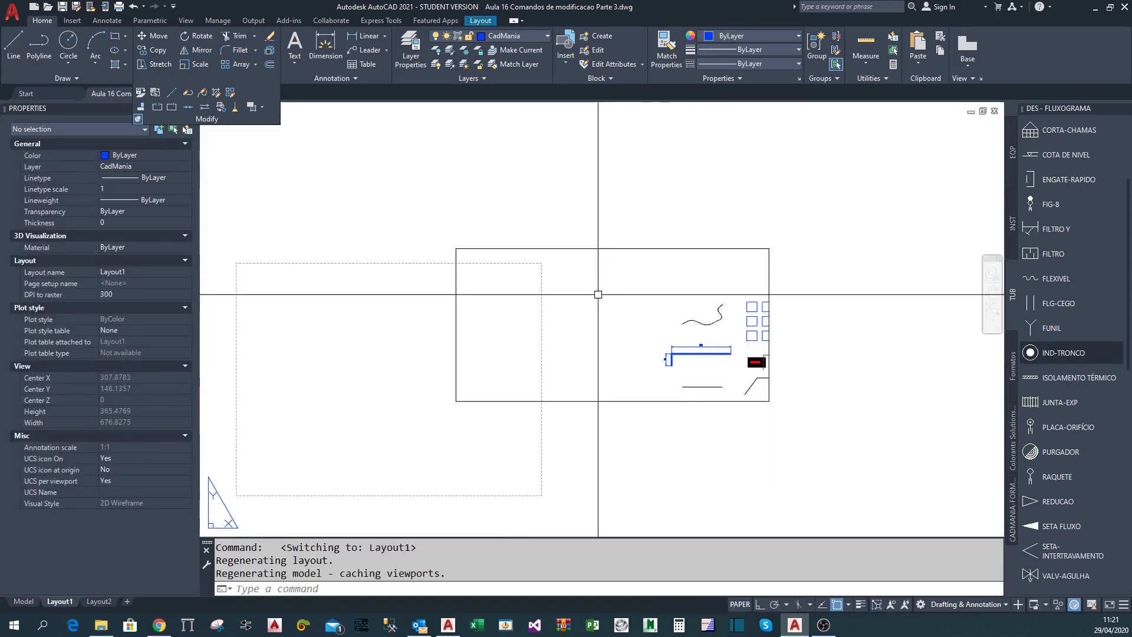
pyautogui.click(787, 474)
pyautogui.click(672, 207)
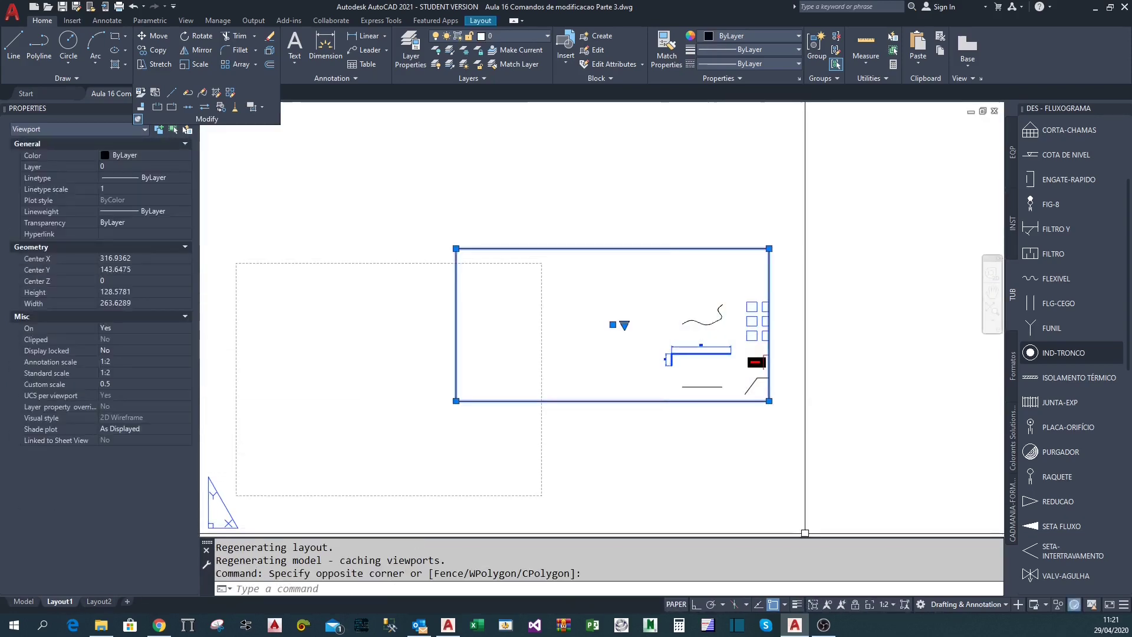
pyautogui.click(769, 401)
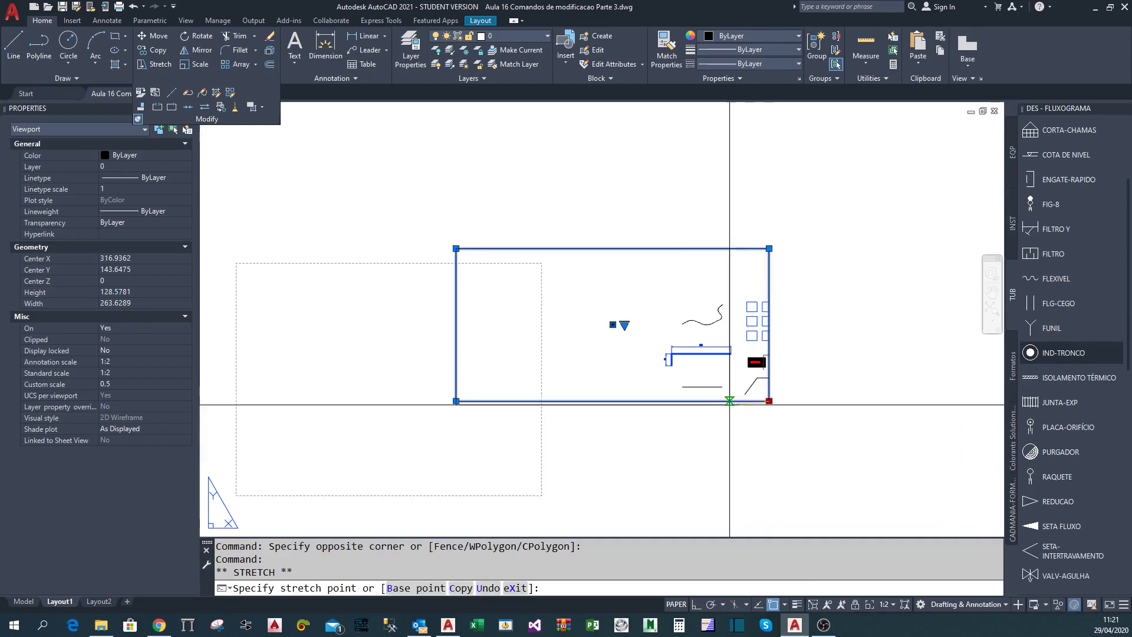
pyautogui.click(564, 401)
pyautogui.press('Escape')
pyautogui.moveTo(645, 432); pyautogui.dragTo(748, 396, button='middle')
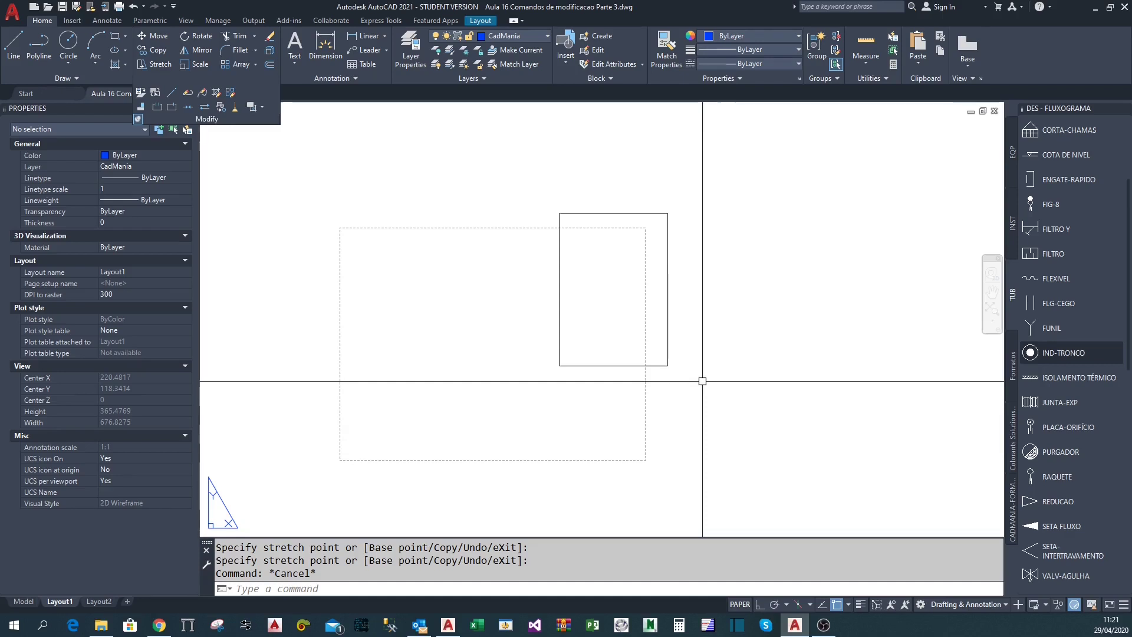
# Stretch the viewport's upper-right corner downward to make it about 92 units high
pyautogui.click(687, 270)
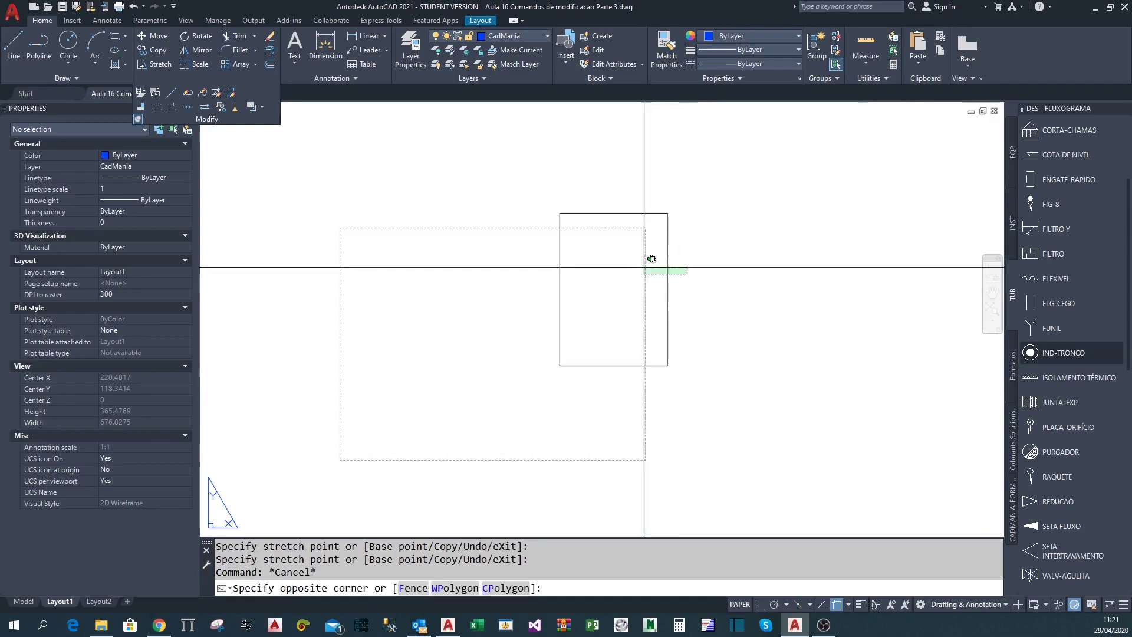
pyautogui.click(634, 247)
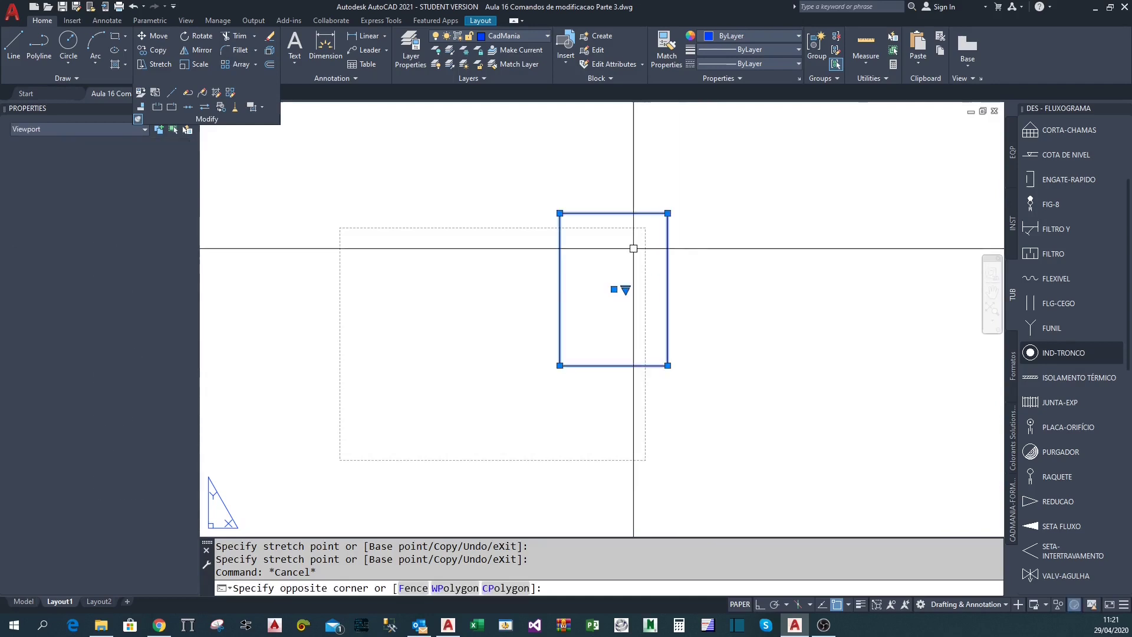
pyautogui.click(668, 212)
pyautogui.click(668, 256)
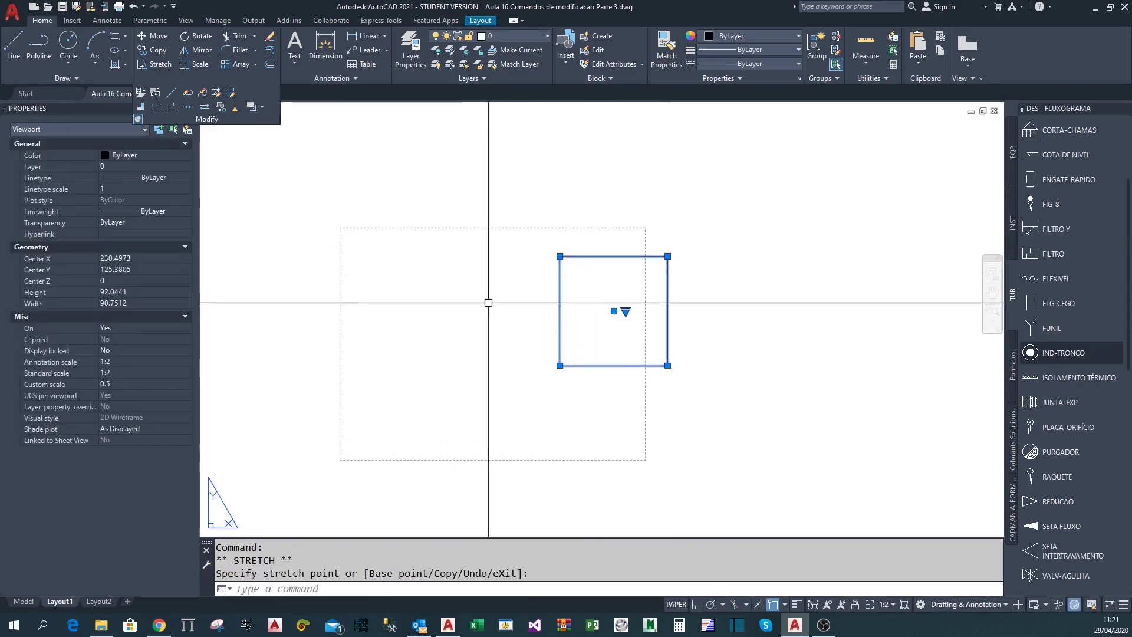
pyautogui.moveTo(599, 379); pyautogui.dragTo(624, 387, button='middle')
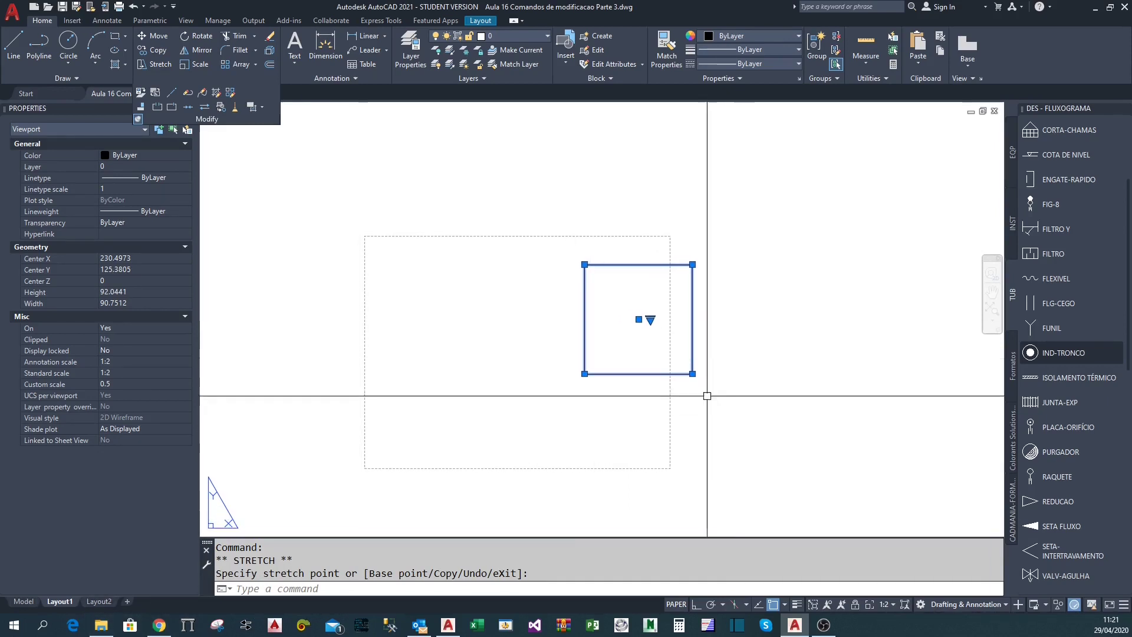
pyautogui.scroll(2, 690, 352)
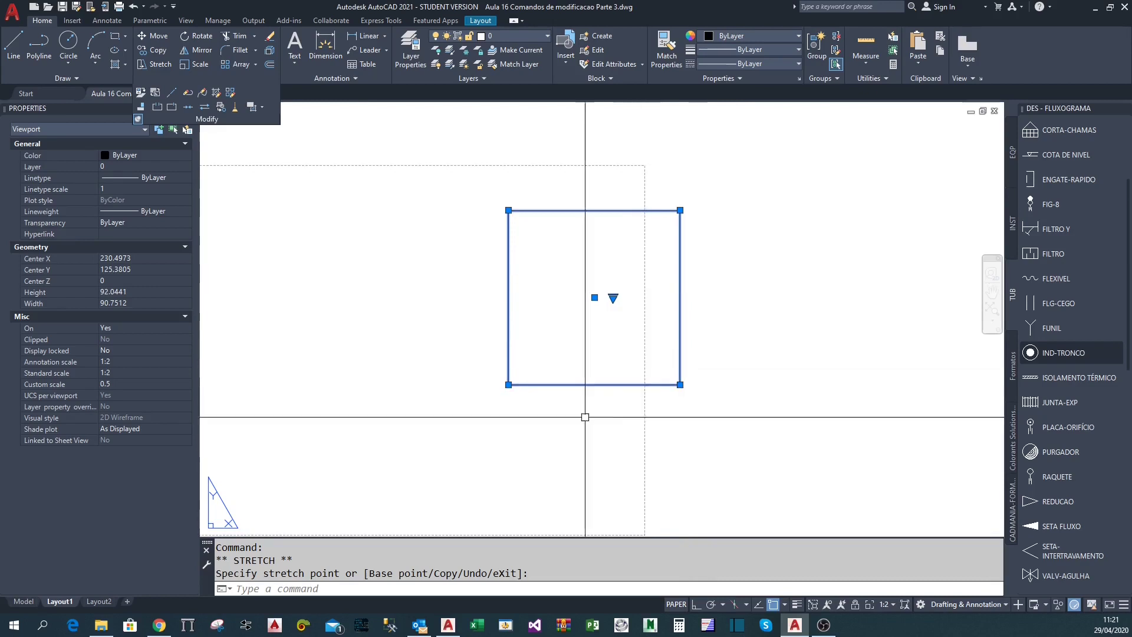
pyautogui.moveTo(599, 284); pyautogui.dragTo(556, 294, button='middle')
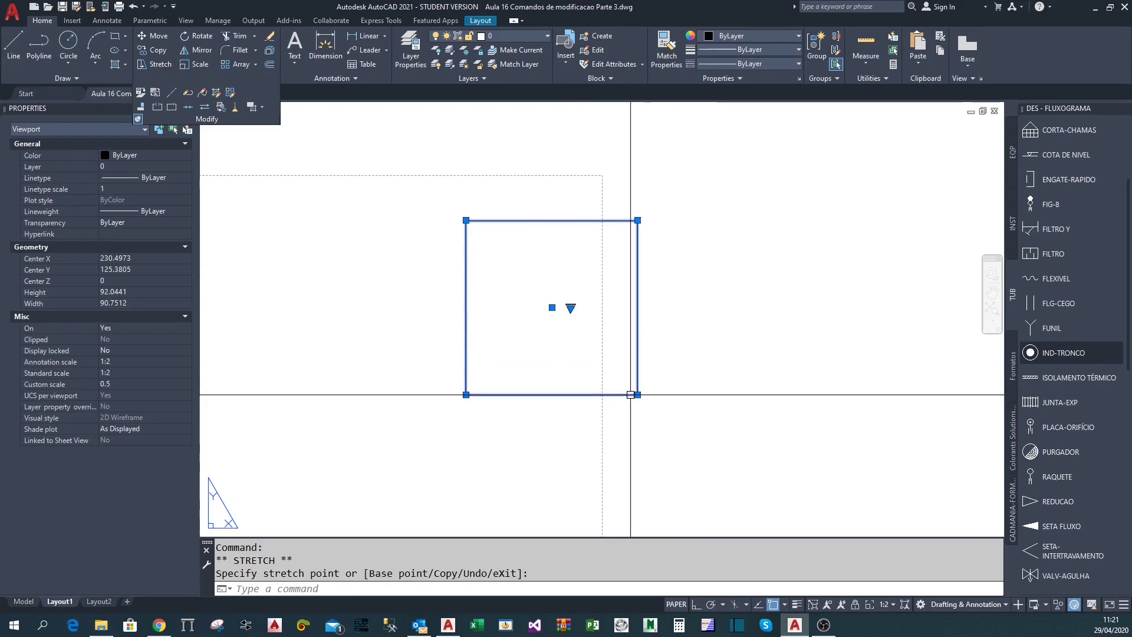
pyautogui.press('Escape')
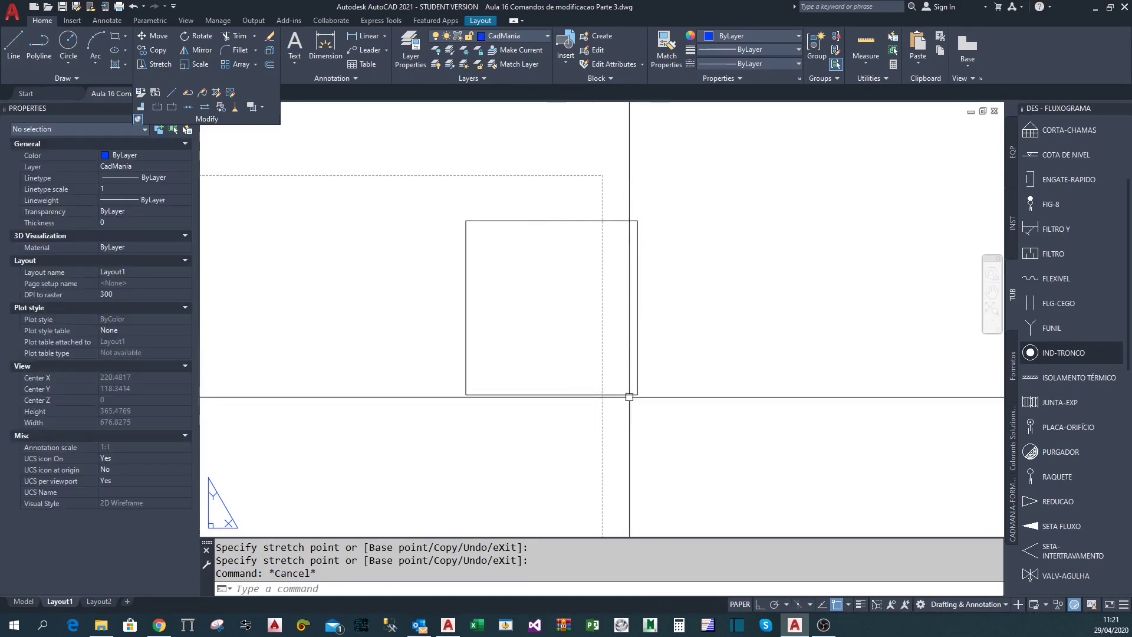
# Widen the viewport into a long rectangle by stretching its lower-right corner outward well beyond the sheet boundary
pyautogui.click(701, 397)
pyautogui.click(610, 367)
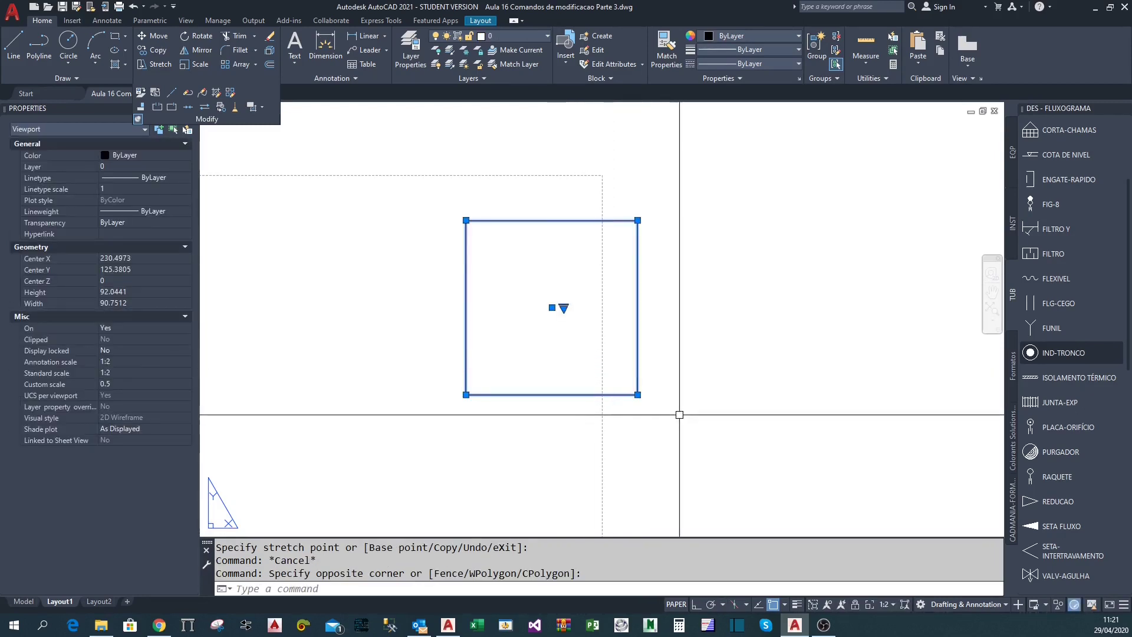
pyautogui.click(637, 395)
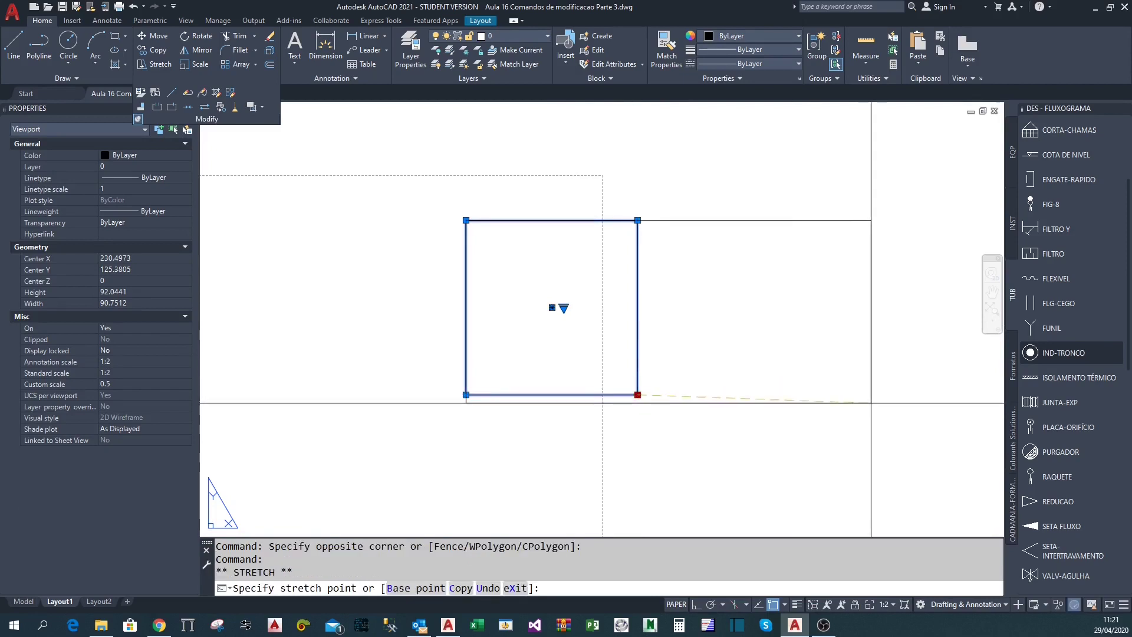
pyautogui.click(870, 403)
pyautogui.press('Escape')
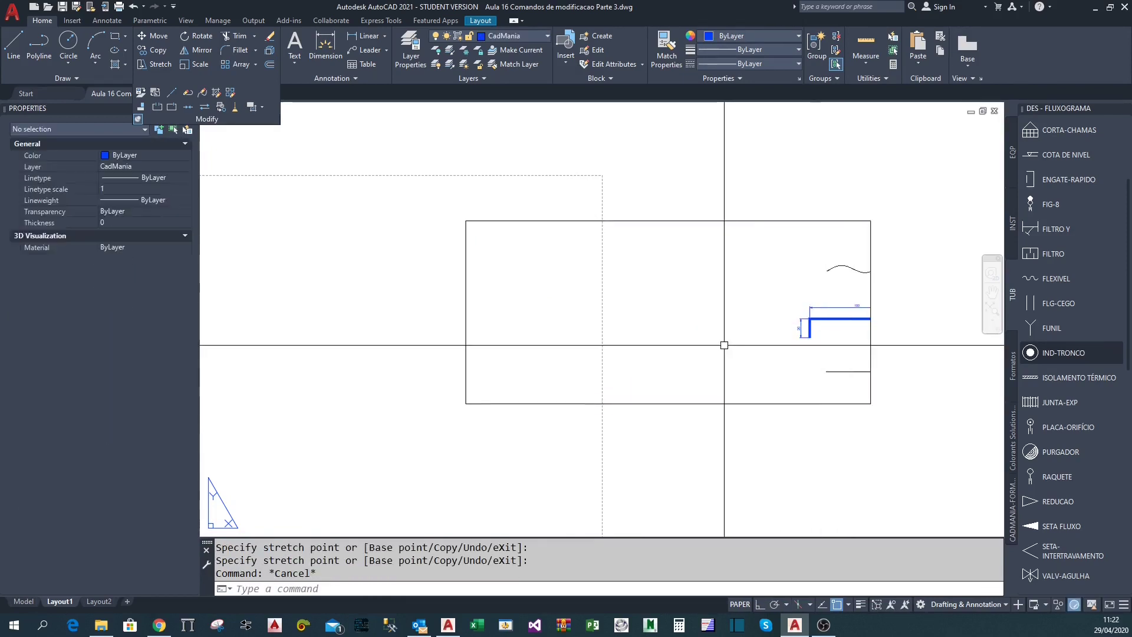
# Activate model space inside the Layout1 viewport and frame the dimensioned blue polyline large and near its center
pyautogui.doubleClick(682, 304)
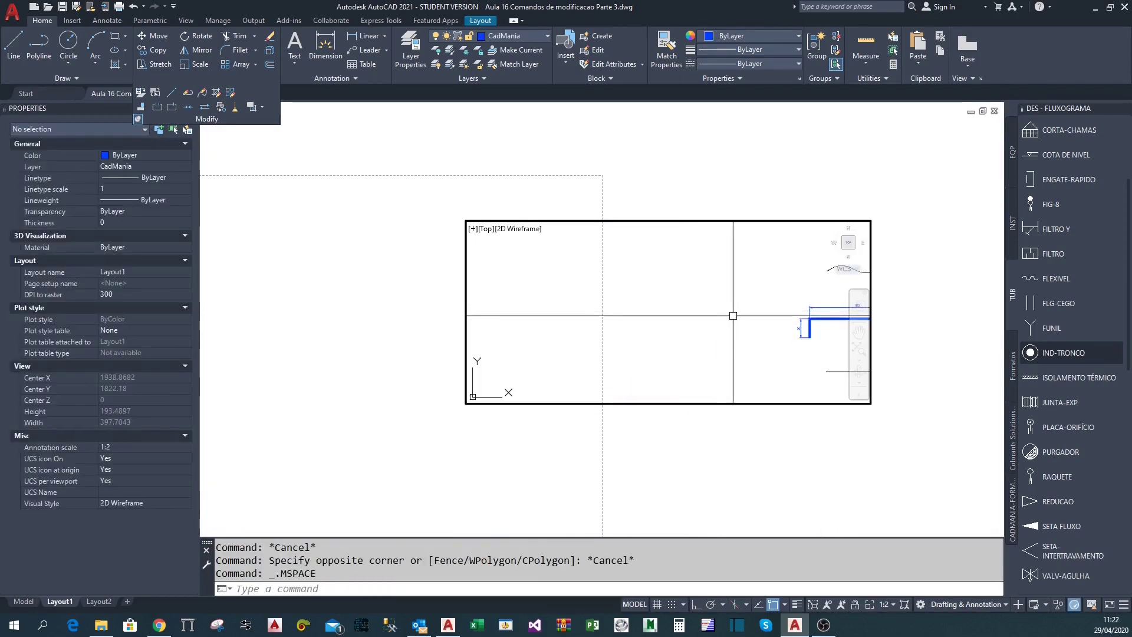
pyautogui.moveTo(733, 315); pyautogui.dragTo(507, 334, button='middle')
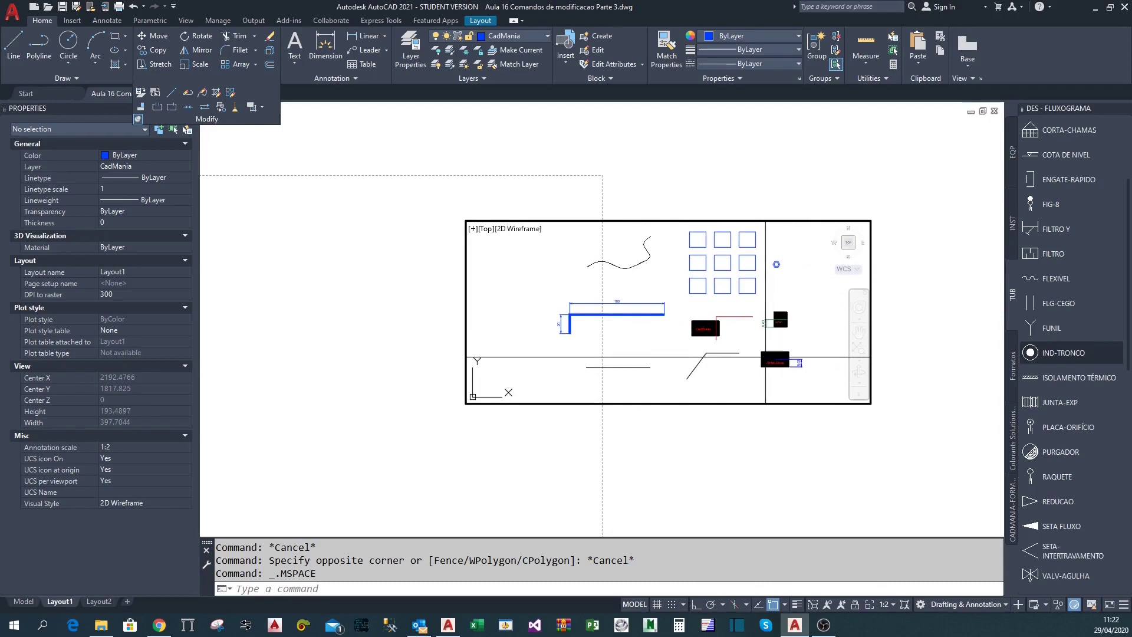
pyautogui.moveTo(766, 357); pyautogui.dragTo(703, 370, button='middle')
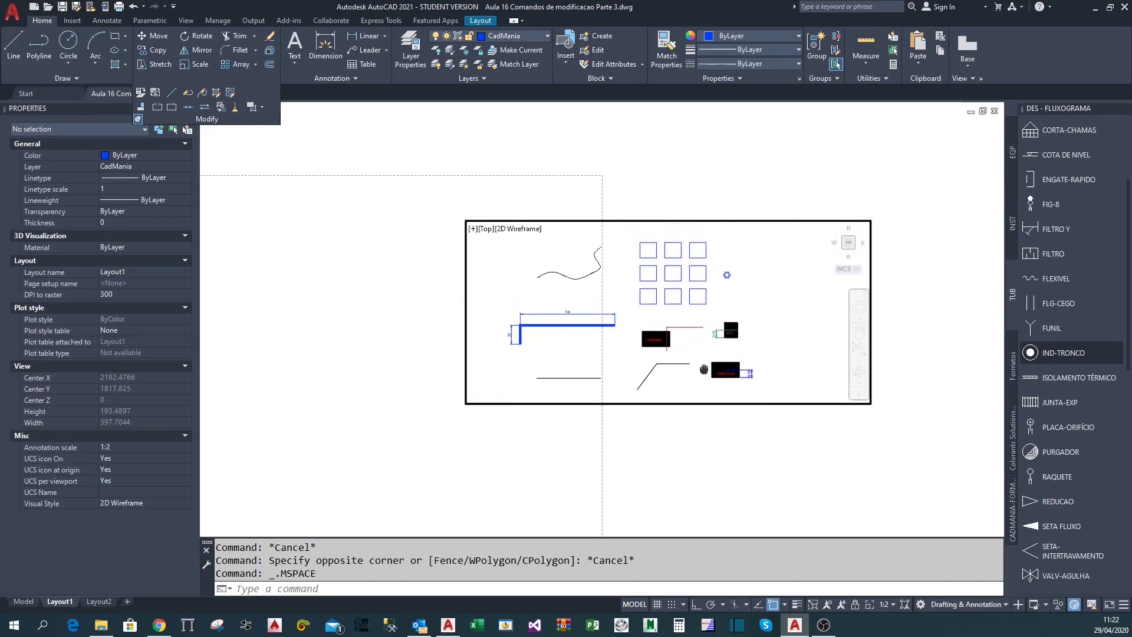
pyautogui.scroll(-2, 685, 324)
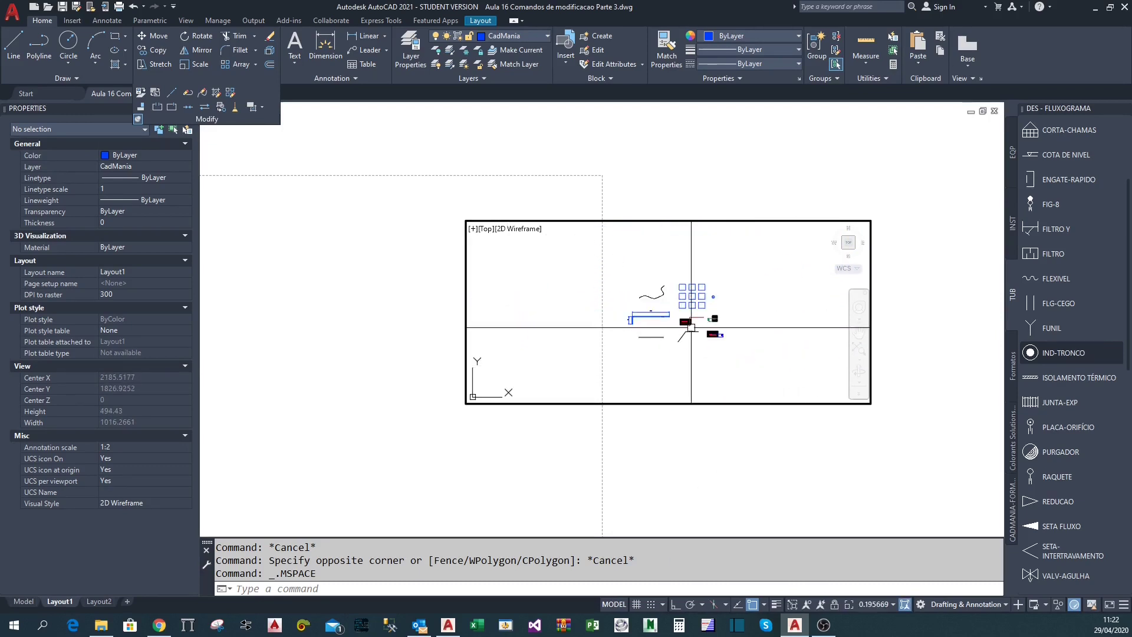
pyautogui.scroll(5, 695, 303)
pyautogui.scroll(-7, 688, 308)
pyautogui.scroll(6, 702, 318)
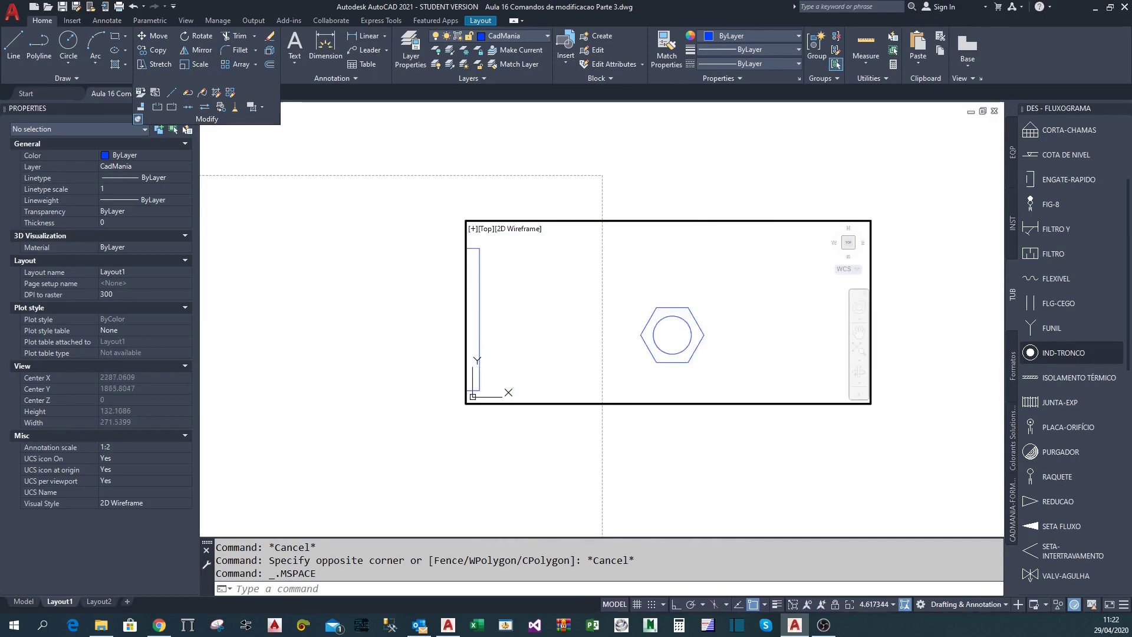
pyautogui.scroll(-5, 671, 341)
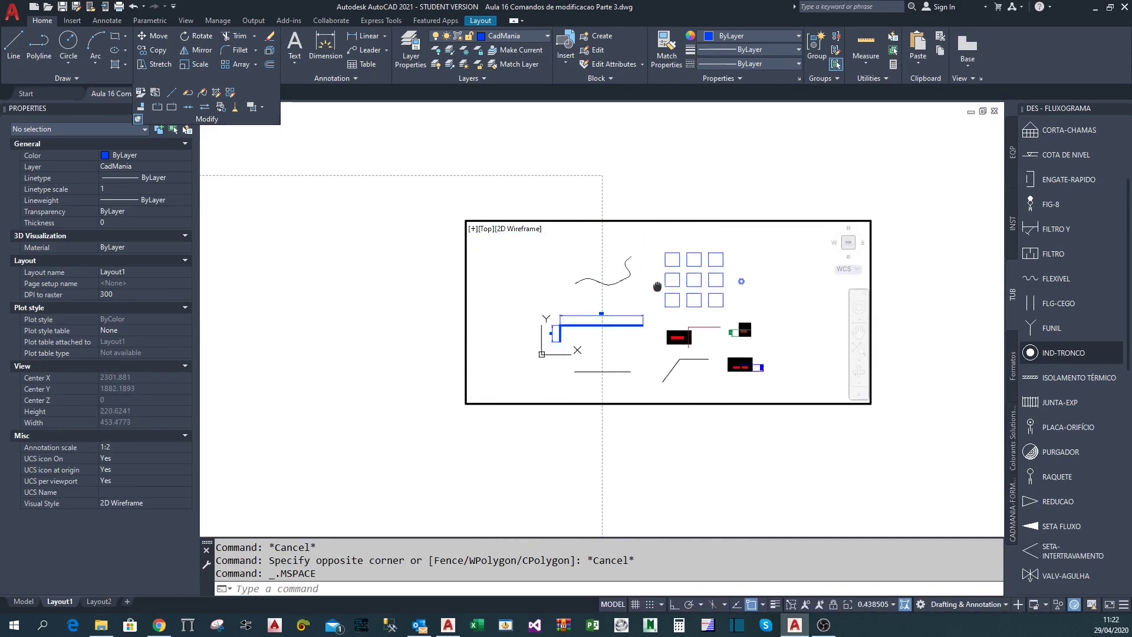
pyautogui.scroll(4, 619, 348)
pyautogui.scroll(-4, 707, 325)
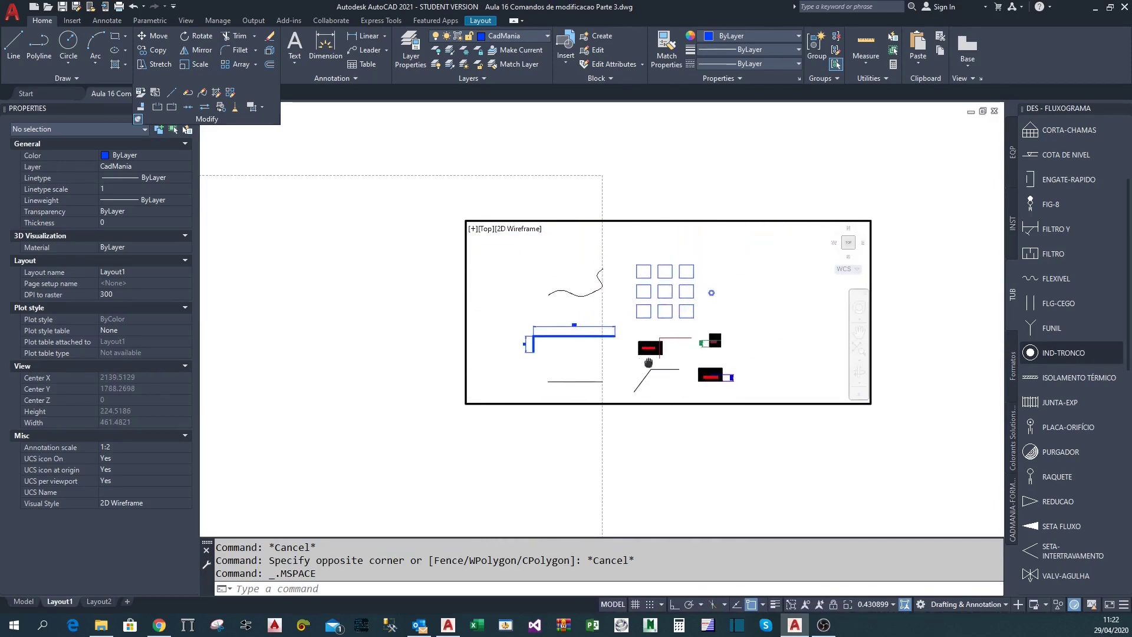
pyautogui.moveTo(648, 362); pyautogui.dragTo(657, 363, button='middle')
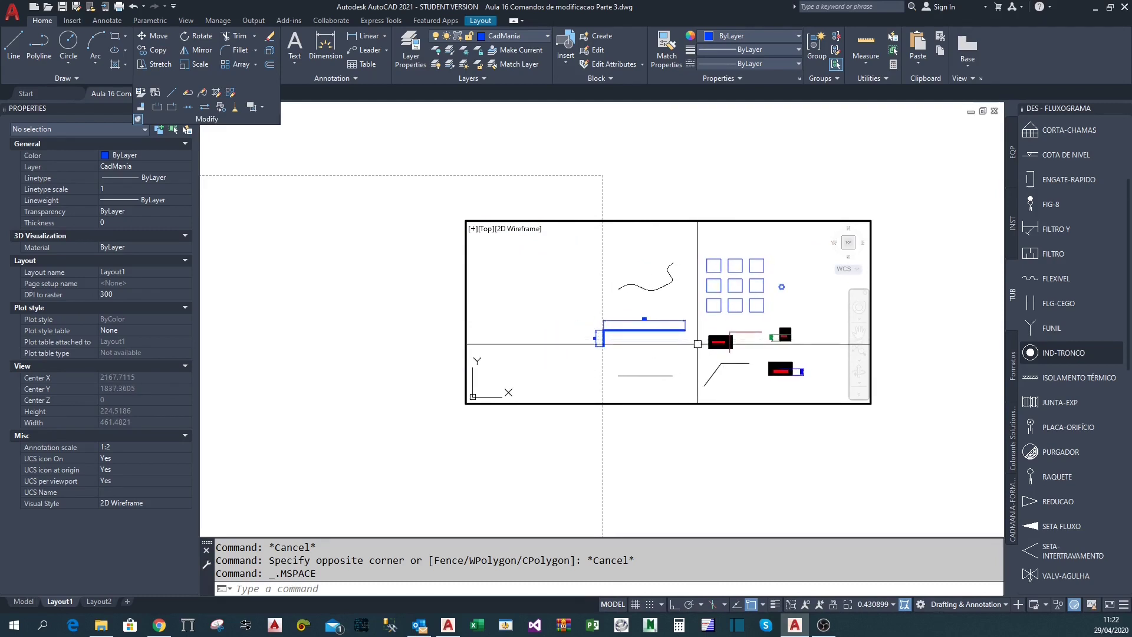
pyautogui.scroll(2, 670, 343)
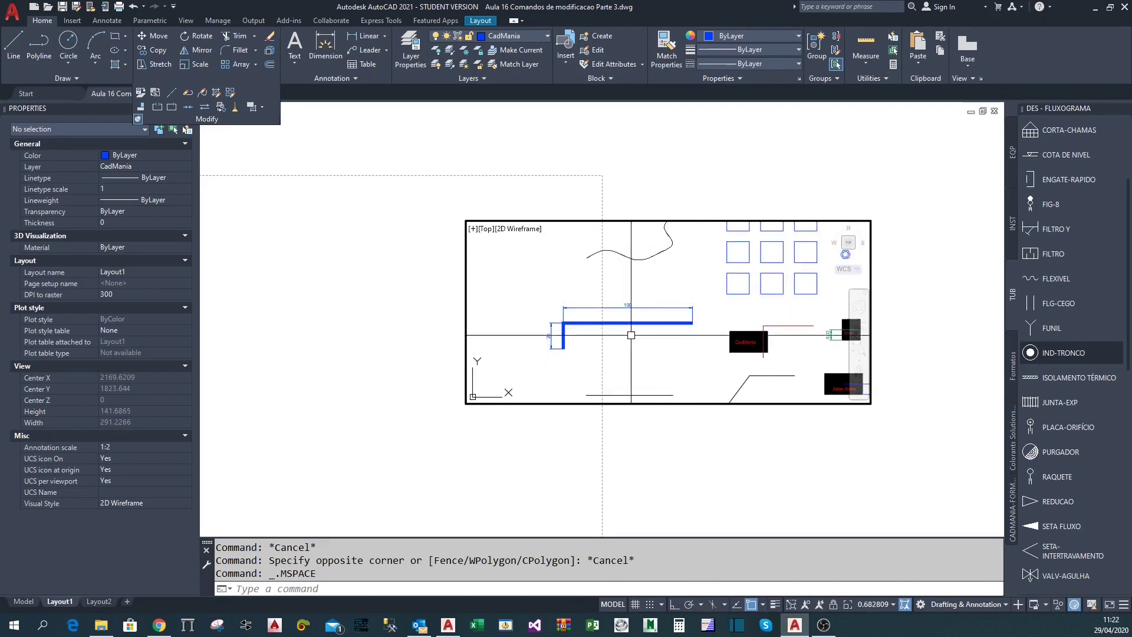
pyautogui.scroll(2, 631, 335)
pyautogui.click(689, 356)
pyautogui.click(667, 266)
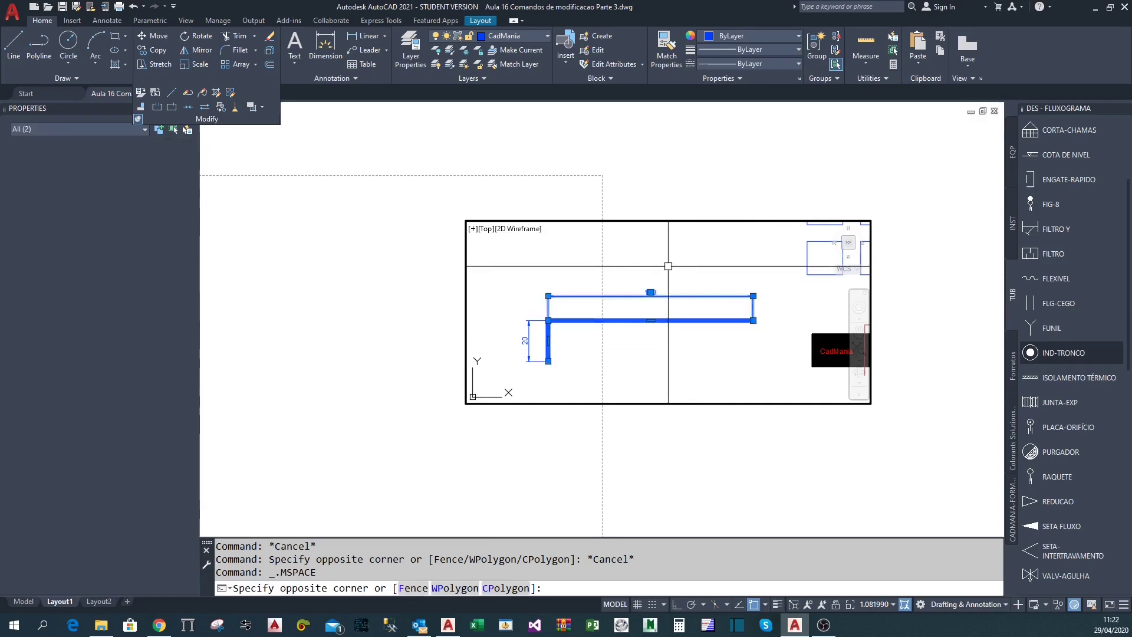
pyautogui.press('Escape')
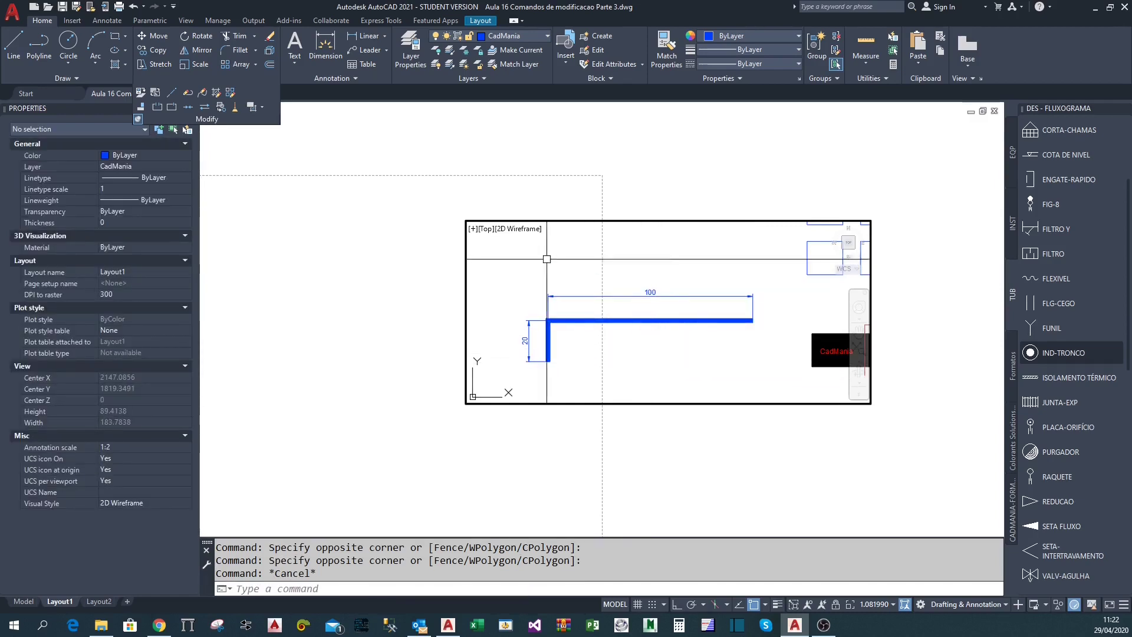
# Return from the active viewport to paper space on Layout1 with the whole sheet in view
pyautogui.doubleClick(729, 166)
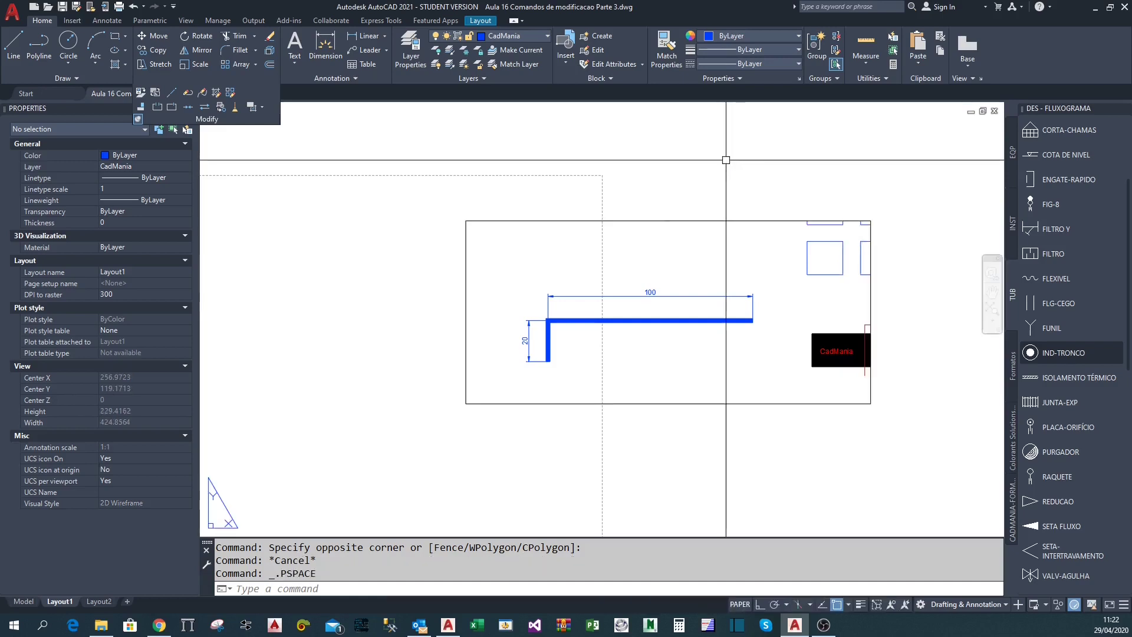
pyautogui.scroll(-3, 710, 158)
pyautogui.scroll(2, 720, 248)
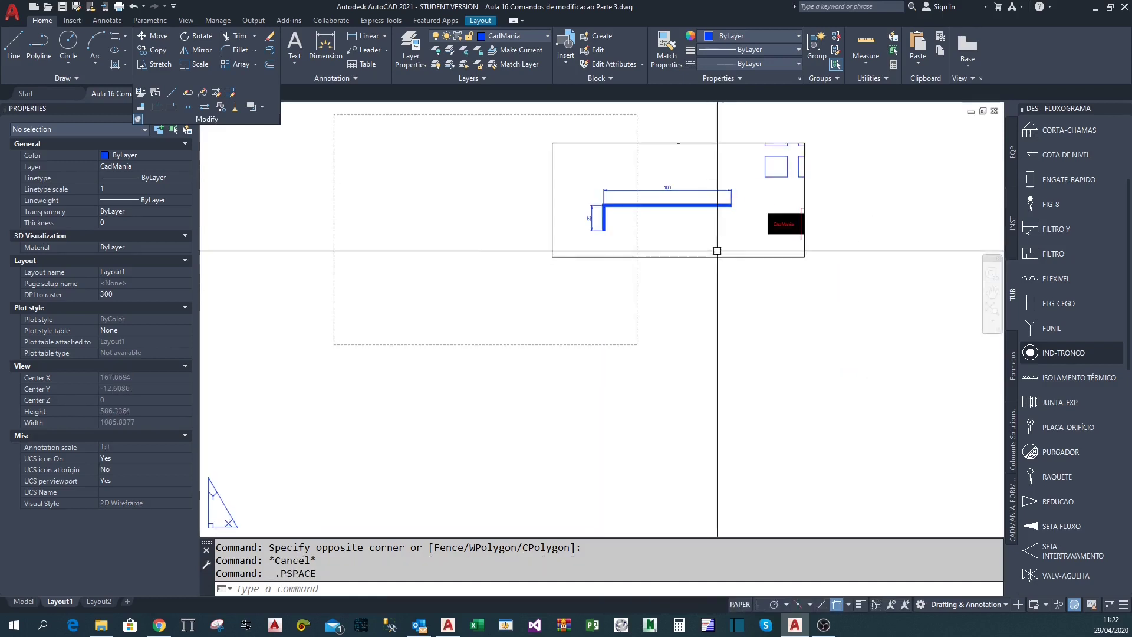
# Erase the viewport showing the dimensioned polyline from Layout1
pyautogui.moveTo(733, 295); pyautogui.dragTo(652, 379, button='middle')
pyautogui.click(669, 365)
pyautogui.click(619, 301)
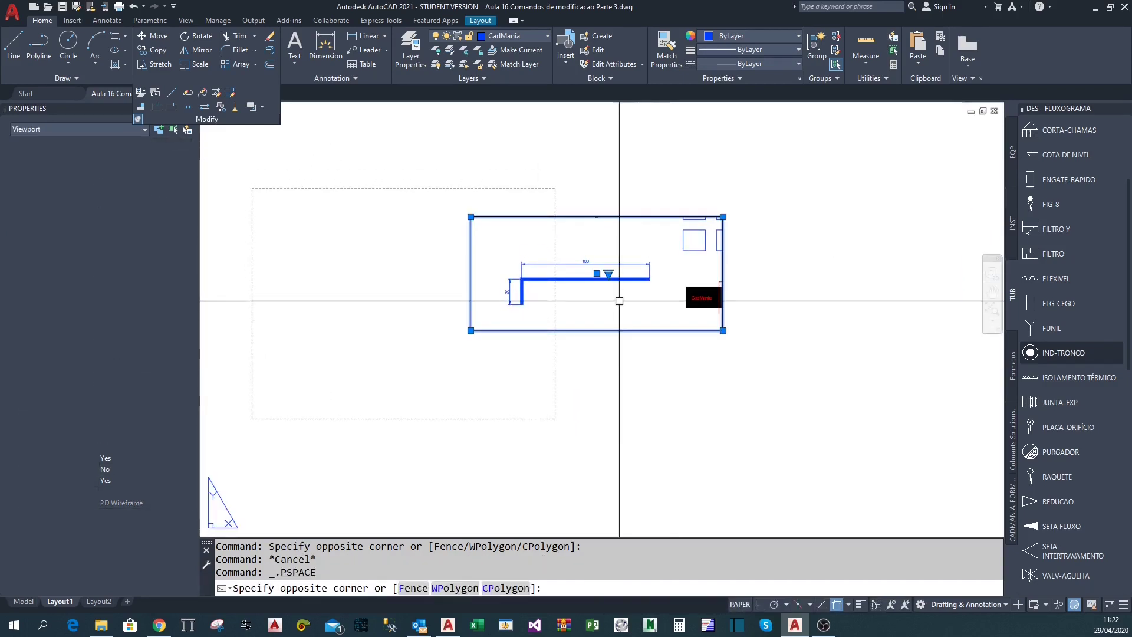
pyautogui.click(690, 341)
pyautogui.write('e')
pyautogui.press('Return')
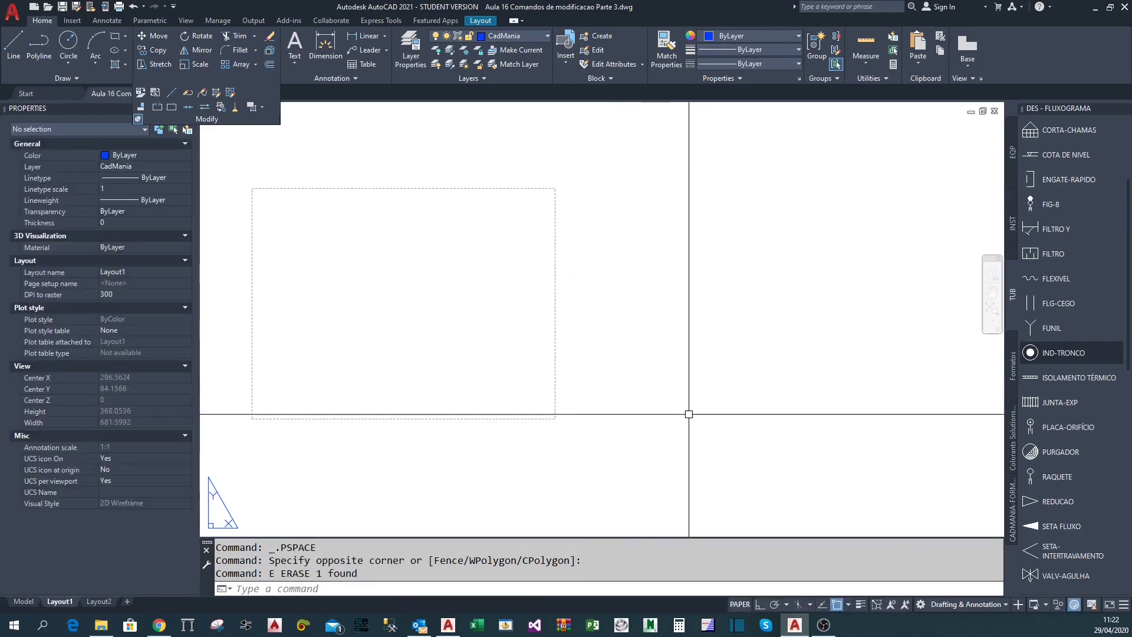
# Undo the viewport's erasure on Layout1
pyautogui.moveTo(641, 334); pyautogui.dragTo(705, 342, button='middle')
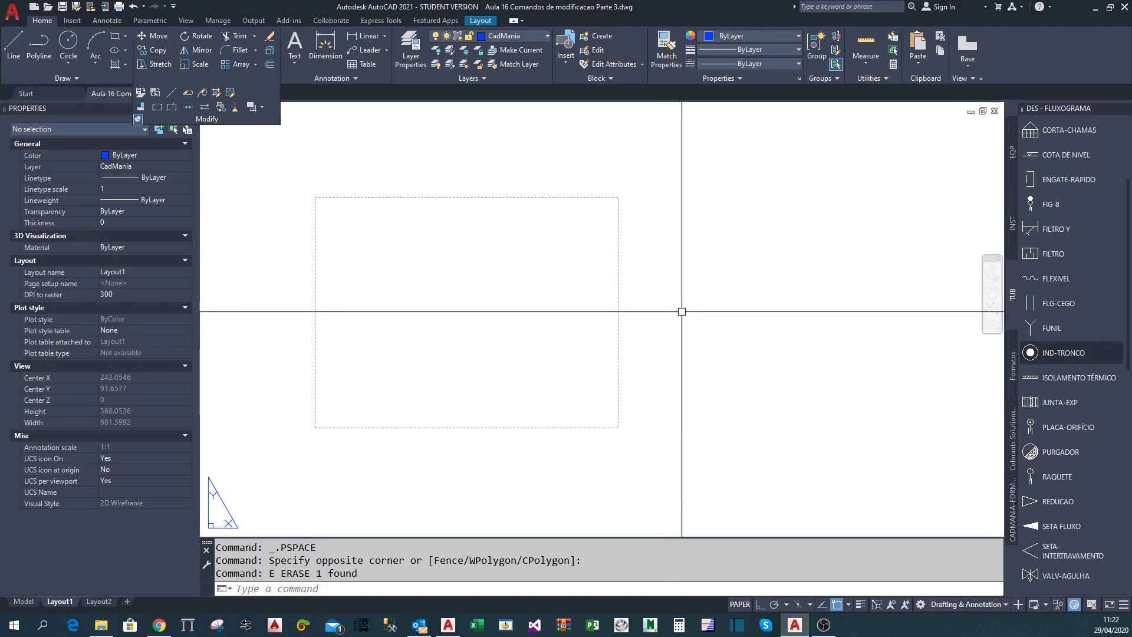
pyautogui.hotkey('ctrl', 'z')
pyautogui.hotkey('ctrl', 'z')
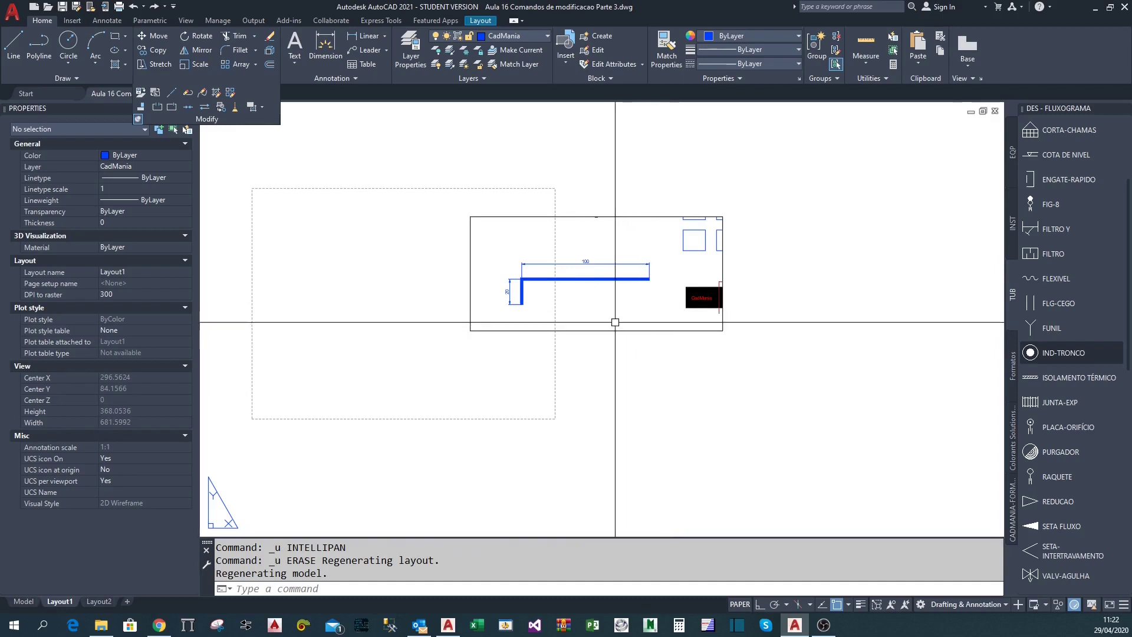
# Stretch the viewport's lower-right corner outward to make the viewport about 340 units wide and 96 units high
pyautogui.moveTo(688, 323); pyautogui.dragTo(726, 357, button='middle')
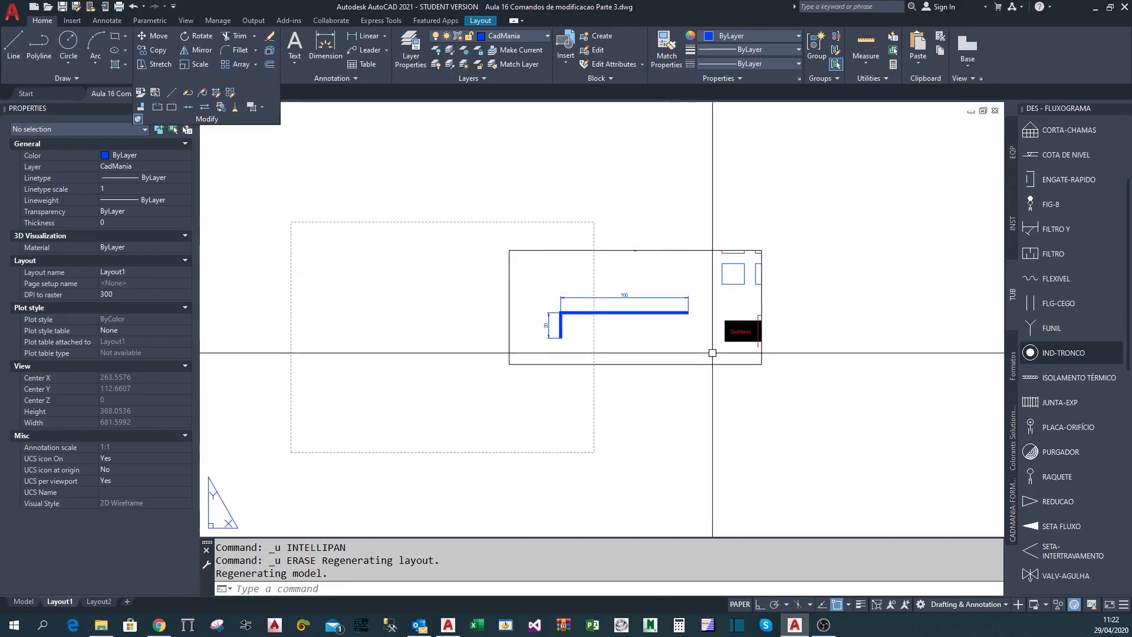
pyautogui.scroll(2, 798, 336)
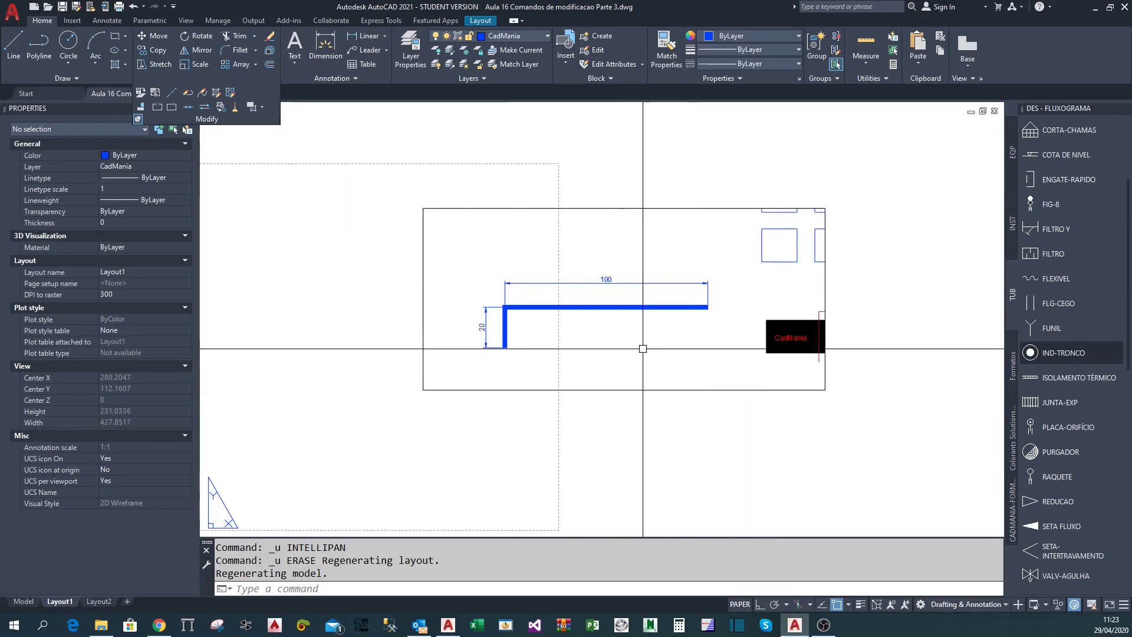
pyautogui.scroll(-2, 663, 397)
pyautogui.moveTo(774, 393); pyautogui.dragTo(728, 372, button='middle')
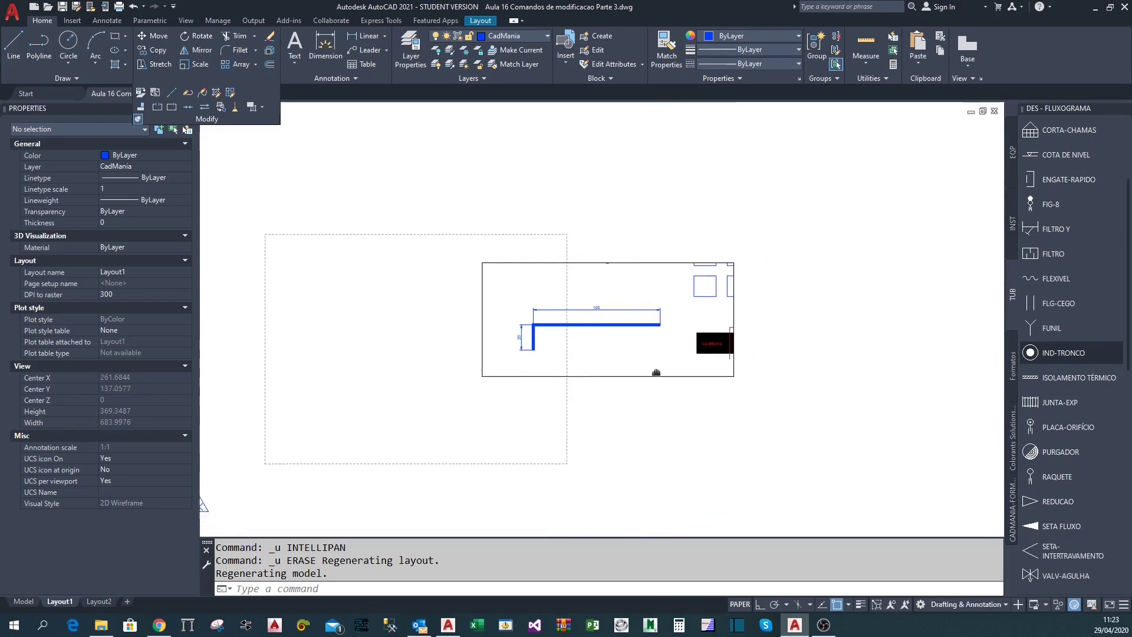
pyautogui.click(748, 394)
pyautogui.click(702, 347)
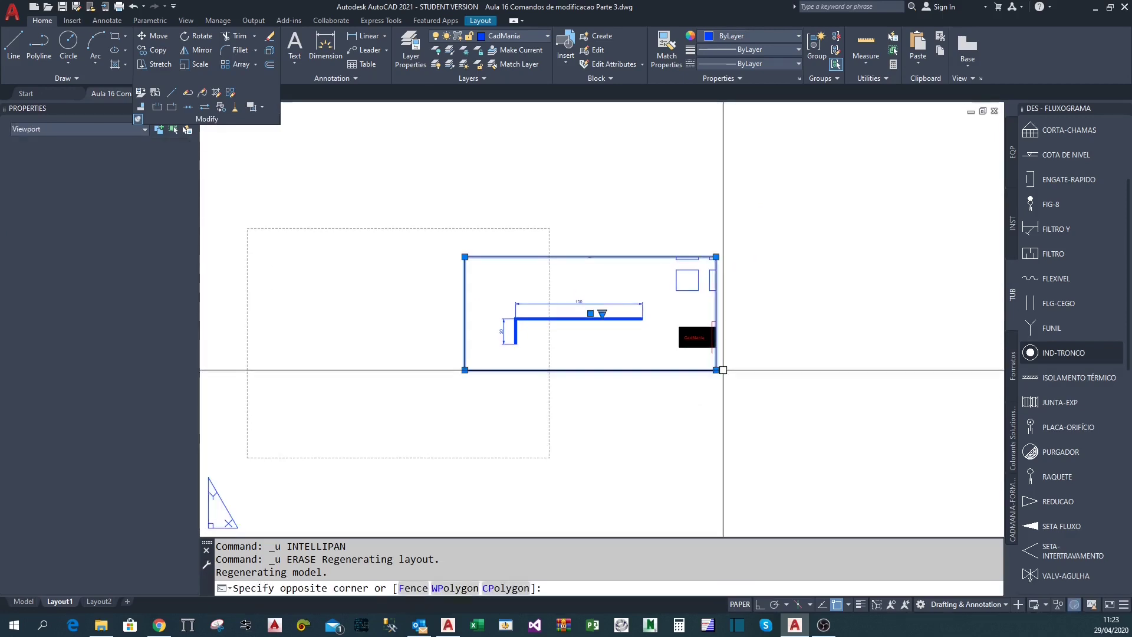
pyautogui.click(716, 369)
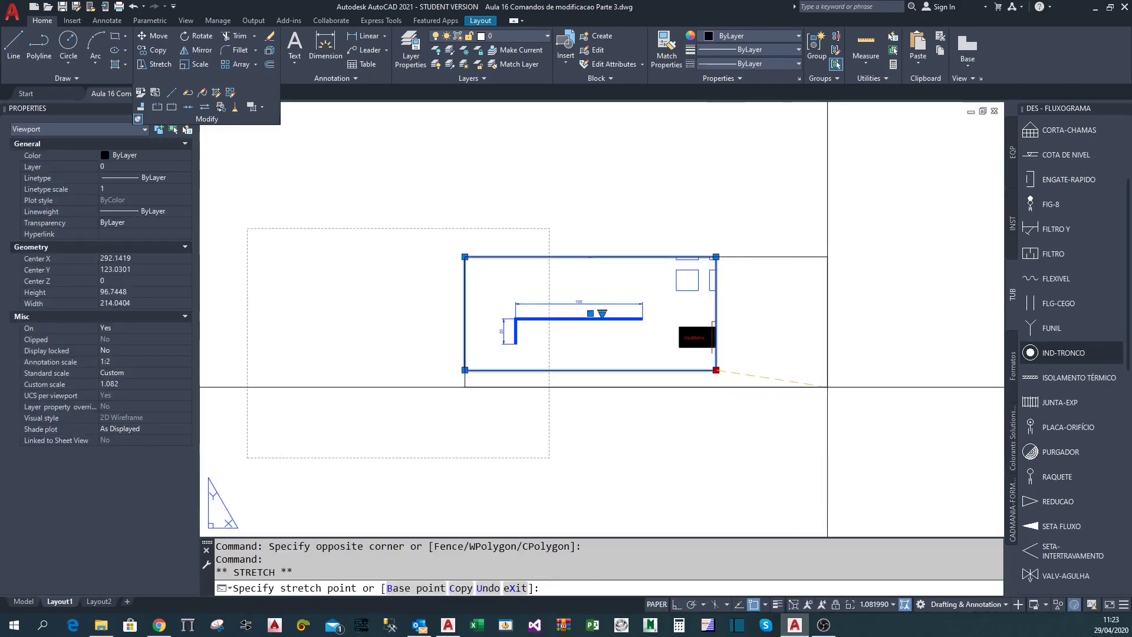
pyautogui.click(864, 380)
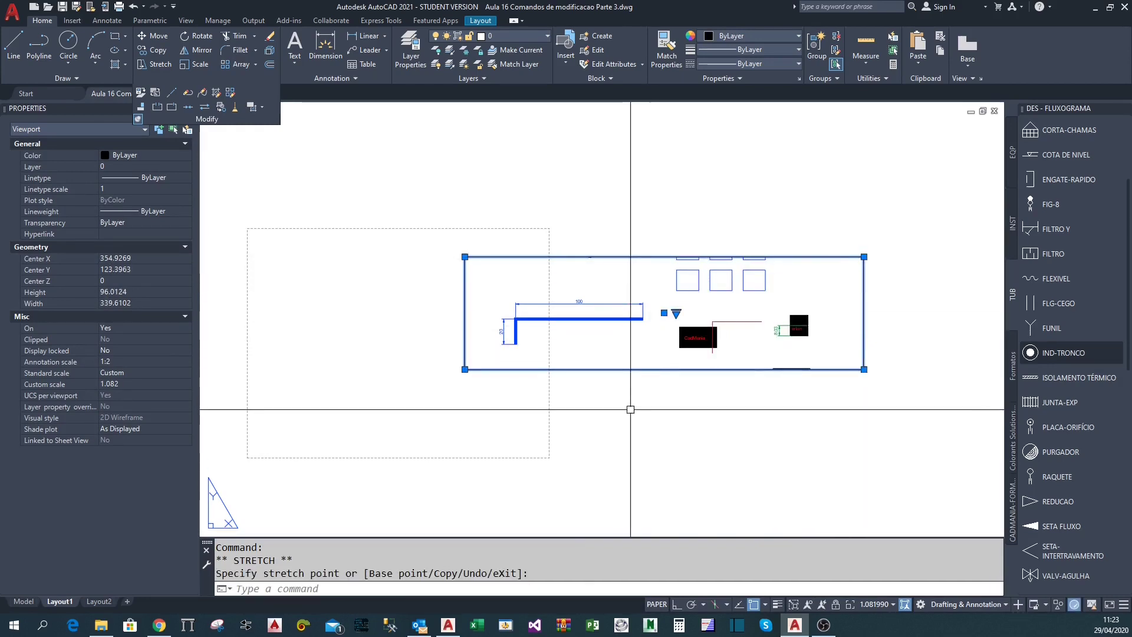
pyautogui.moveTo(630, 407); pyautogui.dragTo(680, 424, button='middle')
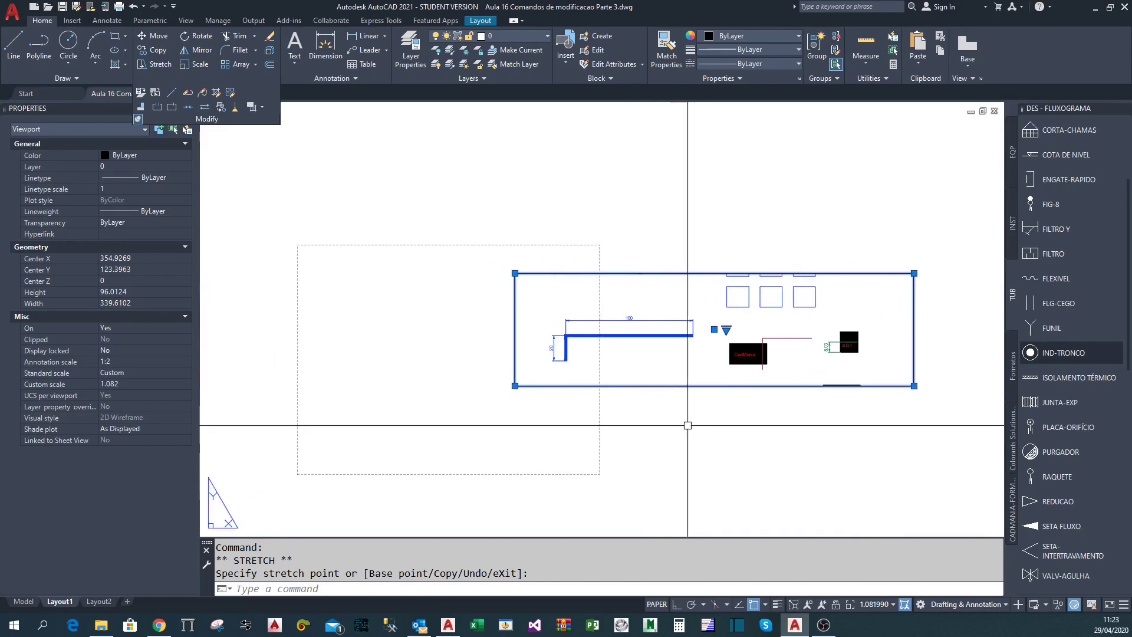
pyautogui.press('Escape')
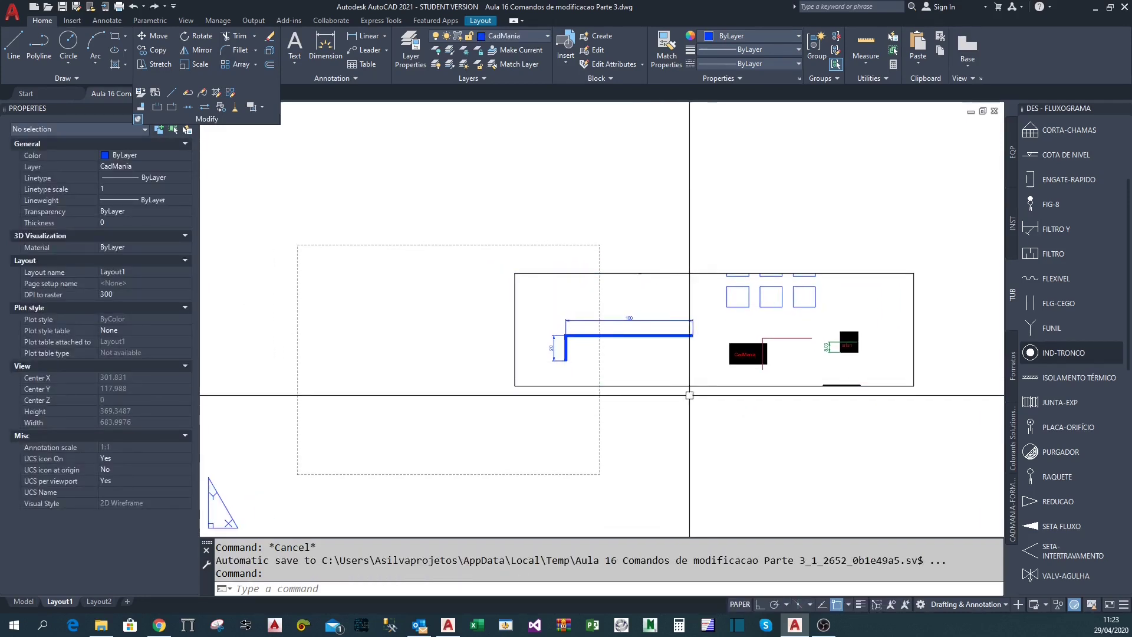
# Set the viewport's scale to 1:1 and clear the selection
pyautogui.click(653, 381)
pyautogui.click(627, 412)
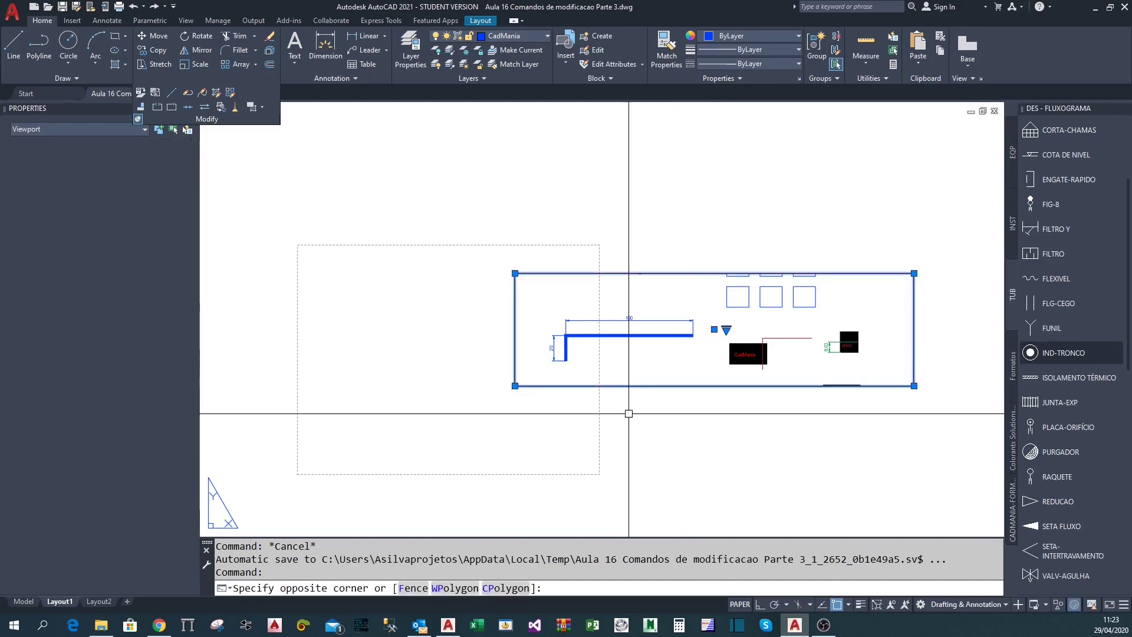
pyautogui.moveTo(699, 423); pyautogui.dragTo(625, 419, button='middle')
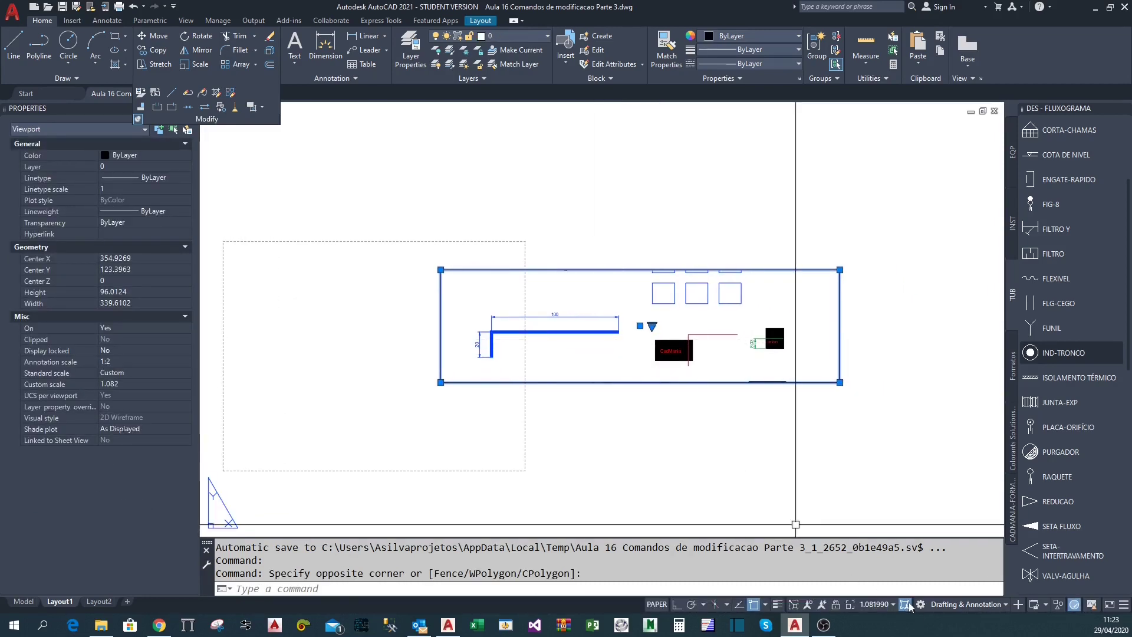
pyautogui.click(892, 605)
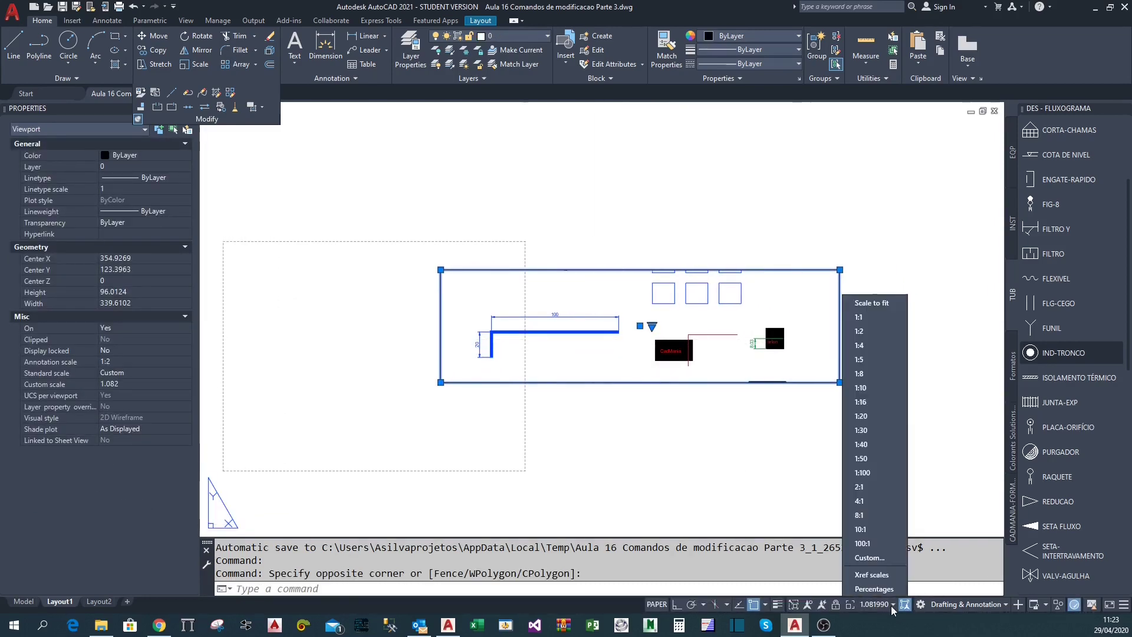
pyautogui.click(864, 318)
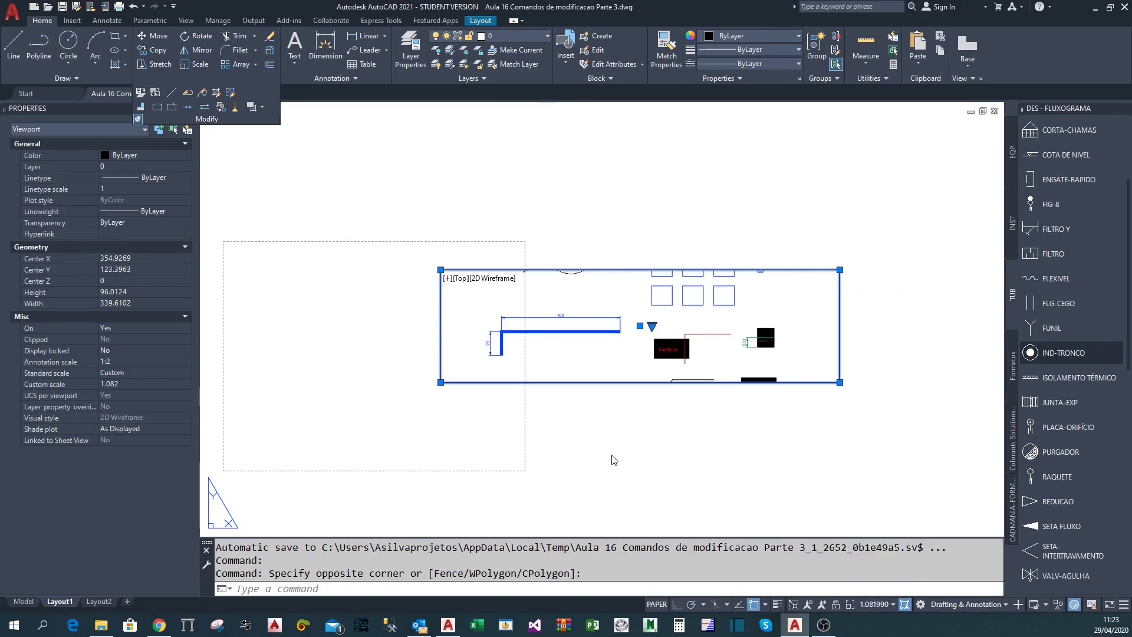
pyautogui.scroll(2, 642, 319)
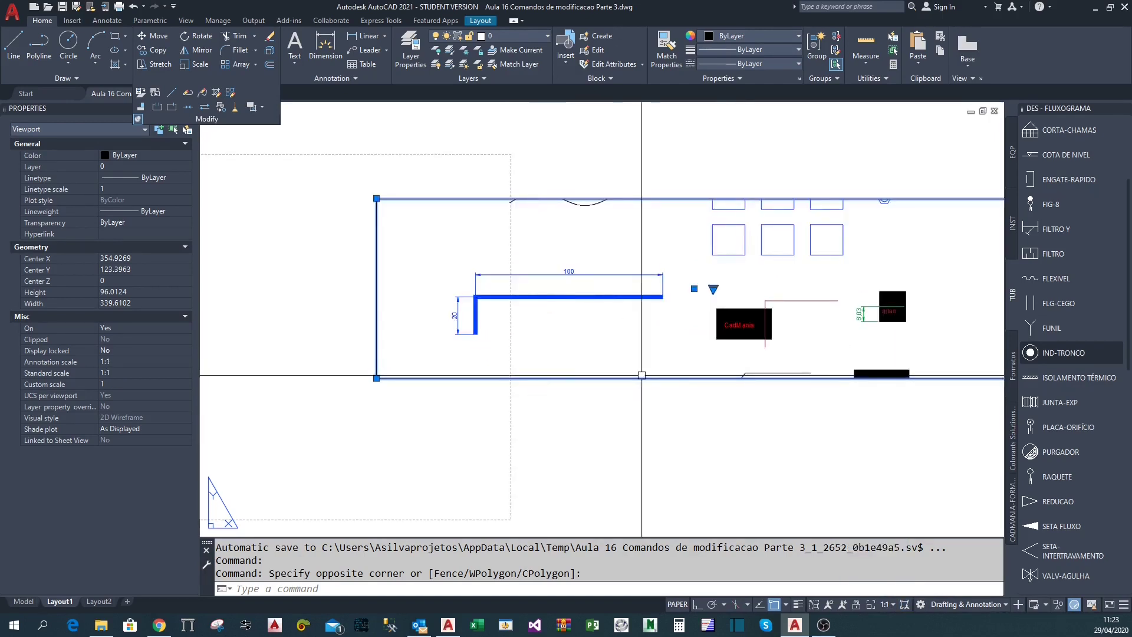
pyautogui.moveTo(641, 319); pyautogui.dragTo(623, 366, button='middle')
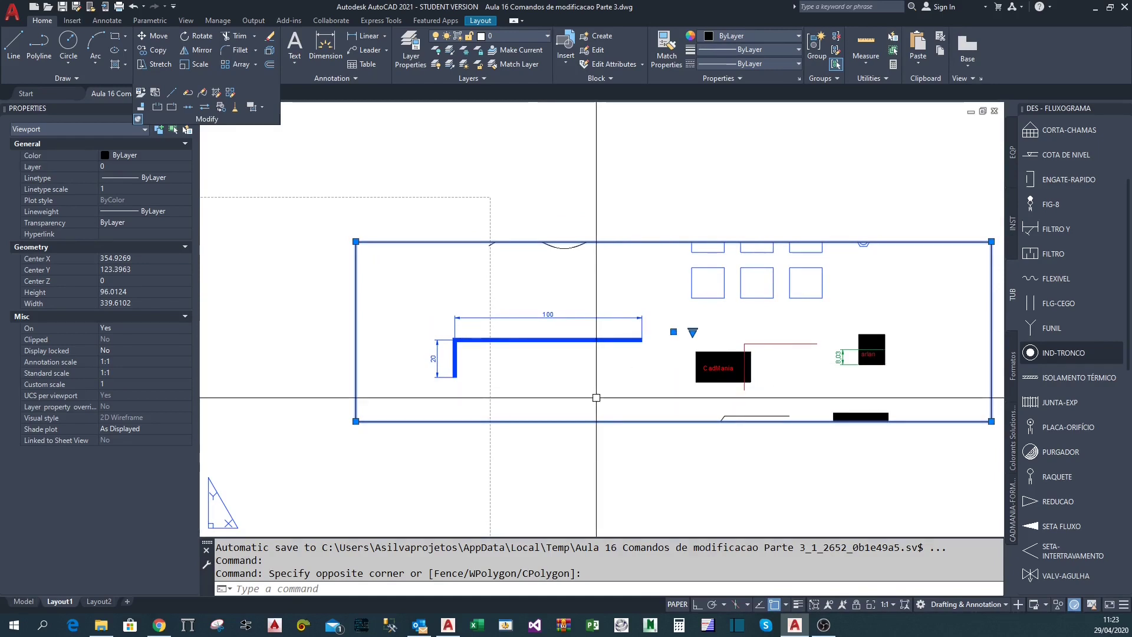
pyautogui.click(596, 397)
pyautogui.press('Escape')
# Try to select the blue polyline and its dimensions for the Change Space command while in paper space
pyautogui.click(154, 94)
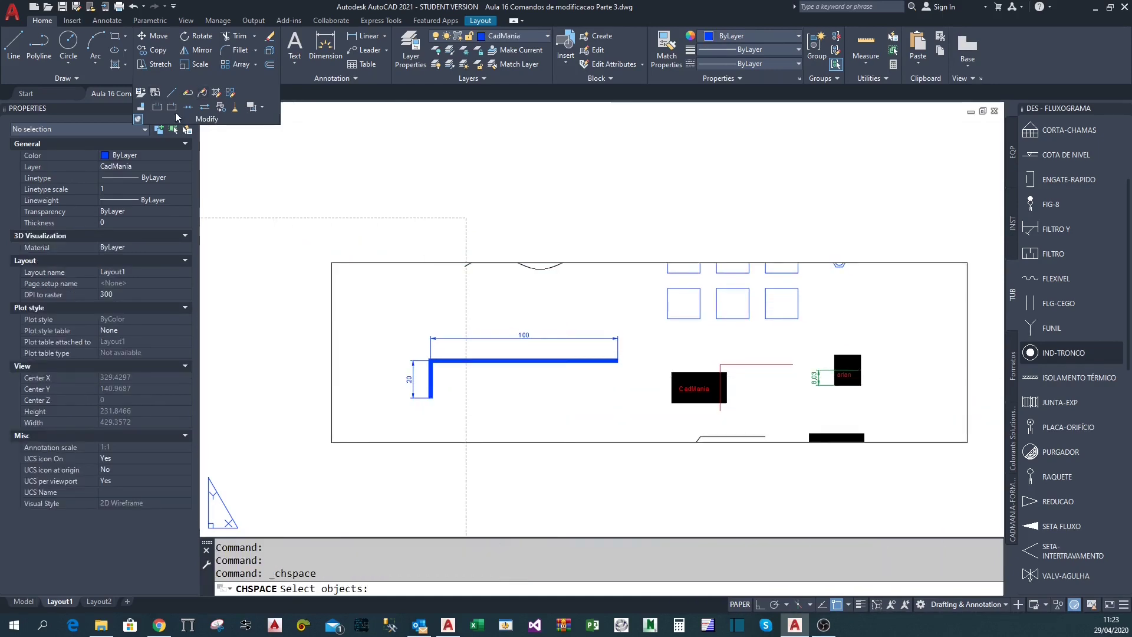
pyautogui.click(331, 165)
pyautogui.click(419, 236)
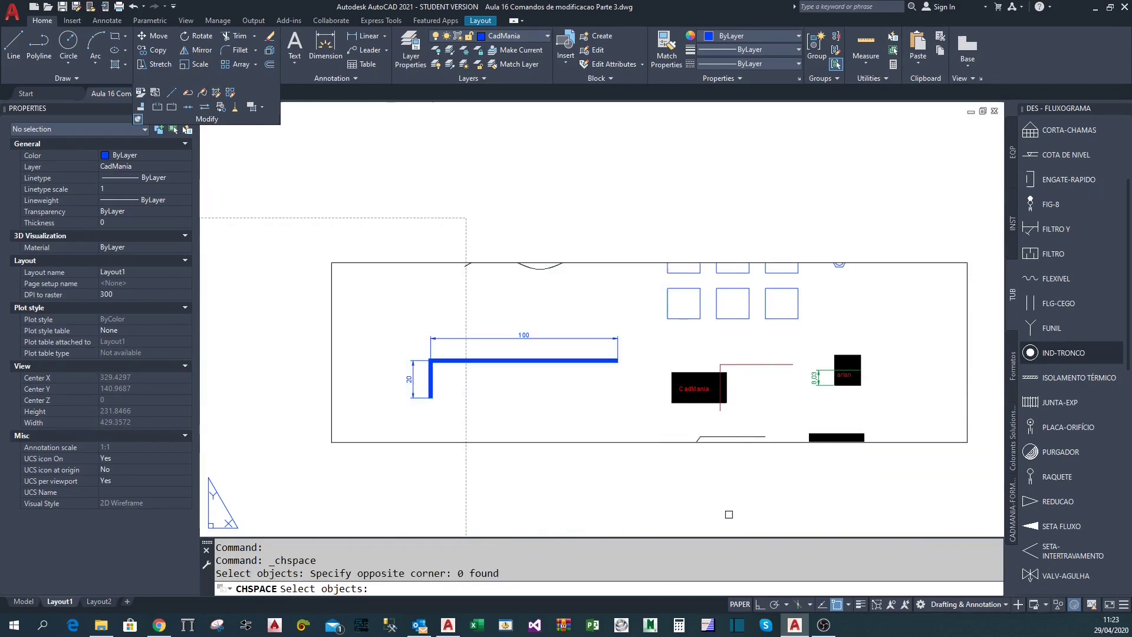
pyautogui.scroll(-4, 530, 190)
pyautogui.scroll(4, 501, 224)
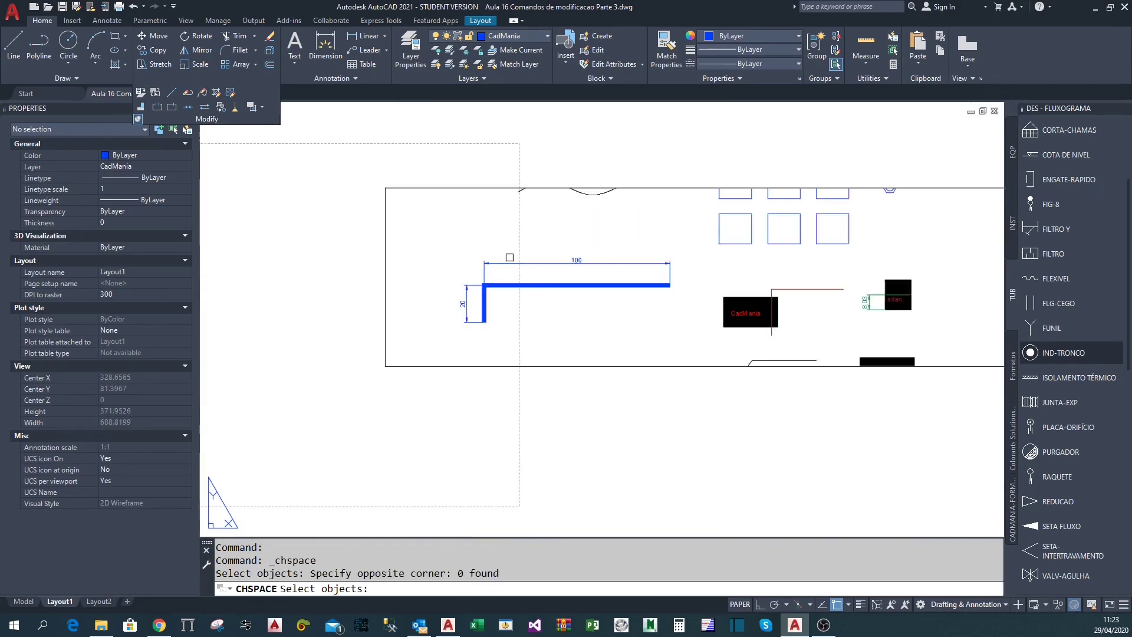
pyautogui.click(436, 231)
pyautogui.click(702, 410)
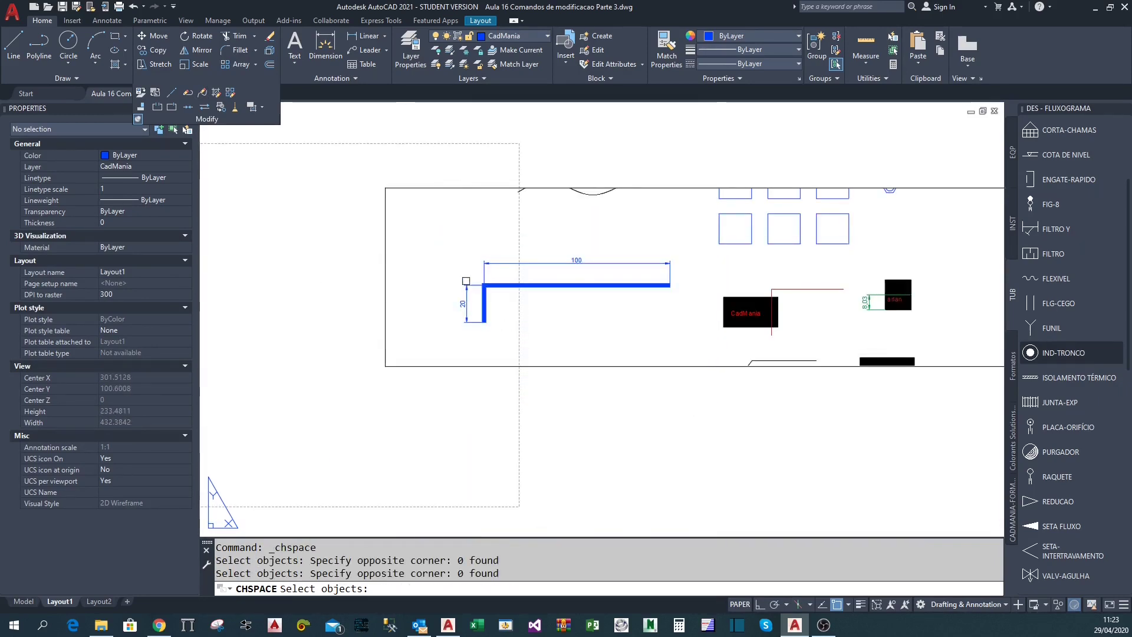
pyautogui.click(424, 207)
pyautogui.click(687, 419)
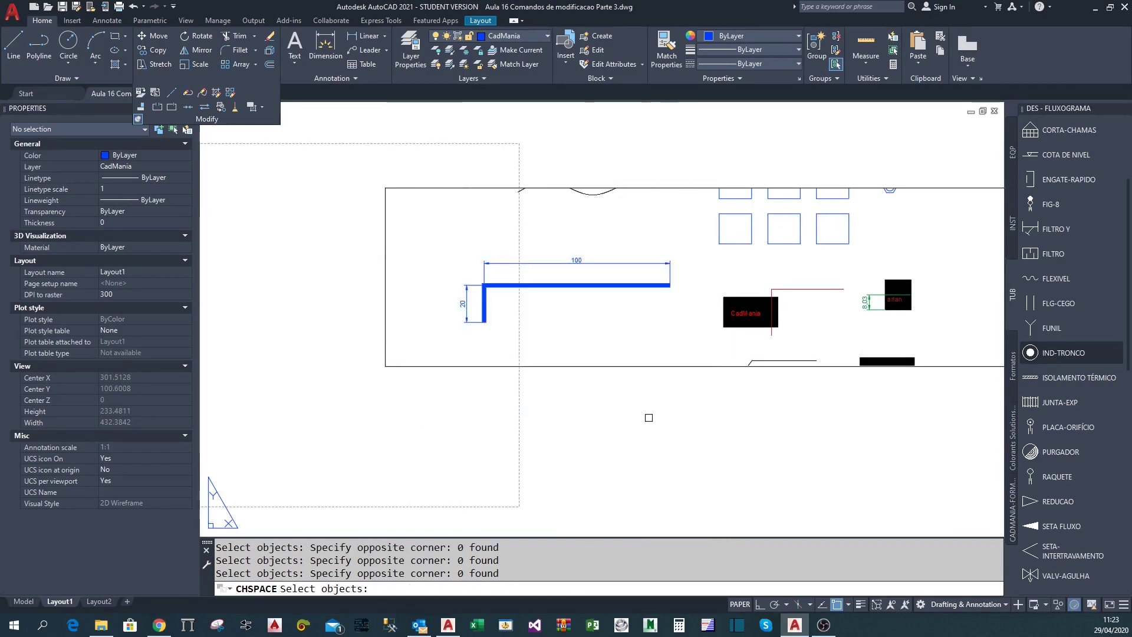
pyautogui.moveTo(647, 417)
pyautogui.mouseDown(button='middle')
pyautogui.moveTo(589, 450)
pyautogui.moveTo(543, 445)
pyautogui.mouseUp(button='middle')
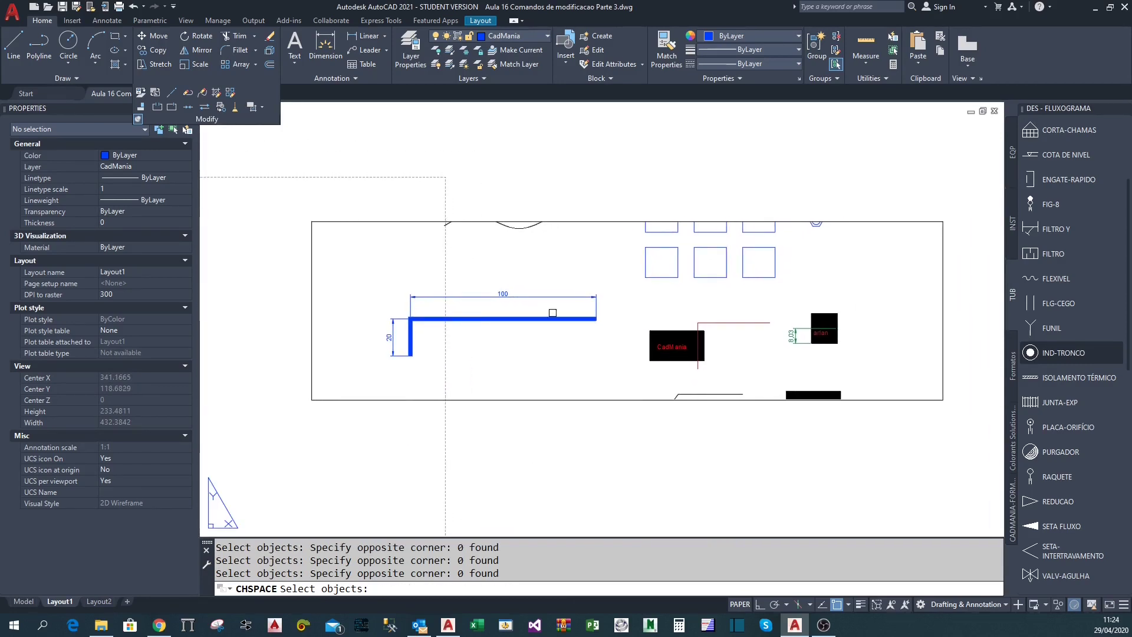
pyautogui.moveTo(509, 341); pyautogui.dragTo(600, 345, button='middle')
pyautogui.click(442, 422)
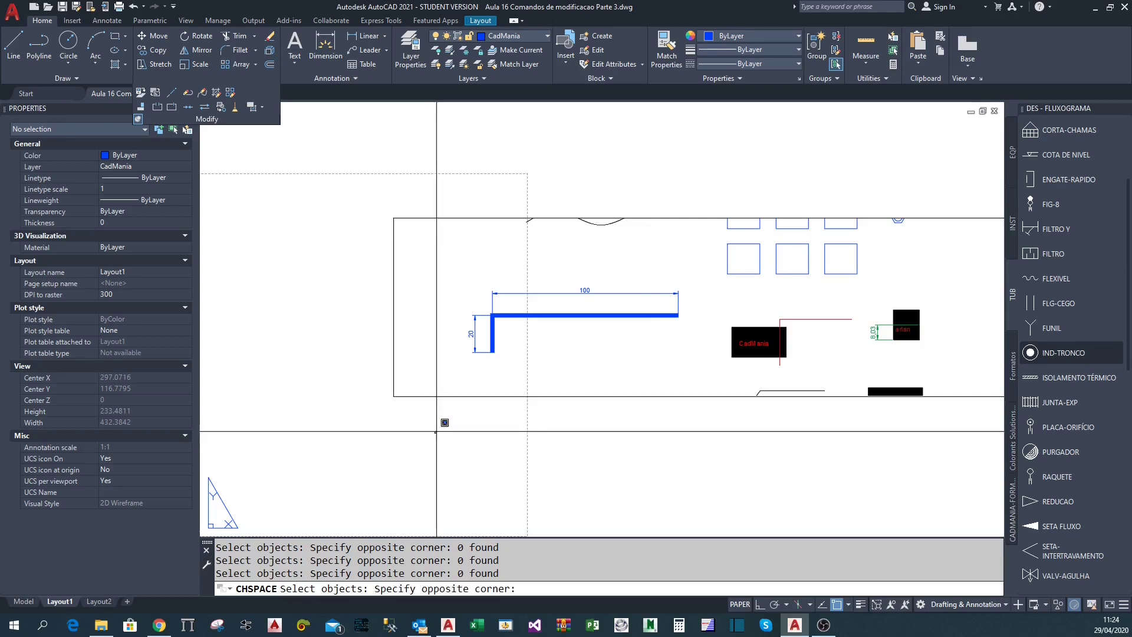
pyautogui.click(715, 279)
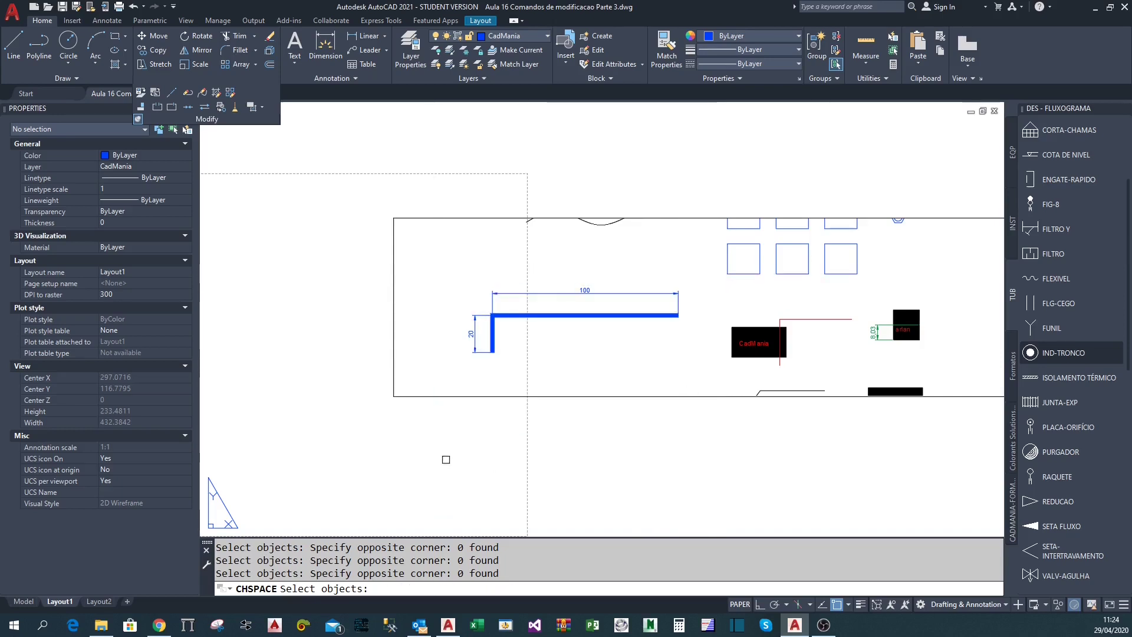
pyautogui.click(446, 460)
pyautogui.click(681, 295)
pyautogui.moveTo(521, 387); pyautogui.dragTo(500, 396, button='middle')
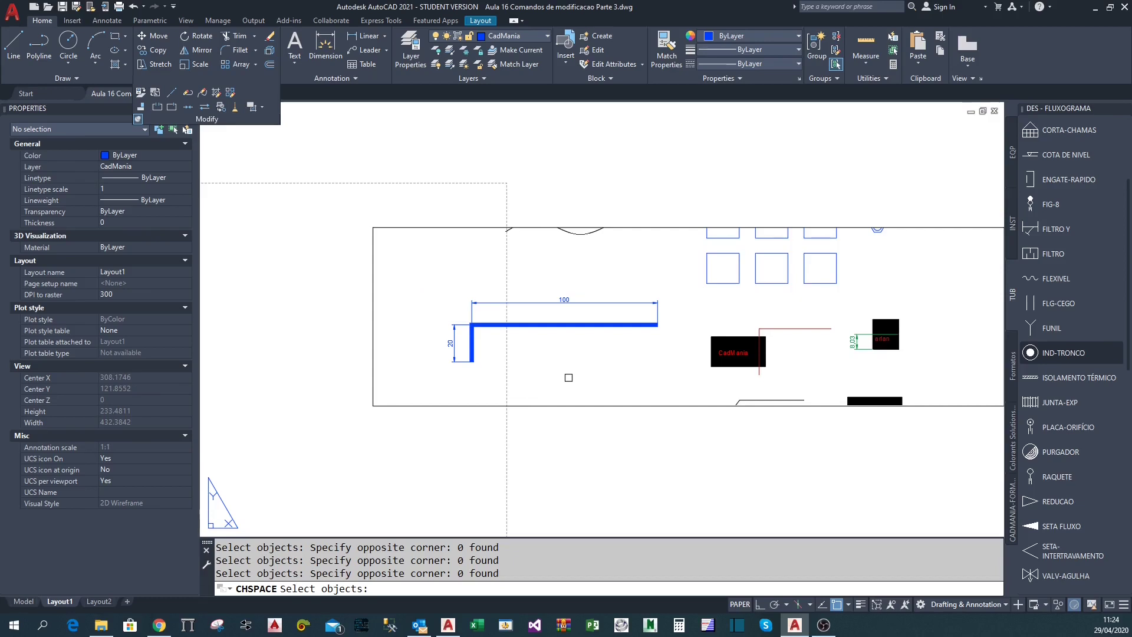
pyautogui.press('Escape')
# Activate model space inside the 1:1 viewport on Layout1 with the viewport's display locked
pyautogui.moveTo(568, 377); pyautogui.dragTo(527, 410, button='middle')
pyautogui.moveTo(523, 313); pyautogui.dragTo(536, 396, button='middle')
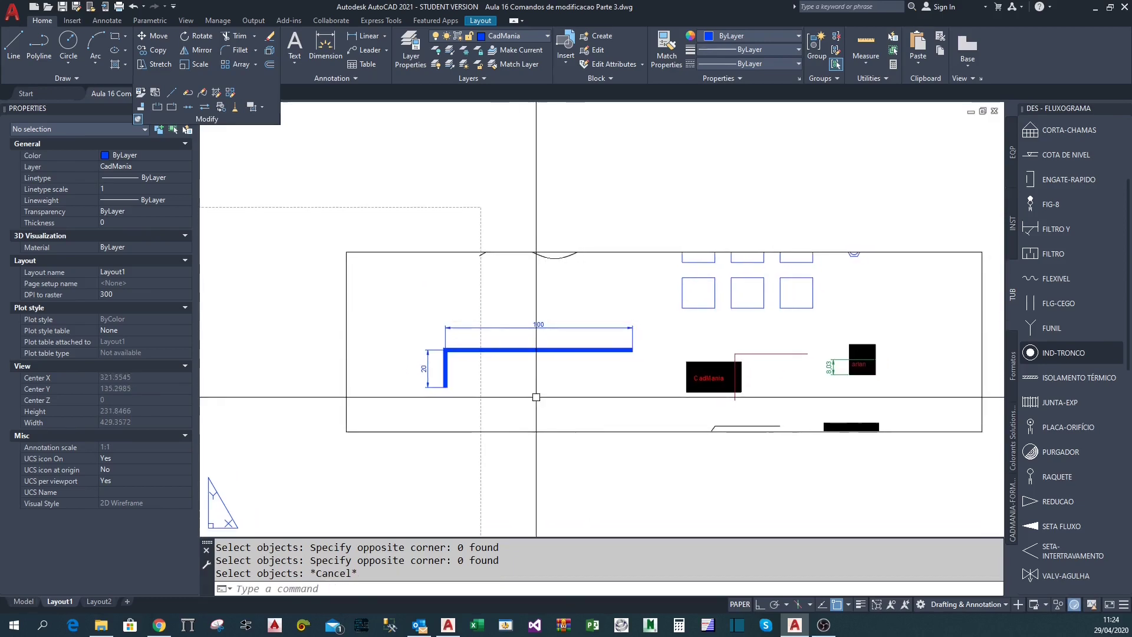
pyautogui.doubleClick(561, 399)
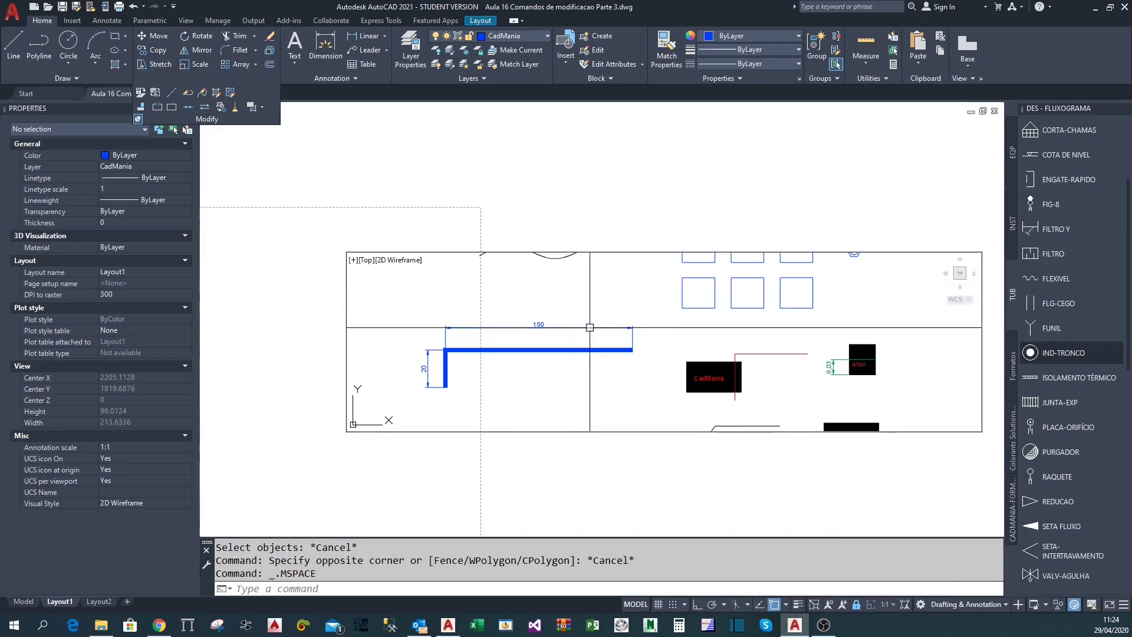
# Zoom in and out over the locked viewport to examine how its drawing scale behaves
pyautogui.scroll(-2, 589, 328)
pyautogui.scroll(5, 589, 327)
pyautogui.scroll(-4, 581, 342)
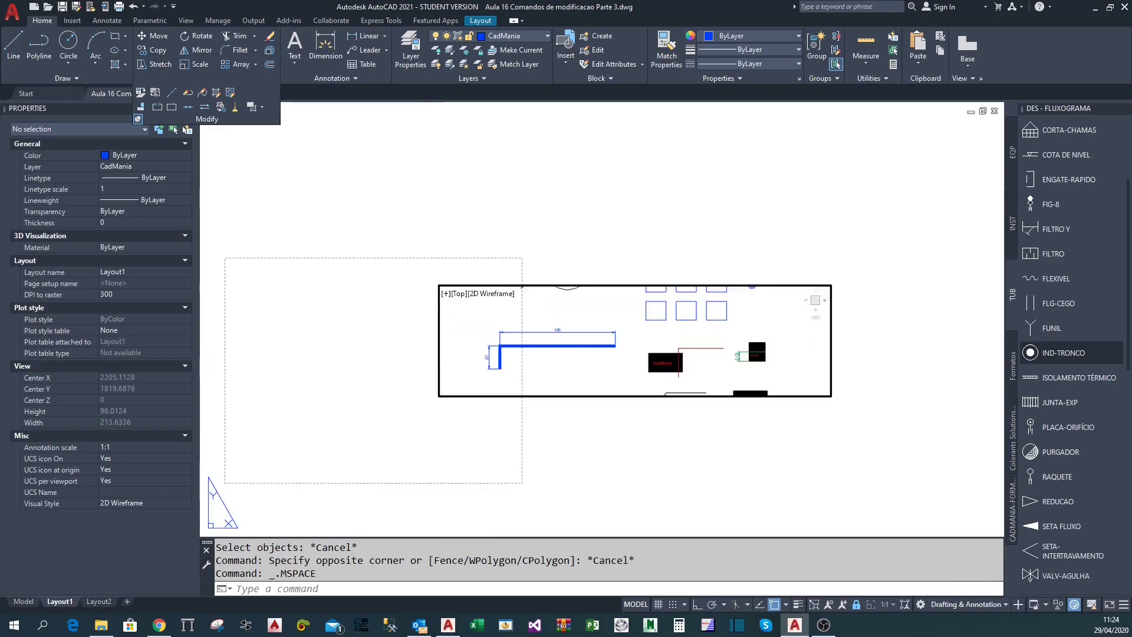
pyautogui.scroll(3, 572, 356)
pyautogui.scroll(-2, 572, 356)
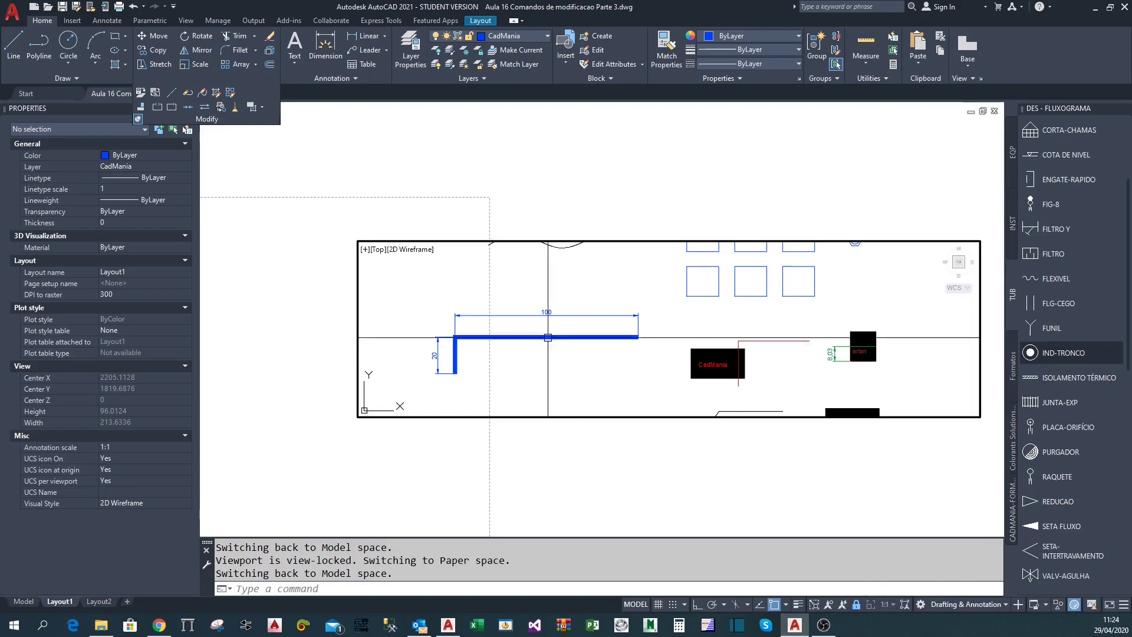
pyautogui.scroll(4, 543, 330)
pyautogui.scroll(-4, 543, 331)
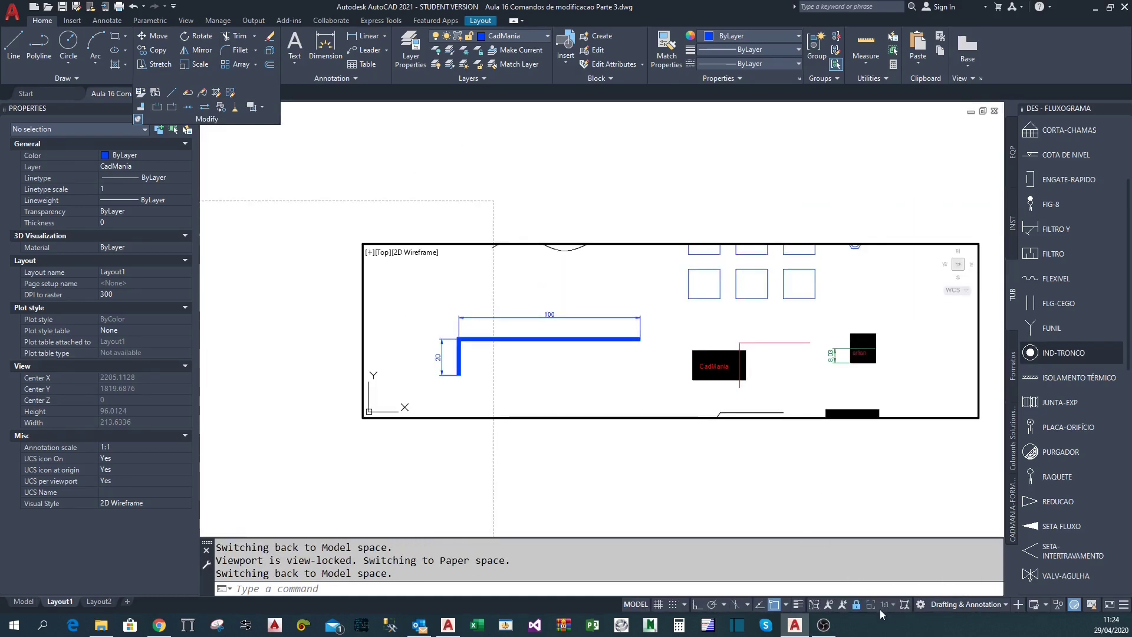
pyautogui.scroll(3, 479, 345)
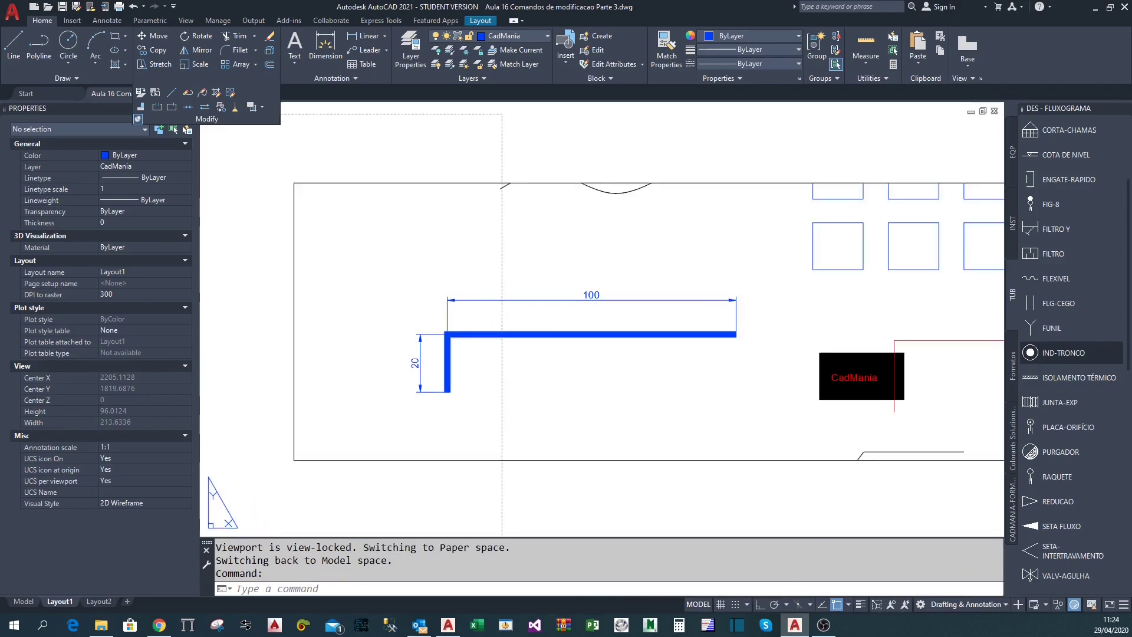
pyautogui.scroll(-2, 450, 360)
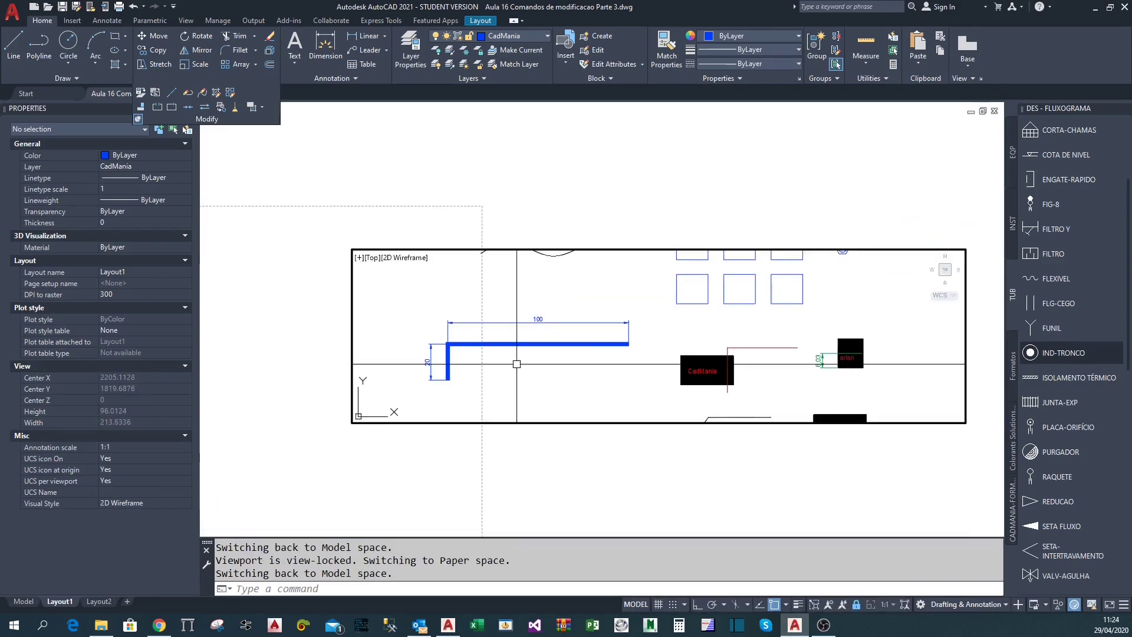
# Use Change Space to move the blue polyline and its two dimensions from model space to paper space
pyautogui.click(157, 94)
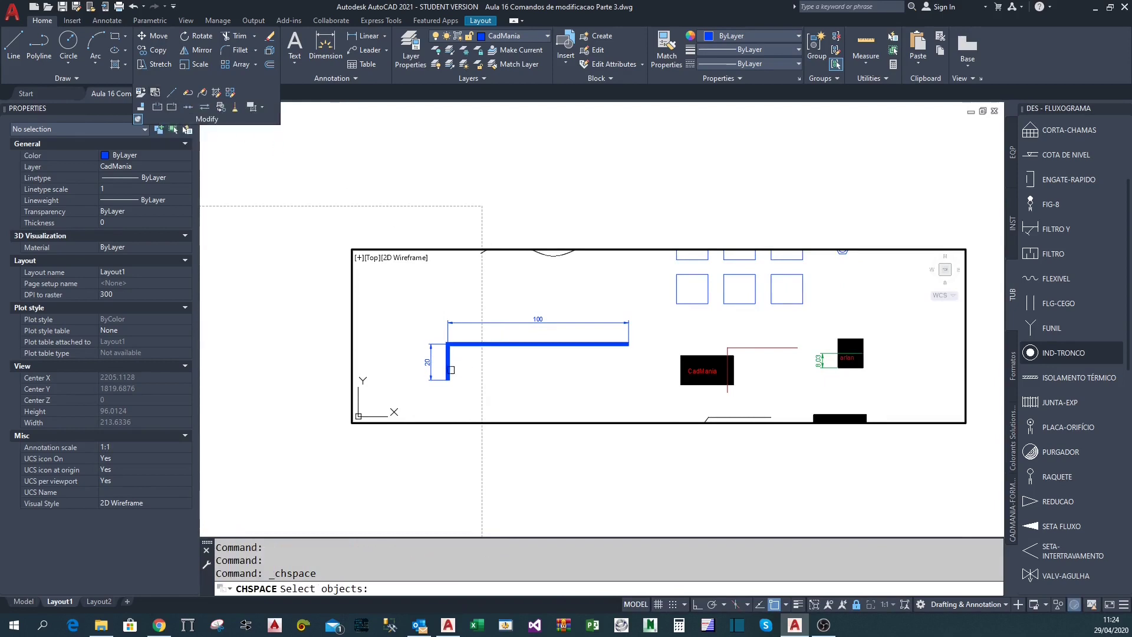
pyautogui.click(410, 398)
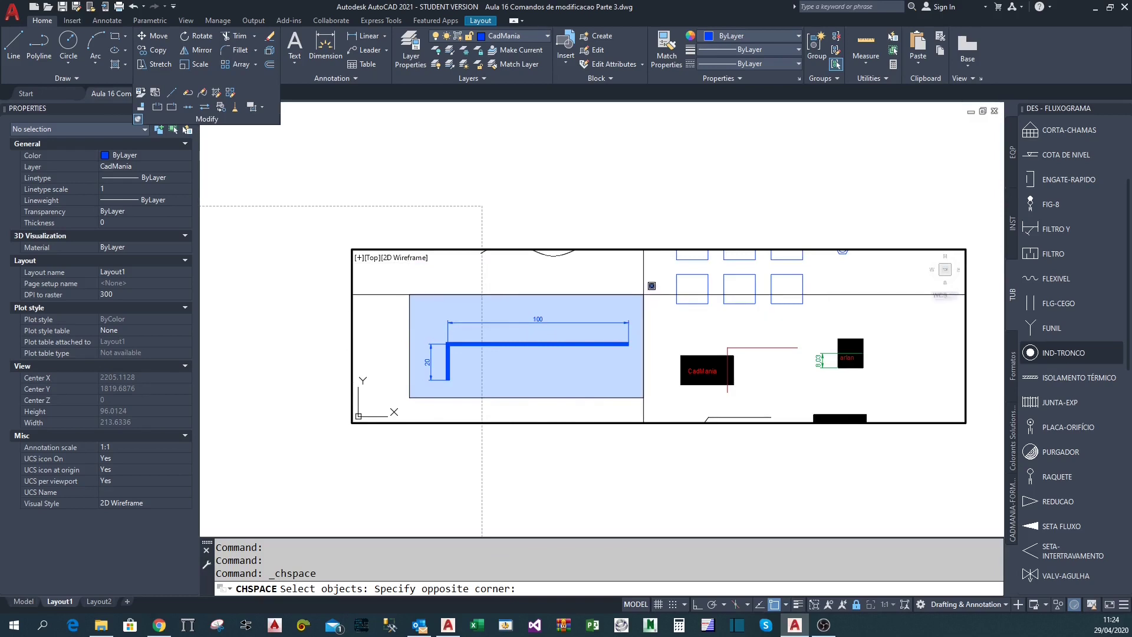
pyautogui.click(642, 299)
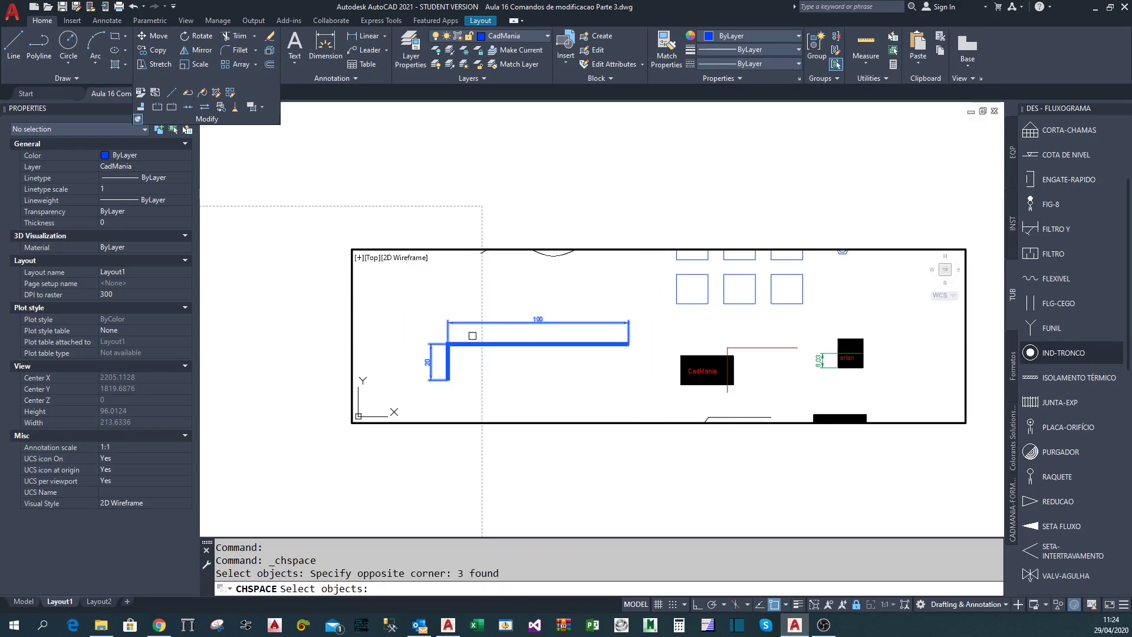
pyautogui.press('Return')
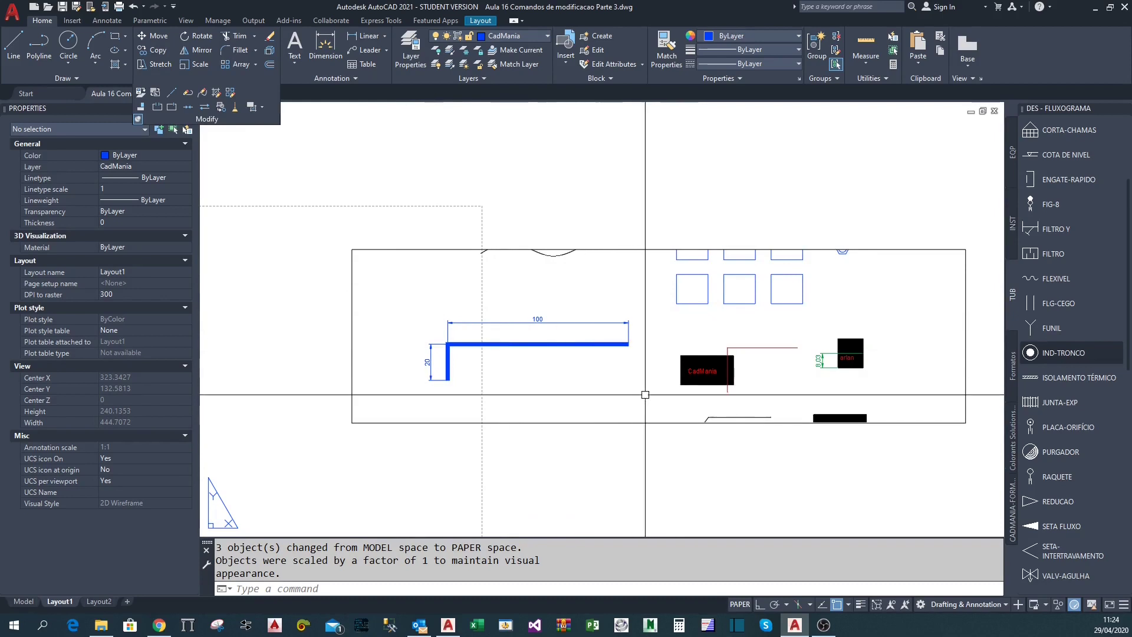
# Delete the locked viewport from Layout1
pyautogui.click(546, 443)
pyautogui.click(513, 397)
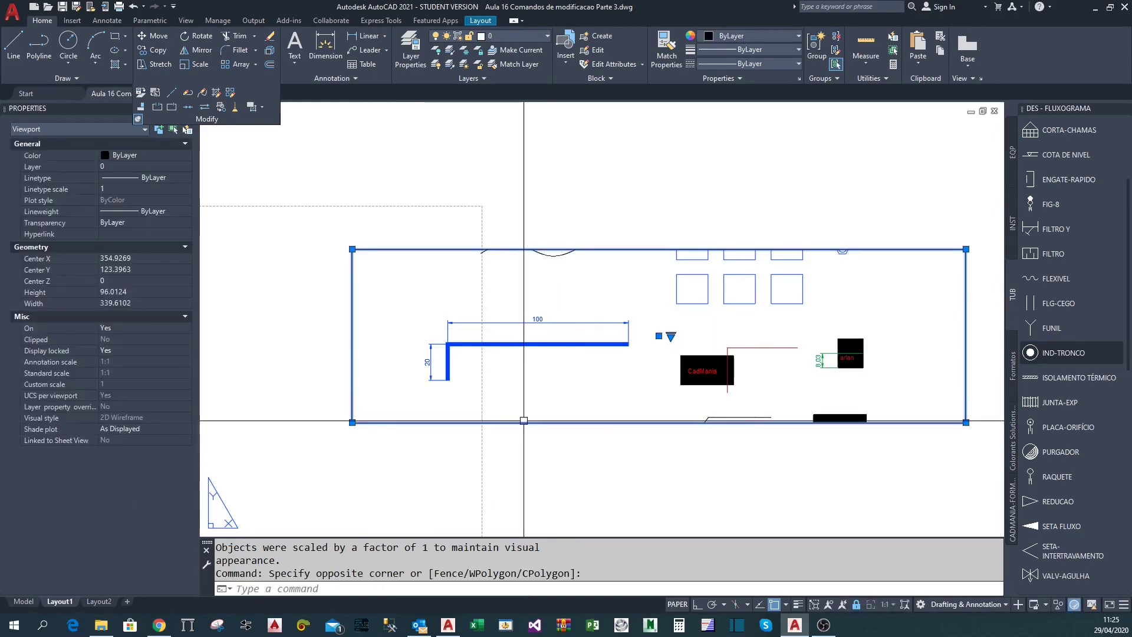
pyautogui.press('Delete')
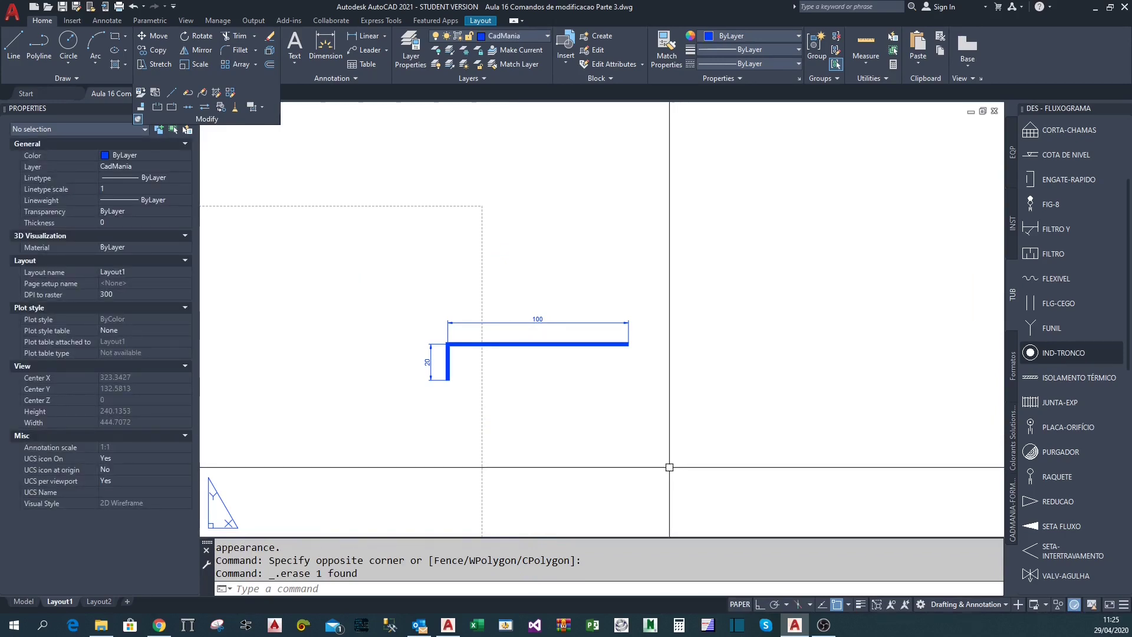
# Select the blue polyline and its dimensions on Layout1 to check that they belong to paper space
pyautogui.scroll(2, 489, 308)
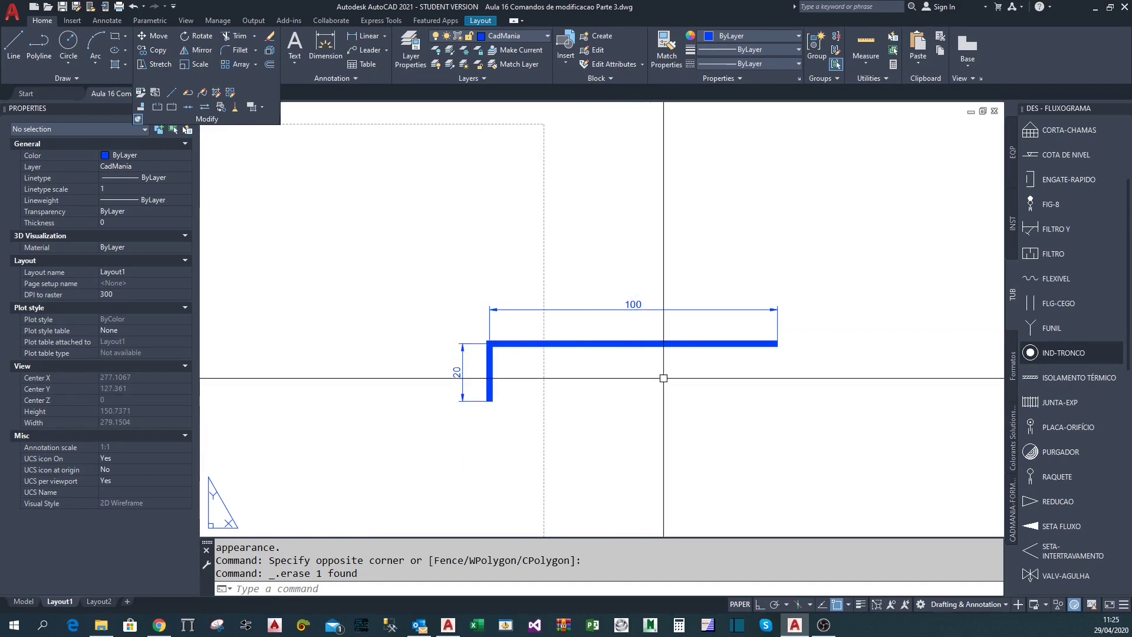
pyautogui.click(689, 380)
pyautogui.click(621, 272)
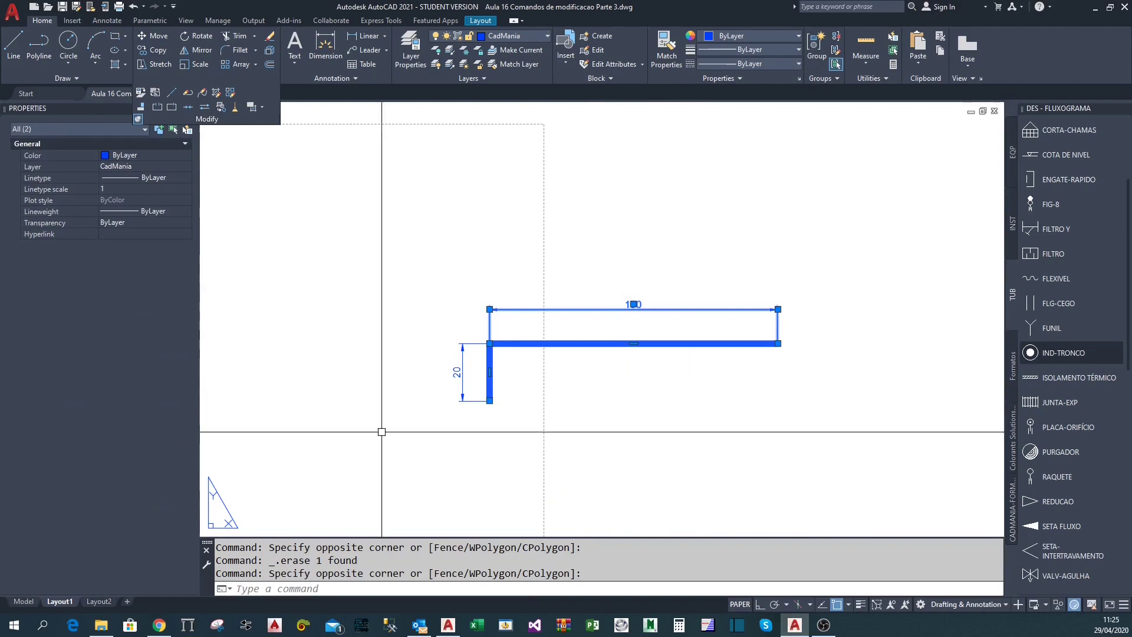
pyautogui.press('Escape')
pyautogui.click(431, 454)
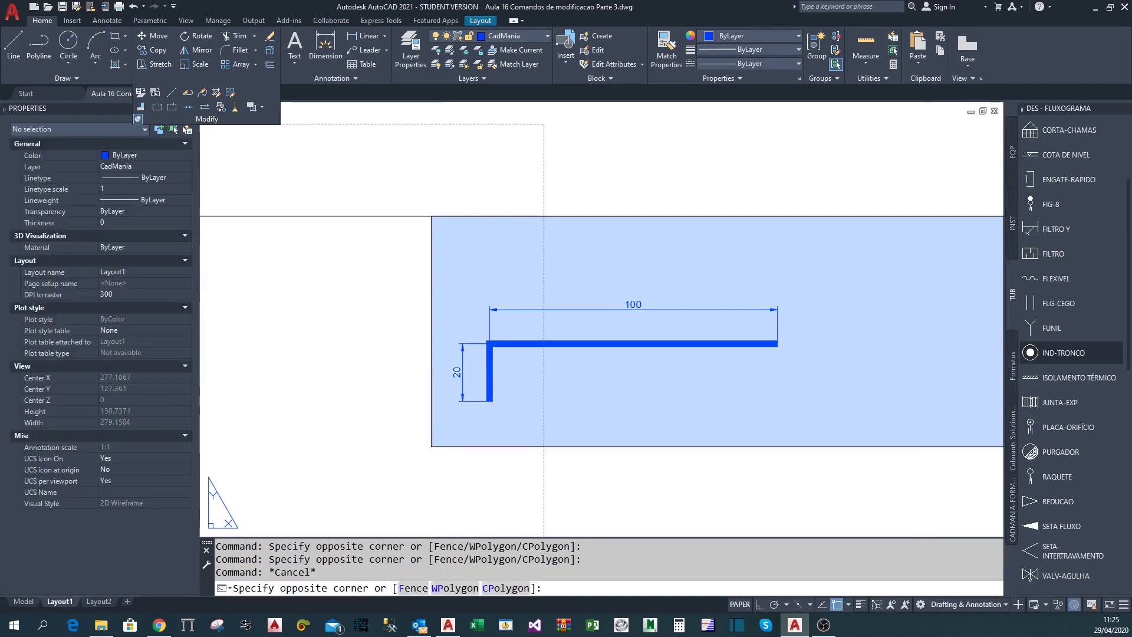
pyautogui.click(823, 258)
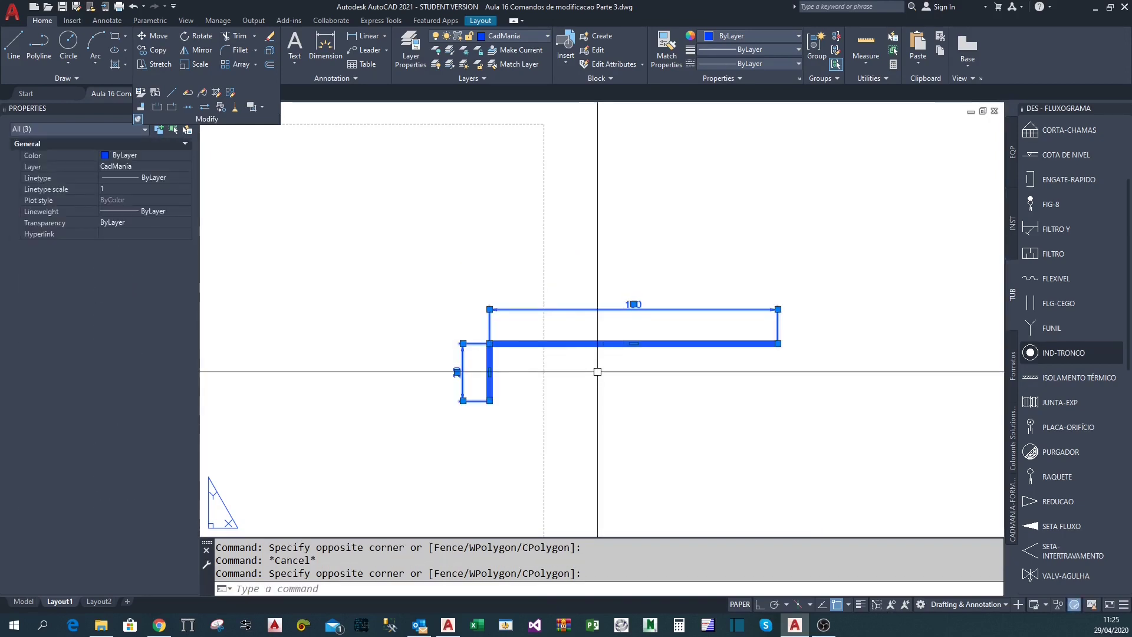
pyautogui.press('Escape')
# Switch to model space and check whether the blue polyline and its dimensions are still there
pyautogui.click(23, 602)
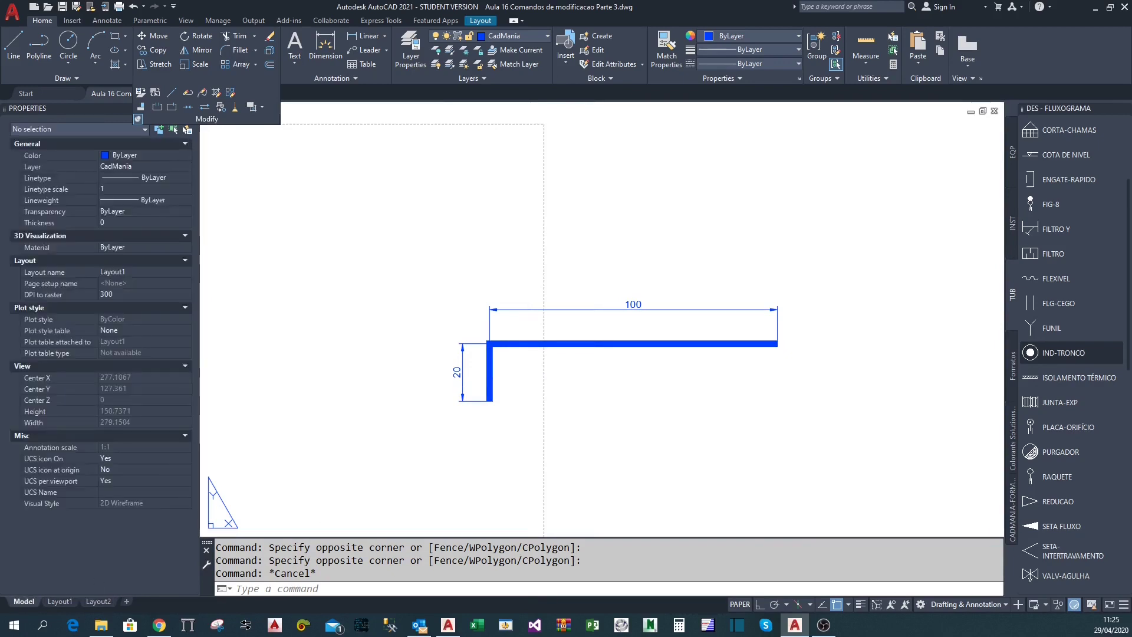
pyautogui.scroll(-5, 480, 373)
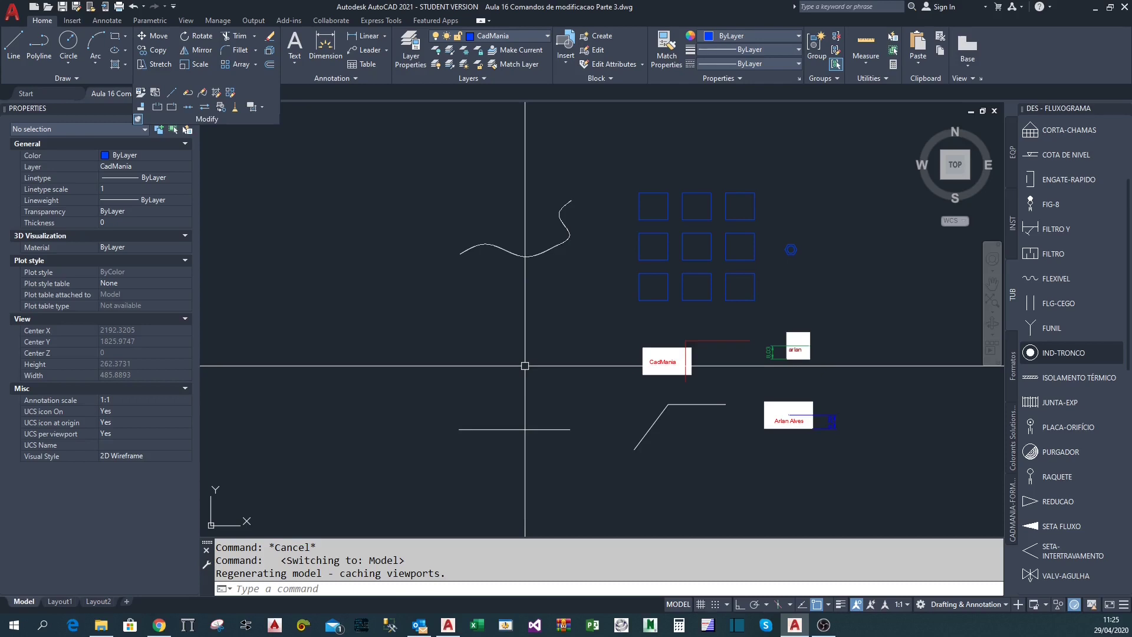
pyautogui.moveTo(525, 365); pyautogui.dragTo(539, 378, button='middle')
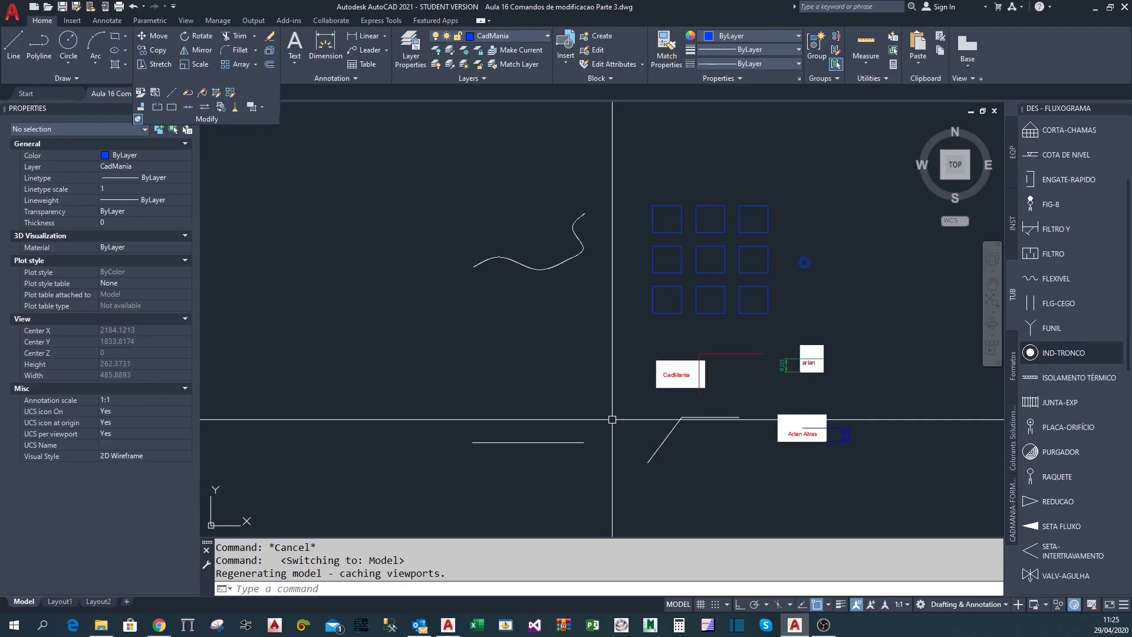
pyautogui.scroll(-2, 592, 366)
pyautogui.scroll(2, 560, 371)
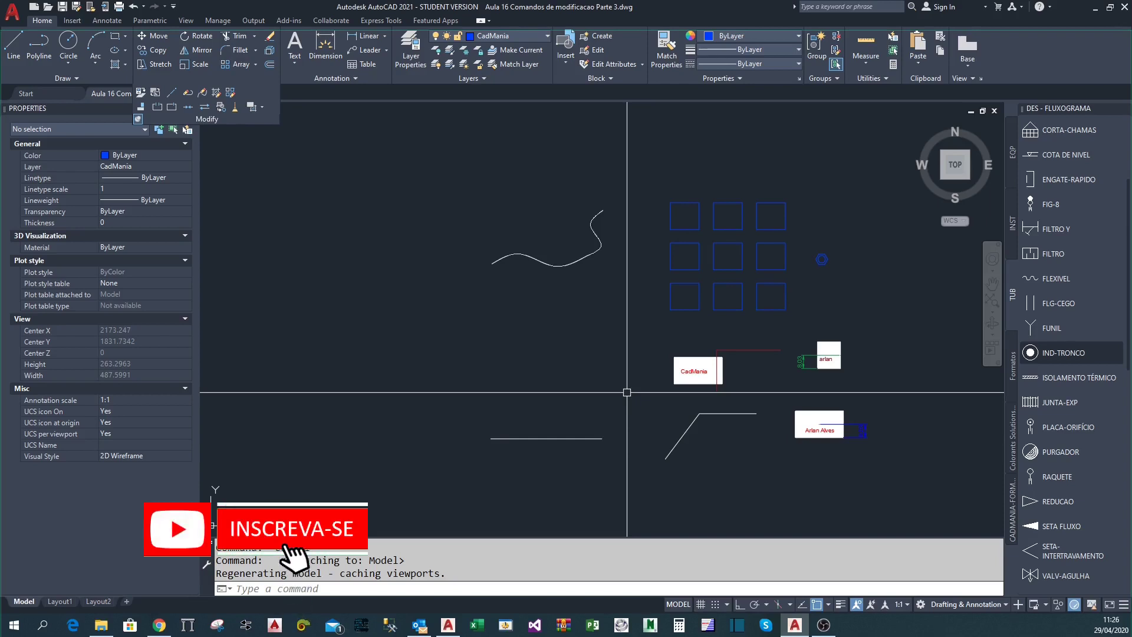
# Undo the view changes and the viewport deletion to return to Layout1
pyautogui.hotkey('ctrl', 'z')
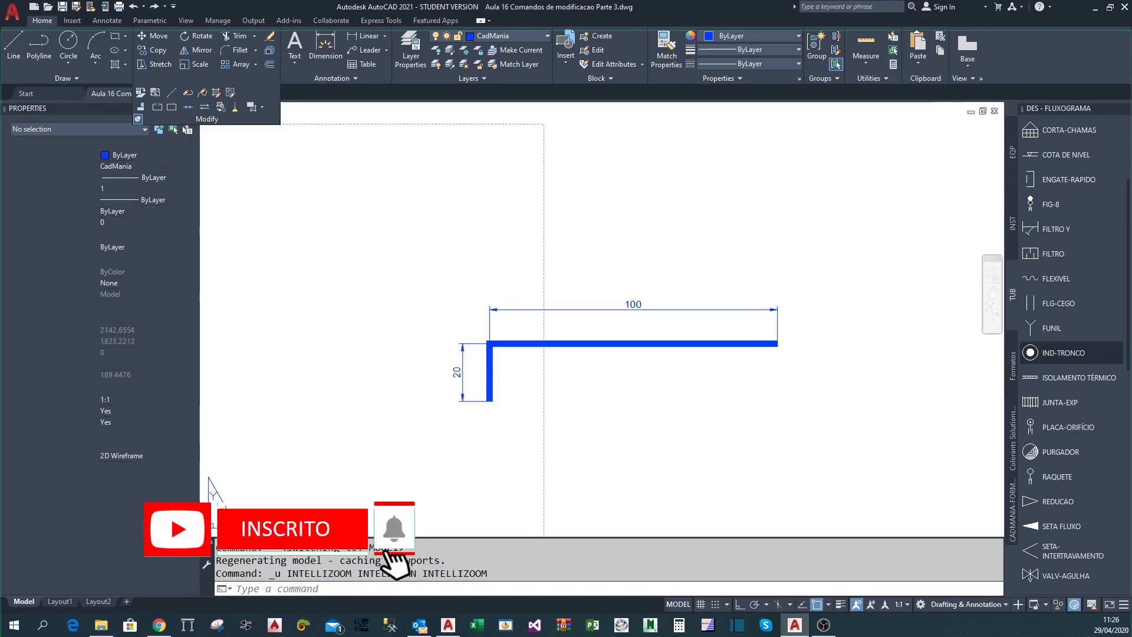
pyautogui.hotkey('ctrl', 'z')
pyautogui.hotkey('ctrl', 'z')
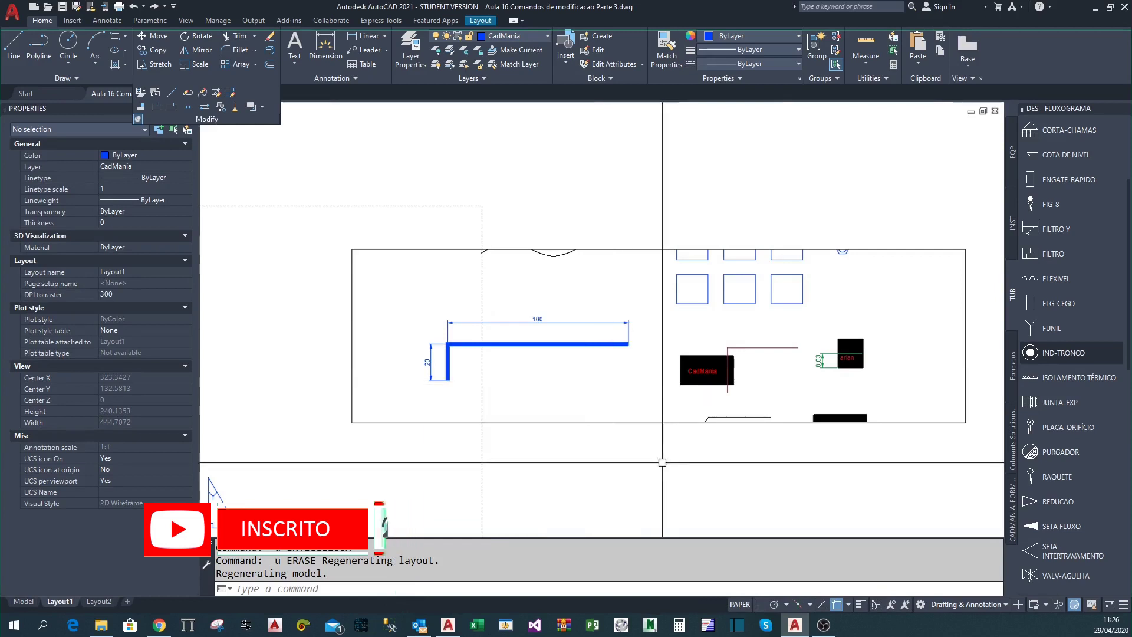
# Resize the viewport to about 176 by 111 by stretching its lower-left corner clear of the blue polyline
pyautogui.click(653, 456)
pyautogui.click(374, 432)
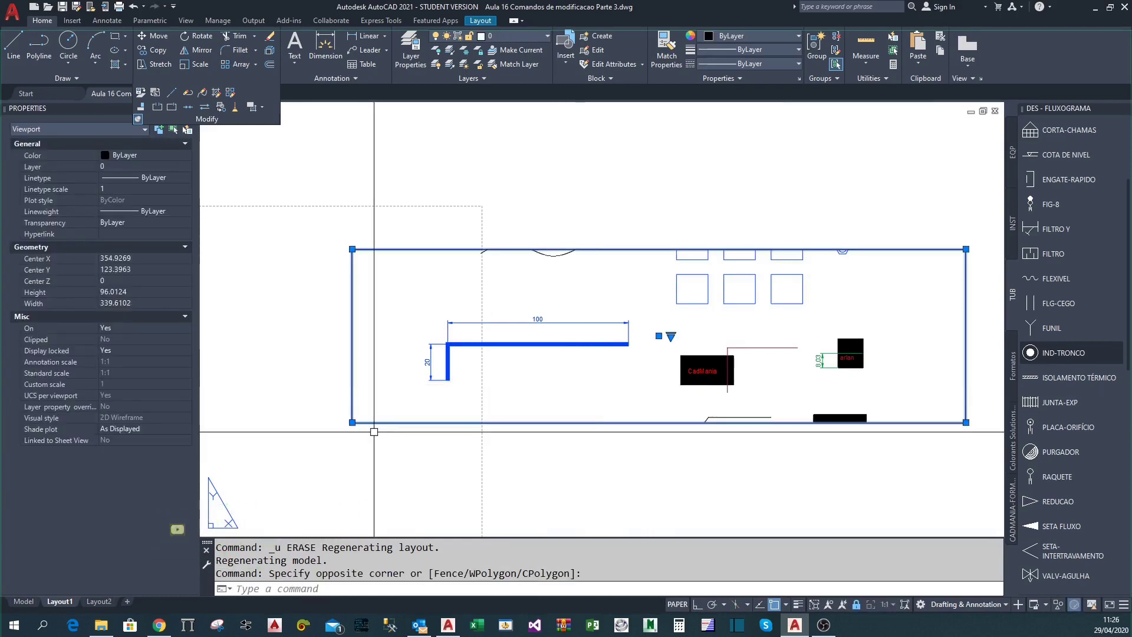
pyautogui.click(352, 422)
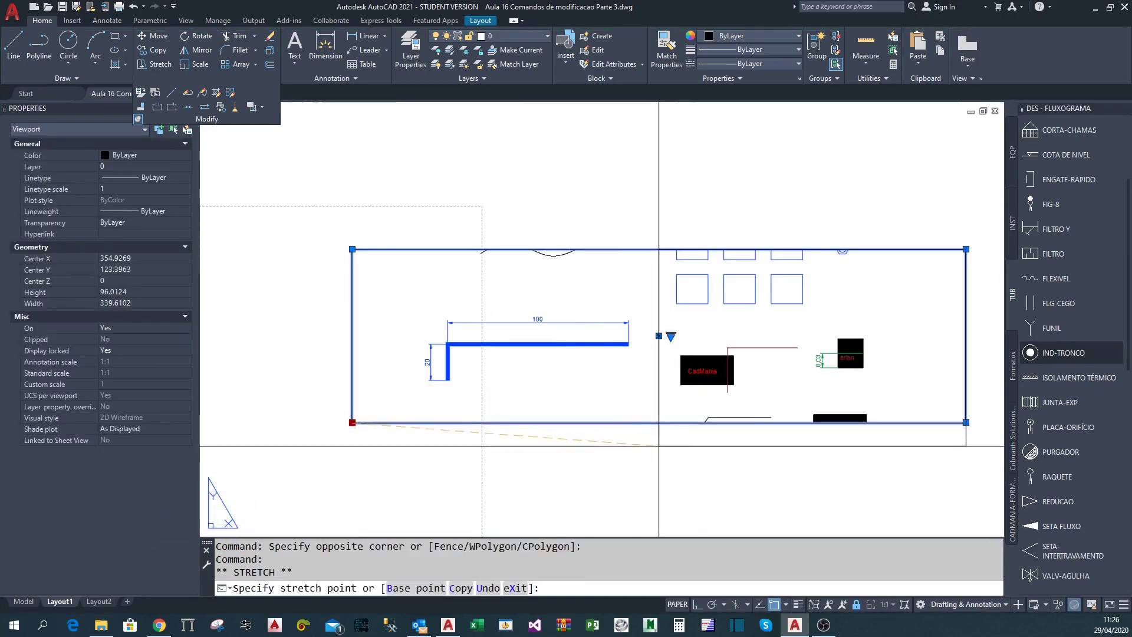
pyautogui.click(647, 450)
pyautogui.press('Escape')
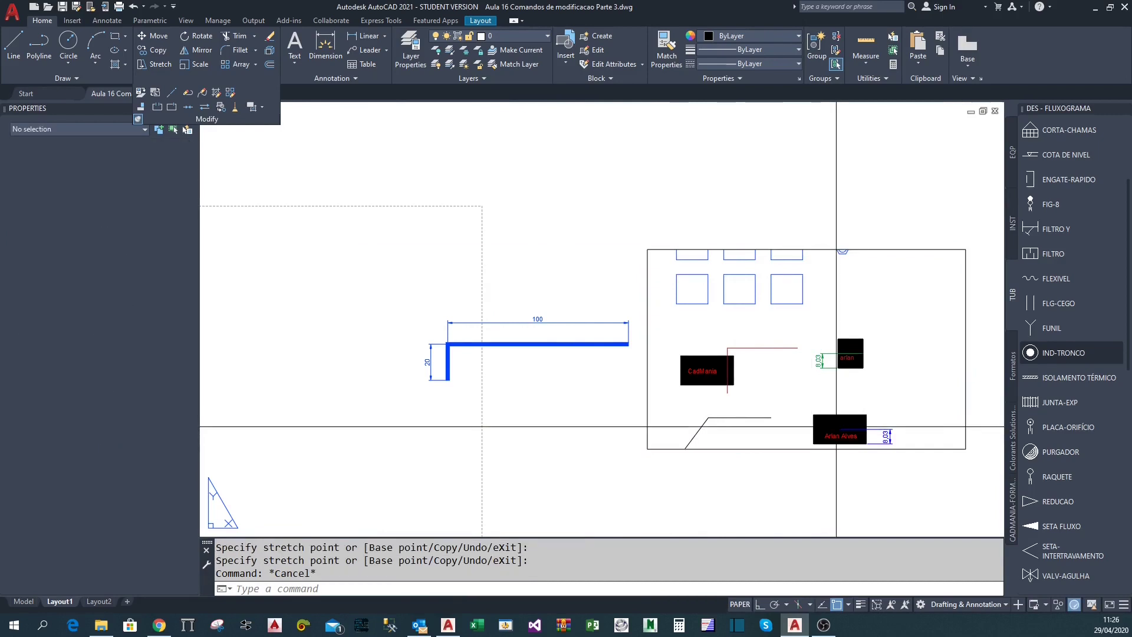
# Inspect the polyline's horizontal dimension directly in paper space, then clear the selection
pyautogui.moveTo(622, 405); pyautogui.dragTo(576, 374, button='middle')
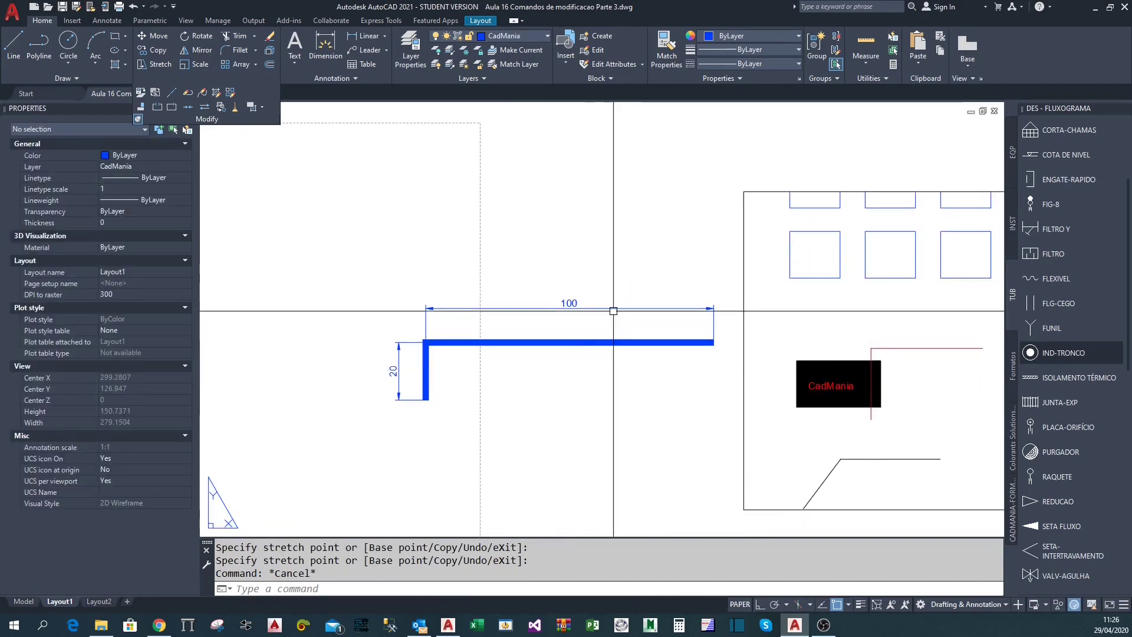
pyautogui.click(589, 308)
pyautogui.click(590, 274)
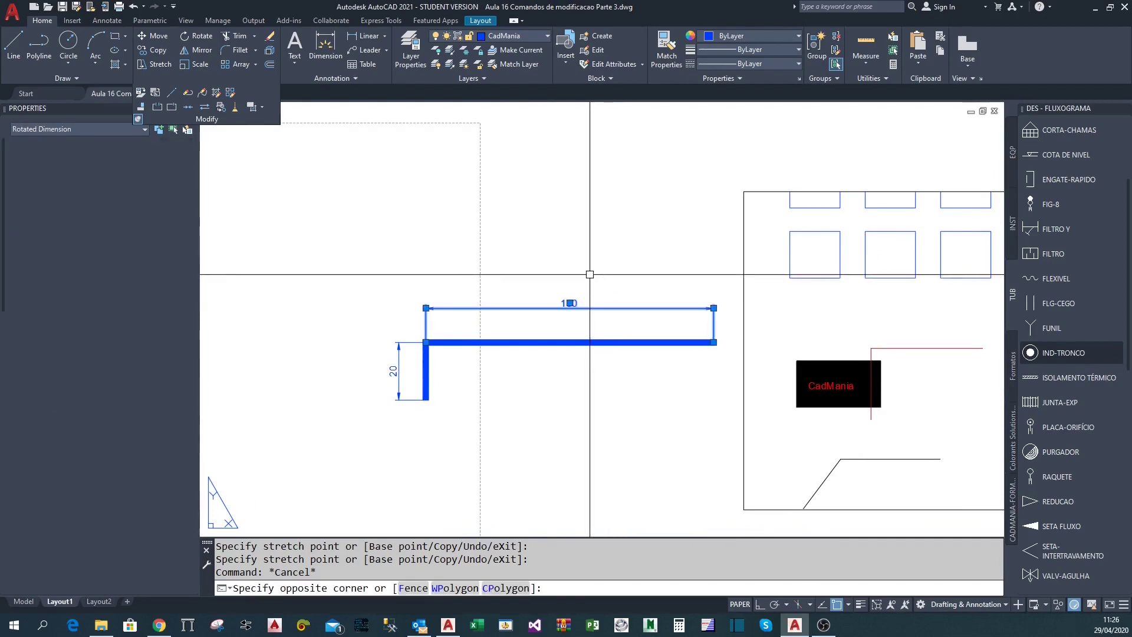
pyautogui.scroll(2, 571, 321)
pyautogui.press('Escape')
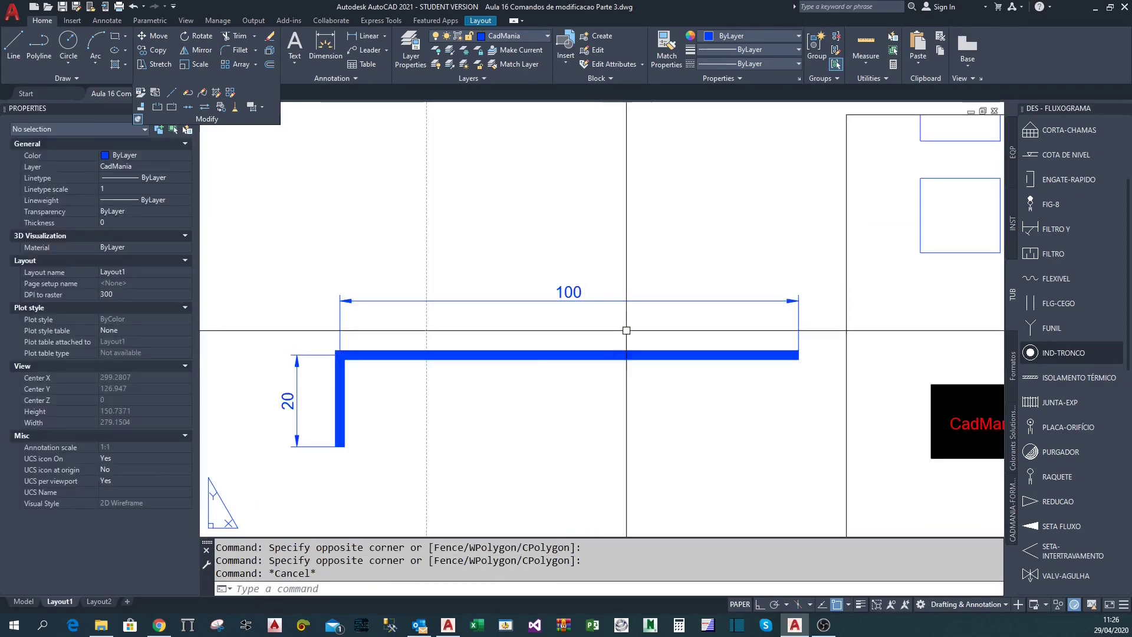
pyautogui.write('di')
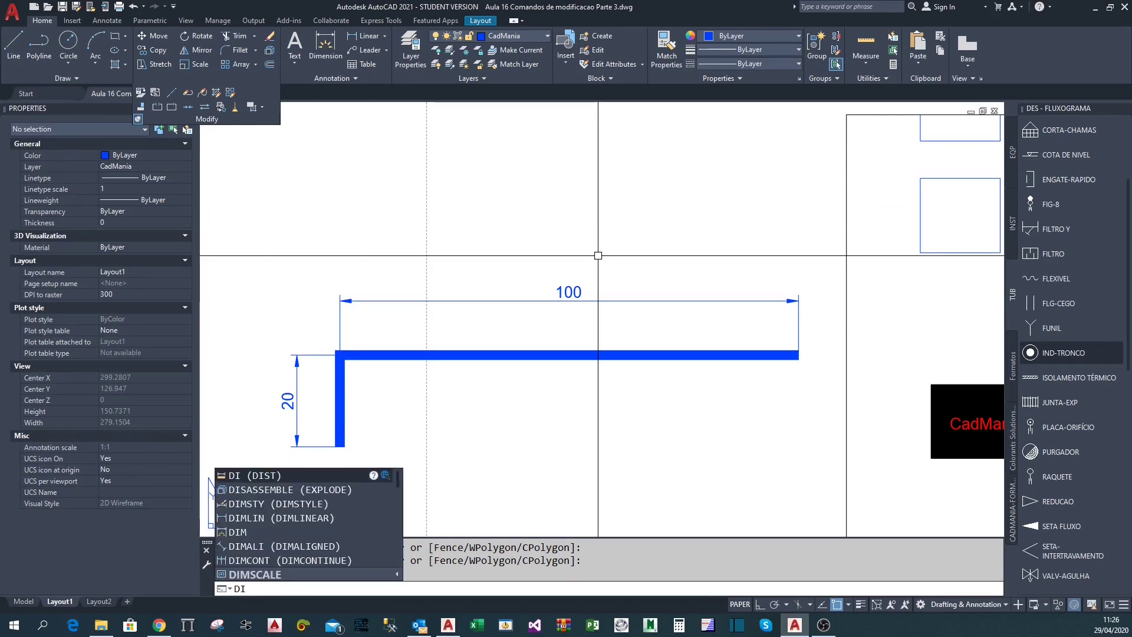
pyautogui.press('Escape')
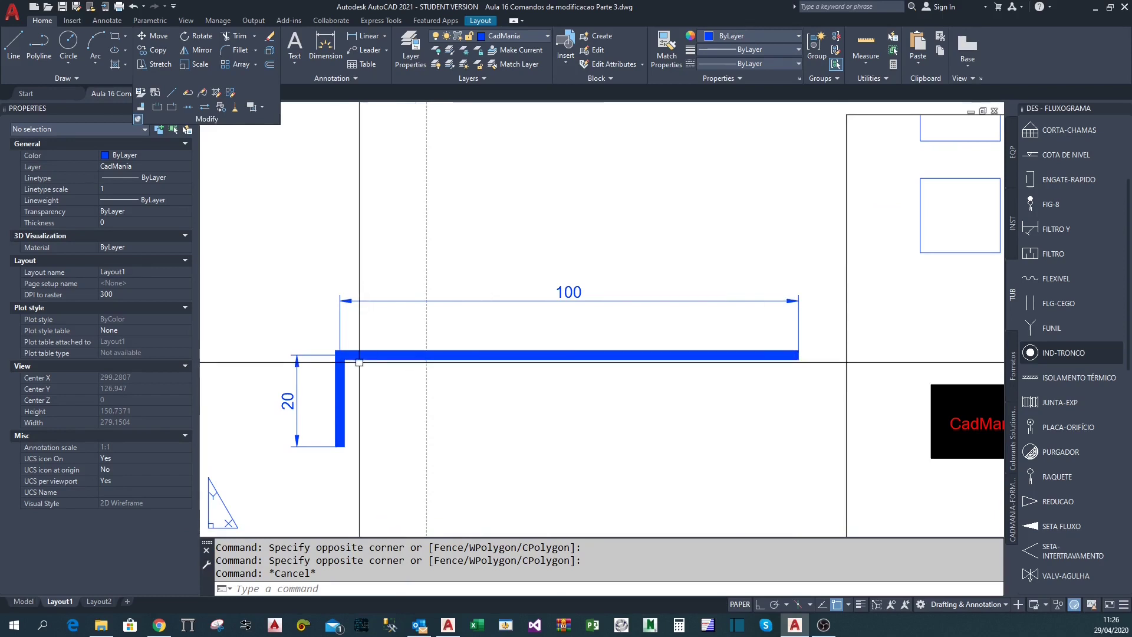
# Examine the blue polyline's properties and its horizontal dimension by selecting each in paper space
pyautogui.click(734, 362)
pyautogui.click(710, 316)
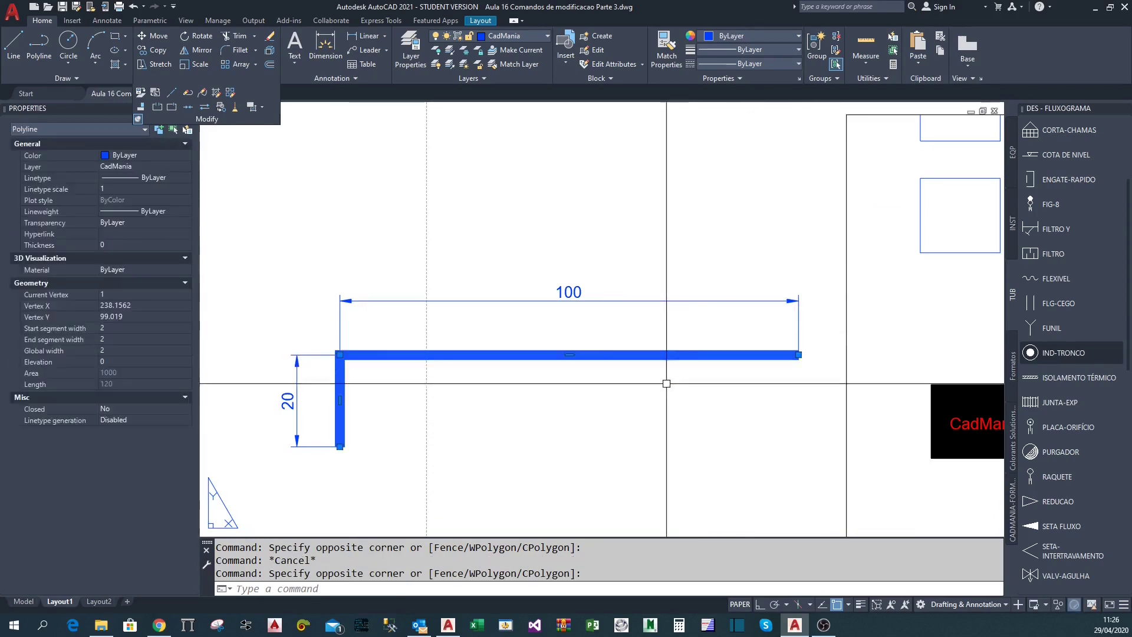
pyautogui.press('Escape')
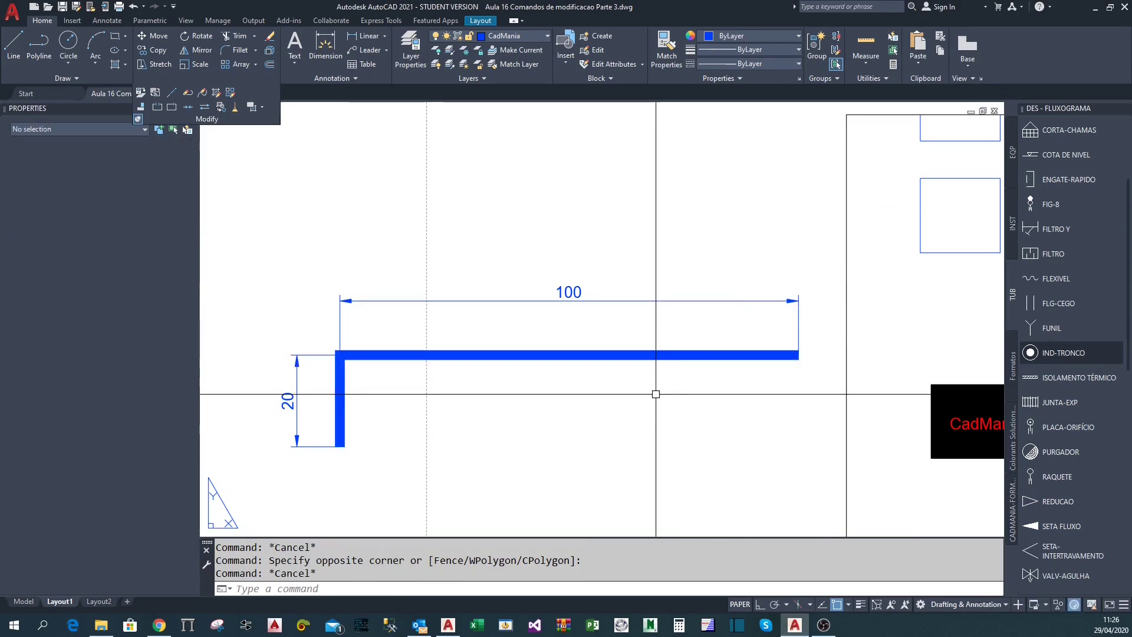
pyautogui.moveTo(670, 379); pyautogui.dragTo(682, 374, button='middle')
pyautogui.click(651, 305)
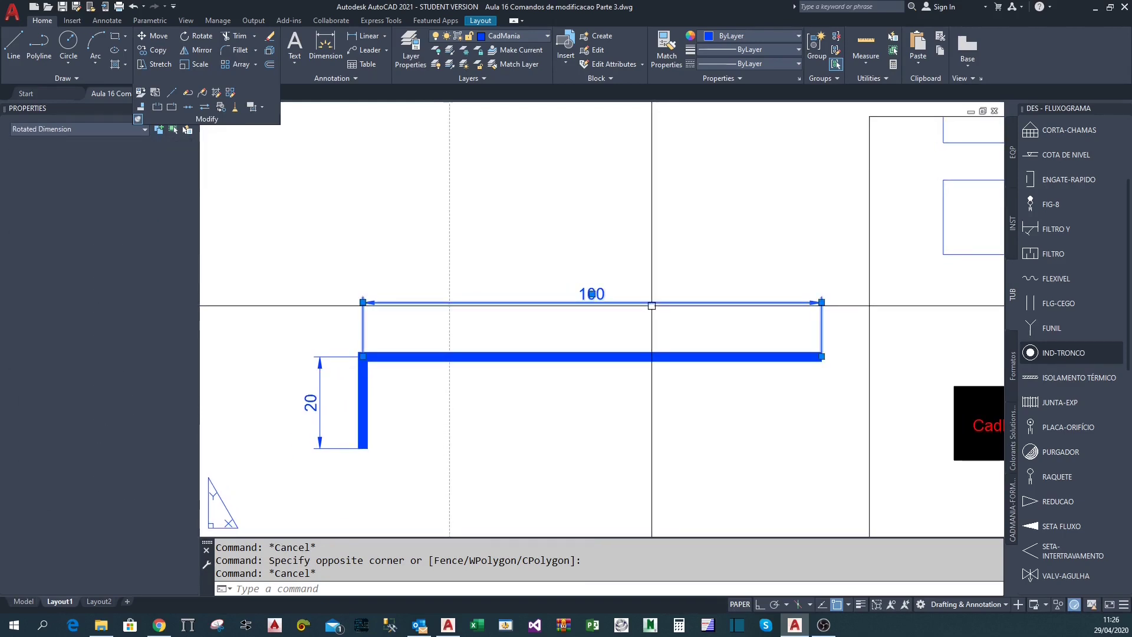
pyautogui.click(628, 250)
pyautogui.press('Escape')
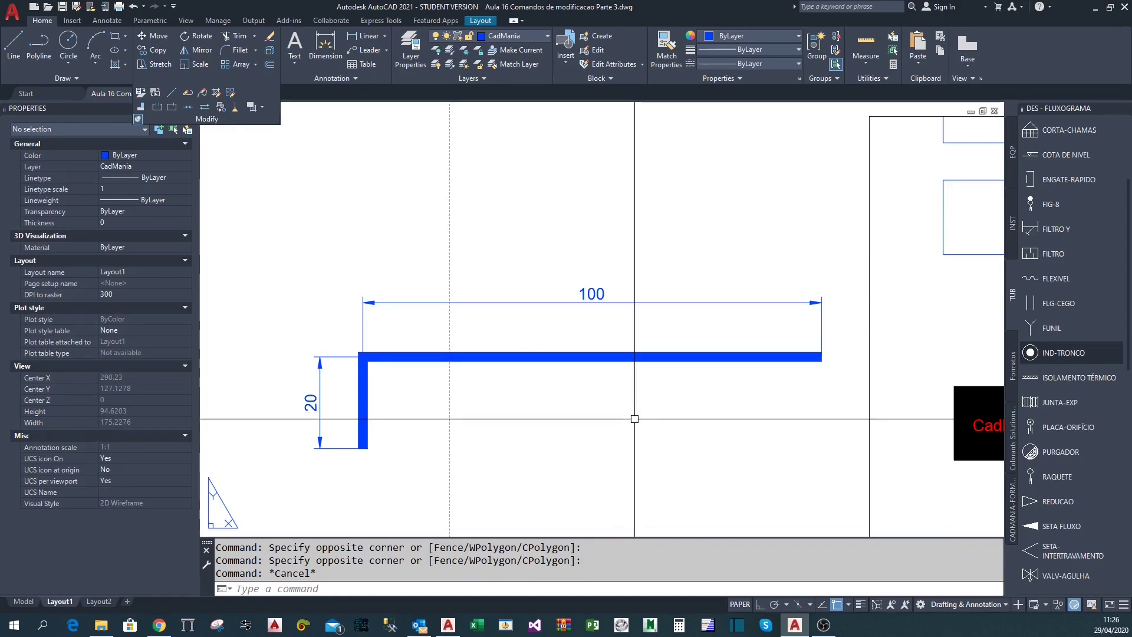
# Measure the polyline's horizontal segment with DIST, from its right endpoint to its left corner using endpoint snaps
pyautogui.press('Return')
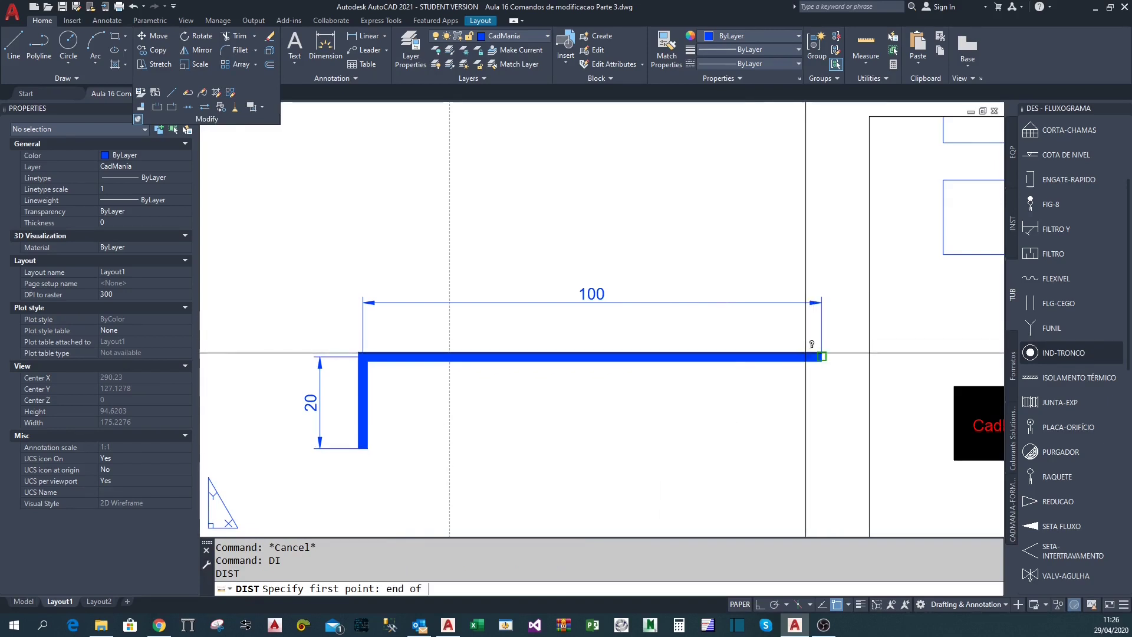
pyautogui.click(806, 353)
pyautogui.write('eco')
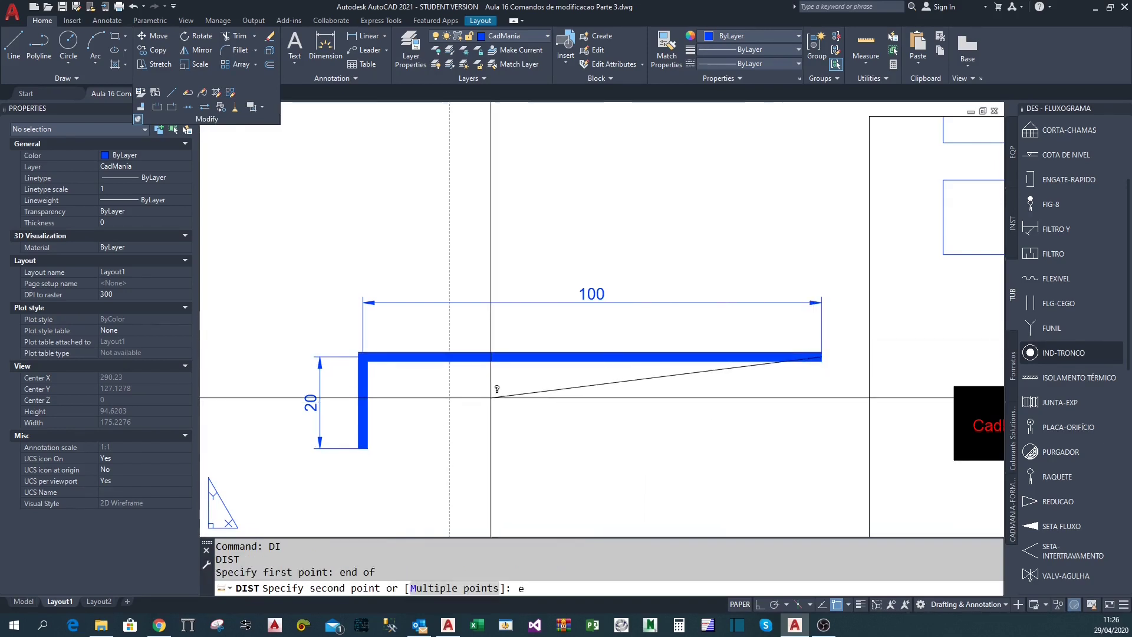
pyautogui.write('nd')
pyautogui.press('Return')
pyautogui.click(363, 354)
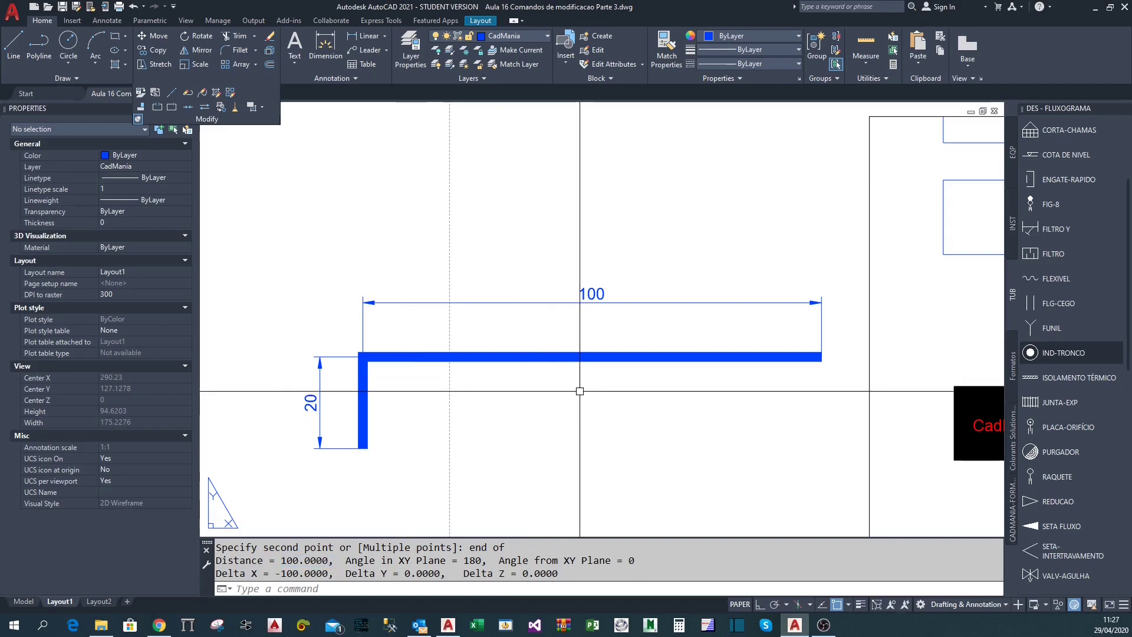
# Select the viewport beside the blue polyline to check its scale, then clear the selection
pyautogui.scroll(-2, 548, 324)
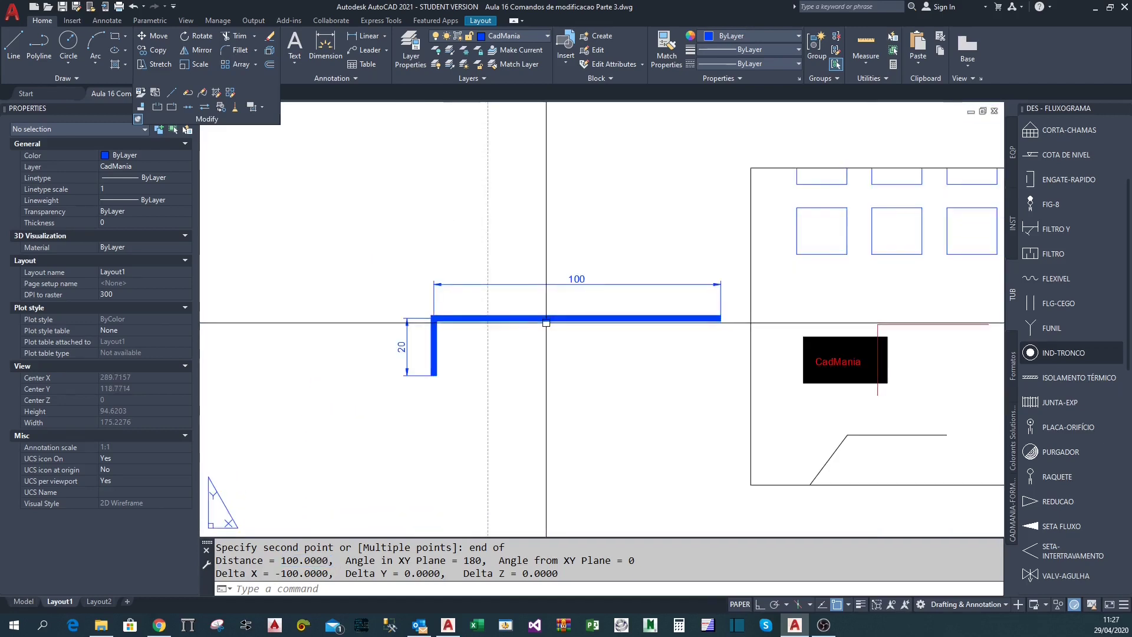
pyautogui.scroll(-2, 546, 322)
pyautogui.moveTo(535, 346); pyautogui.dragTo(542, 374, button='middle')
pyautogui.press('Escape')
pyautogui.scroll(2, 465, 361)
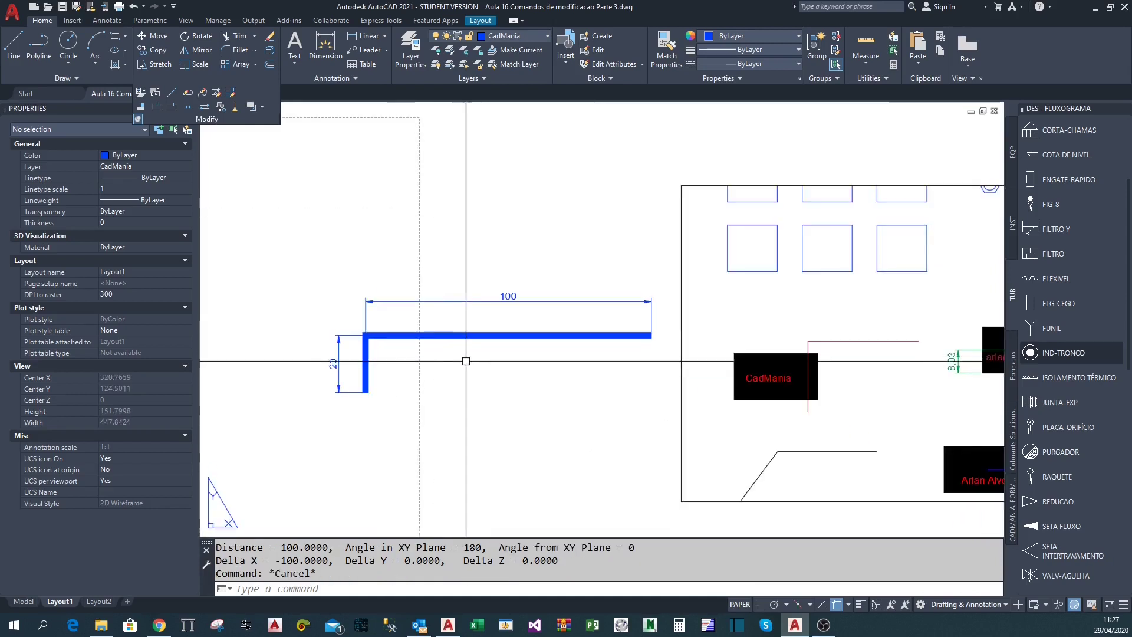
pyautogui.scroll(-2, 466, 361)
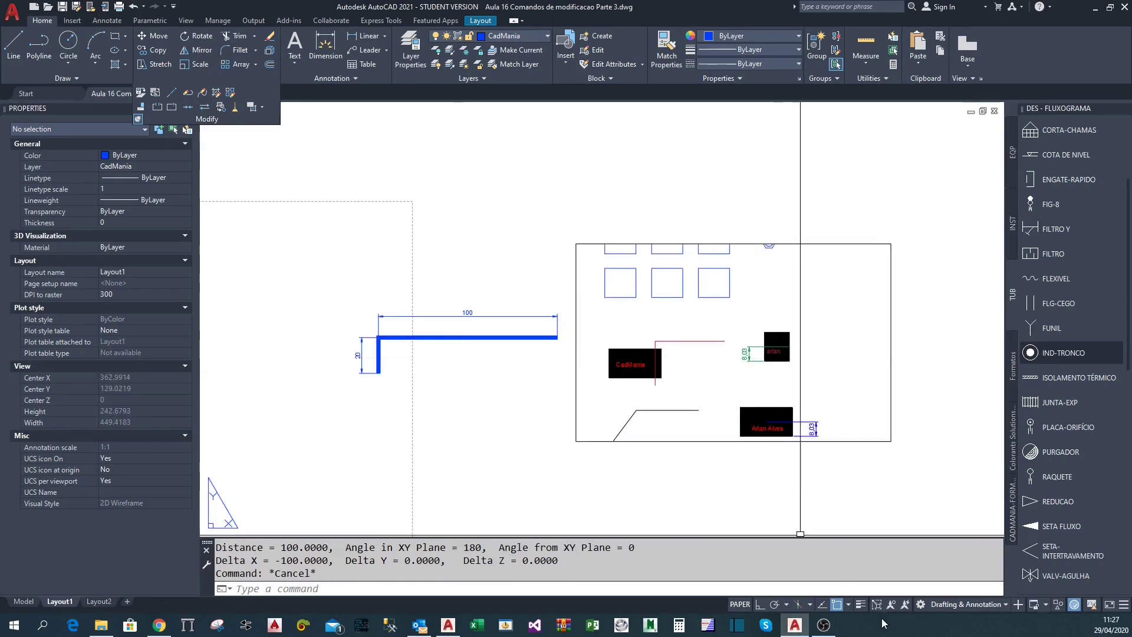
pyautogui.click(805, 425)
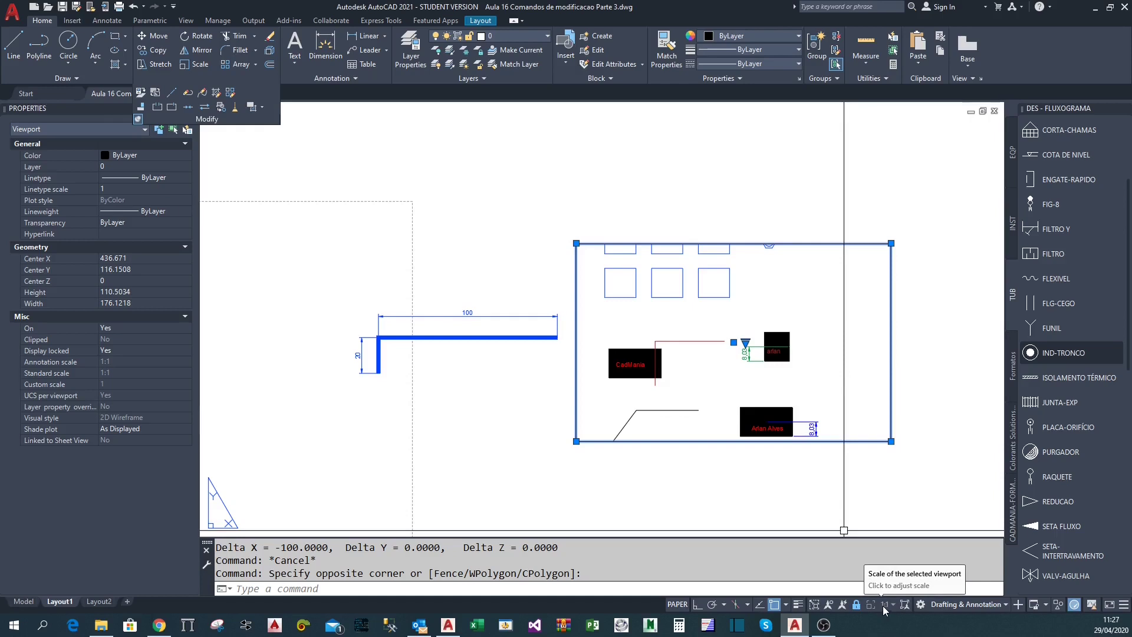
pyautogui.moveTo(520, 384); pyautogui.dragTo(491, 382, button='middle')
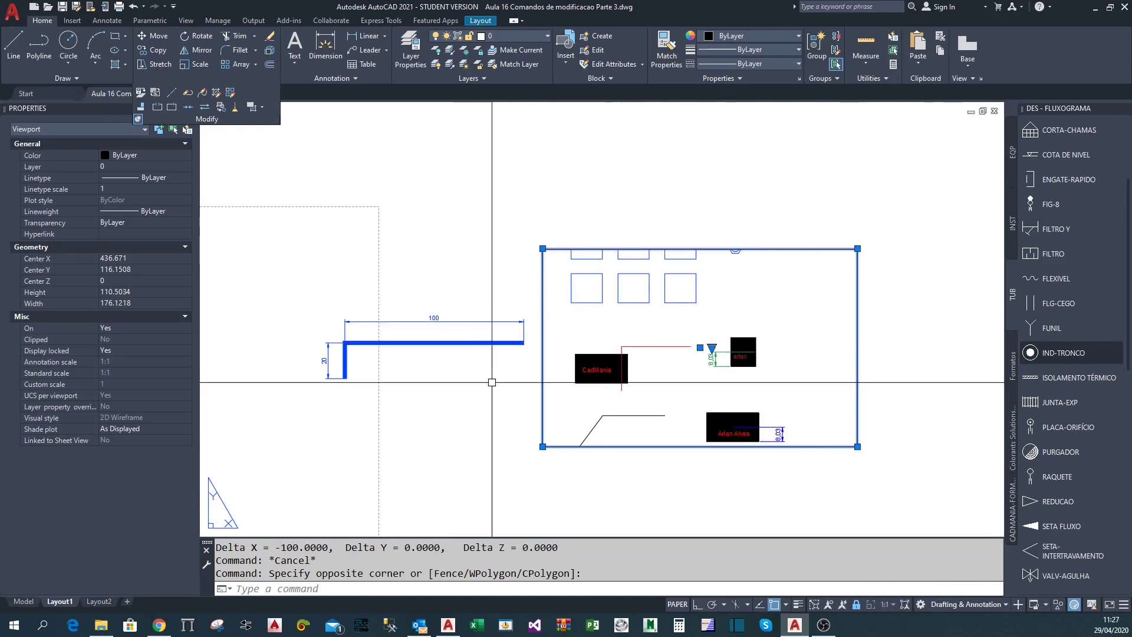
pyautogui.click(490, 382)
pyautogui.press('Escape')
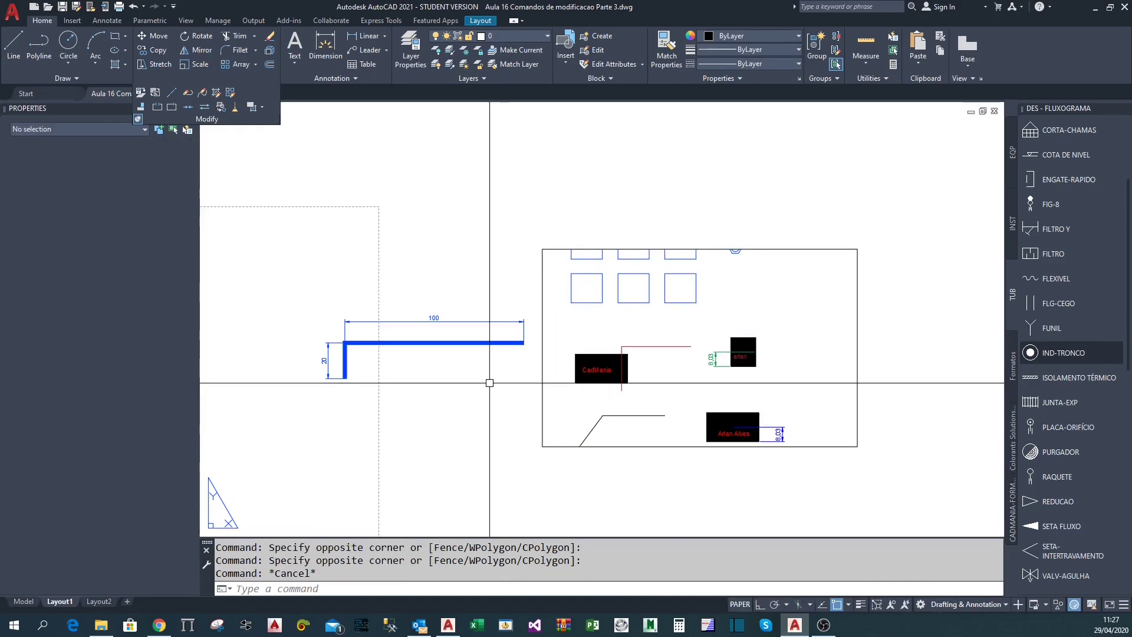
# Undo the viewport resize and the polyline's move to paper space, then activate model space inside the viewport
pyautogui.scroll(3, 548, 438)
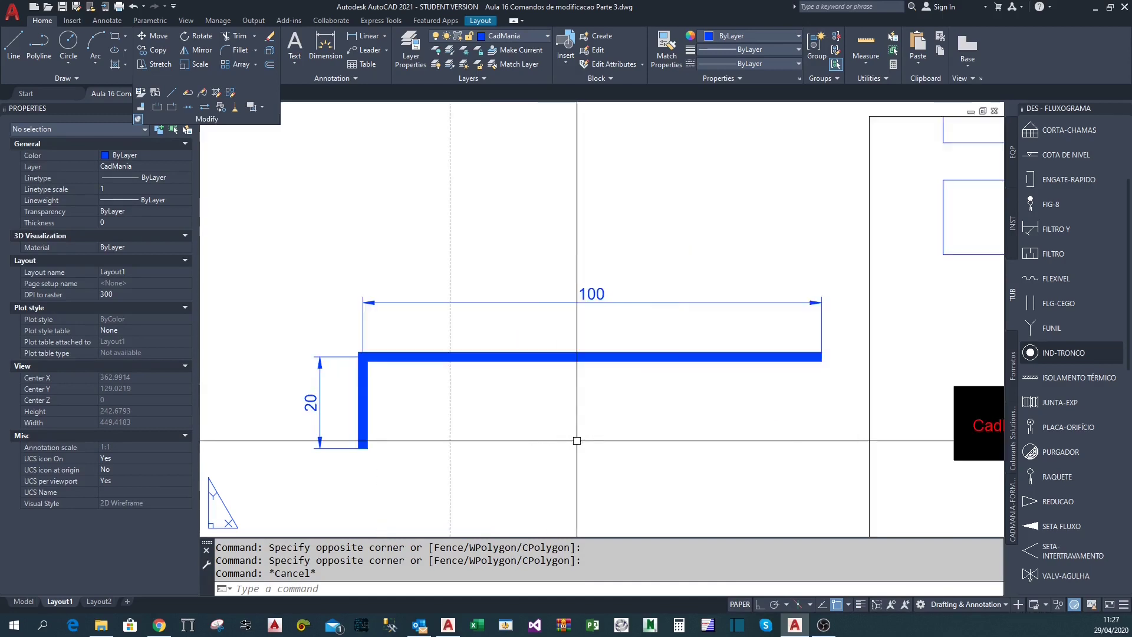
pyautogui.hotkey('ctrl', 'z')
pyautogui.doubleClick(596, 377)
pyautogui.press('Escape')
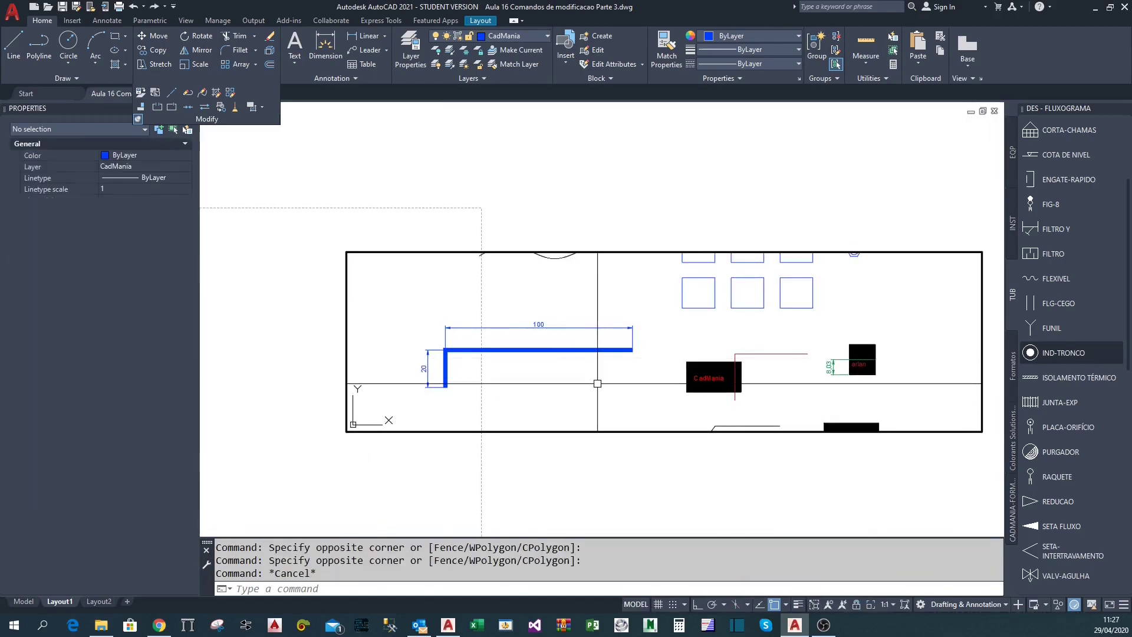
# Select the blue polyline with both dimensions inside the viewport to check their space, then return to paper space
pyautogui.click(649, 369)
pyautogui.press('Escape')
pyautogui.click(654, 396)
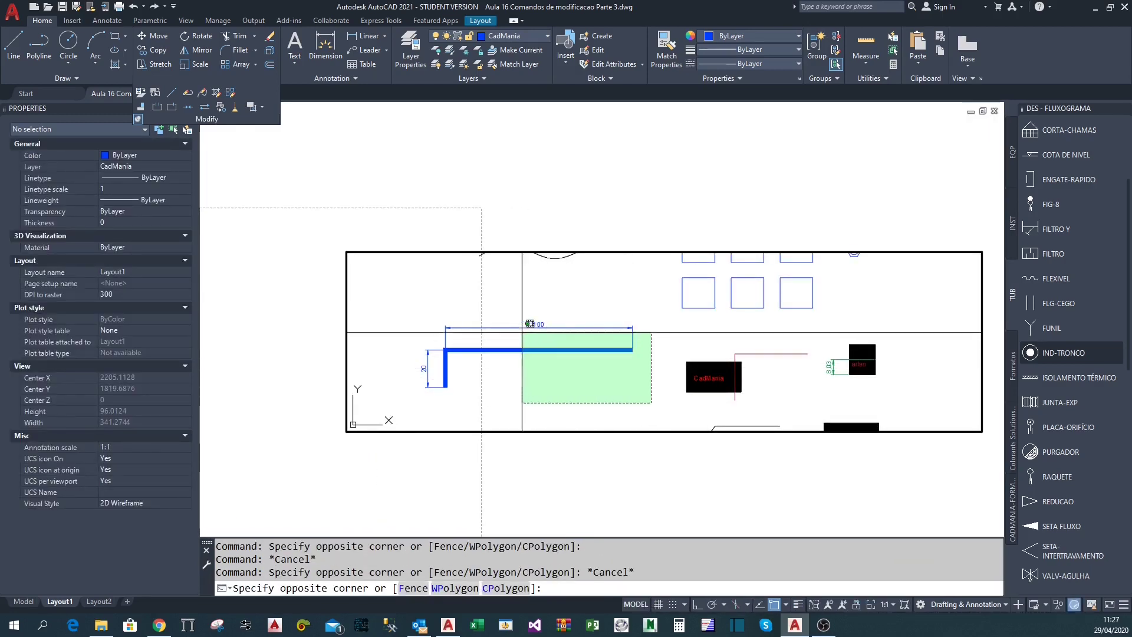
pyautogui.click(408, 300)
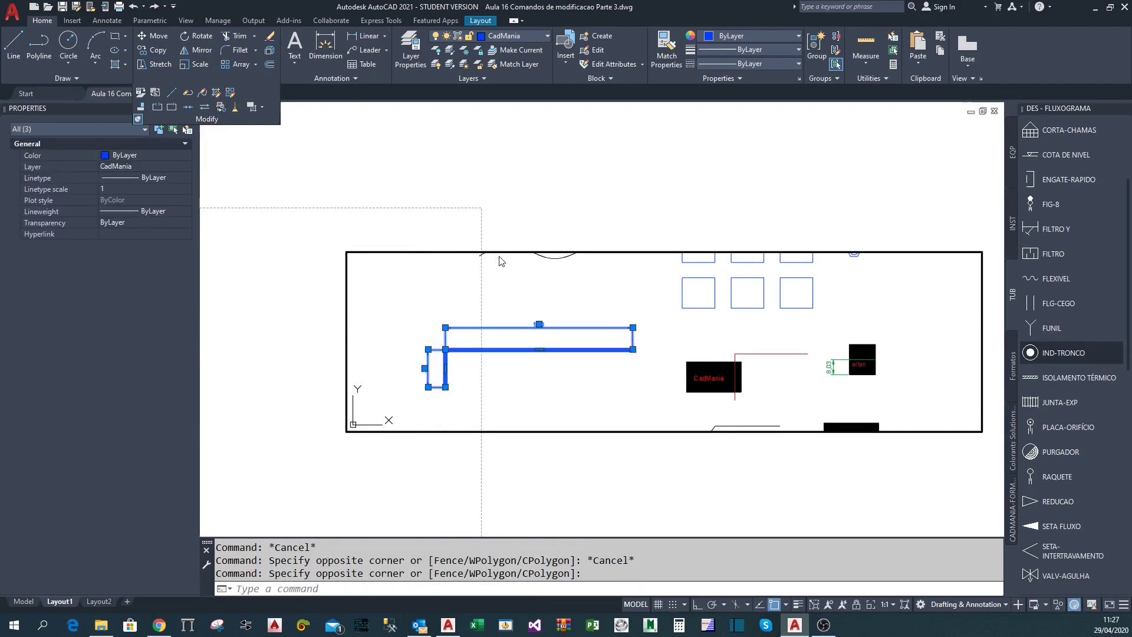
pyautogui.doubleClick(624, 176)
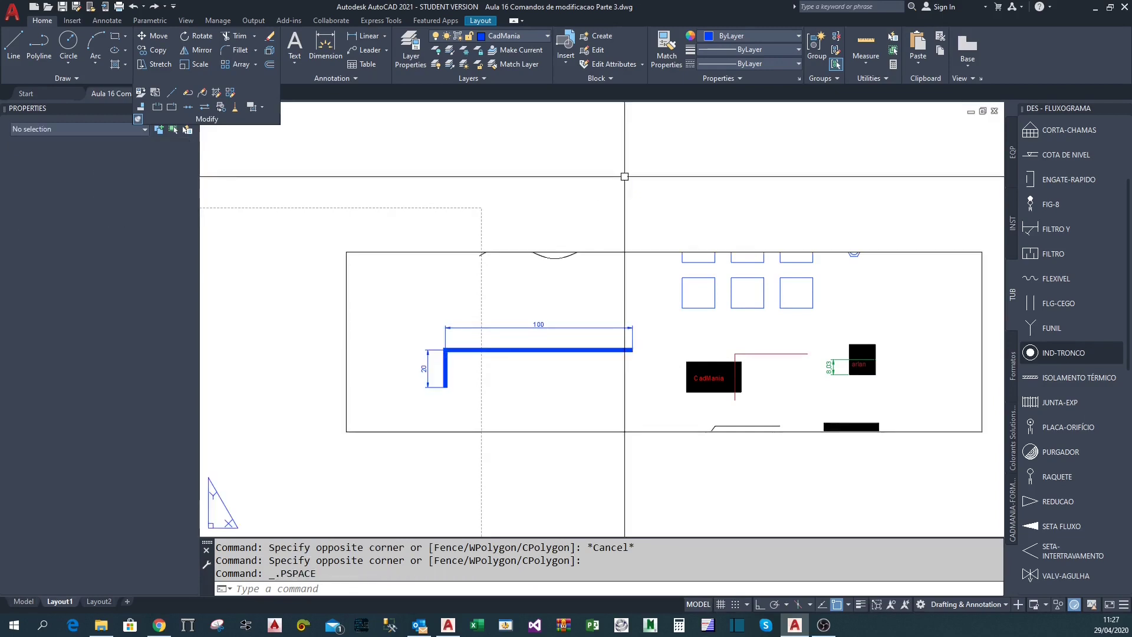
# Try shrinking the viewport to about 201 by 105 by stretching its lower-left corner, then undo the resize
pyautogui.press('Escape')
pyautogui.moveTo(556, 456)
pyautogui.mouseDown()
pyautogui.moveTo(469, 412)
pyautogui.moveTo(505, 412)
pyautogui.mouseUp()
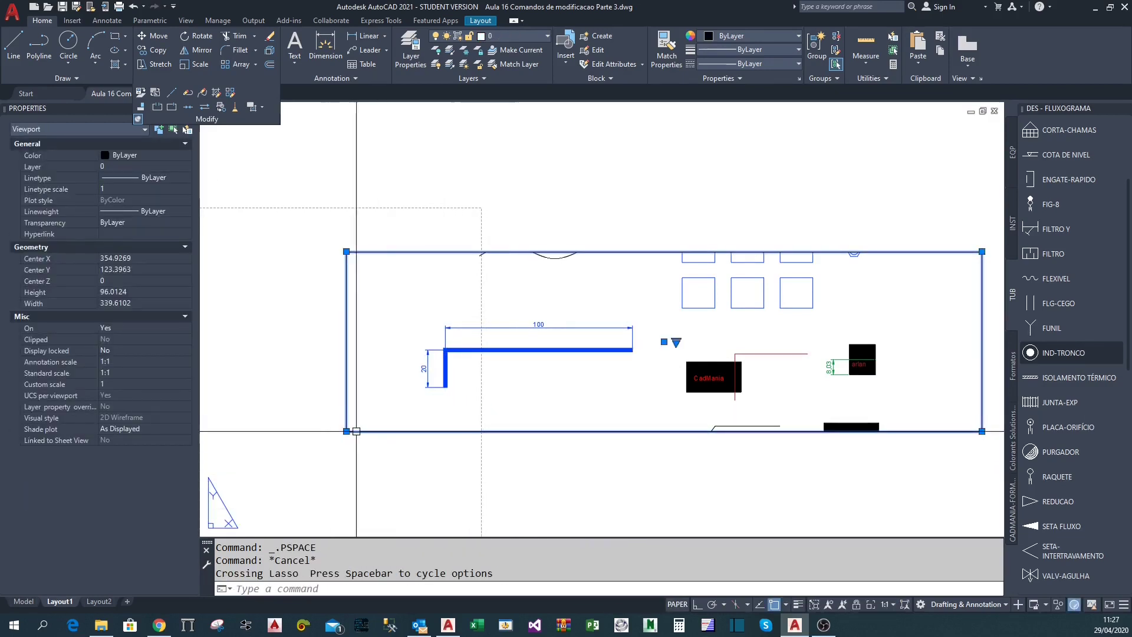
pyautogui.click(346, 431)
pyautogui.click(607, 447)
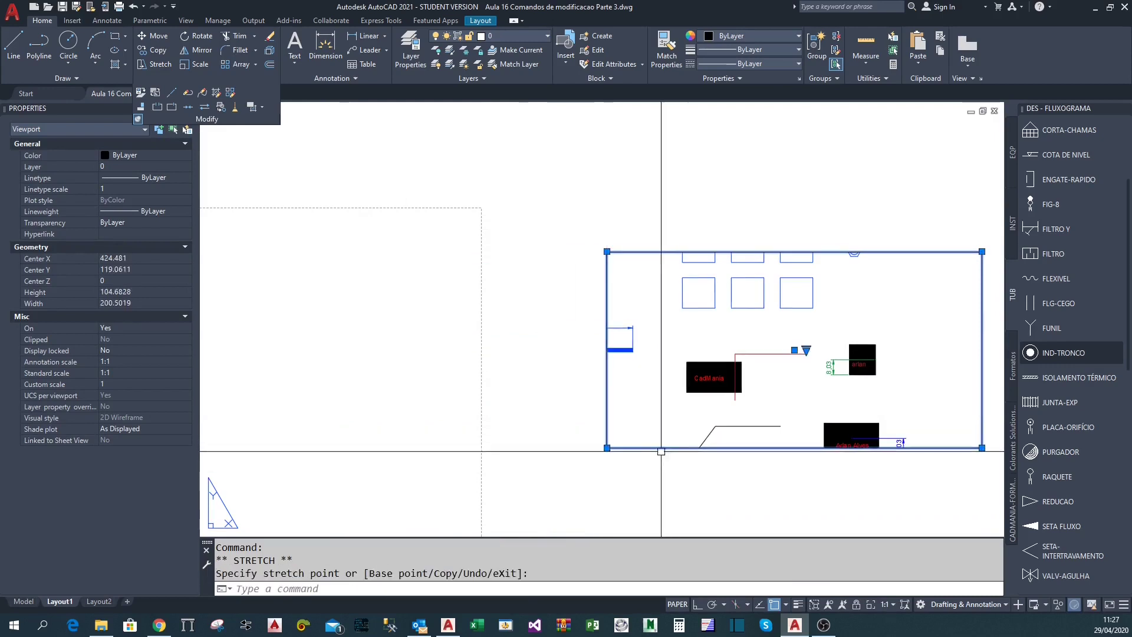
pyautogui.press('Escape')
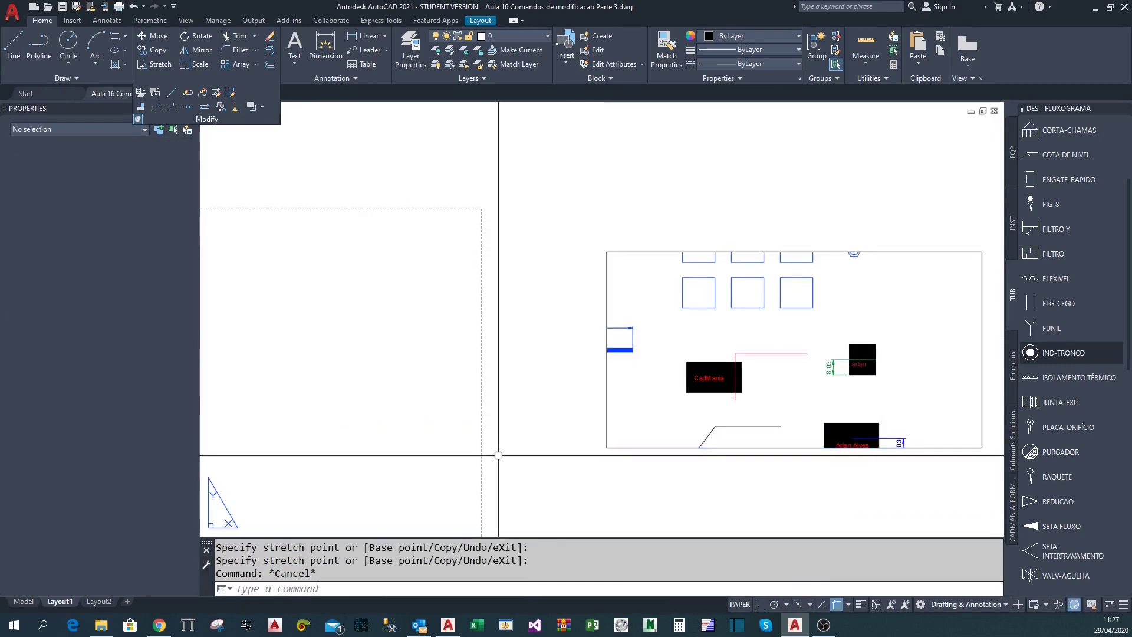
pyautogui.hotkey('ctrl', 'z')
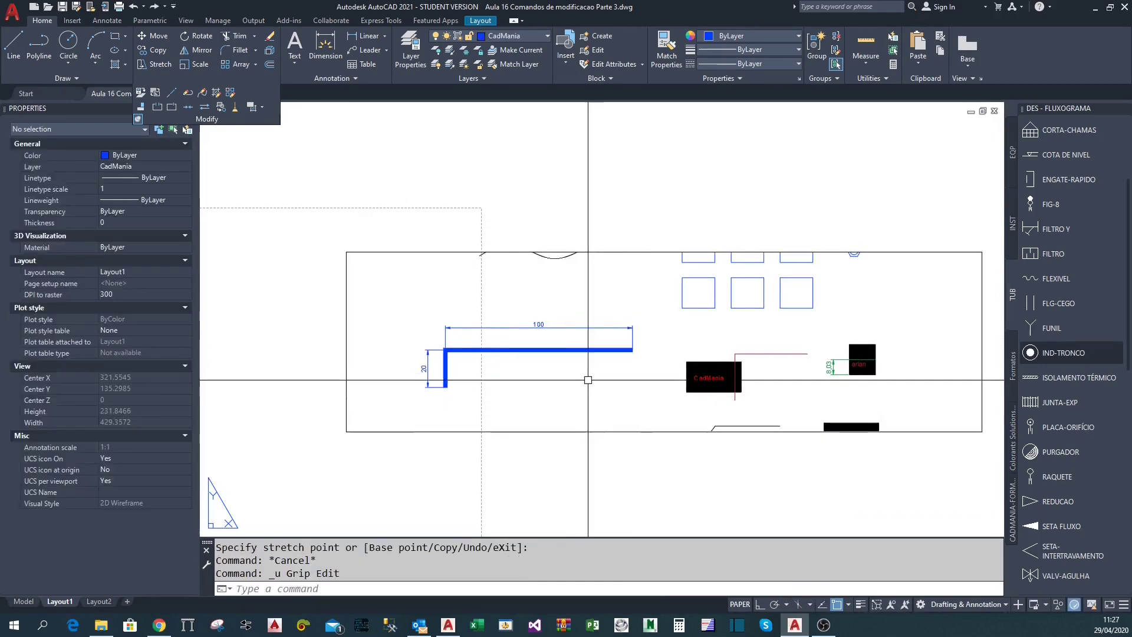
# Select the viewport in Layout1 and set its scale to 1:2
pyautogui.click(599, 457)
pyautogui.click(546, 399)
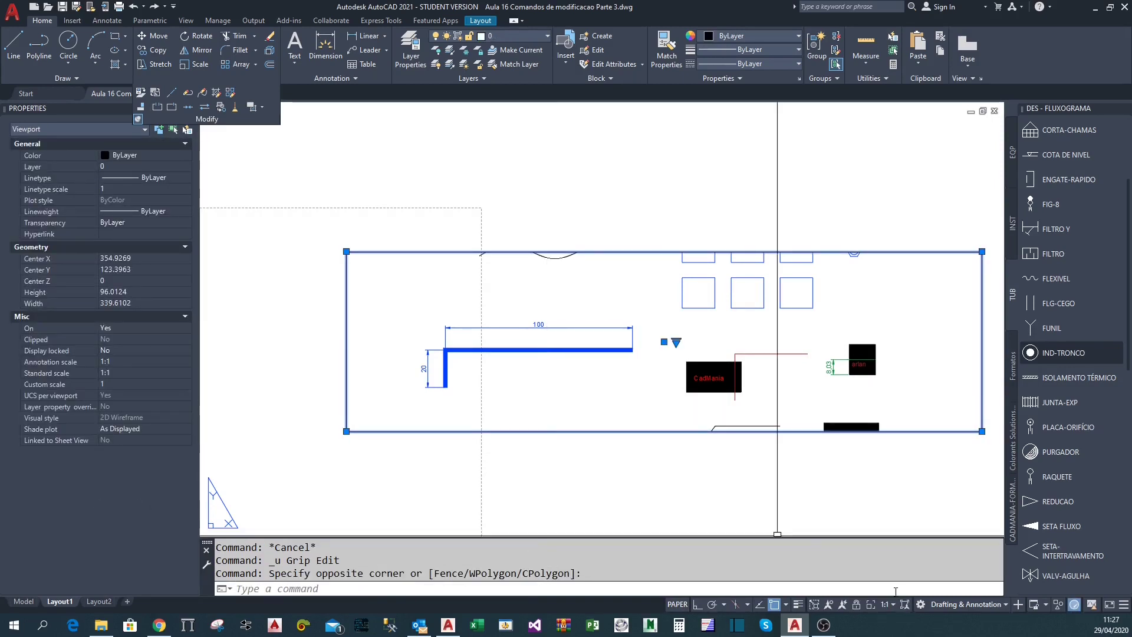
pyautogui.click(891, 608)
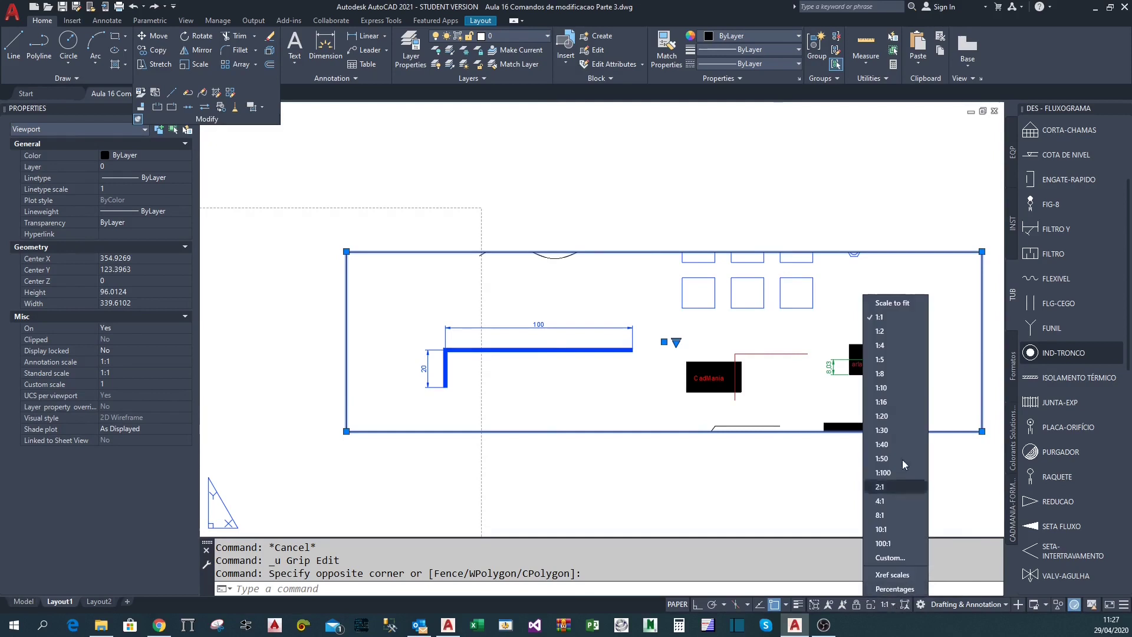
pyautogui.click(883, 332)
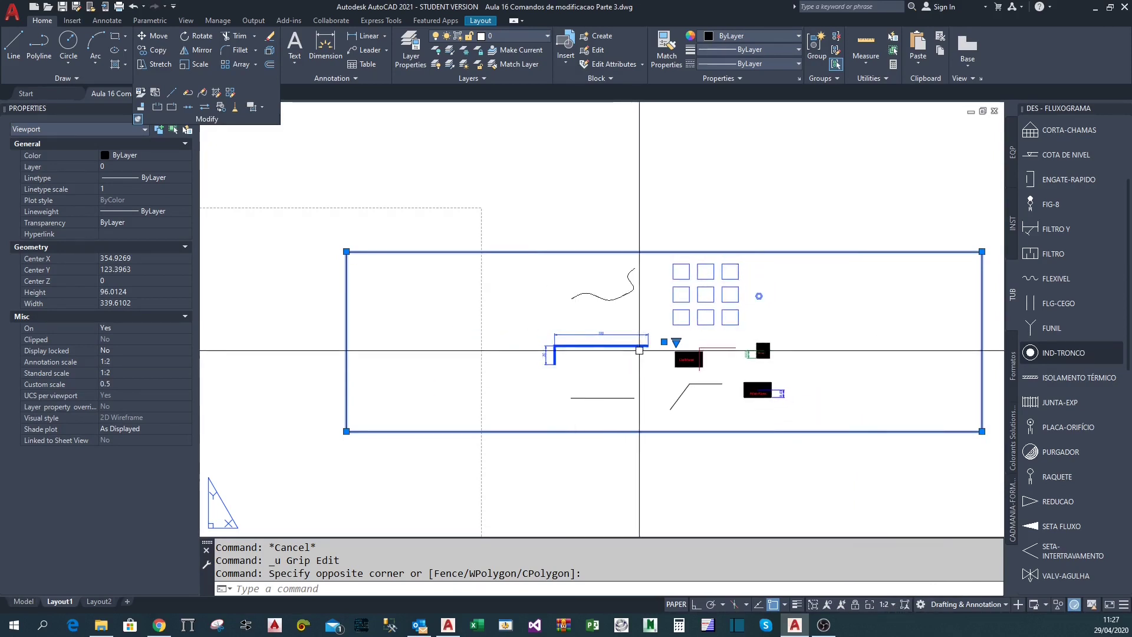
# Narrow the viewport around its drawings by stretching its lower-left and lower-right corners inward, then clear the selection
pyautogui.moveTo(642, 379); pyautogui.dragTo(605, 371, button='middle')
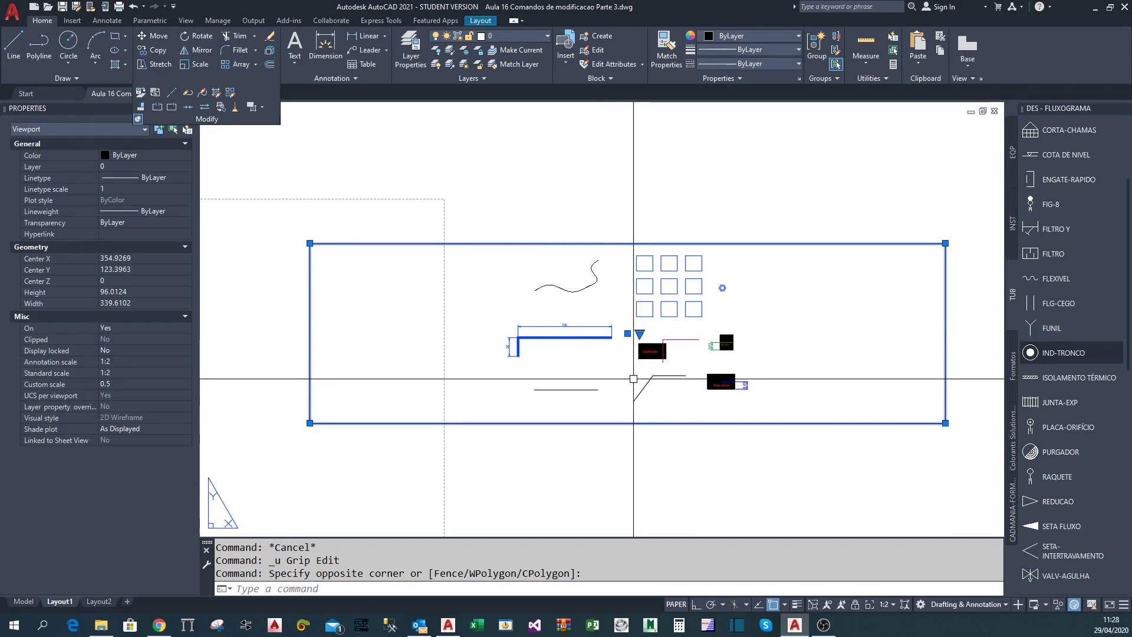
pyautogui.click(309, 423)
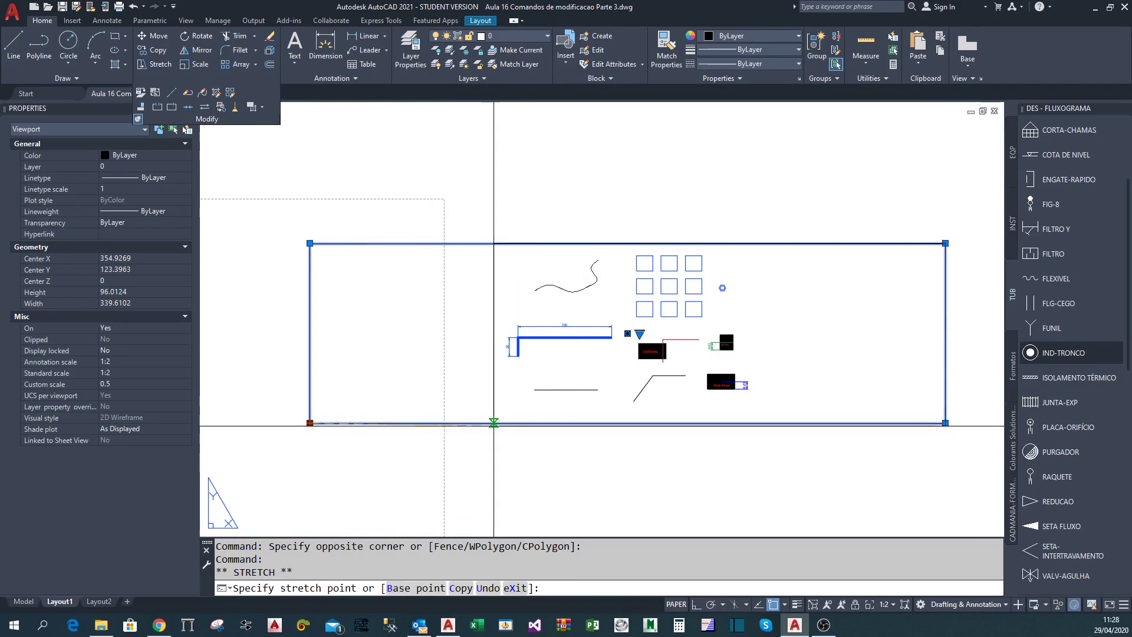
pyautogui.click(494, 423)
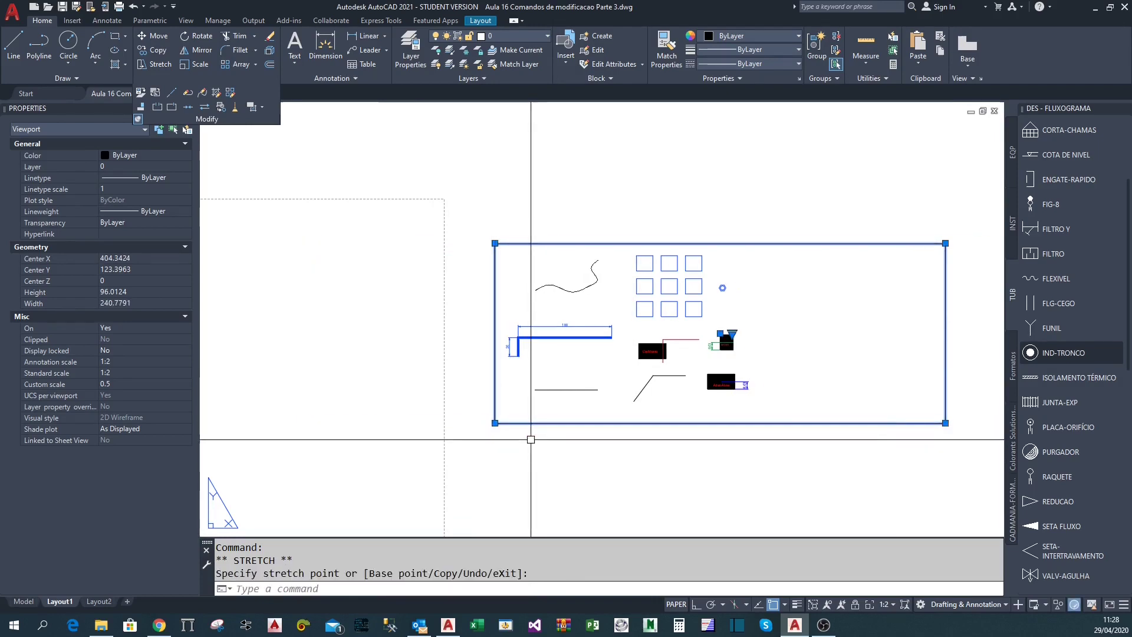
pyautogui.click(945, 423)
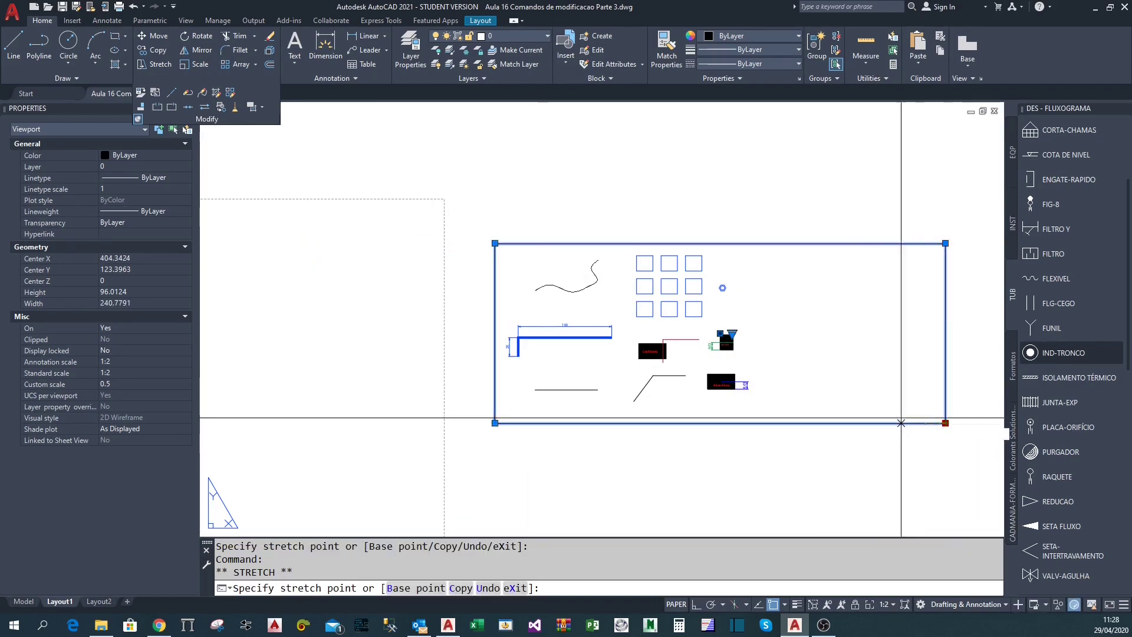
pyautogui.click(763, 423)
pyautogui.press('Escape')
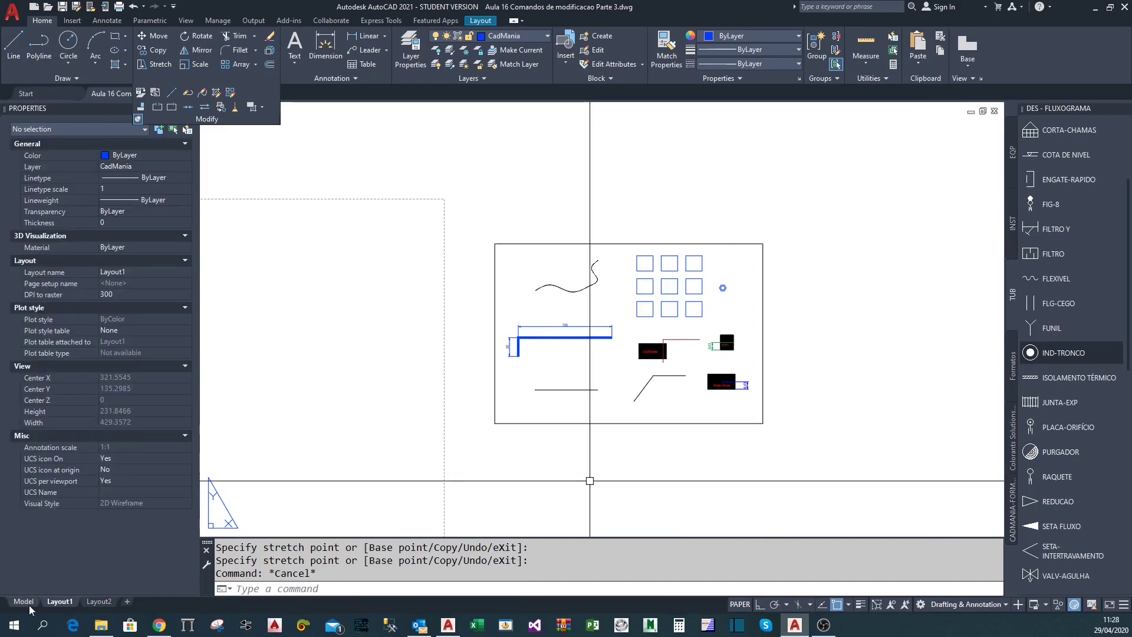
# Switch to model space and measure the polyline's horizontal segment with DIST from its left corner to its right endpoint
pyautogui.click(24, 602)
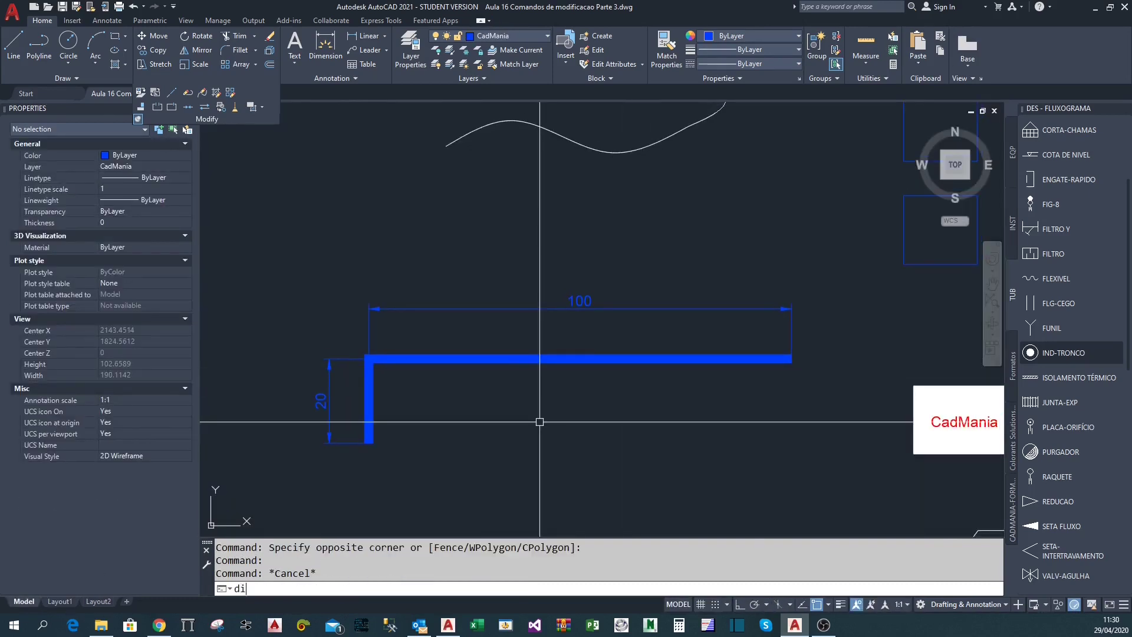
pyautogui.press('Return')
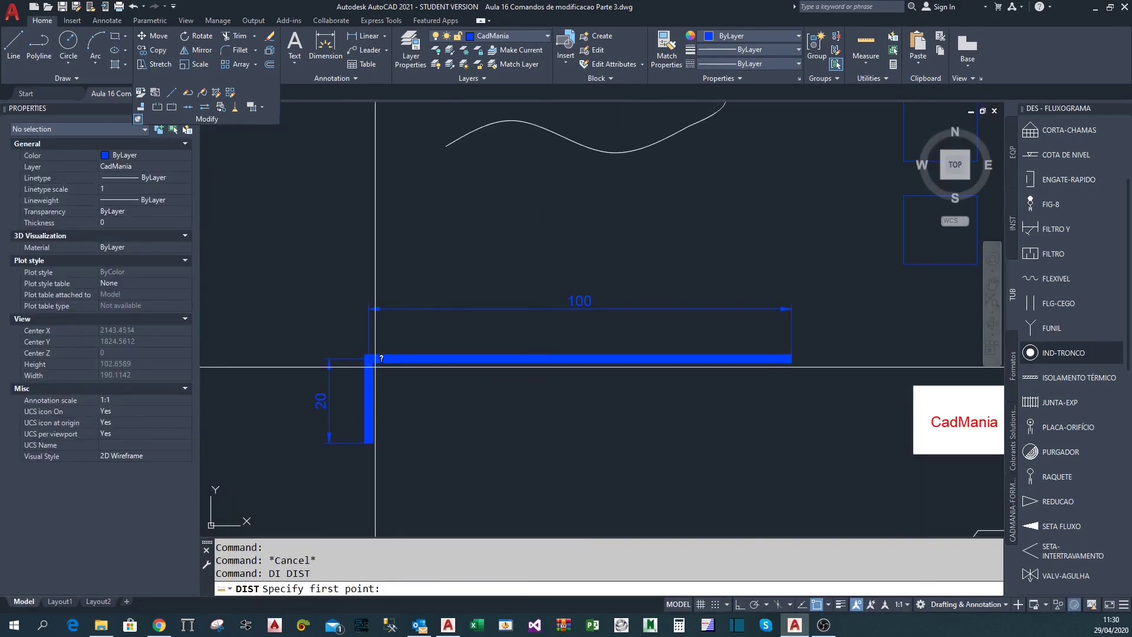
pyautogui.click(371, 358)
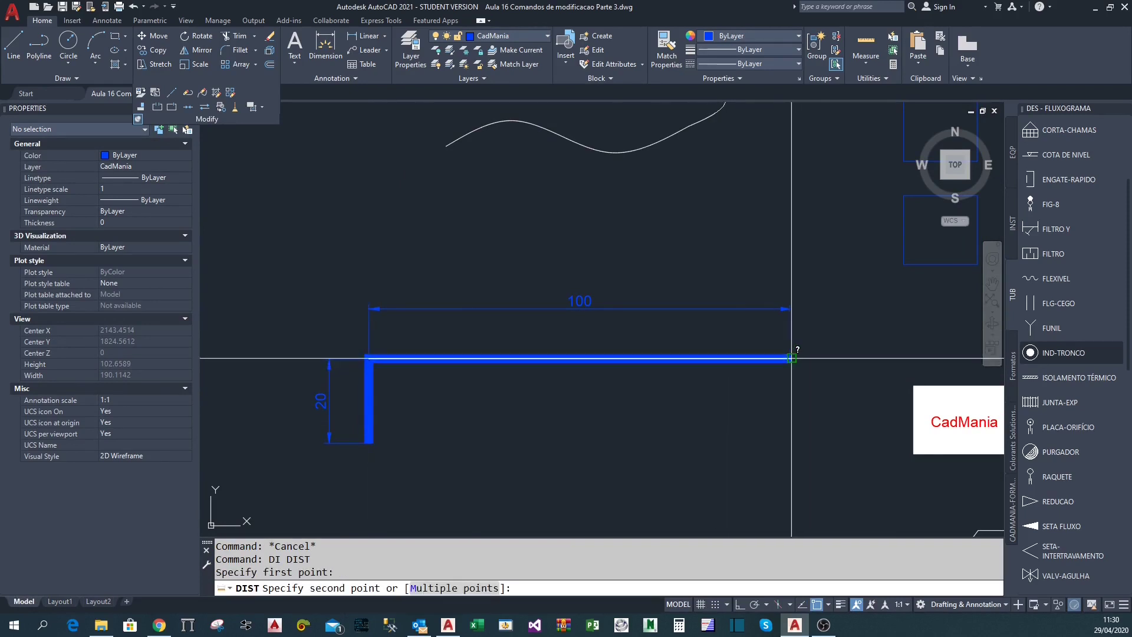
pyautogui.click(792, 358)
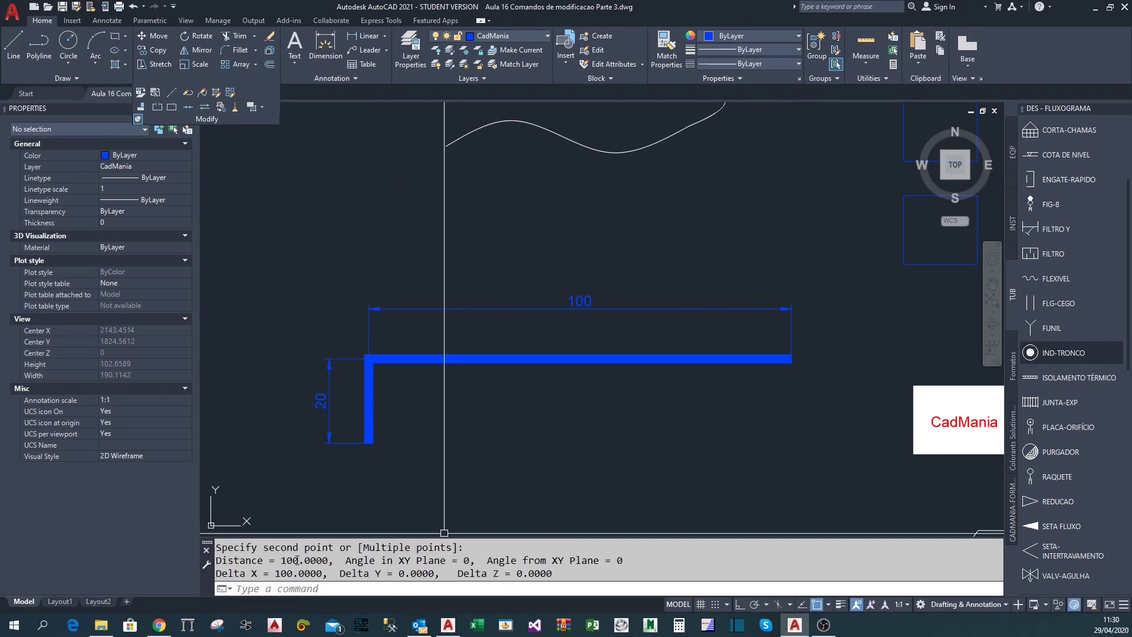
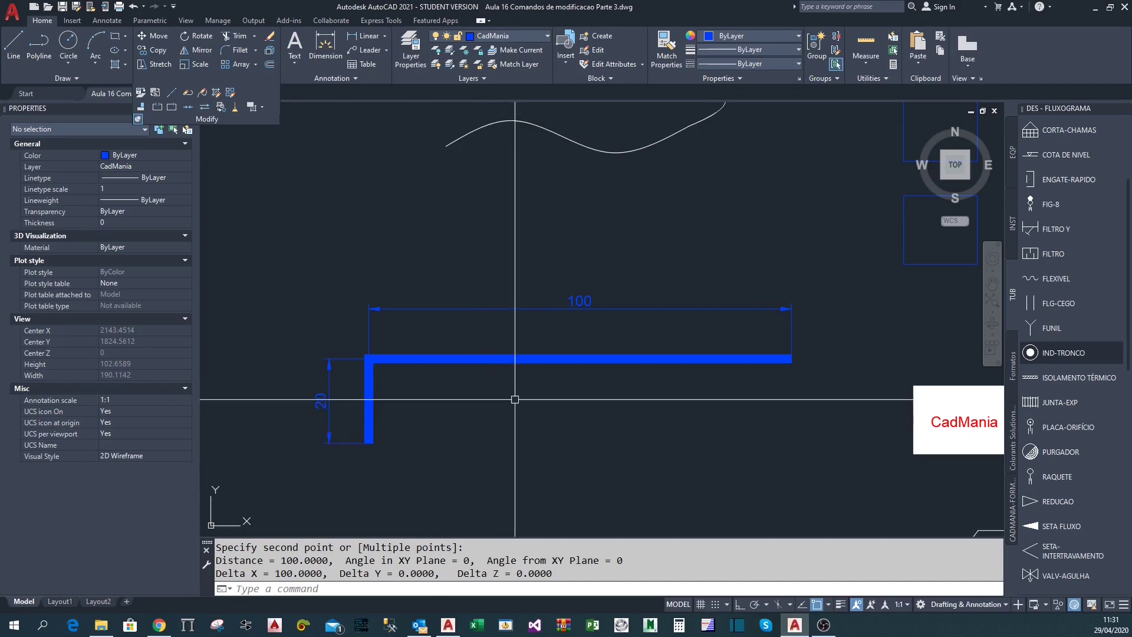
# Examine the polyline's horizontal dimension and its properties in model space, then clear the selection
pyautogui.click(594, 330)
pyautogui.click(566, 284)
pyautogui.scroll(3, 566, 283)
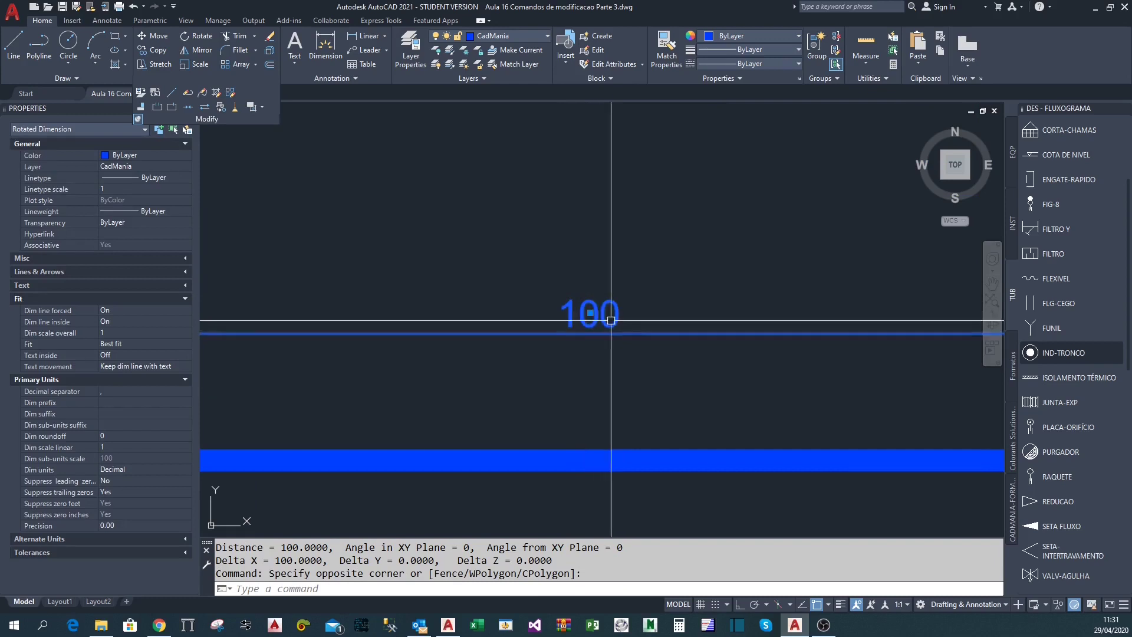
pyautogui.scroll(-2, 606, 306)
pyautogui.press('Escape')
pyautogui.scroll(2, 589, 359)
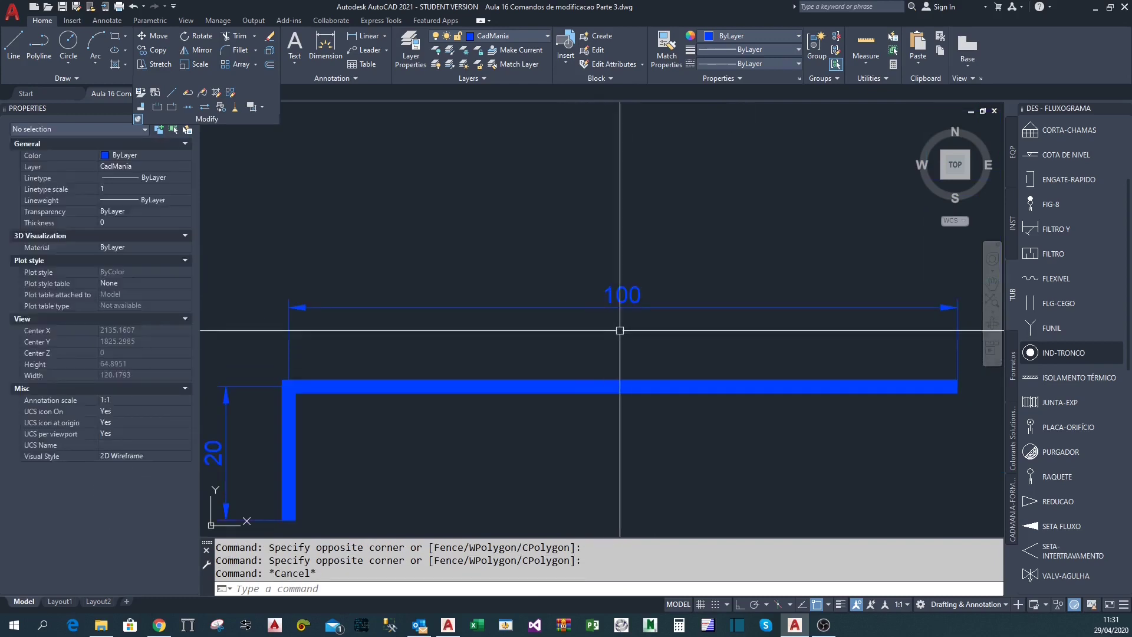
pyautogui.scroll(-2, 643, 328)
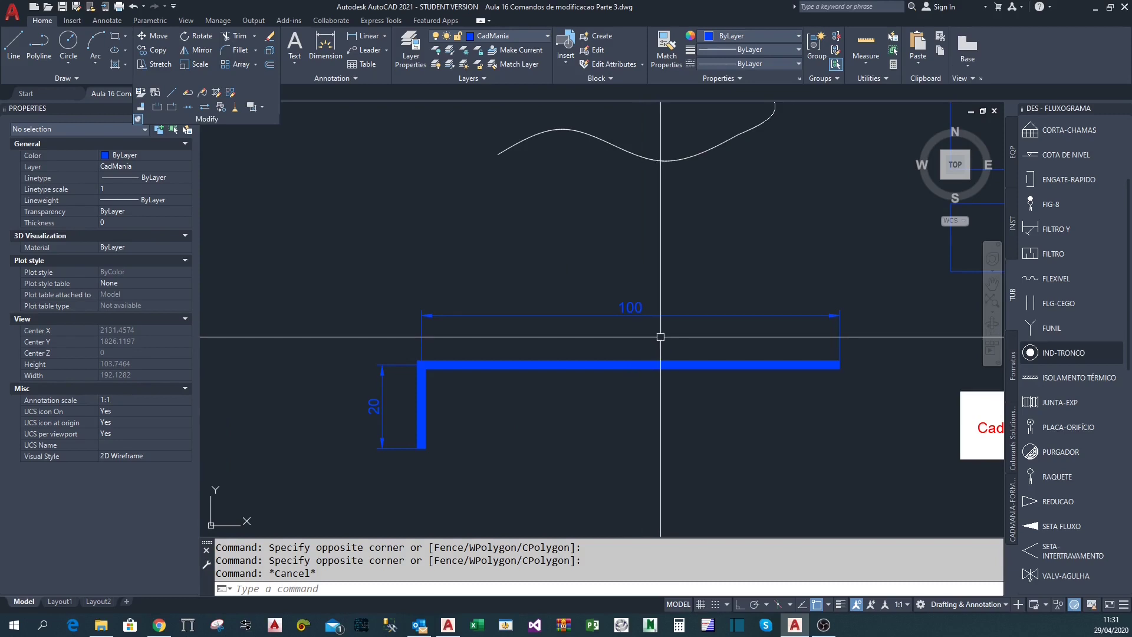
# Set the horizontal dimension's linear dimension scale to 2 in model space
pyautogui.click(692, 327)
pyautogui.click(625, 297)
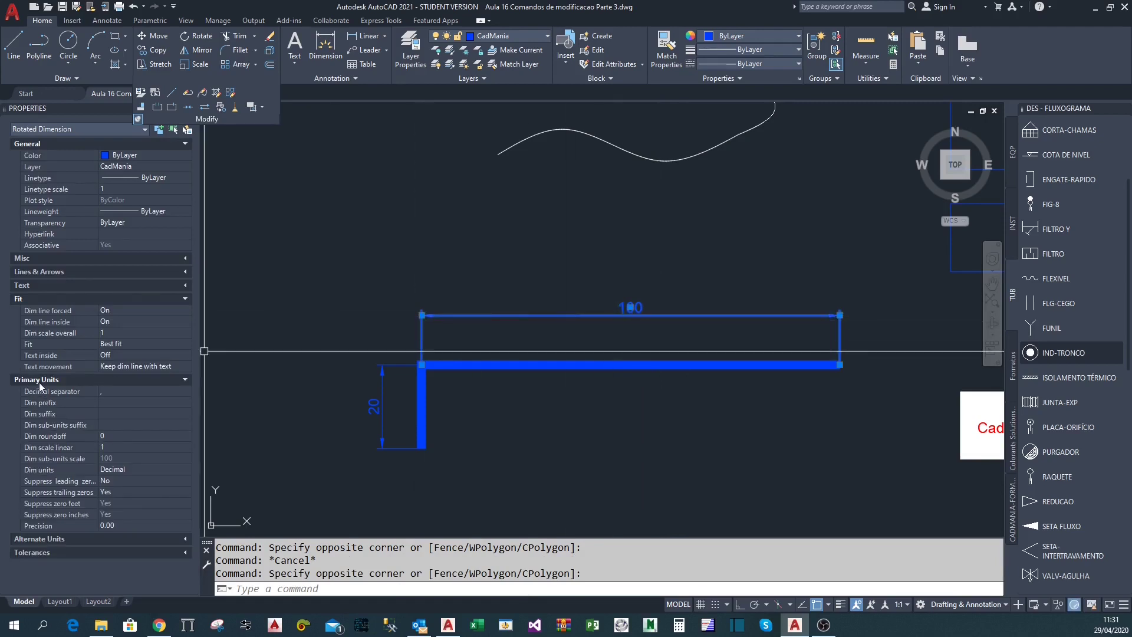
pyautogui.click(37, 451)
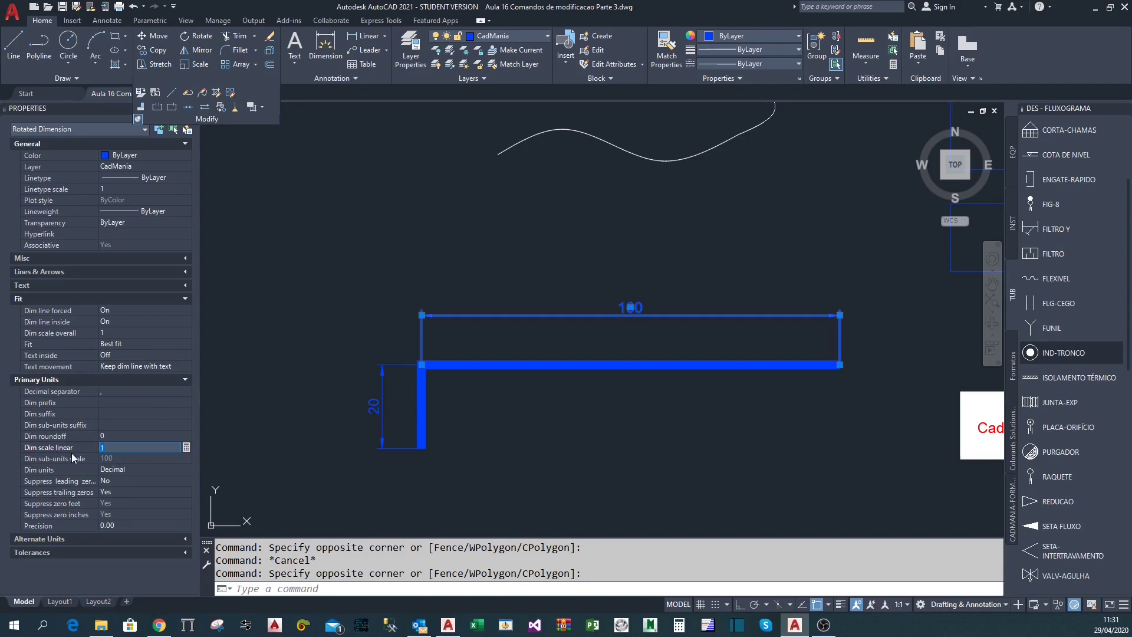
pyautogui.write('2')
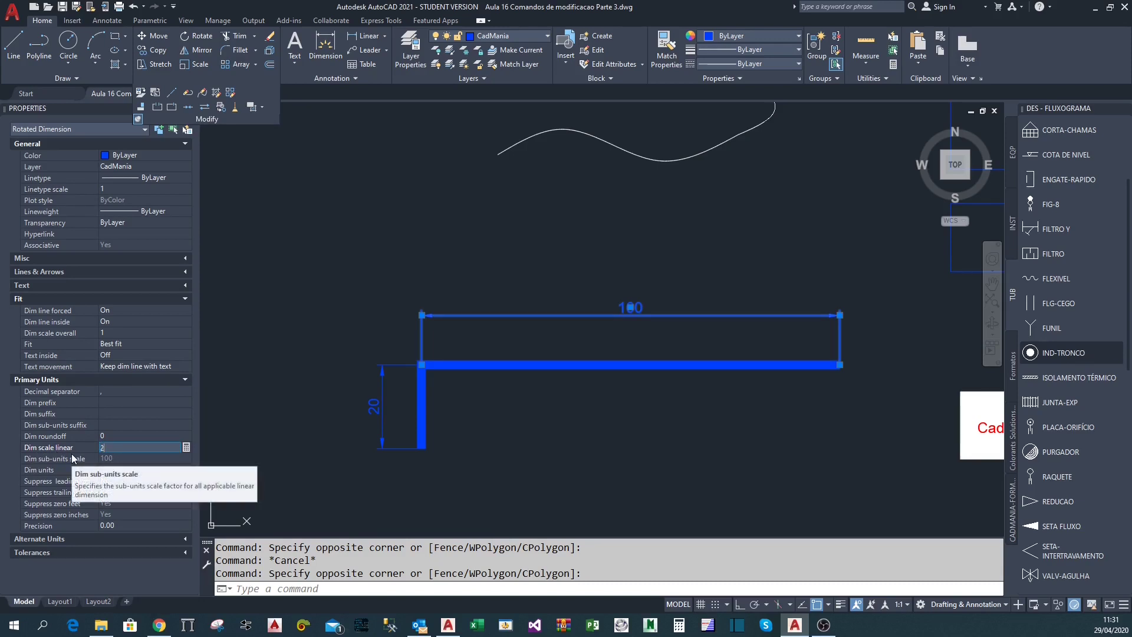
pyautogui.press('Return')
pyautogui.scroll(5, 629, 309)
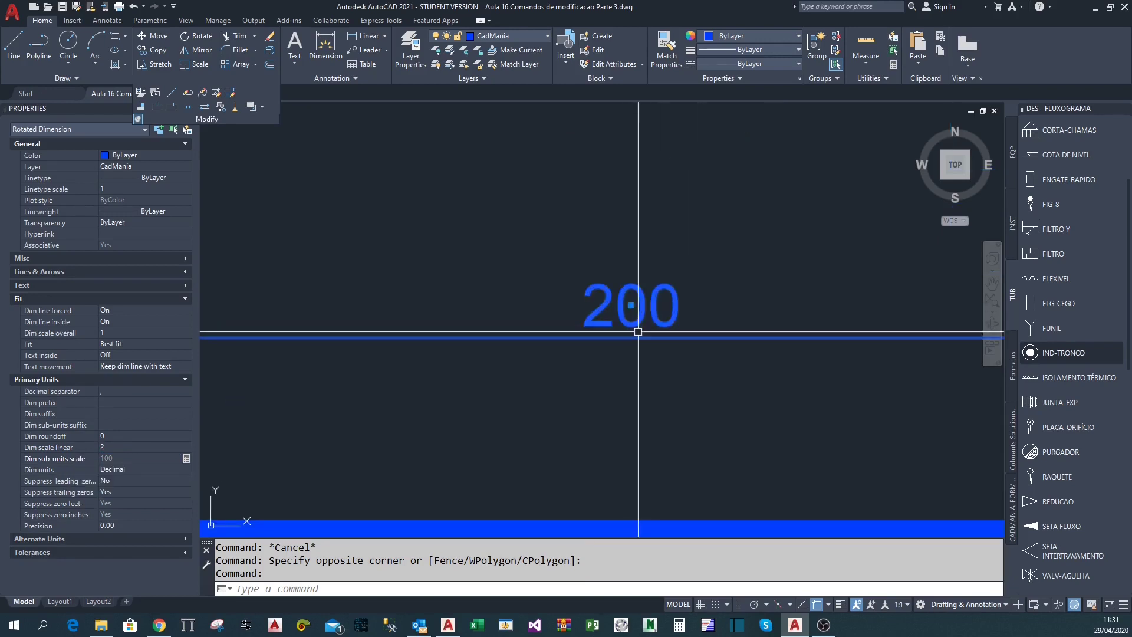
pyautogui.scroll(-5, 614, 320)
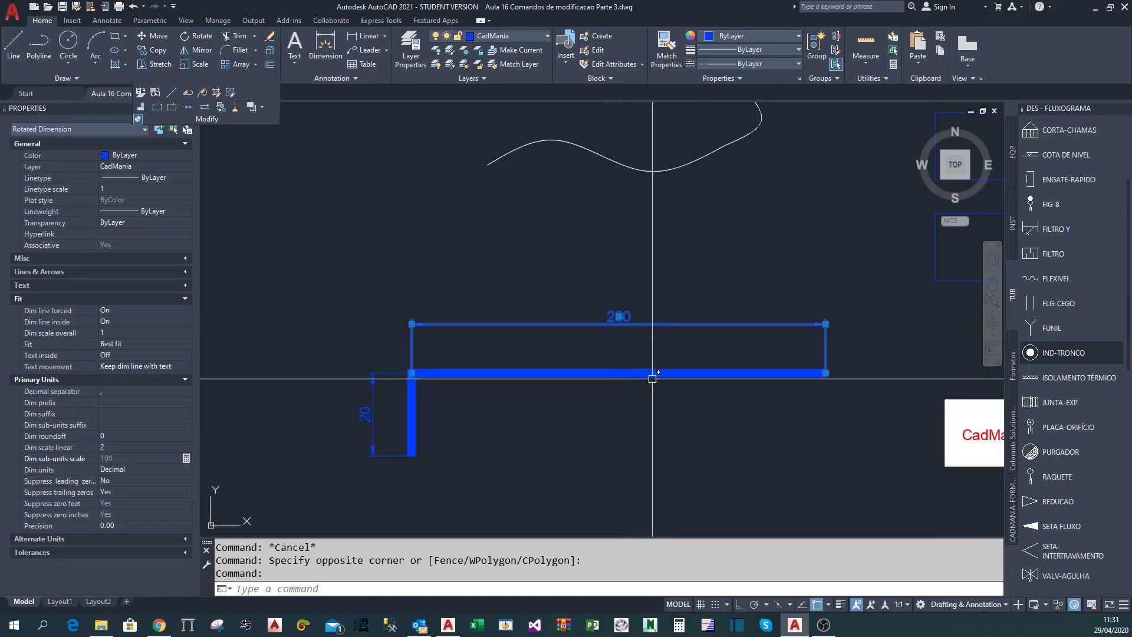
pyautogui.press('Escape')
pyautogui.click(651, 391)
pyautogui.click(616, 354)
pyautogui.press('Escape')
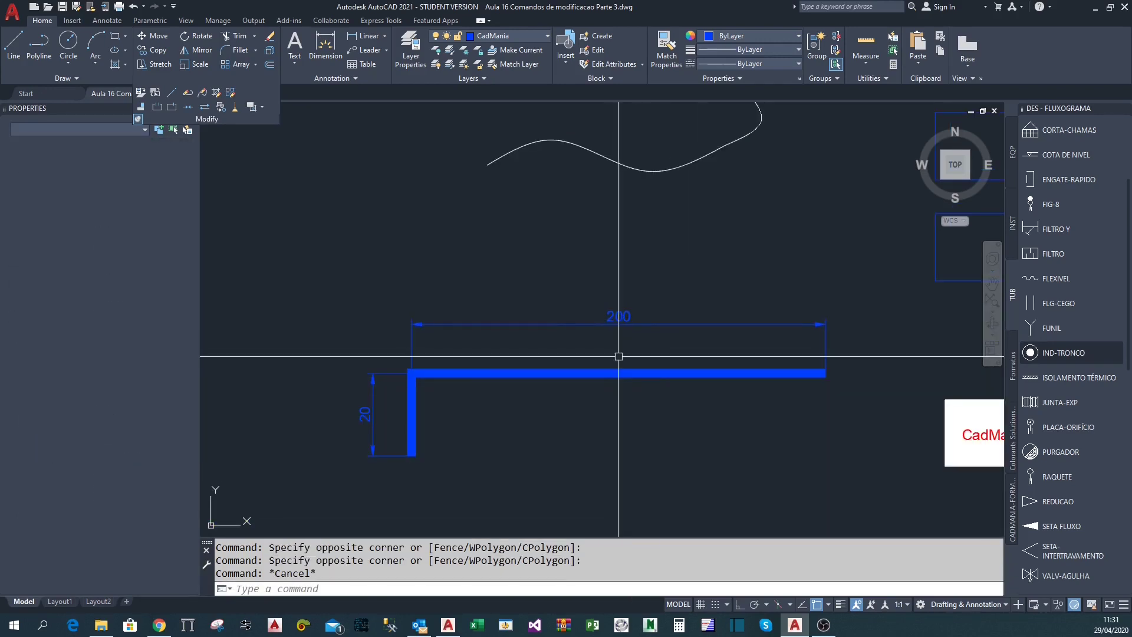
# Select the polyline's horizontal dimension and set its linear dimension scale to 1
pyautogui.click(552, 335)
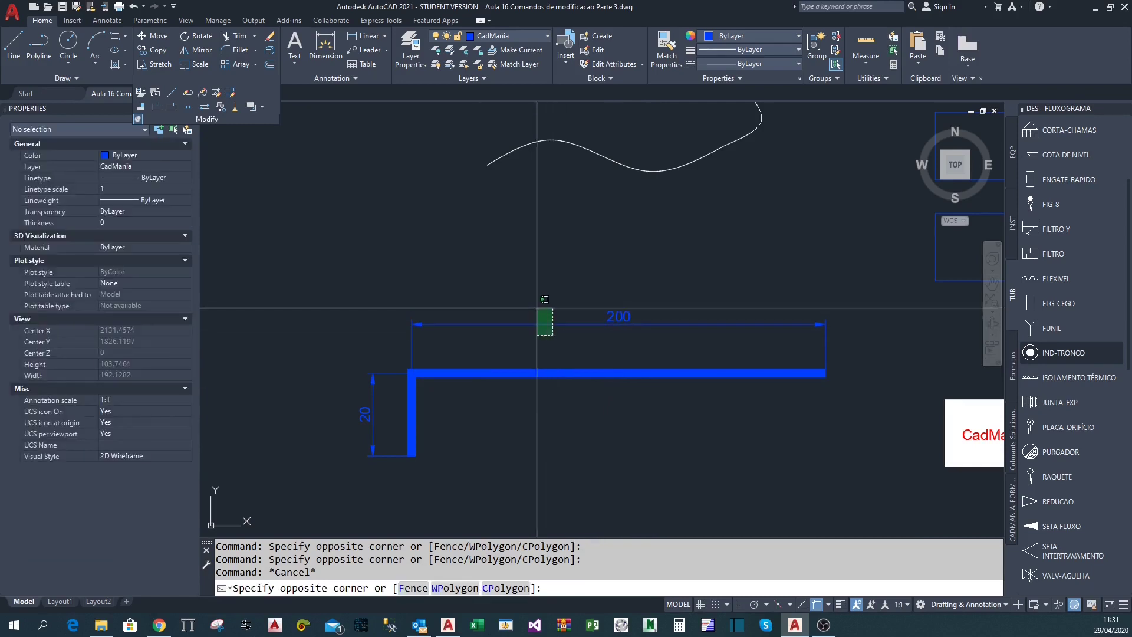
pyautogui.click(536, 307)
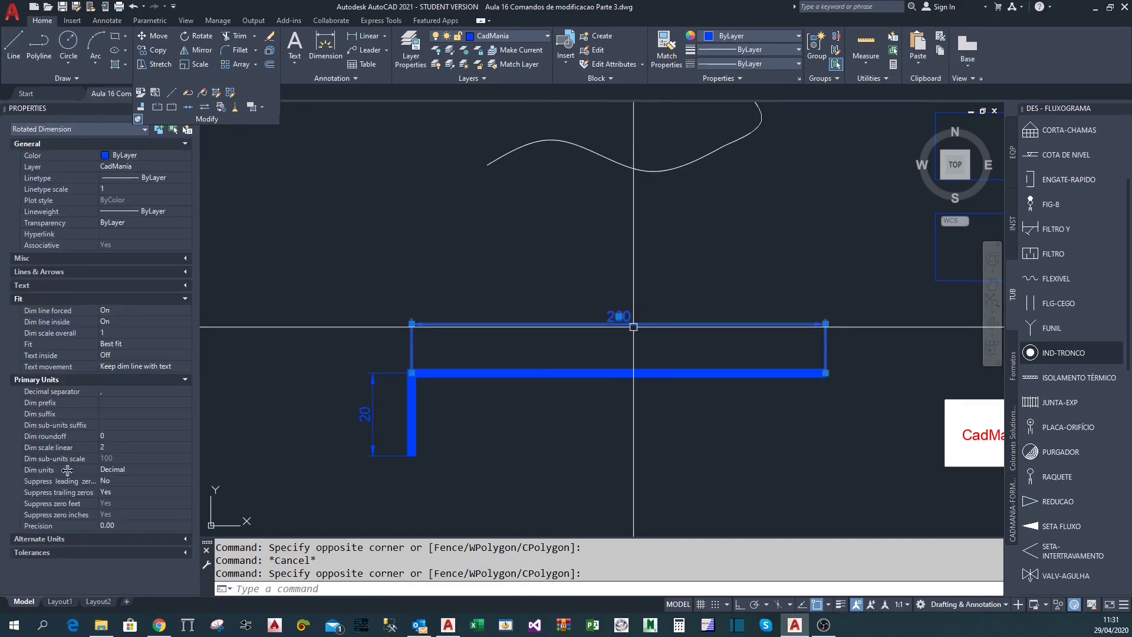
pyautogui.click(109, 450)
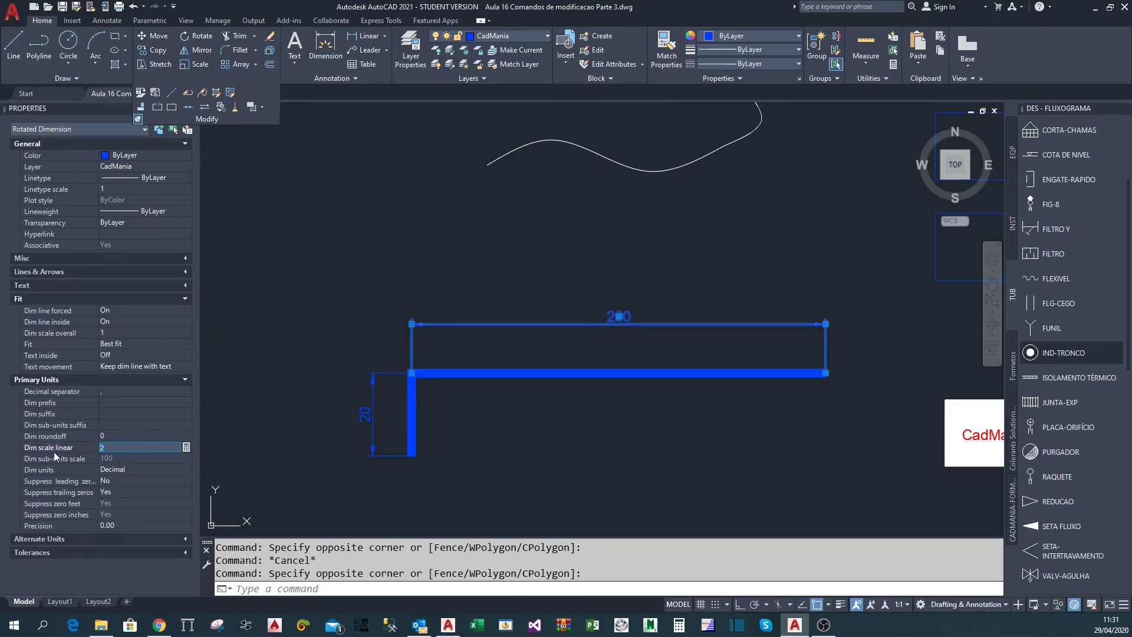
pyautogui.write('1')
pyautogui.press('Return')
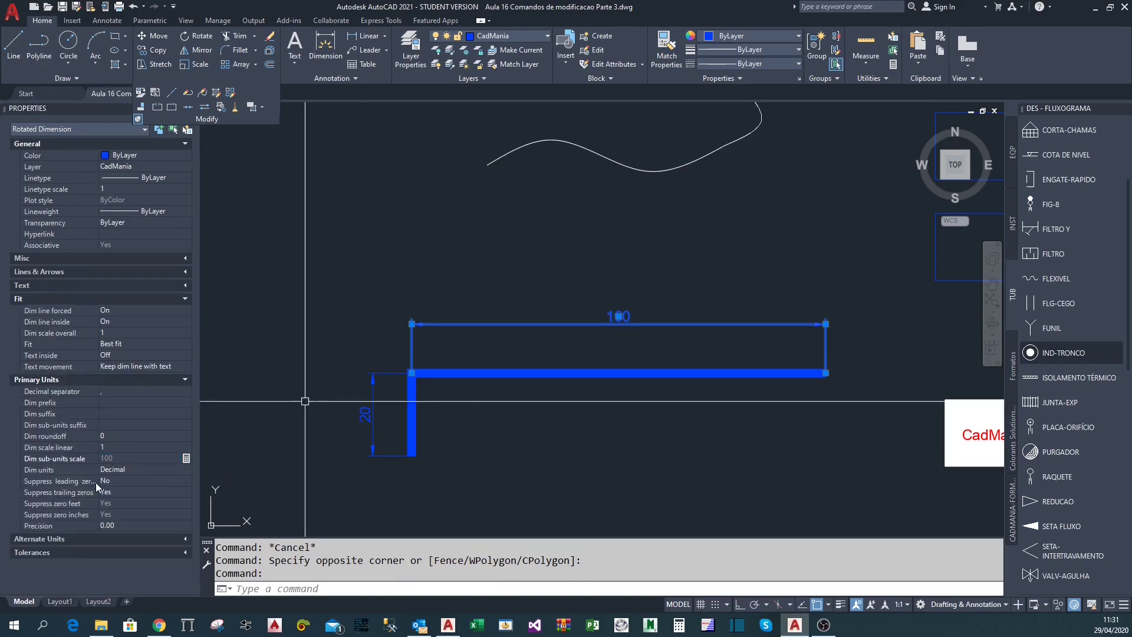
# Set the horizontal dimension's overall scale to 2 to inspect its text and arrow size, and restore it to 1
pyautogui.click(62, 333)
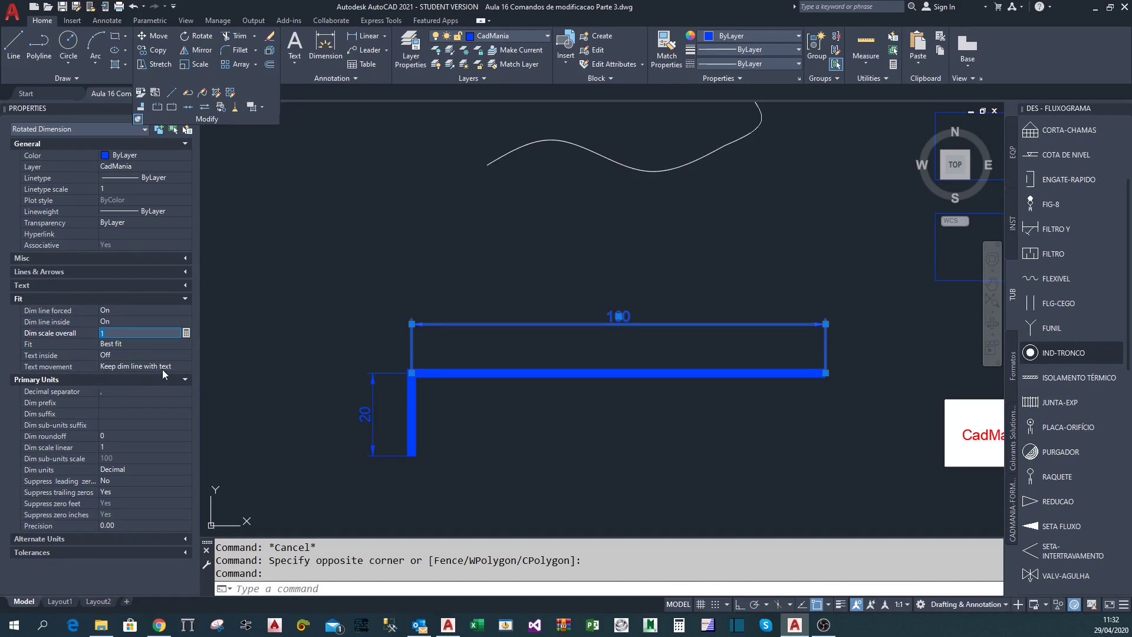
pyautogui.click(71, 354)
pyautogui.scroll(2, 589, 310)
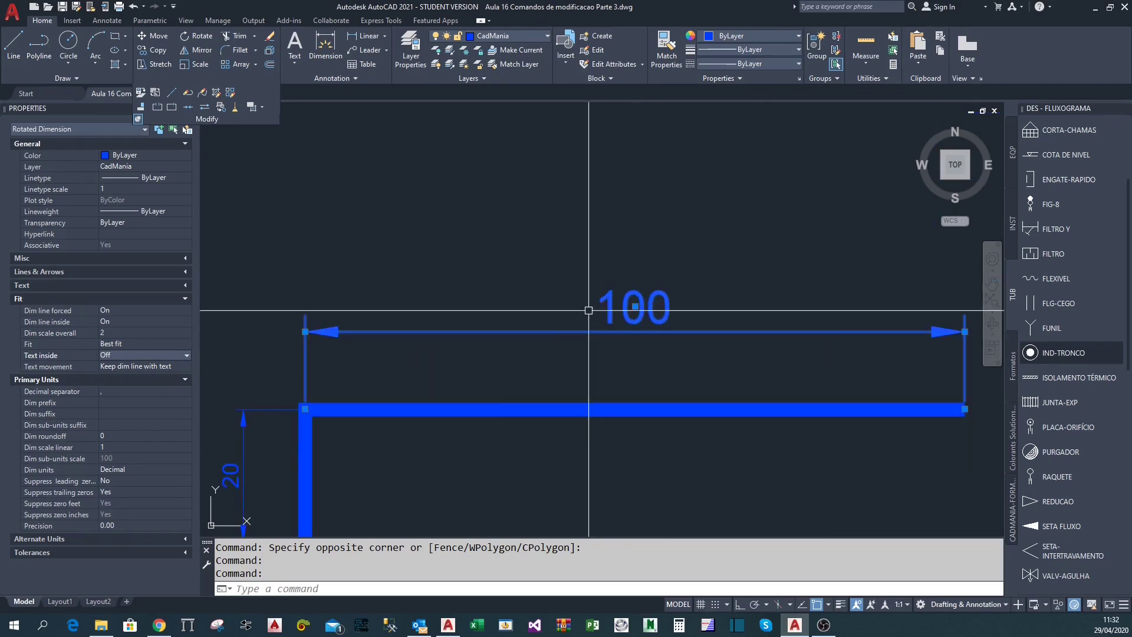
pyautogui.scroll(-2, 728, 354)
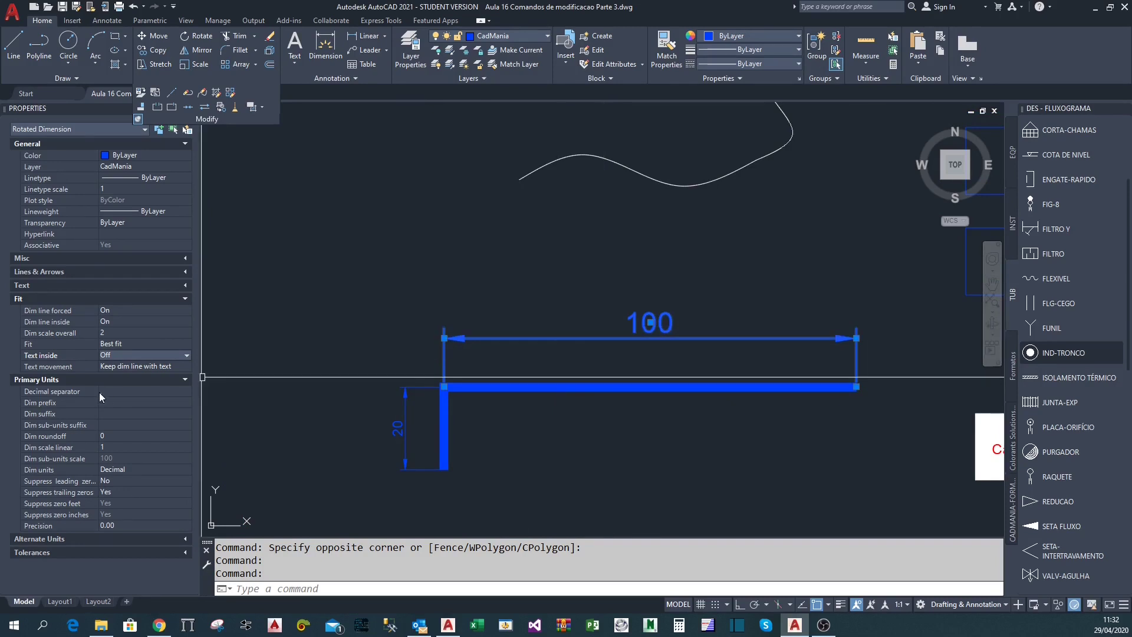
pyautogui.click(117, 334)
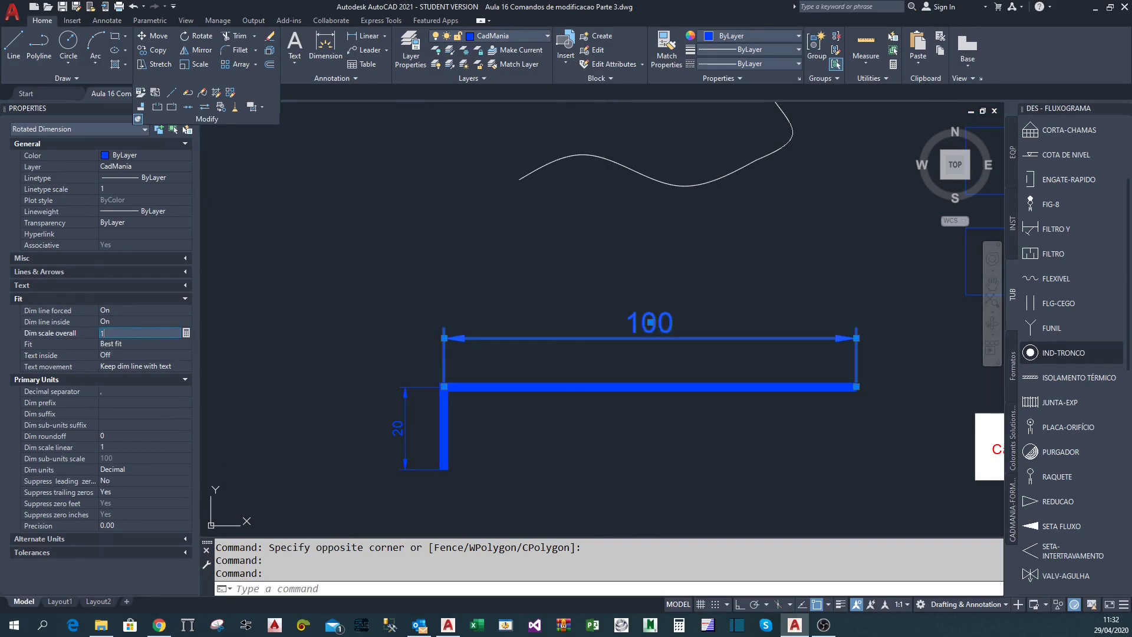
pyautogui.press('Return')
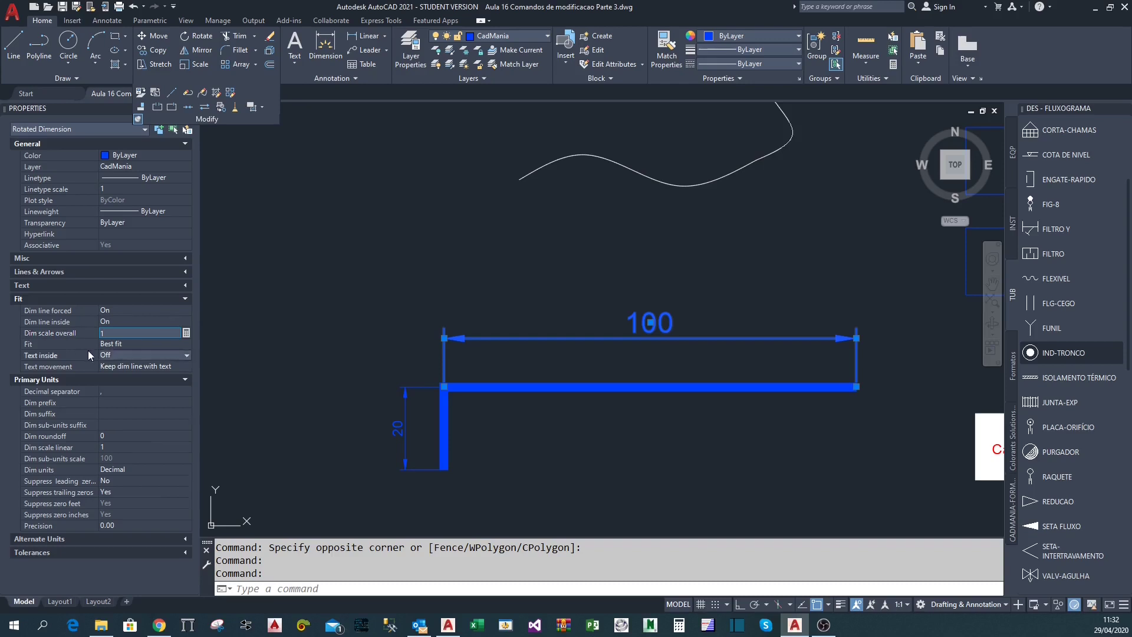
# Switch to Layout1 and lock the display of the viewport that shows the model drawing
pyautogui.press('Escape')
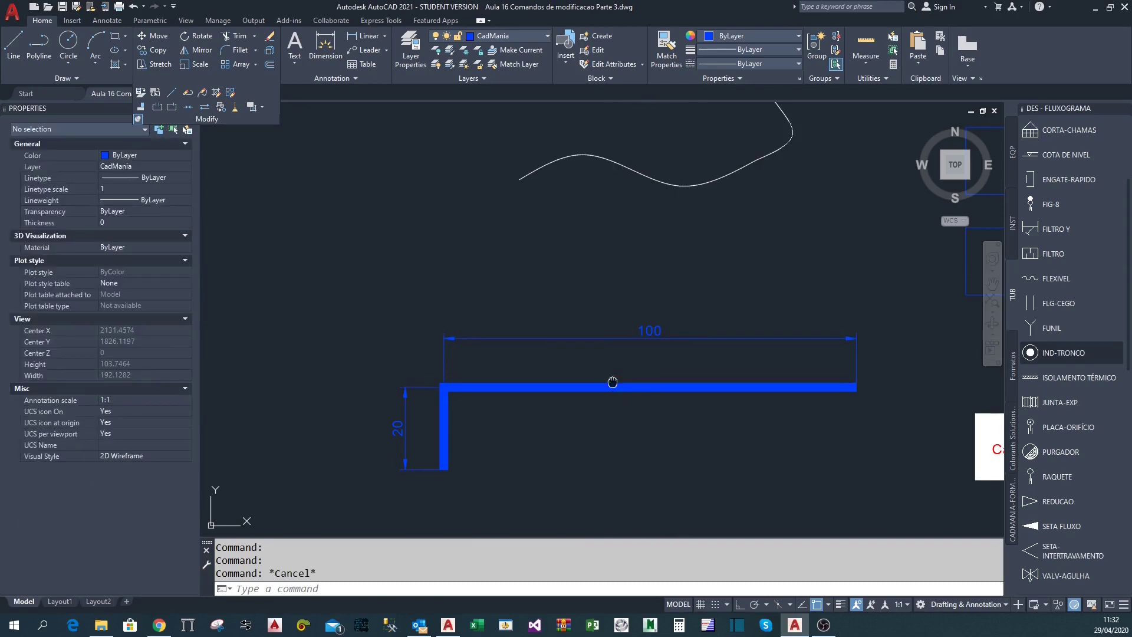
pyautogui.moveTo(682, 384); pyautogui.dragTo(666, 345, button='middle')
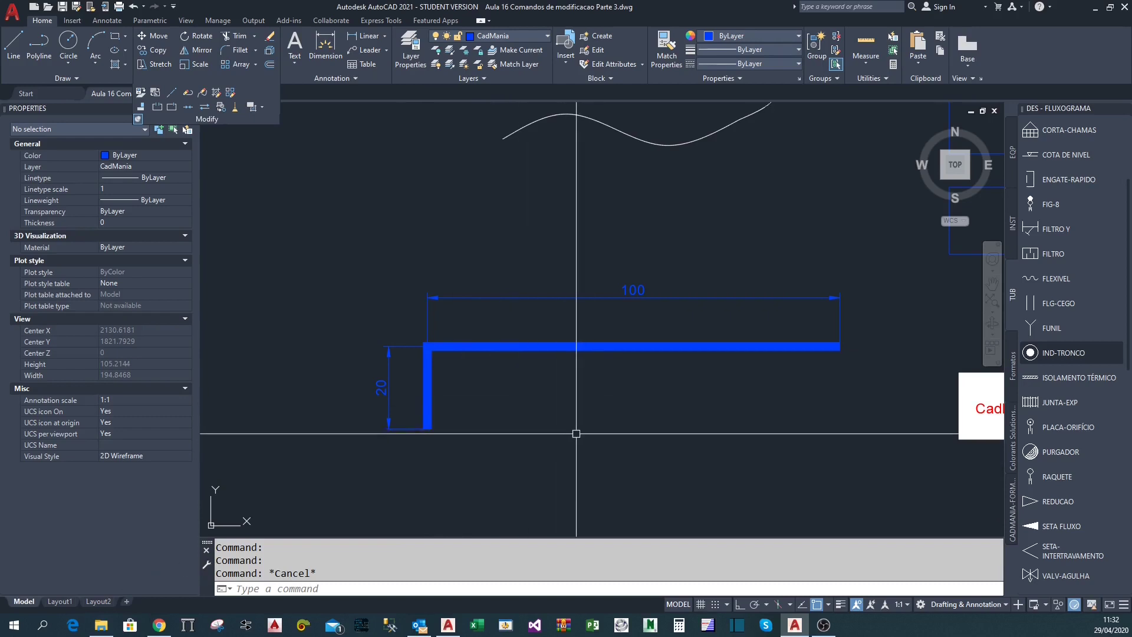
pyautogui.click(61, 602)
pyautogui.click(635, 415)
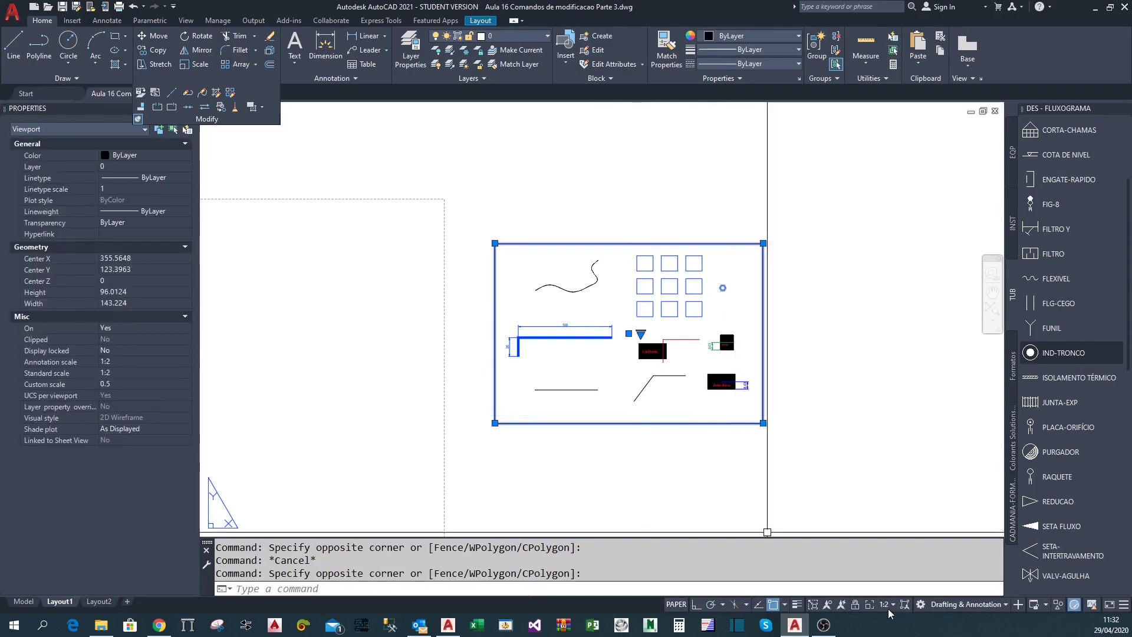
pyautogui.click(855, 605)
pyautogui.scroll(2, 597, 347)
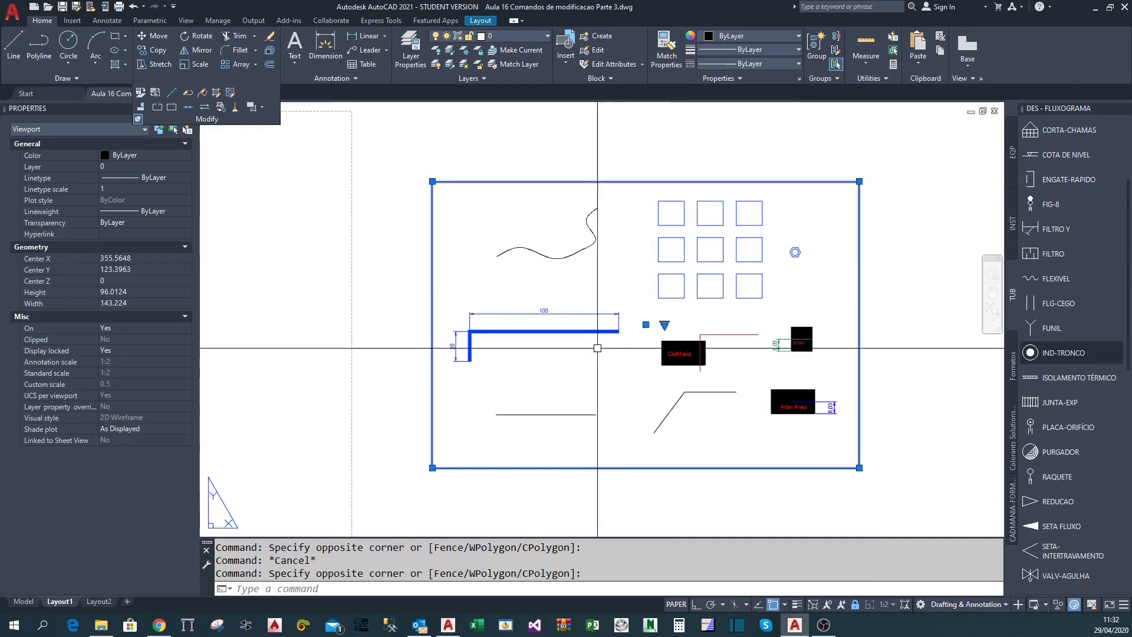
pyautogui.scroll(2, 597, 348)
pyautogui.scroll(-2, 581, 353)
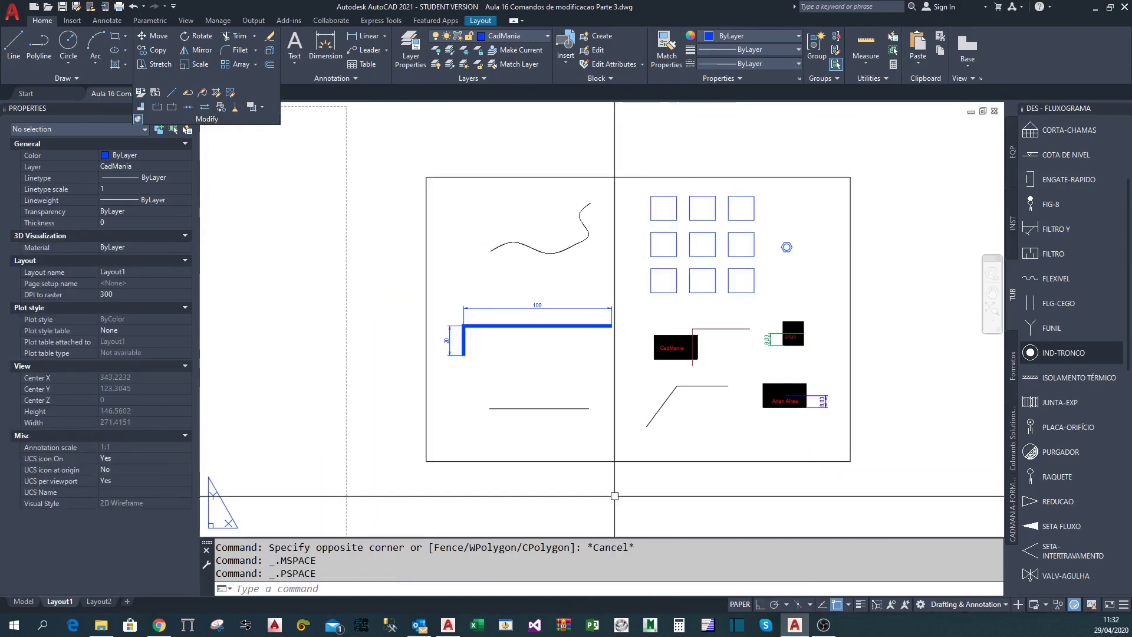
# Transfer the thick blue L-shaped polyline and its two dimensions from model space to paper space with Change Space
pyautogui.doubleClick(563, 375)
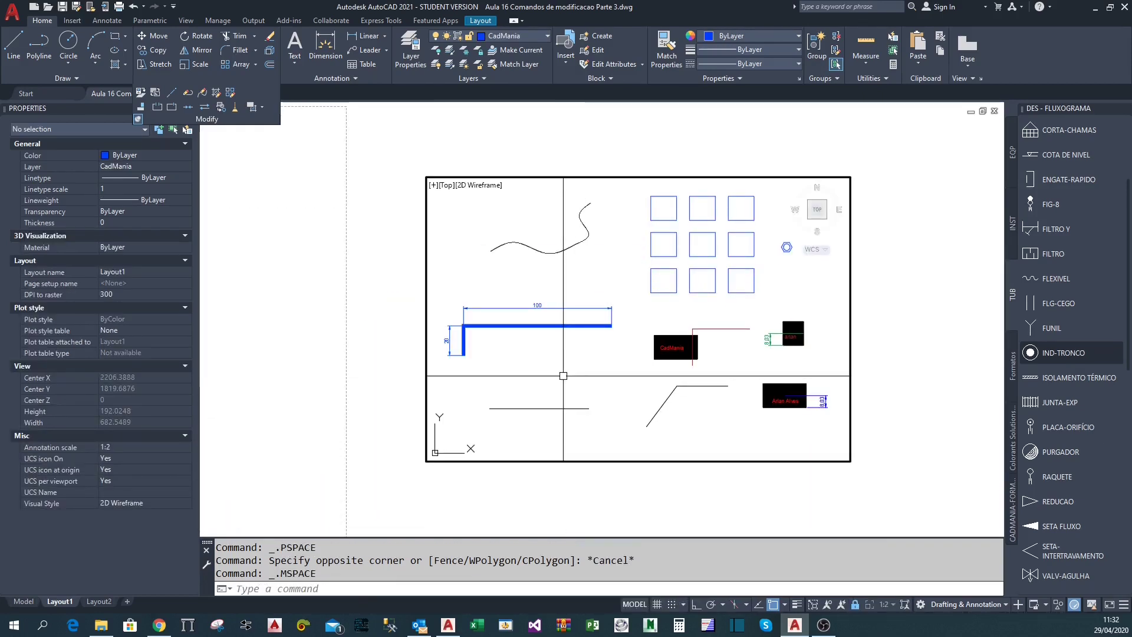
pyautogui.click(154, 93)
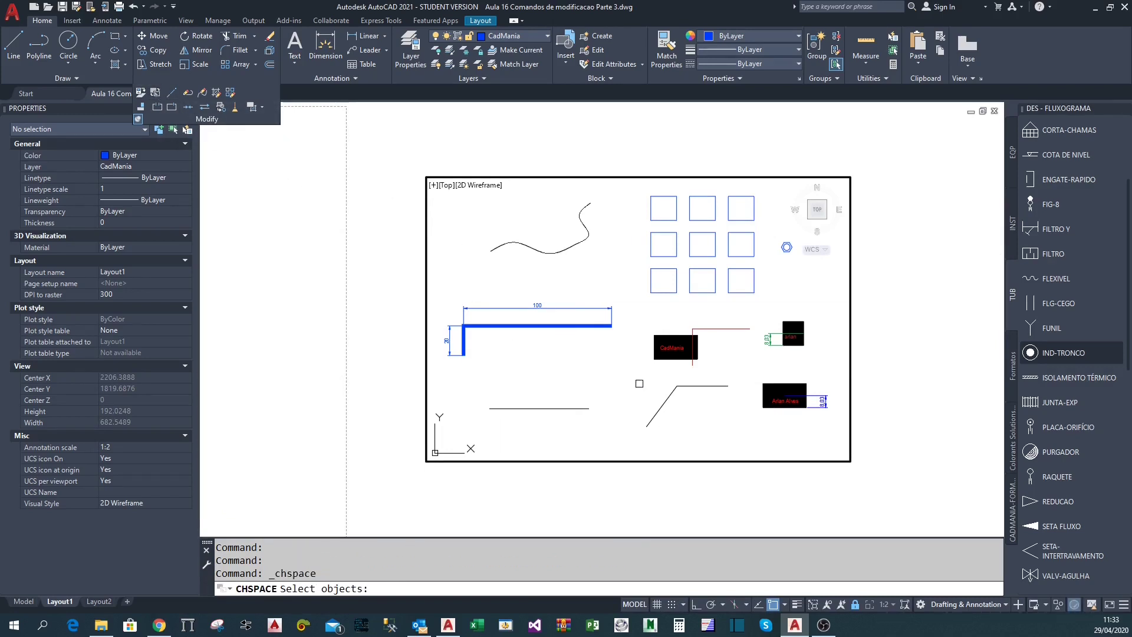
pyautogui.click(628, 382)
pyautogui.click(469, 297)
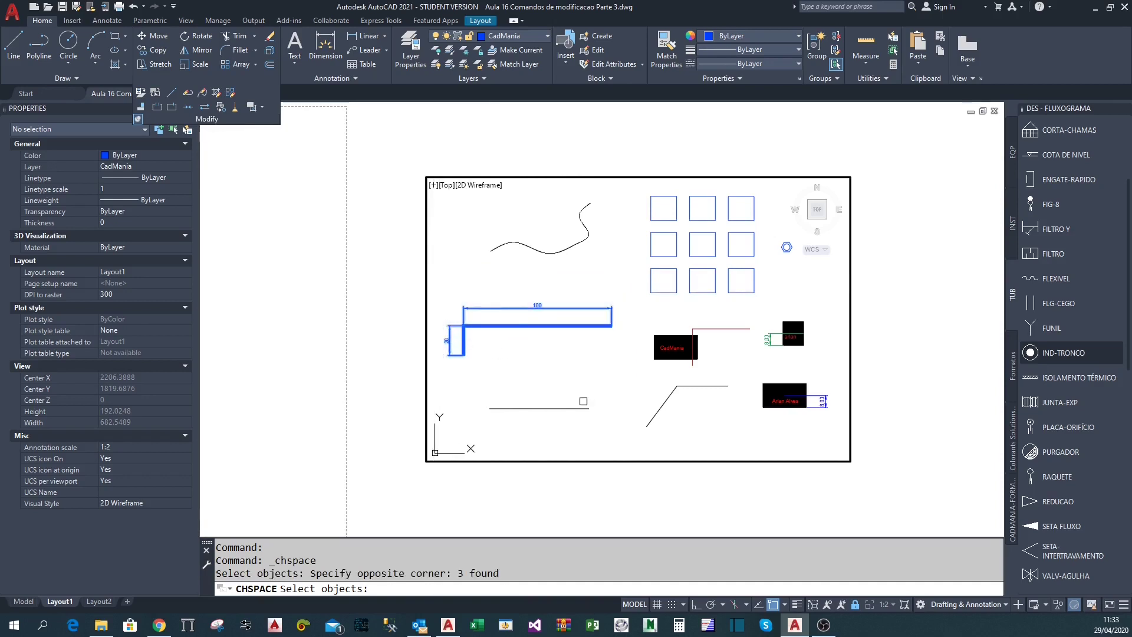
pyautogui.press('Return')
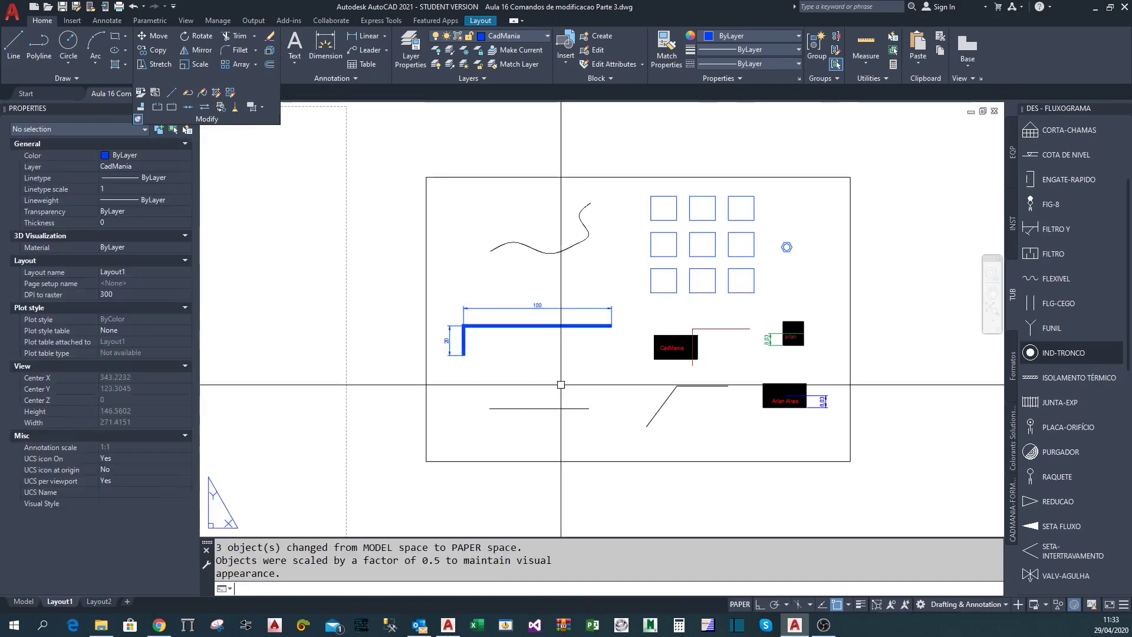
# Stretch the viewport's left side inward with Ortho on, narrowing it to about 75 units so the L-shaped polyline lies outside it
pyautogui.scroll(-3, 567, 439)
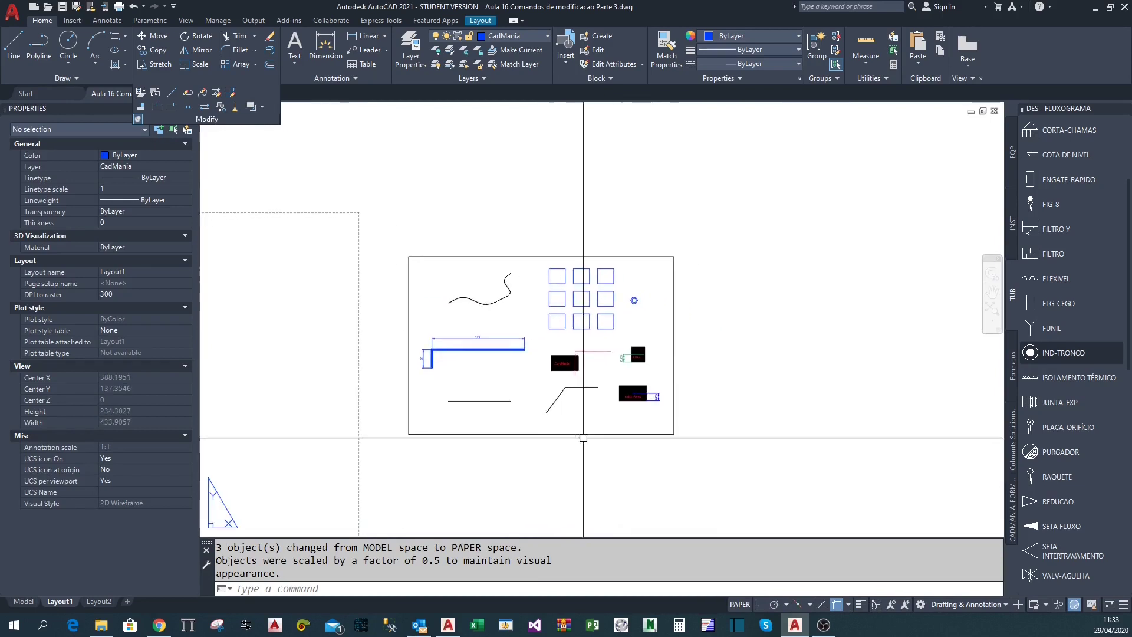
pyautogui.click(510, 464)
pyautogui.click(449, 416)
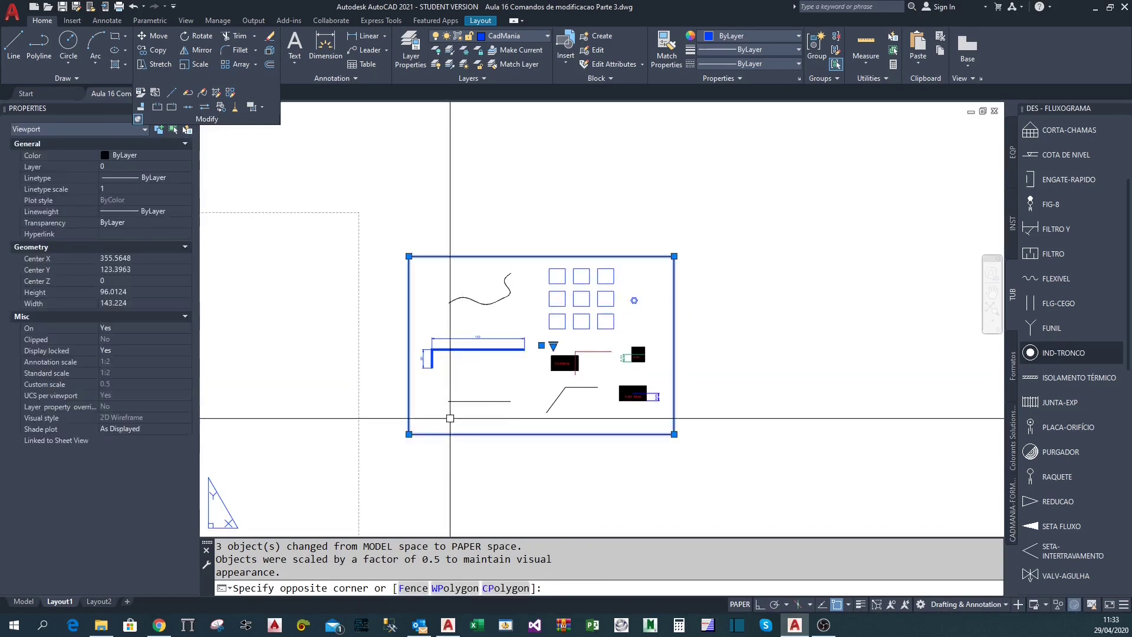
pyautogui.scroll(2, 475, 355)
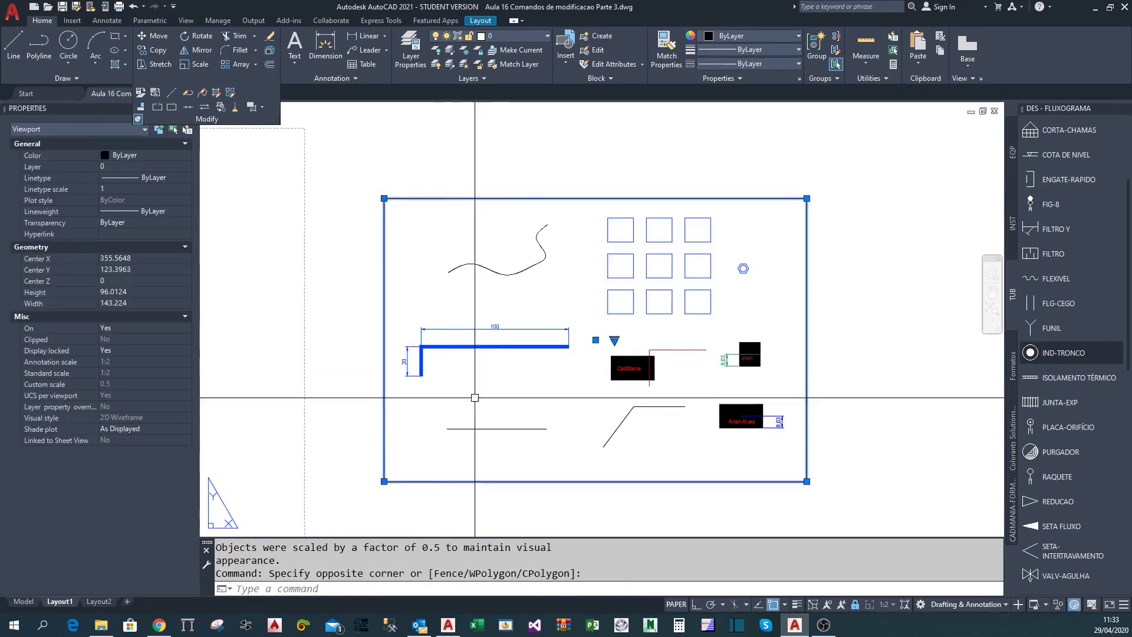
pyautogui.click(384, 481)
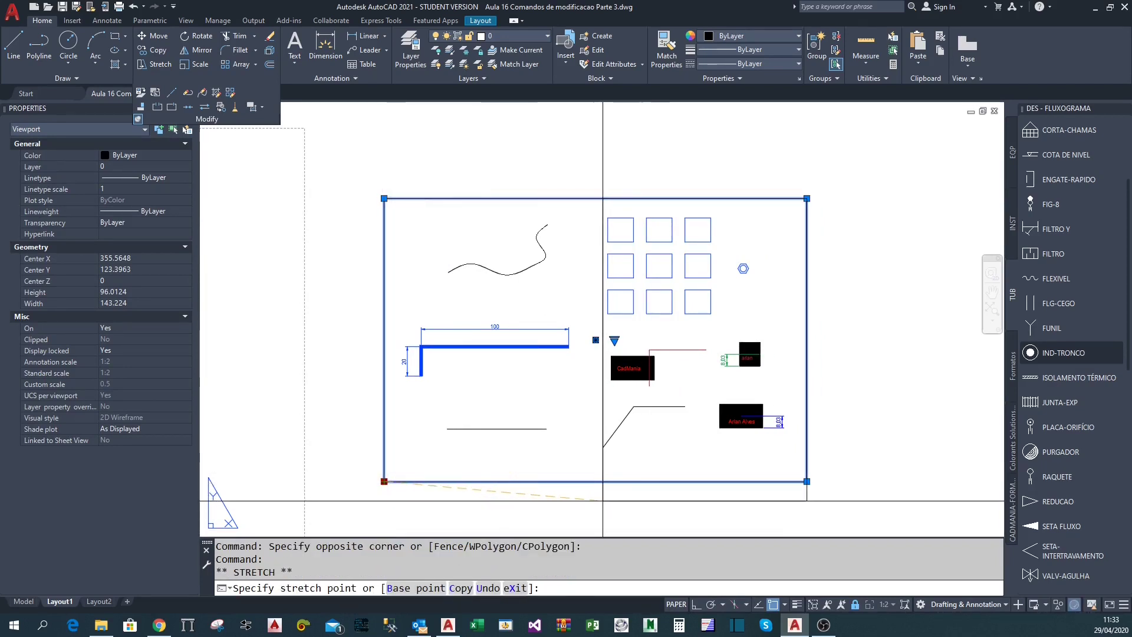
pyautogui.press('F8')
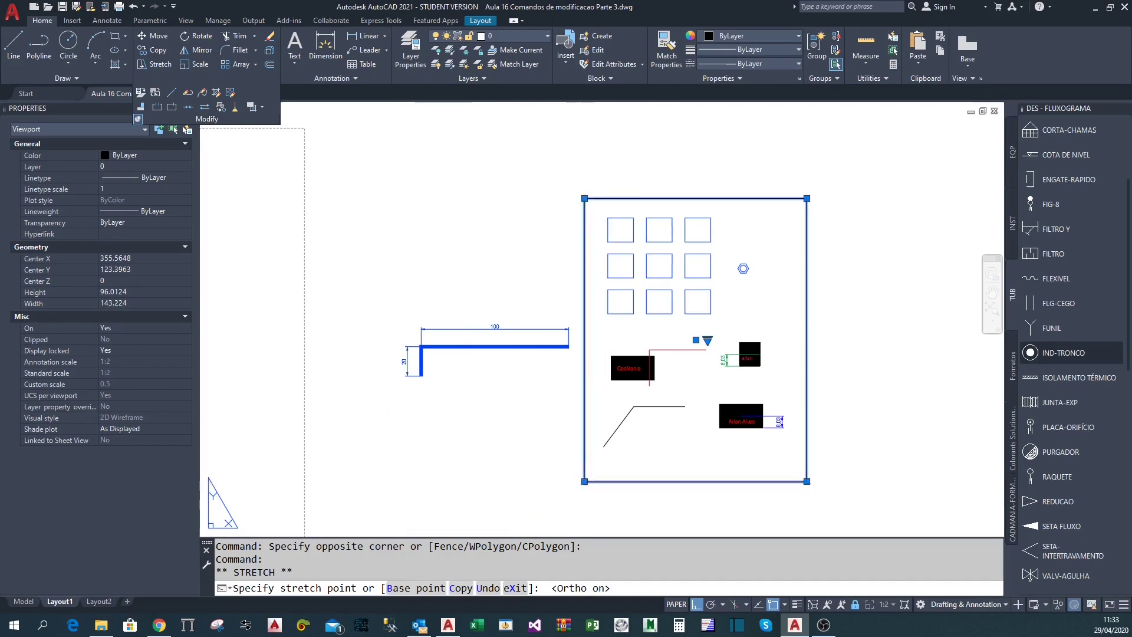
pyautogui.click(584, 481)
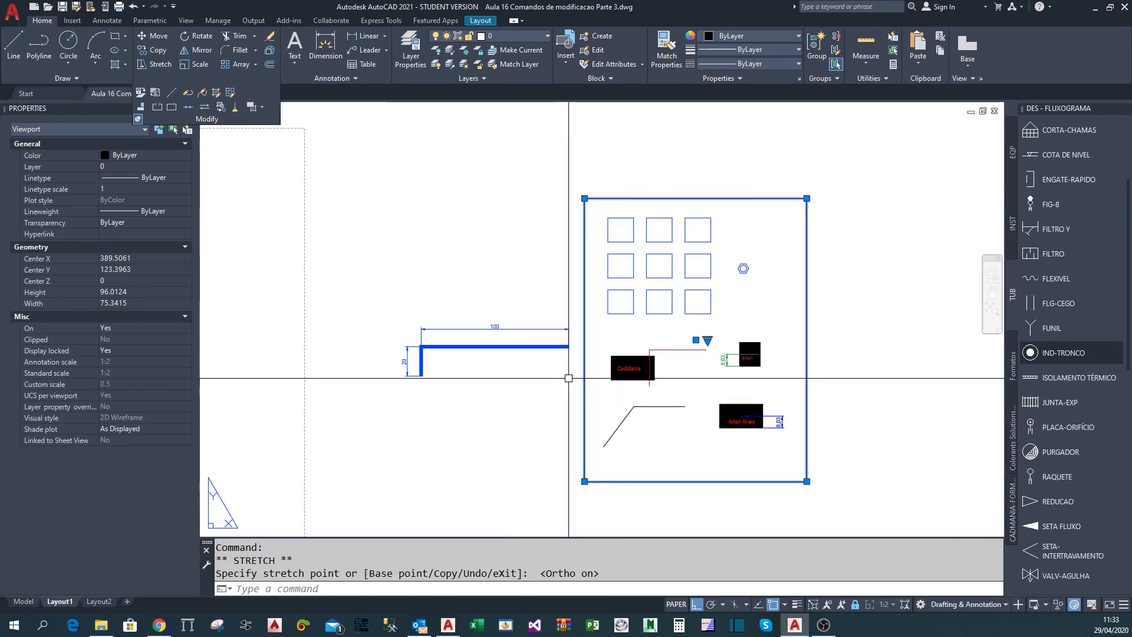
pyautogui.press('Escape')
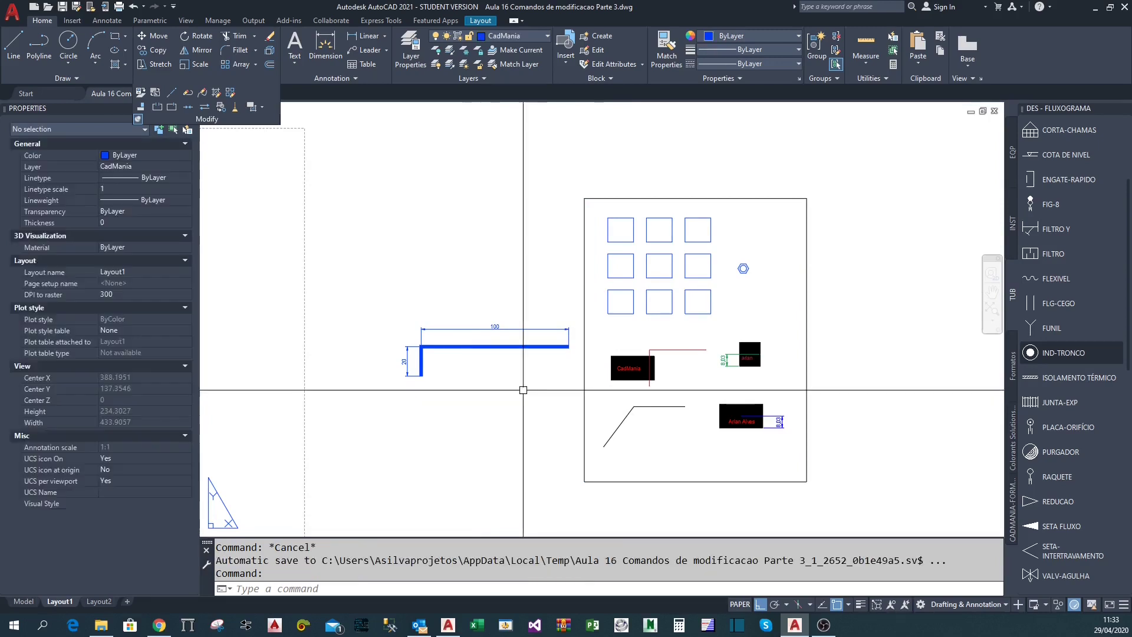
# Select the L-shaped polyline and its dimensions outside the viewport to examine them as paper space objects
pyautogui.click(571, 422)
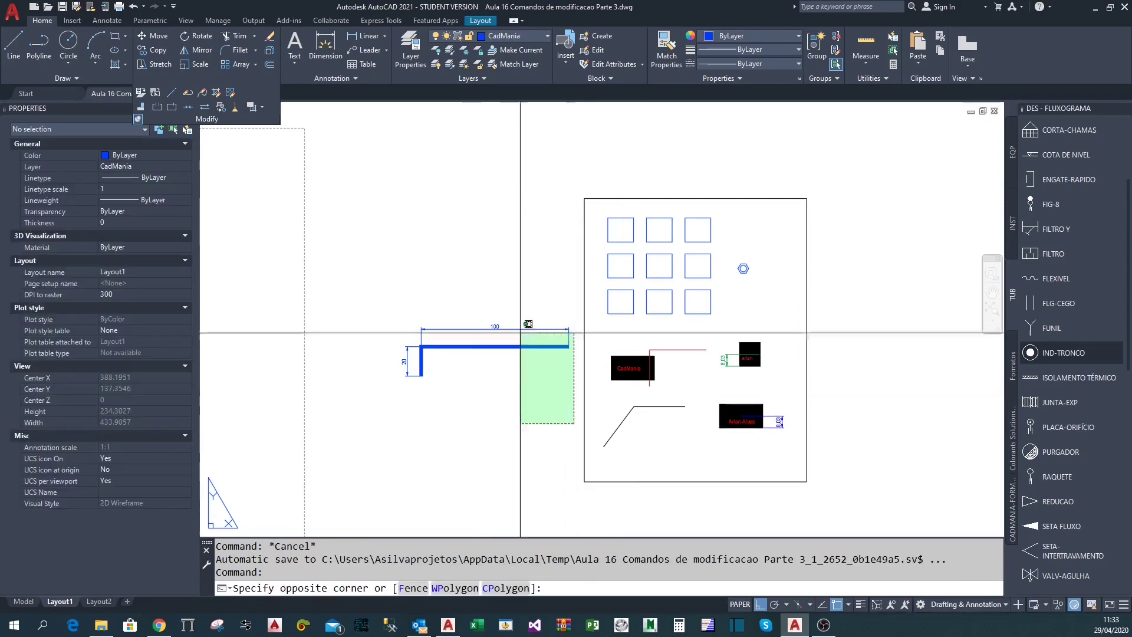
pyautogui.click(389, 307)
pyautogui.scroll(4, 422, 346)
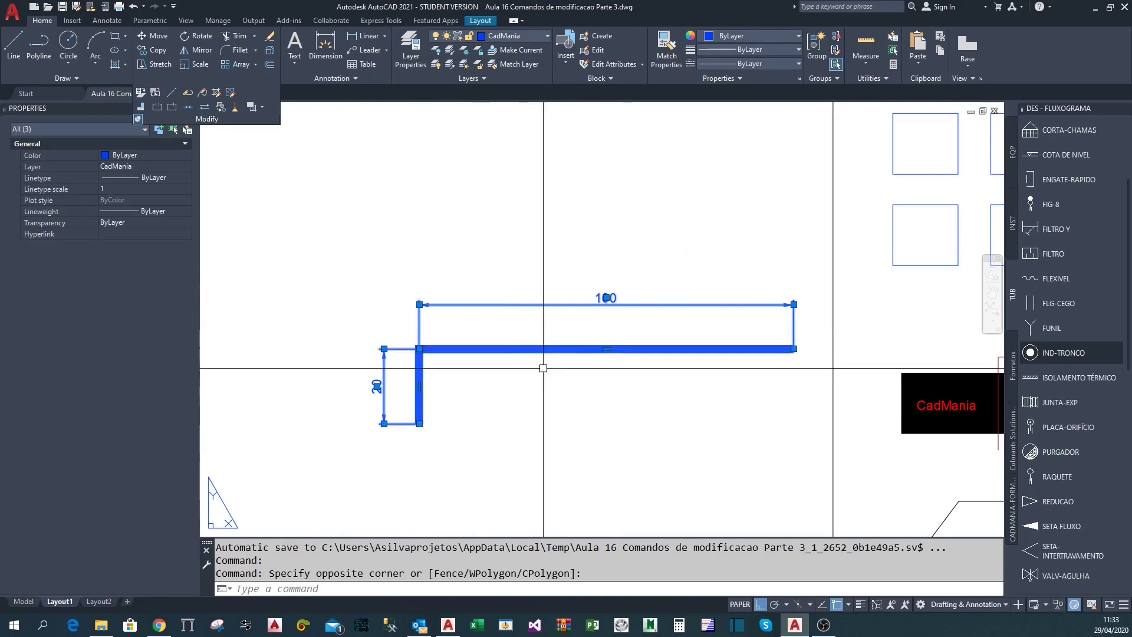
pyautogui.press('Escape')
pyautogui.click(548, 349)
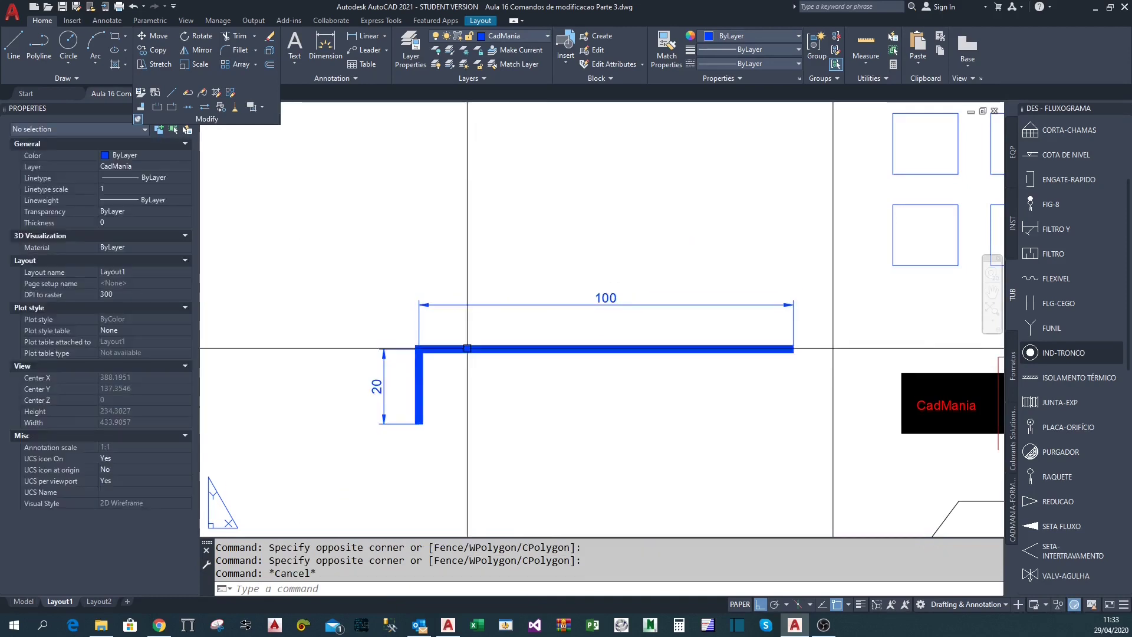
pyautogui.moveTo(586, 413)
pyautogui.mouseDown(button='middle')
pyautogui.moveTo(560, 415)
pyautogui.moveTo(575, 405)
pyautogui.mouseUp(button='middle')
pyautogui.press('Escape')
pyautogui.click(587, 306)
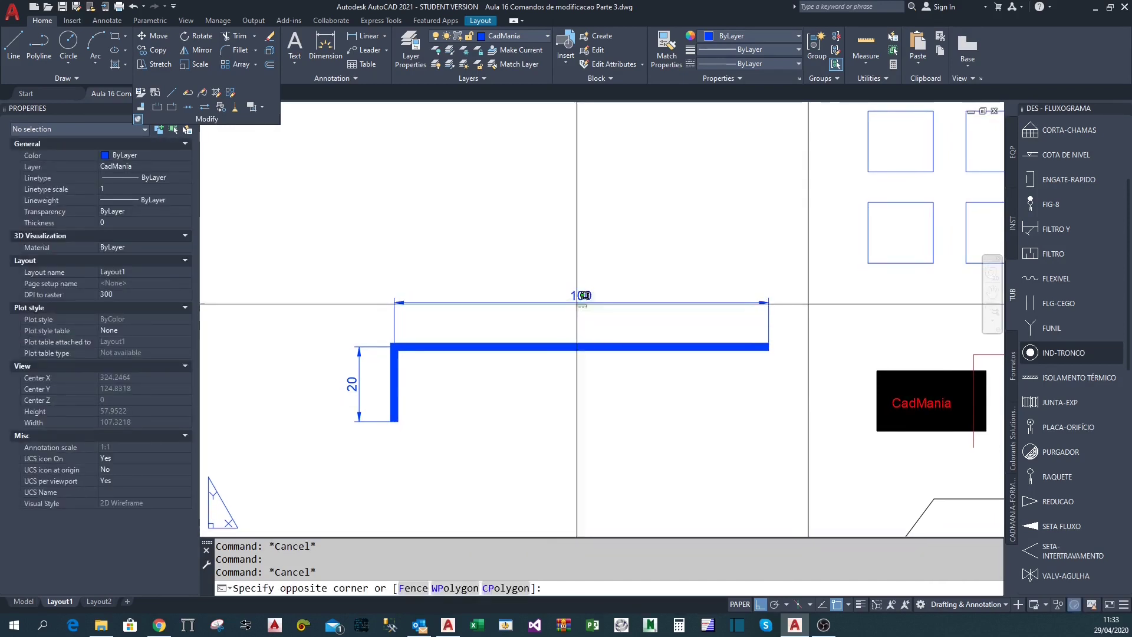
pyautogui.click(554, 273)
pyautogui.press('Escape')
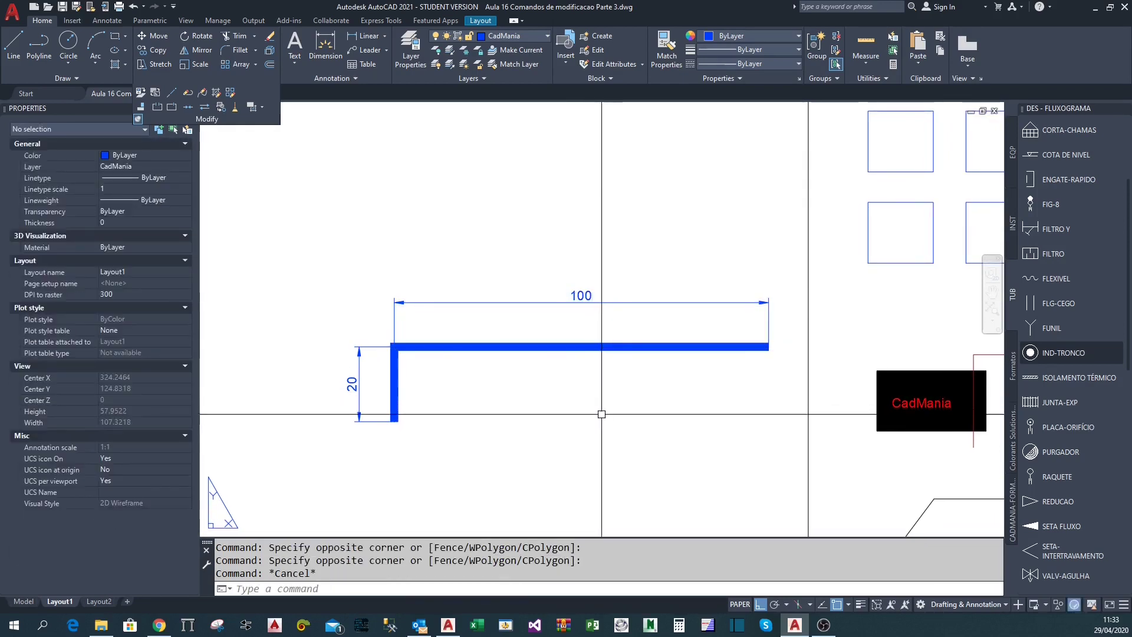
# Measure the L-shaped polyline's horizontal segment from endpoint to endpoint in paper space and read the distance
pyautogui.moveTo(601, 412); pyautogui.dragTo(591, 422, button='middle')
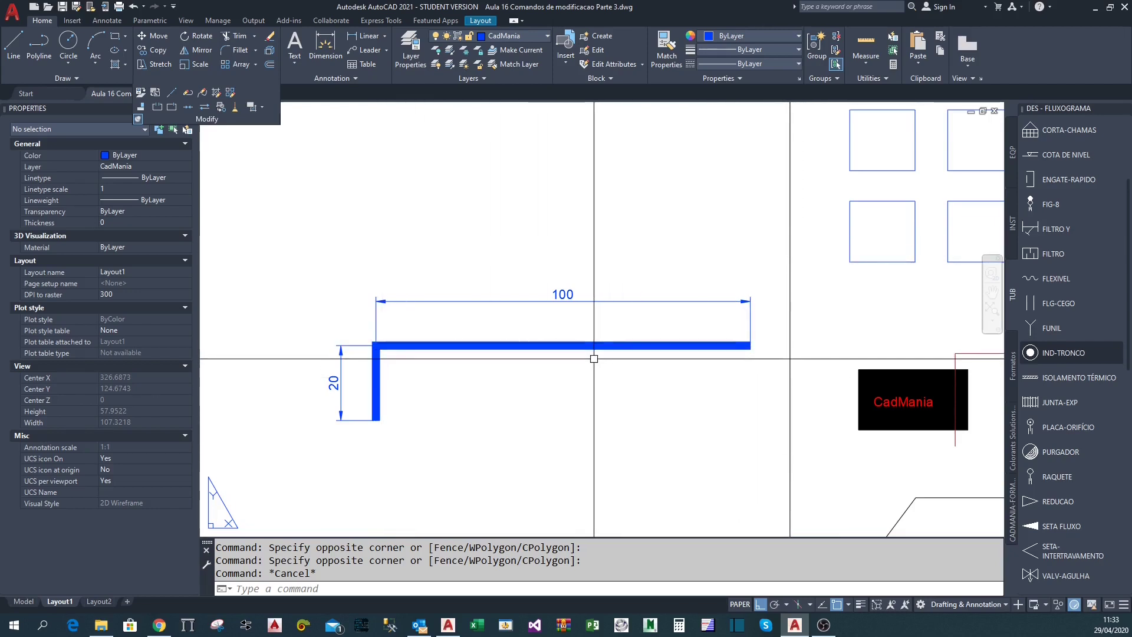
pyautogui.write('i')
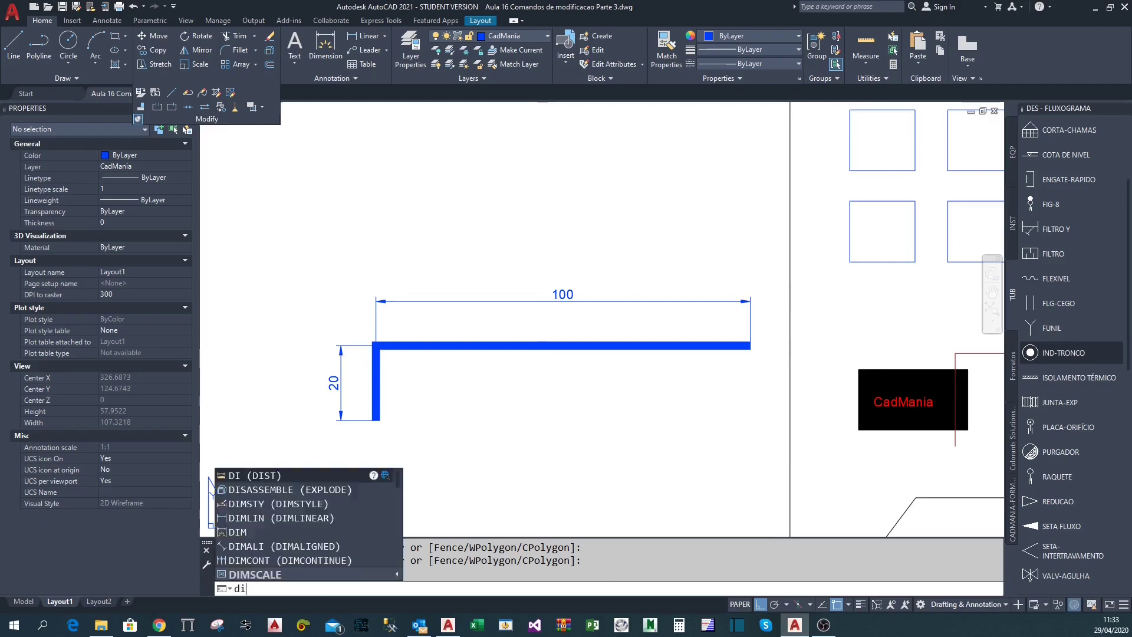
pyautogui.press('Return')
pyautogui.write('end')
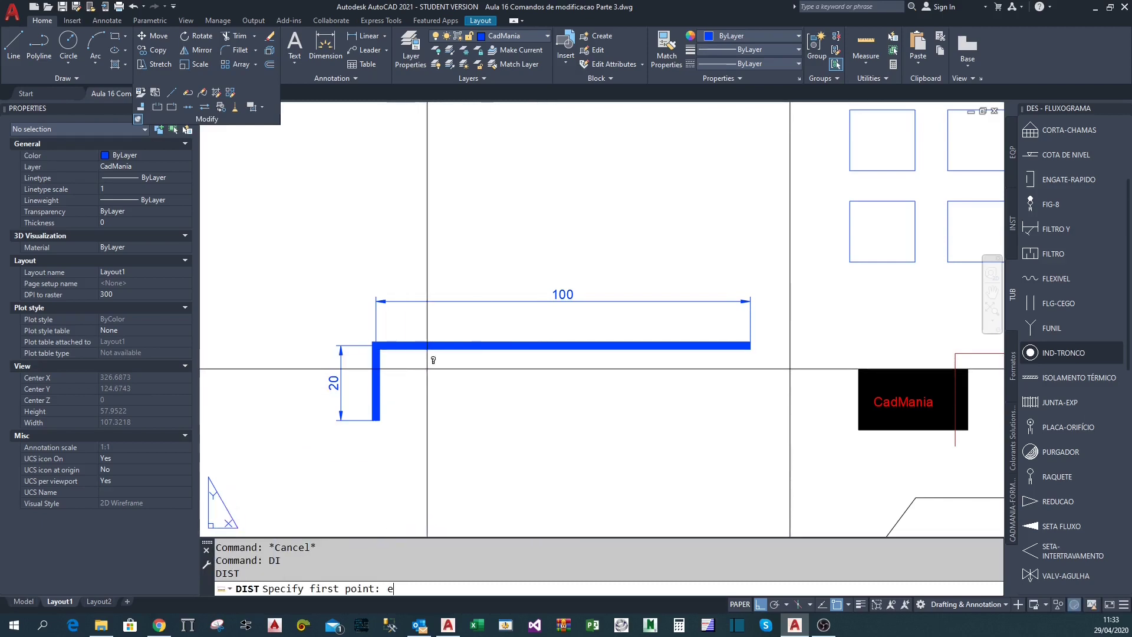
pyautogui.press('Return')
pyautogui.click(405, 340)
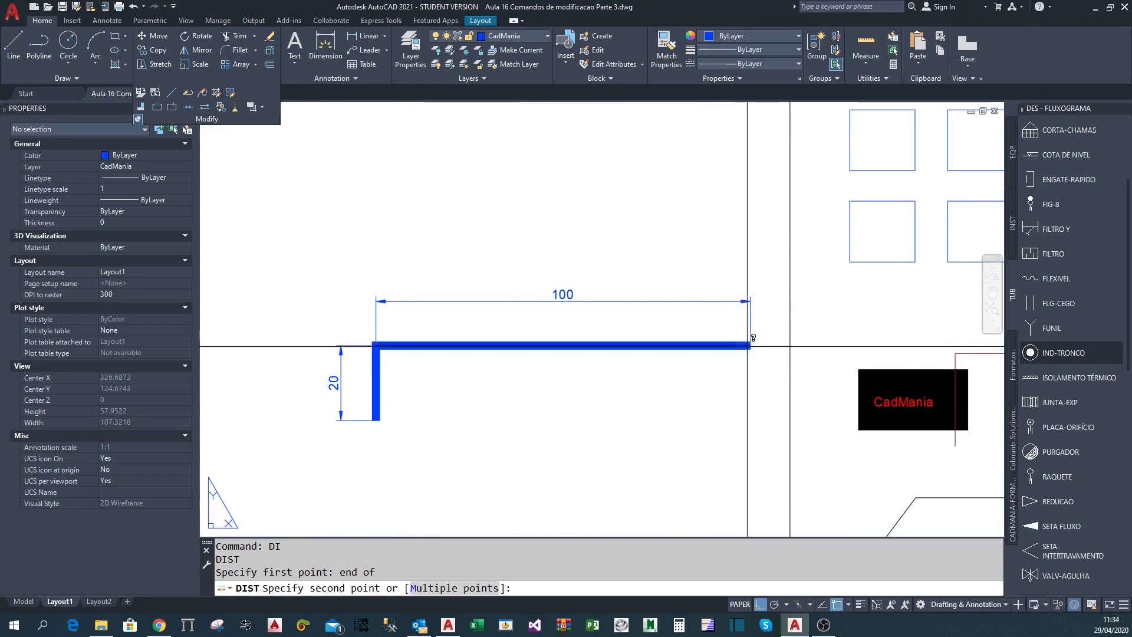
pyautogui.click(748, 343)
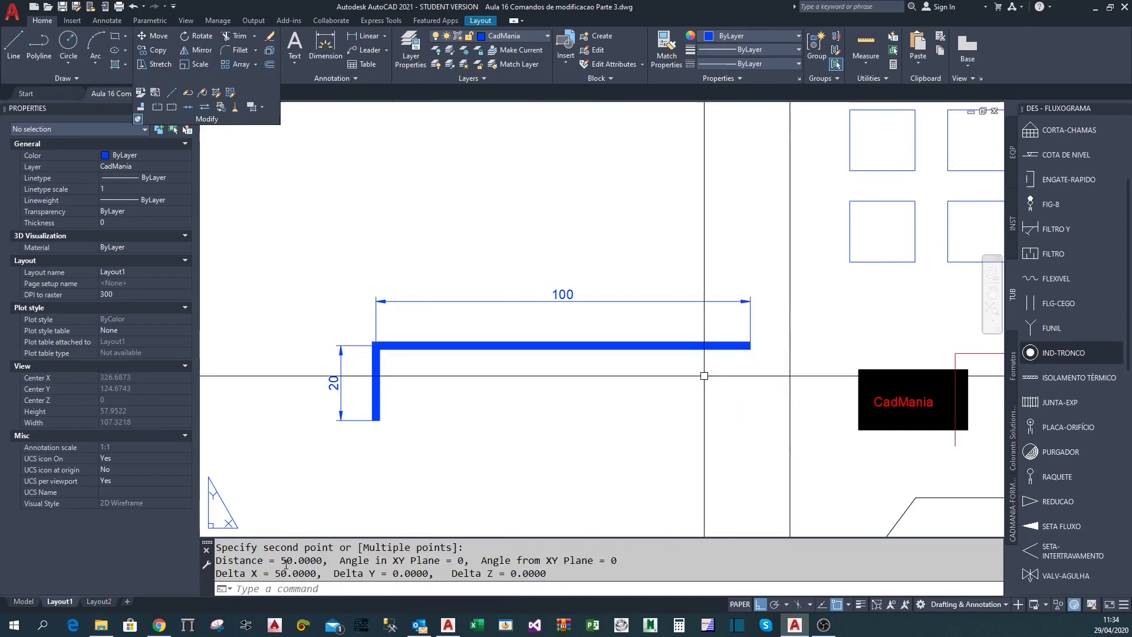
pyautogui.moveTo(317, 564); pyautogui.dragTo(319, 564)
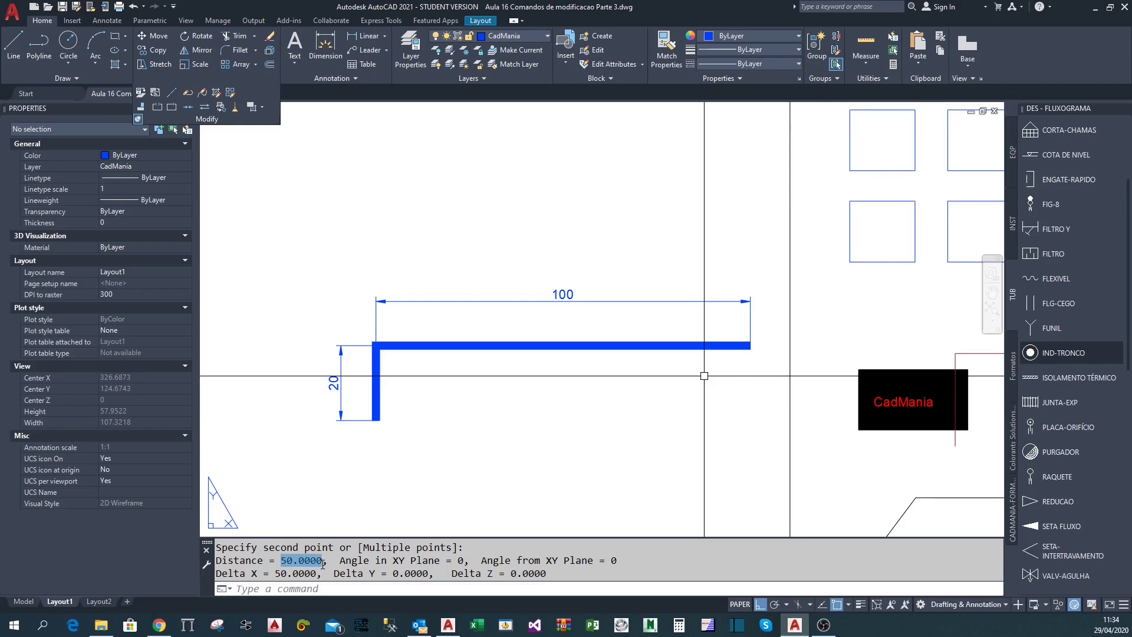
pyautogui.doubleClick(294, 573)
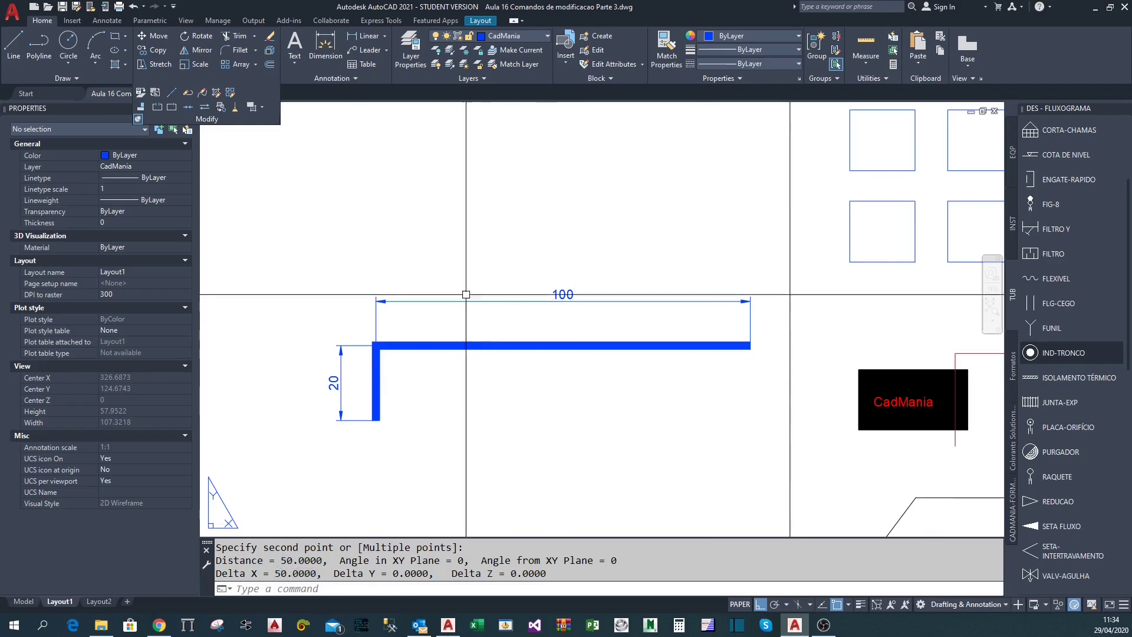
# Examine the viewport's scale and compare it with the size of the L-shaped polyline and its dimensions in paper space
pyautogui.moveTo(455, 369)
pyautogui.mouseDown(button='middle')
pyautogui.moveTo(445, 273)
pyautogui.moveTo(462, 310)
pyautogui.mouseUp(button='middle')
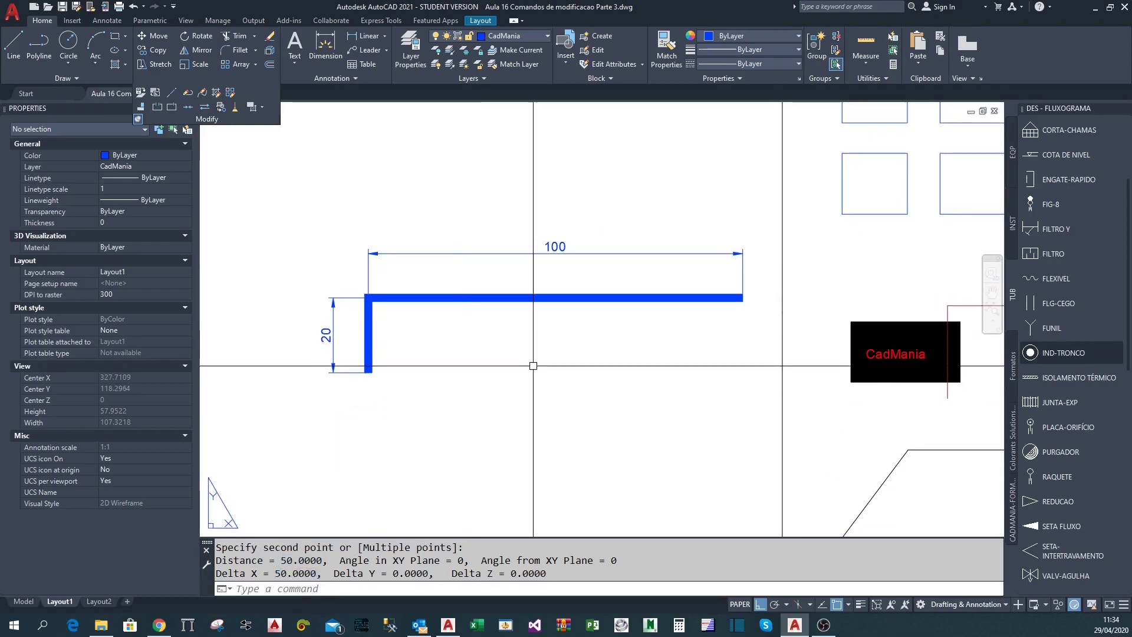
pyautogui.moveTo(519, 391); pyautogui.dragTo(534, 397, button='middle')
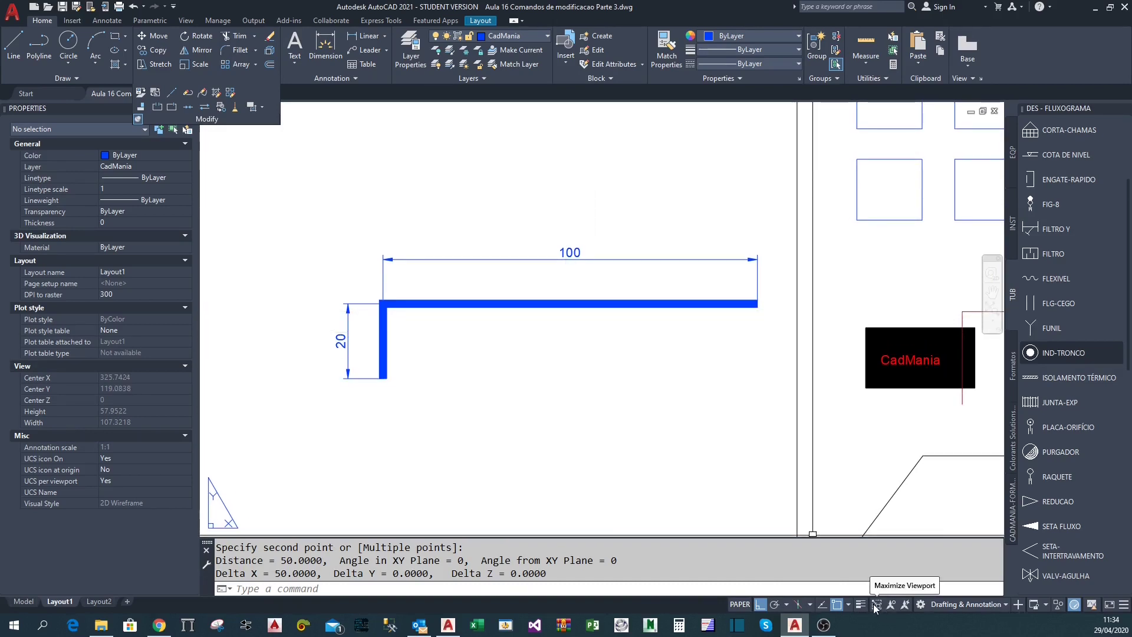
pyautogui.moveTo(803, 359); pyautogui.dragTo(758, 310, button='middle')
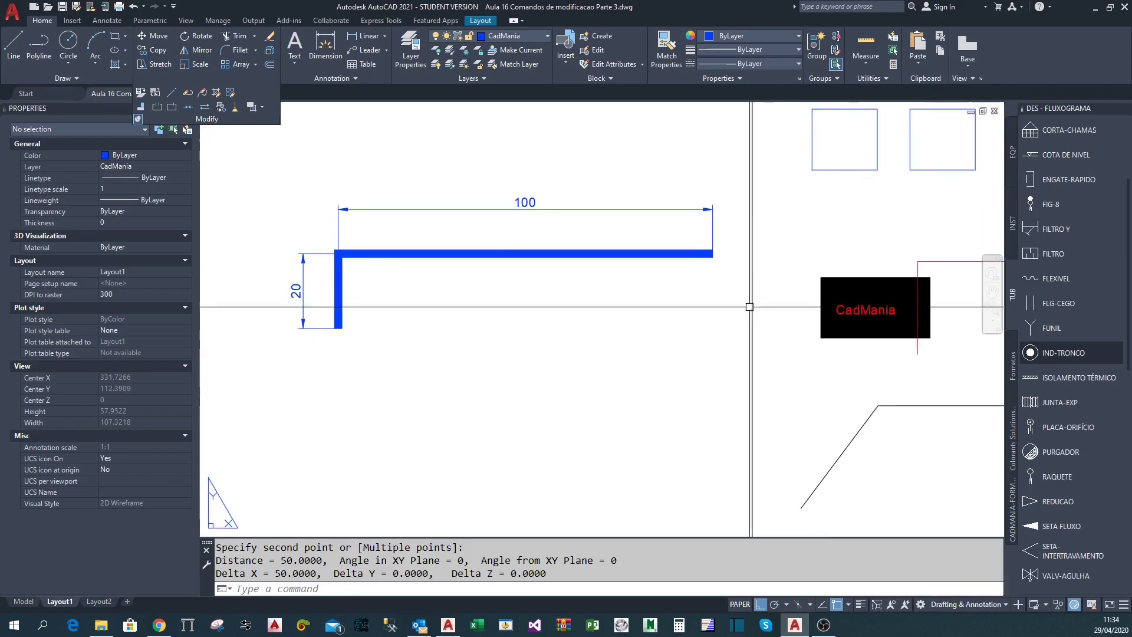
pyautogui.click(754, 377)
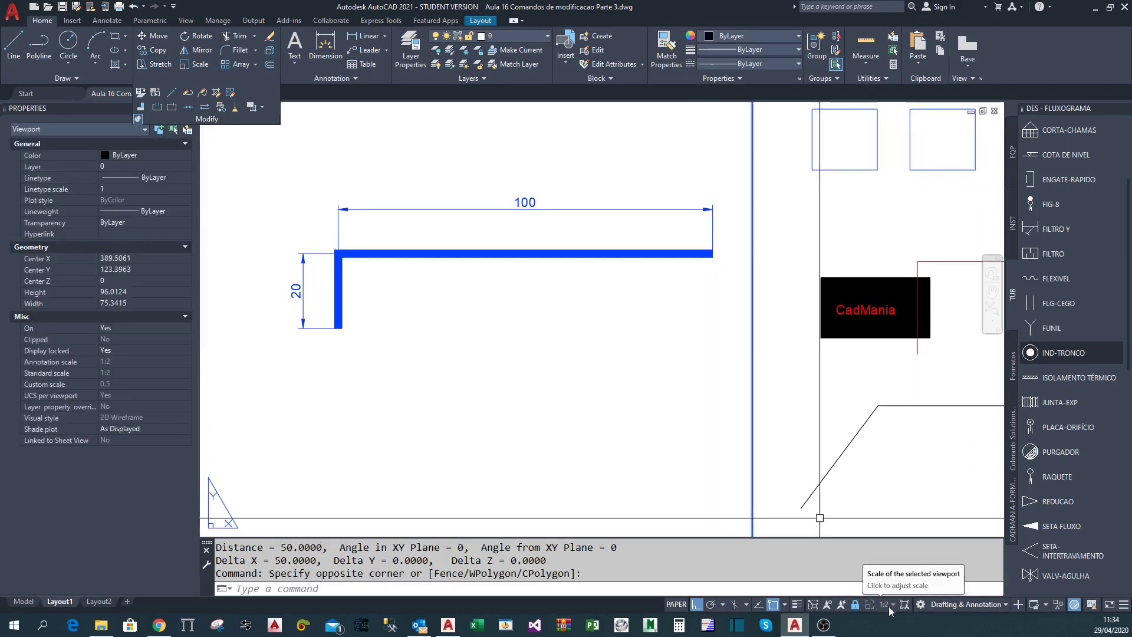
pyautogui.moveTo(632, 332); pyautogui.dragTo(657, 343, button='middle')
pyautogui.press('Escape')
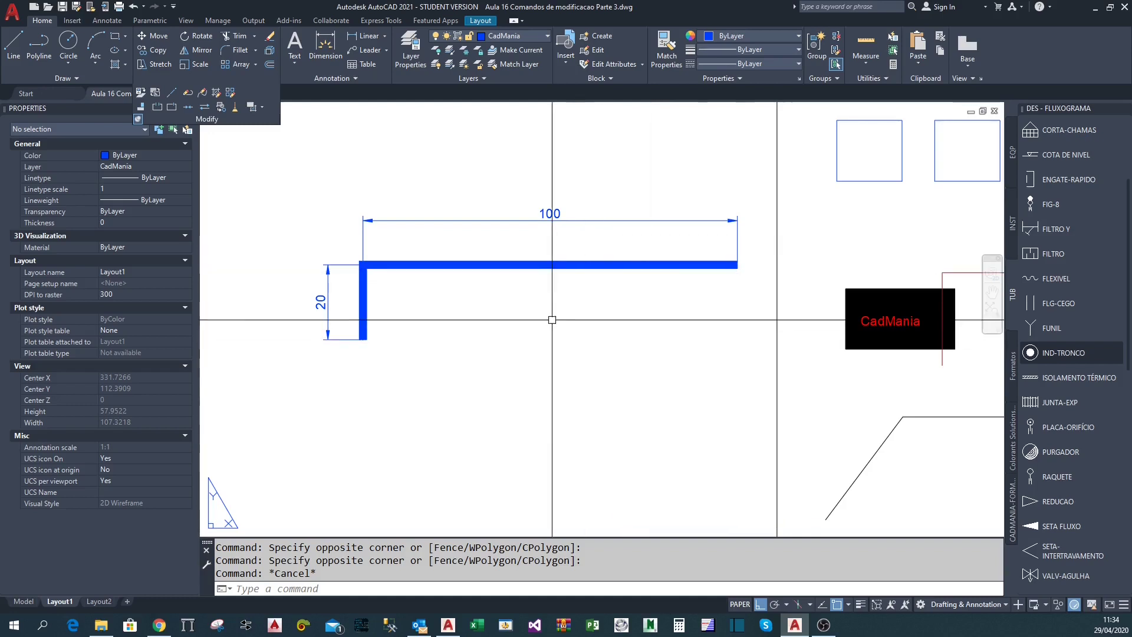
pyautogui.scroll(-2, 550, 320)
pyautogui.scroll(1, 517, 344)
pyautogui.moveTo(508, 345); pyautogui.dragTo(519, 347, button='middle')
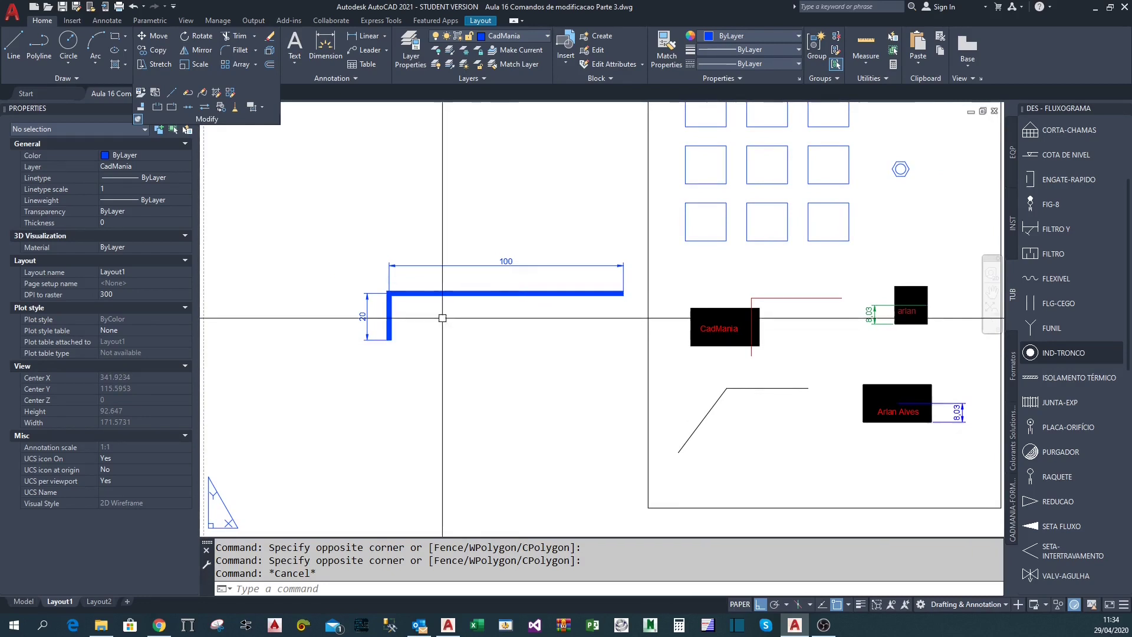
pyautogui.scroll(2, 450, 317)
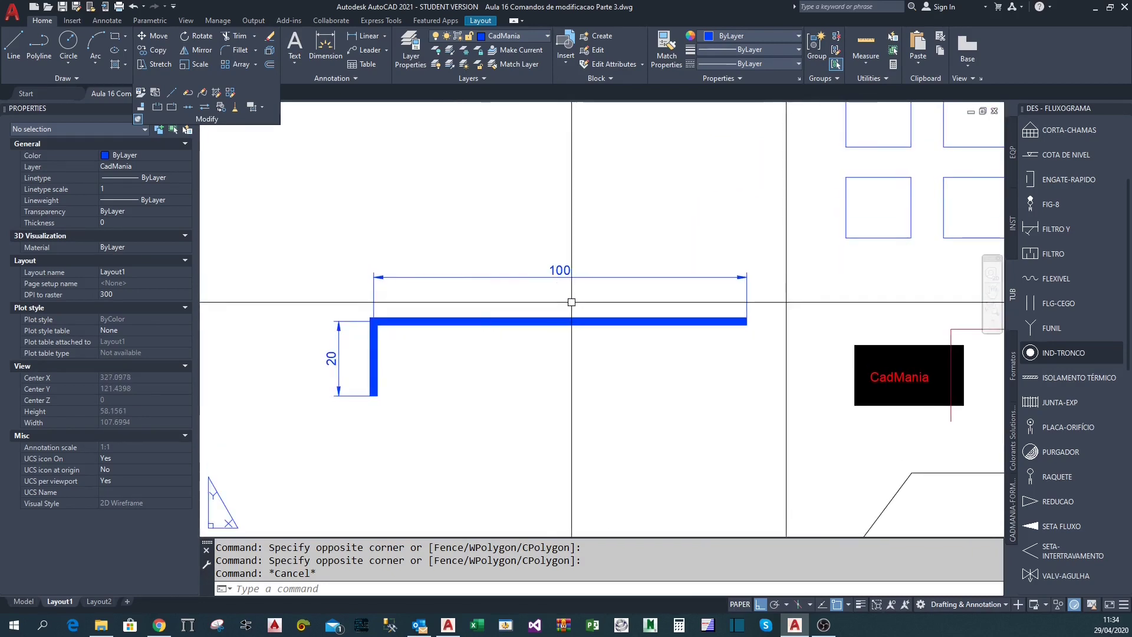
# Select the polyline's horizontal dimension in paper space and examine its linear dimension scale
pyautogui.click(607, 283)
pyautogui.click(577, 266)
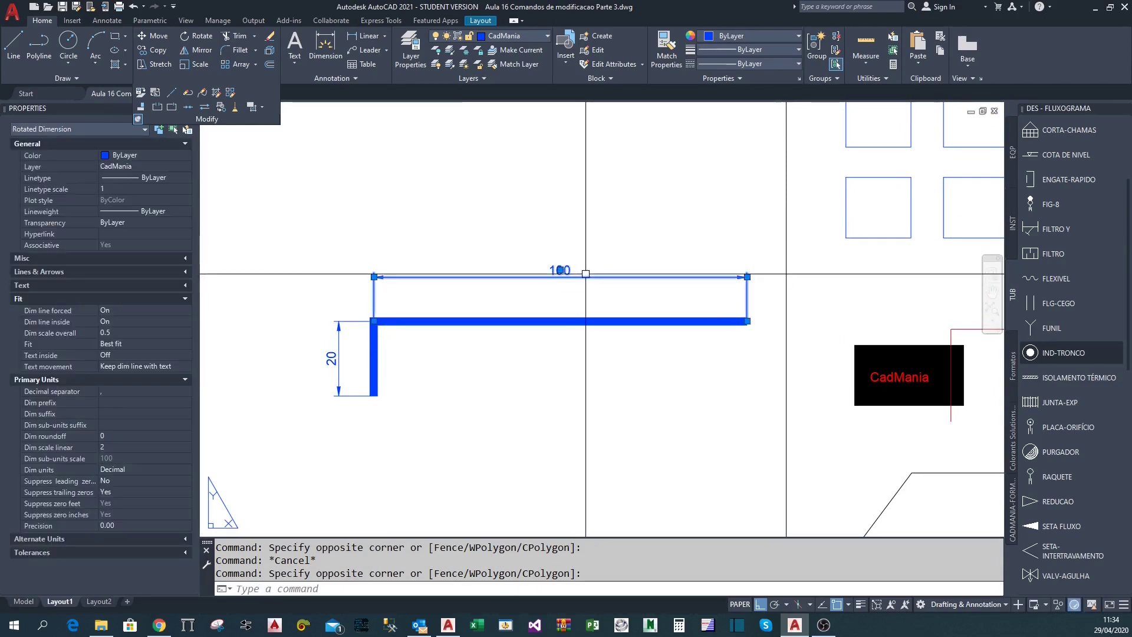
pyautogui.click(31, 333)
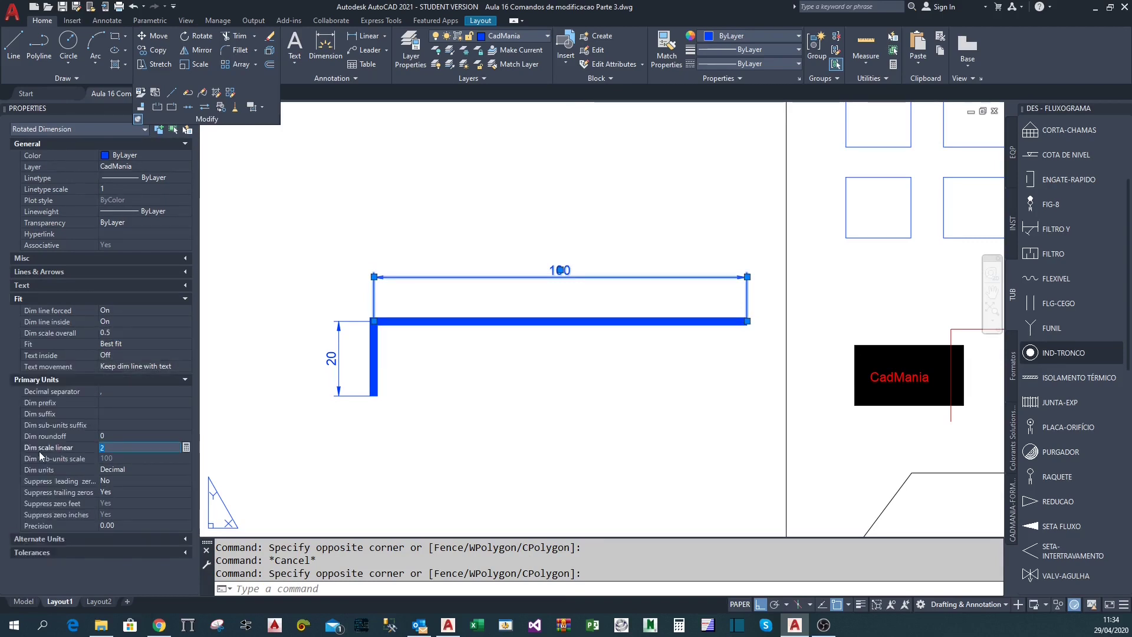
pyautogui.click(69, 448)
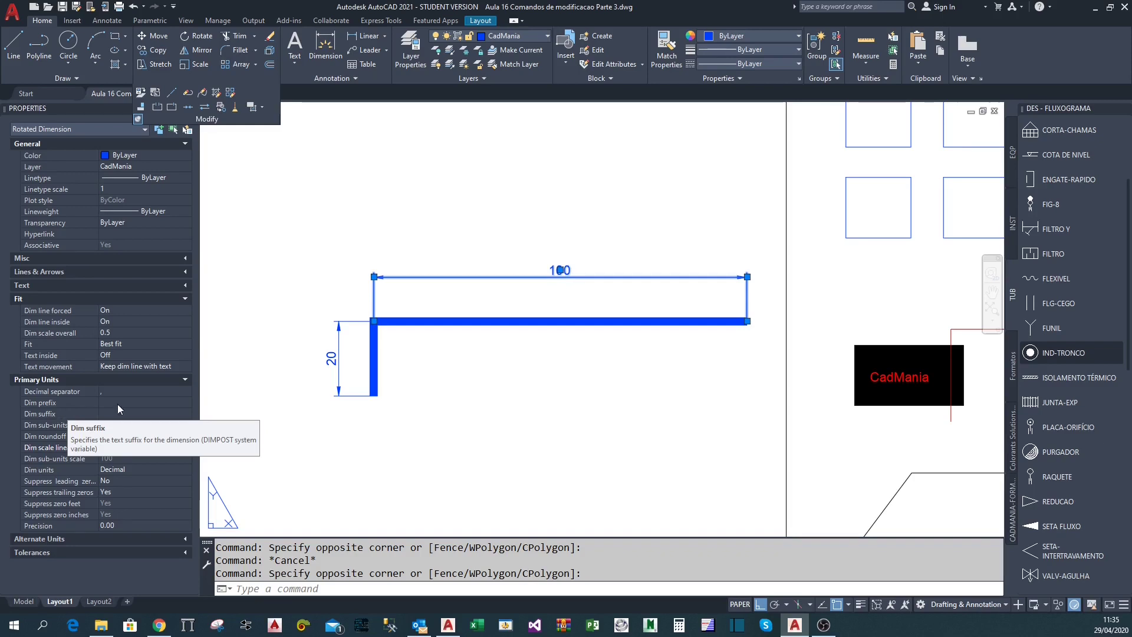
pyautogui.click(545, 408)
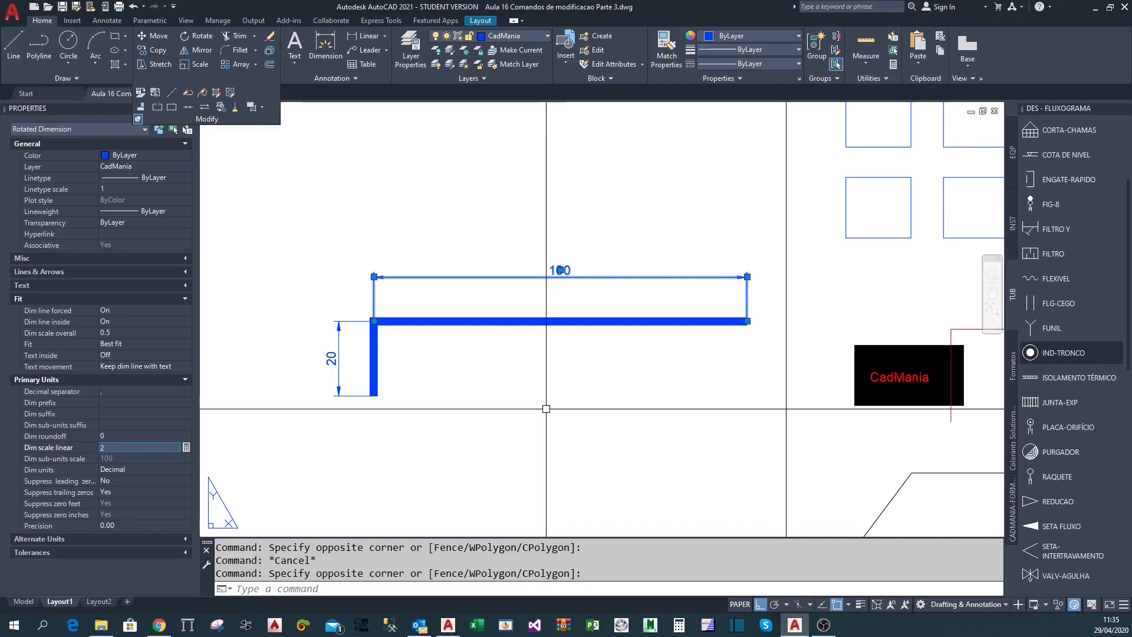
pyautogui.press('Escape')
# Select the L-shaped polyline in paper space and examine its global width
pyautogui.click(405, 346)
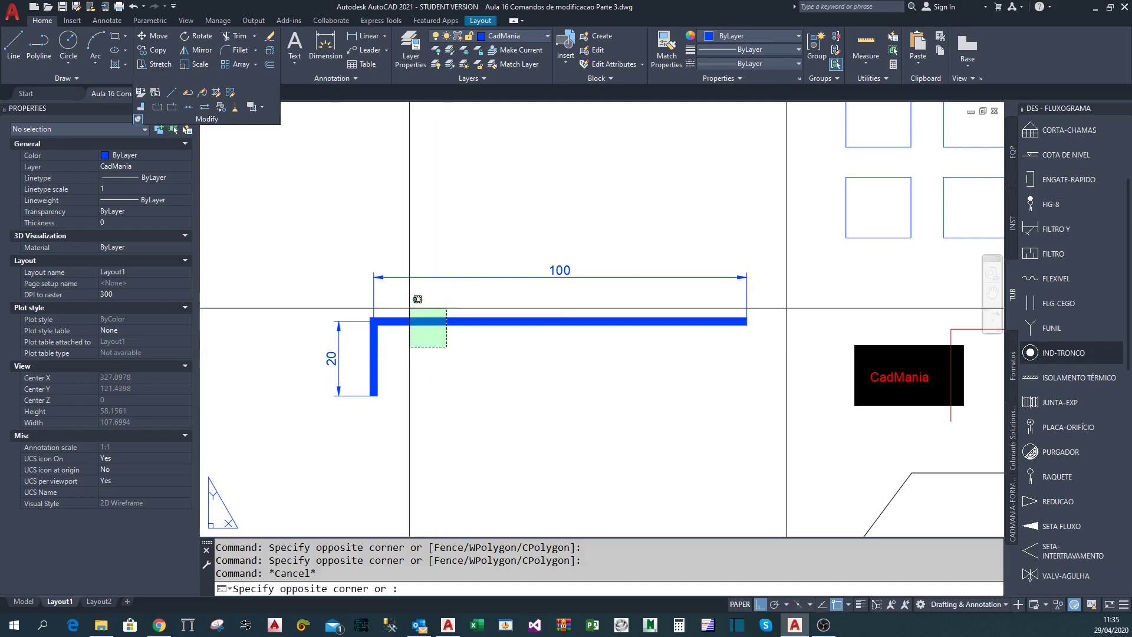
pyautogui.click(392, 293)
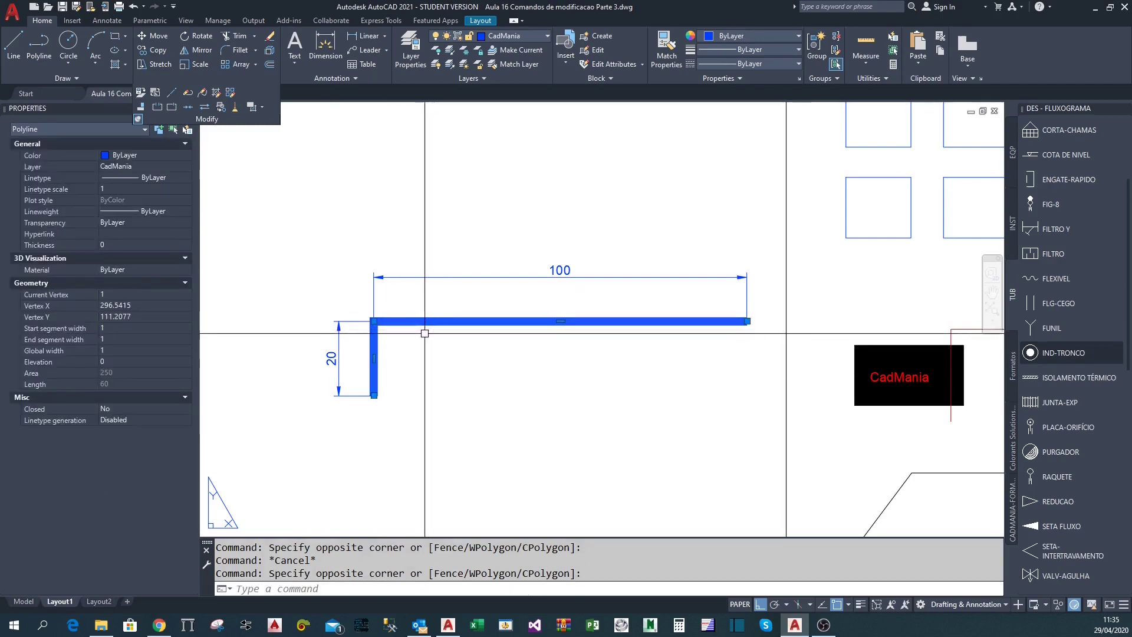
pyautogui.click(107, 351)
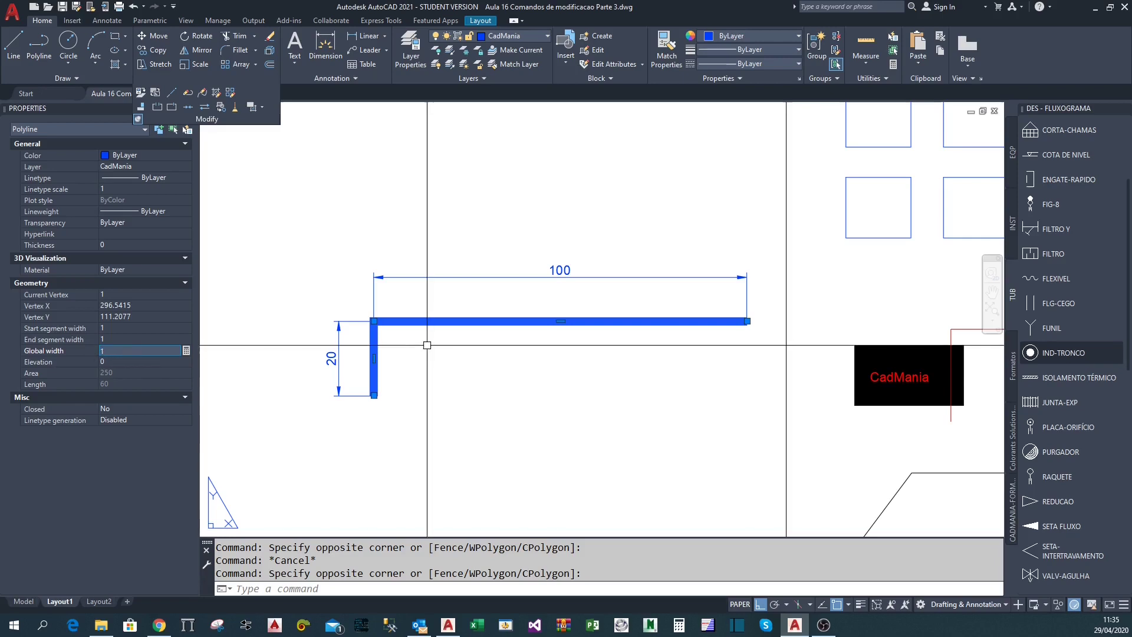
pyautogui.click(483, 370)
pyautogui.press('Escape')
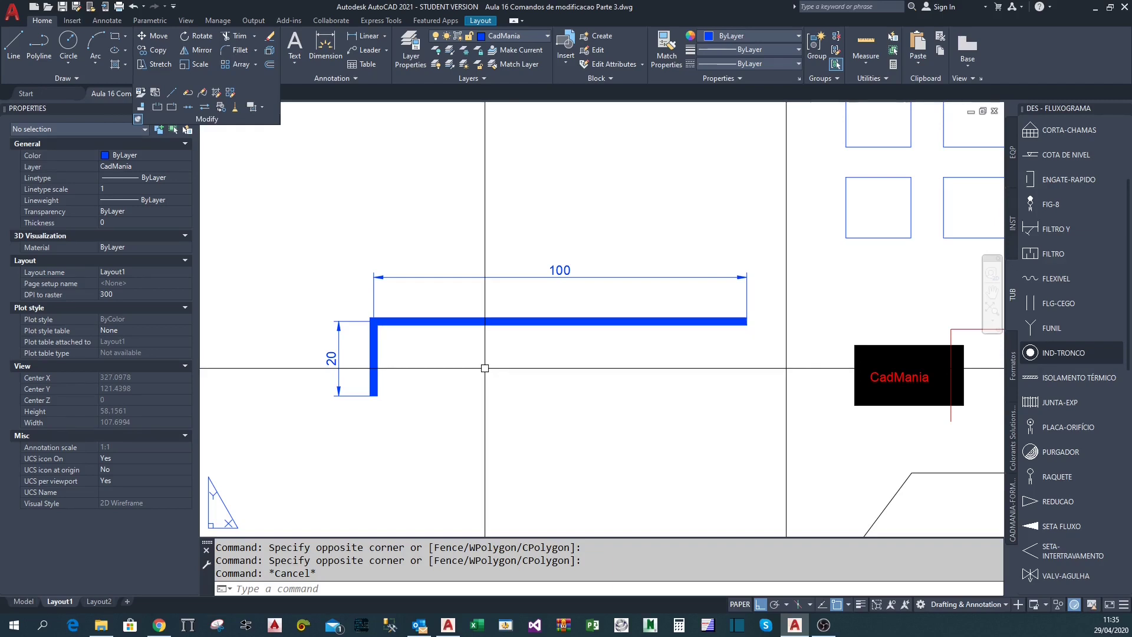
pyautogui.scroll(-6, 501, 371)
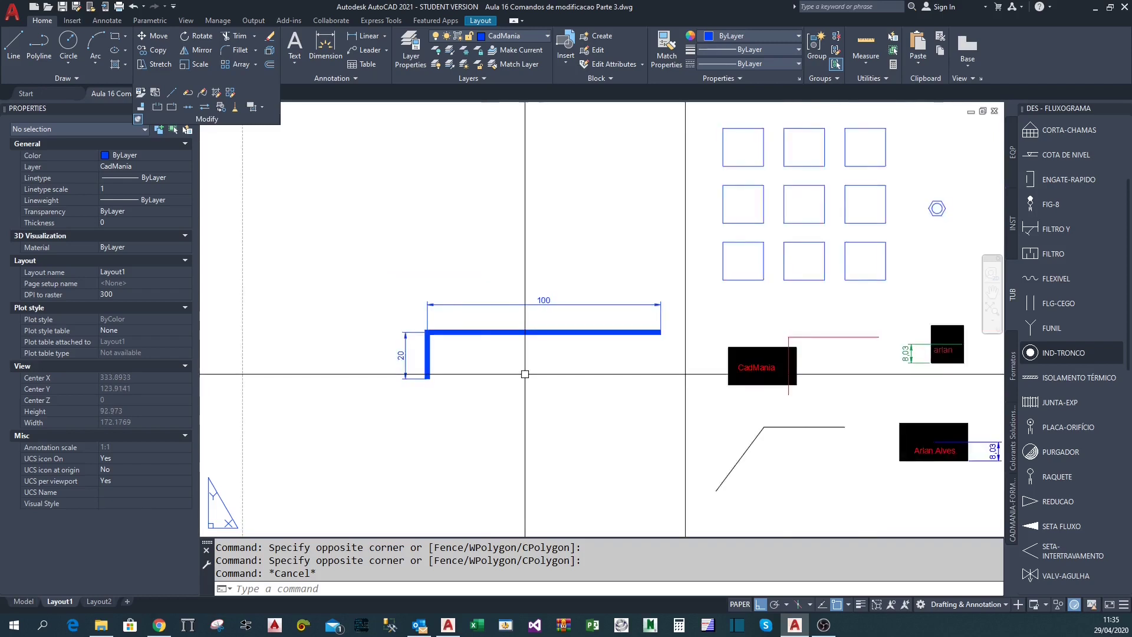
pyautogui.scroll(3, 612, 372)
pyautogui.moveTo(660, 429); pyautogui.dragTo(809, 445, button='middle')
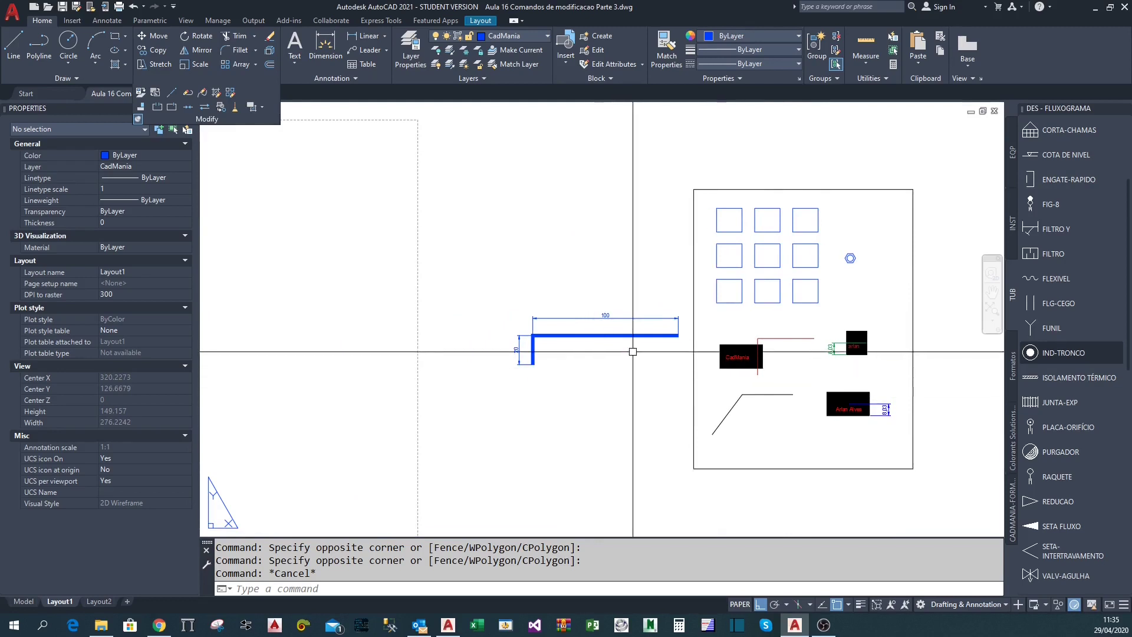
pyautogui.scroll(2, 631, 354)
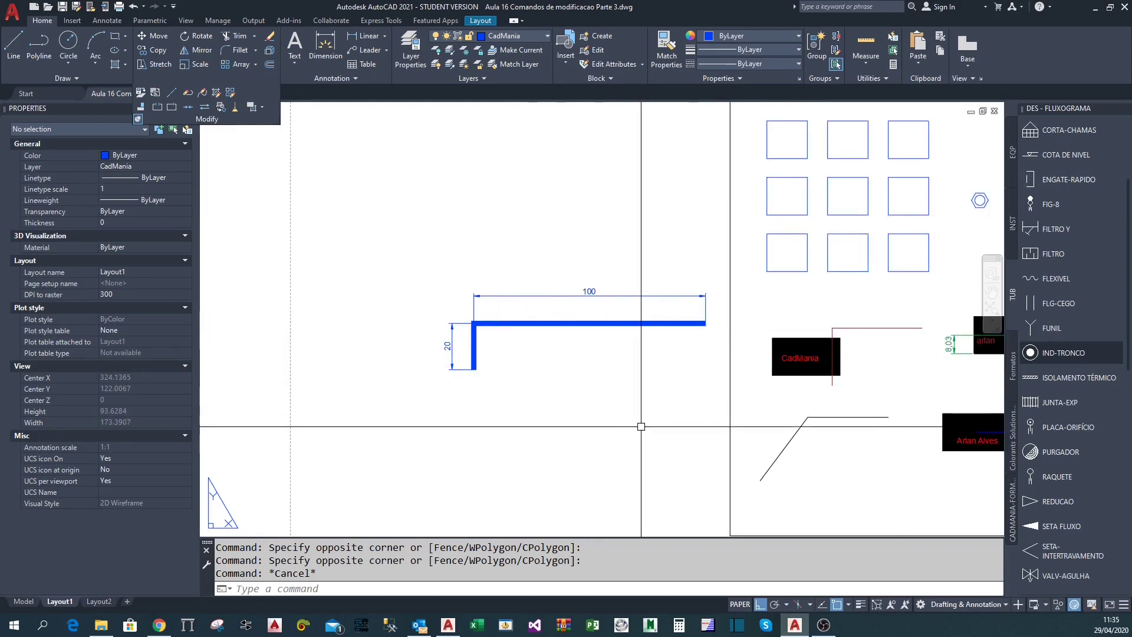
pyautogui.scroll(-2, 614, 398)
pyautogui.scroll(2, 704, 478)
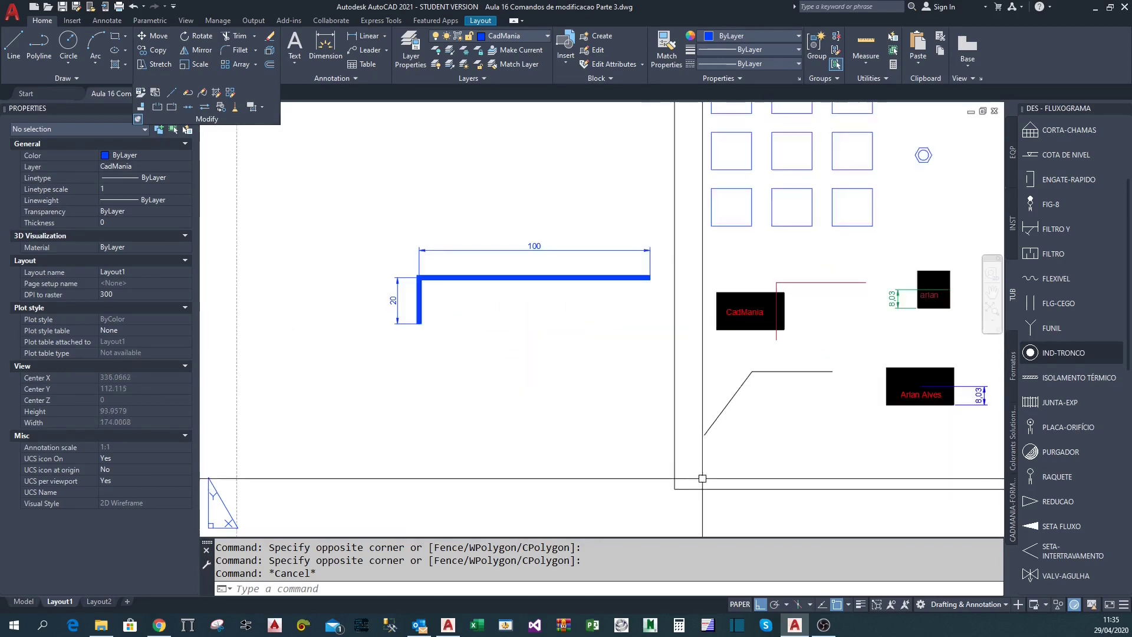
pyautogui.click(702, 478)
pyautogui.click(625, 458)
pyautogui.scroll(-4, 661, 468)
pyautogui.click(667, 474)
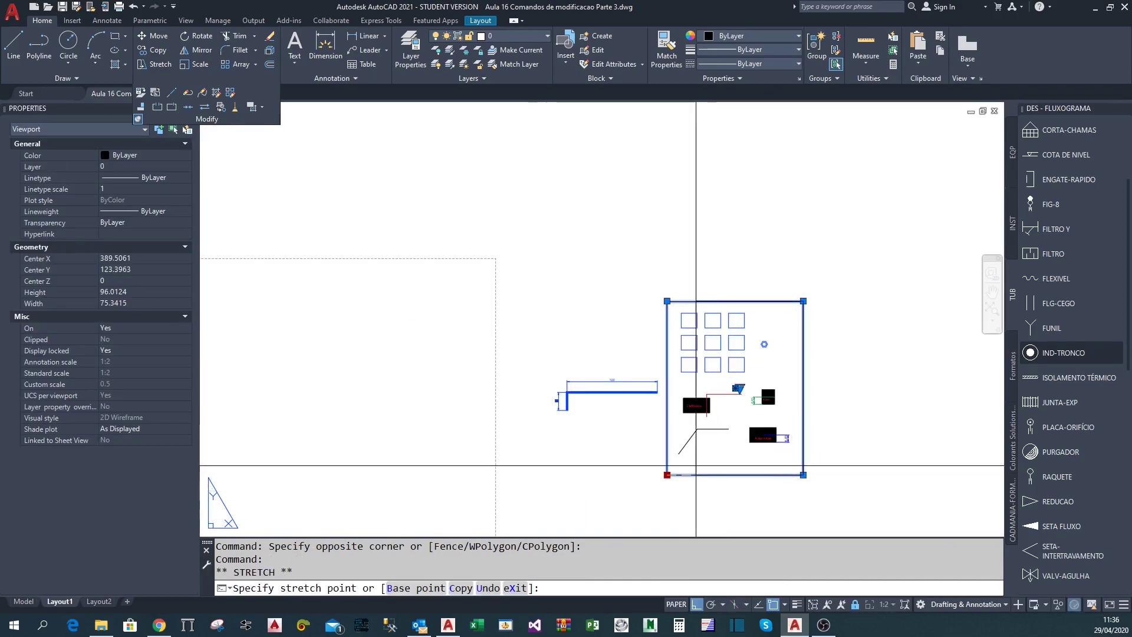
pyautogui.press('Escape')
pyautogui.press('Escape')
pyautogui.scroll(2, 660, 413)
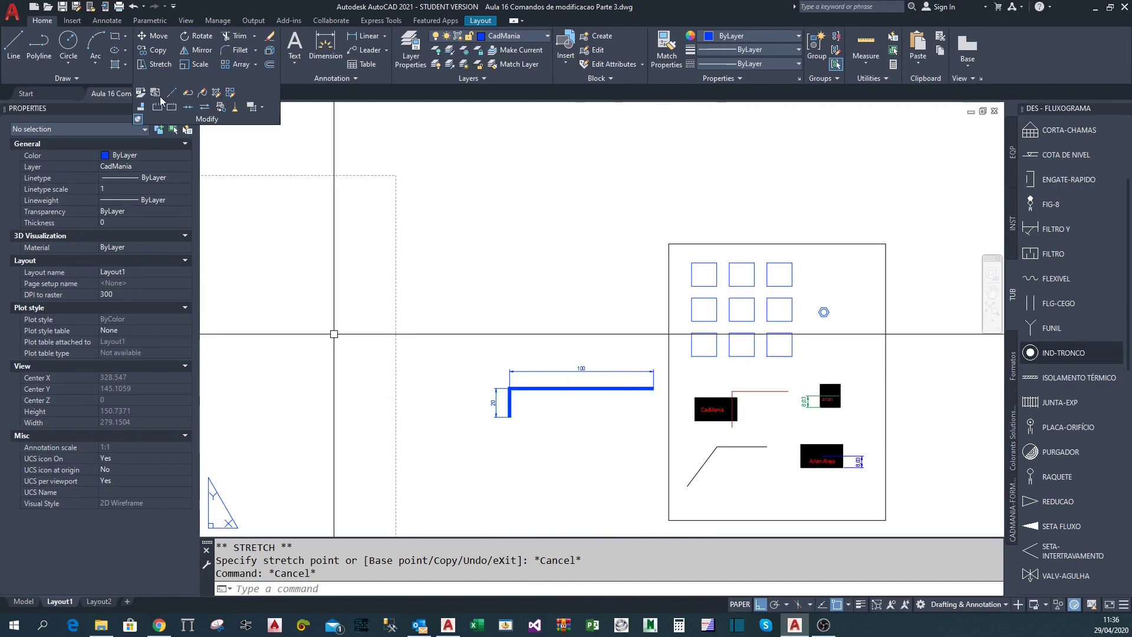
# Move the L-shaped polyline and its two dimensions from paper space to model space with Change Space
pyautogui.click(157, 105)
pyautogui.click(451, 319)
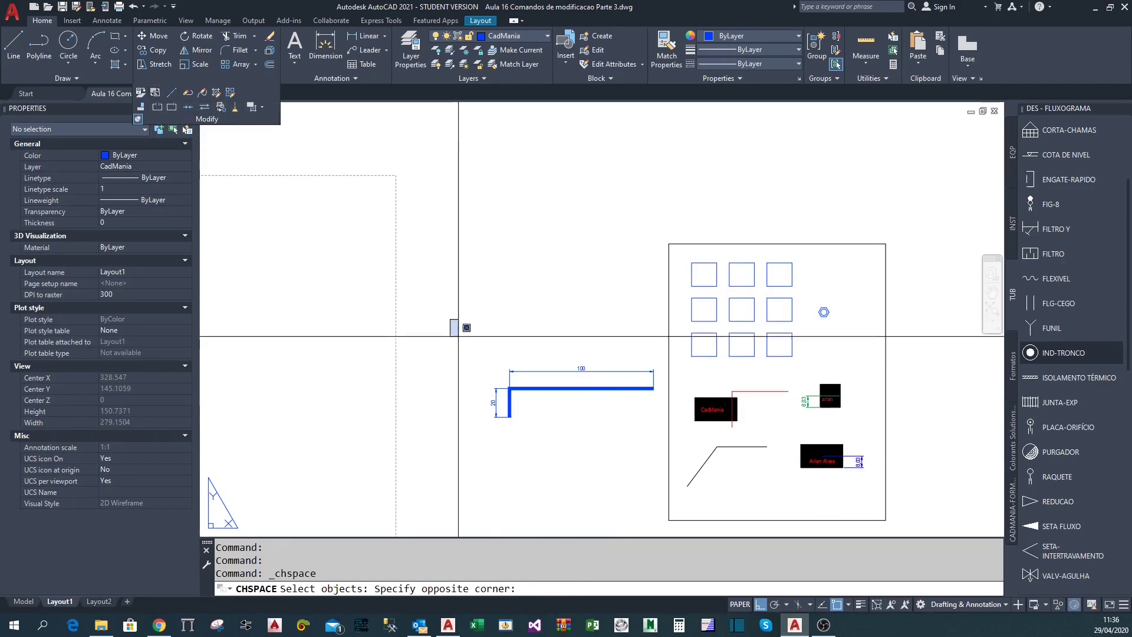
pyautogui.click(679, 462)
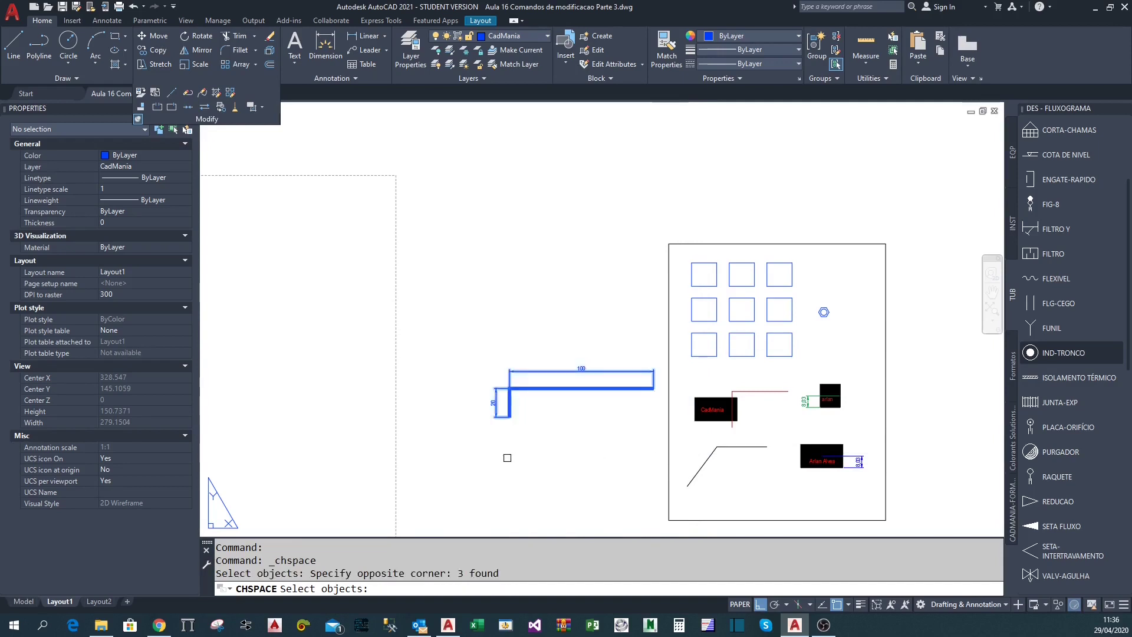
pyautogui.press('Return')
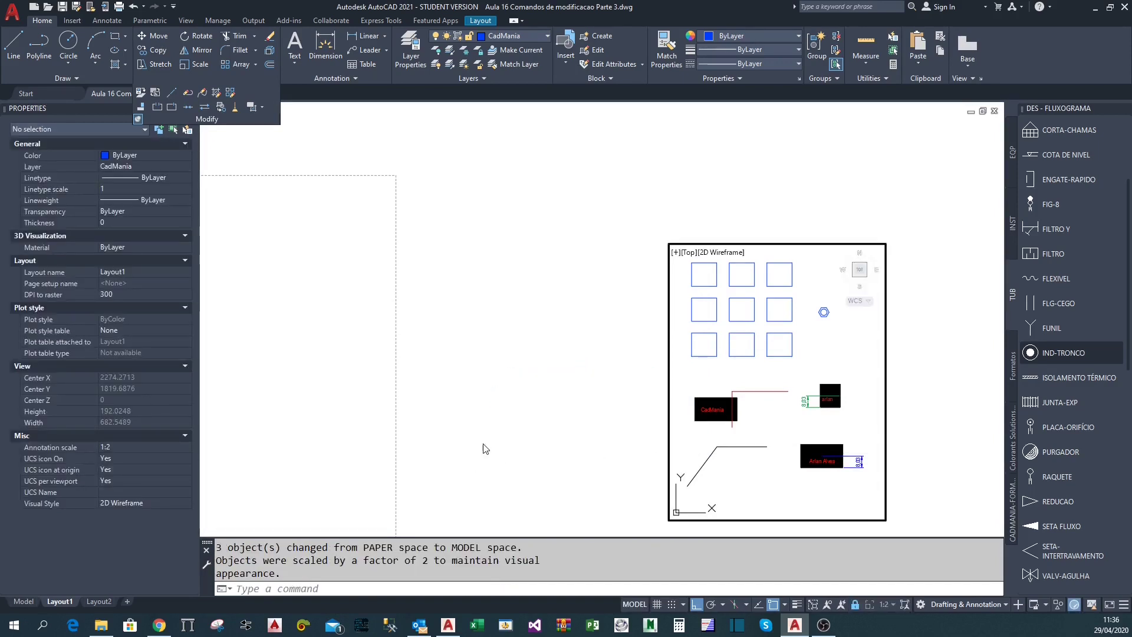
# Return to paper space and stretch the viewport's left side outward to a width of about 153 units, taking in the L-shaped polyline
pyautogui.doubleClick(666, 196)
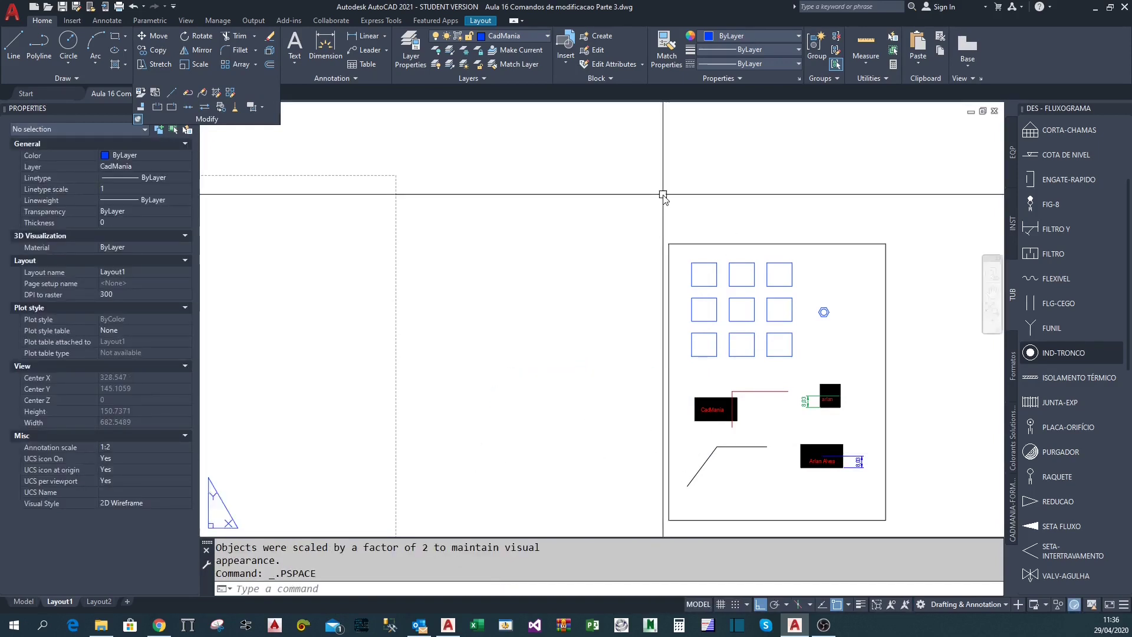
pyautogui.click(668, 384)
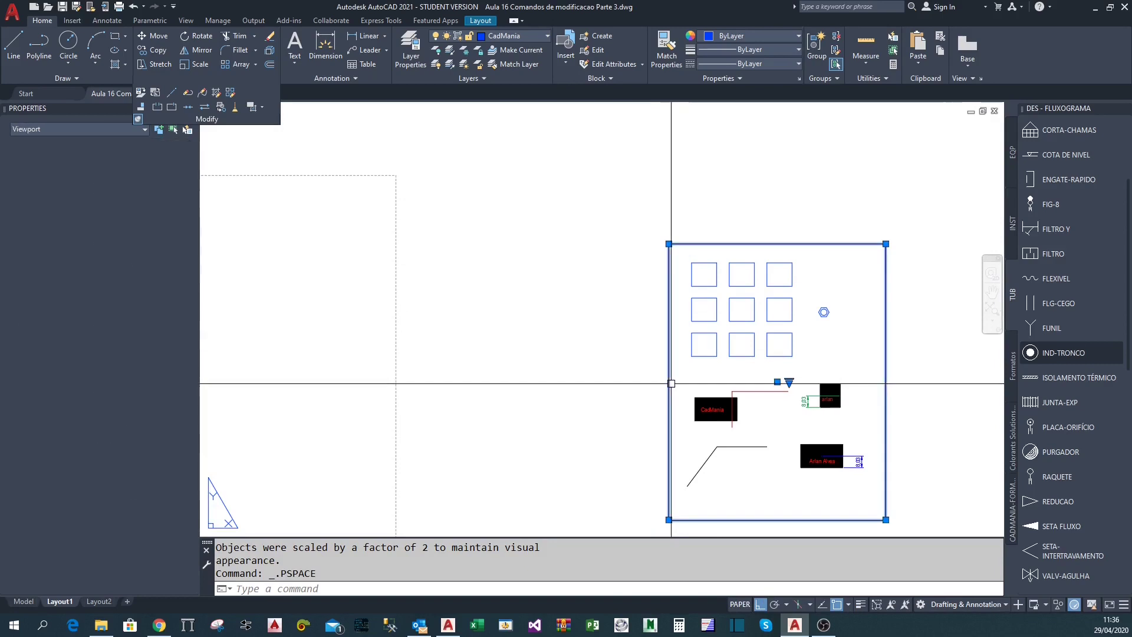
pyautogui.click(669, 243)
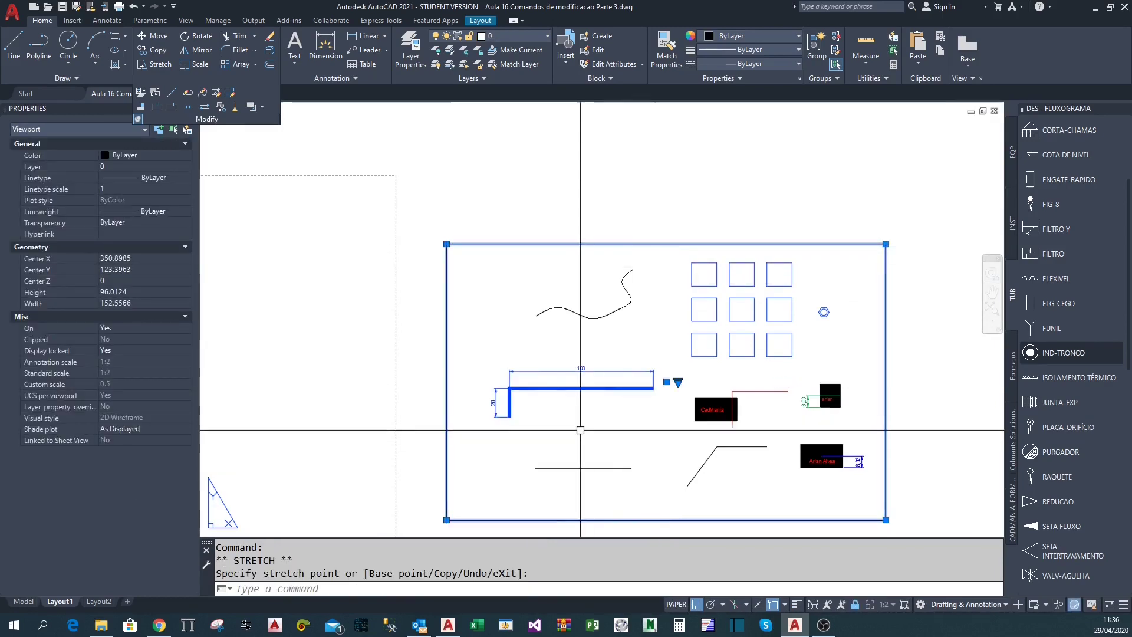
pyautogui.press('Escape')
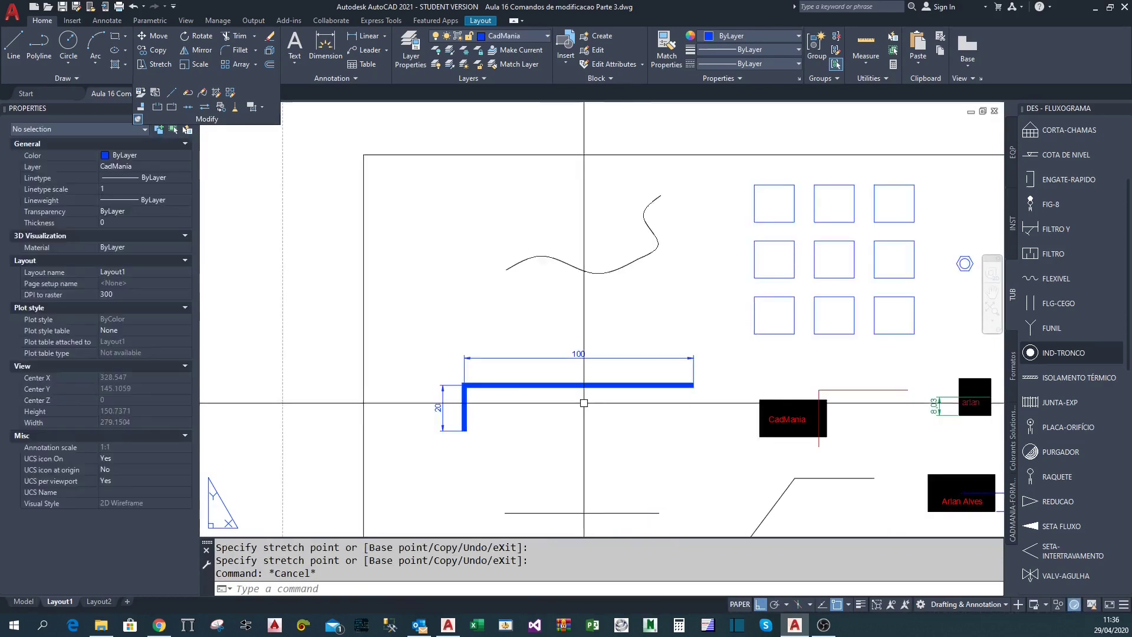
# Switch to model space and measure the L-shaped polyline's horizontal segment from endpoint to endpoint
pyautogui.click(24, 602)
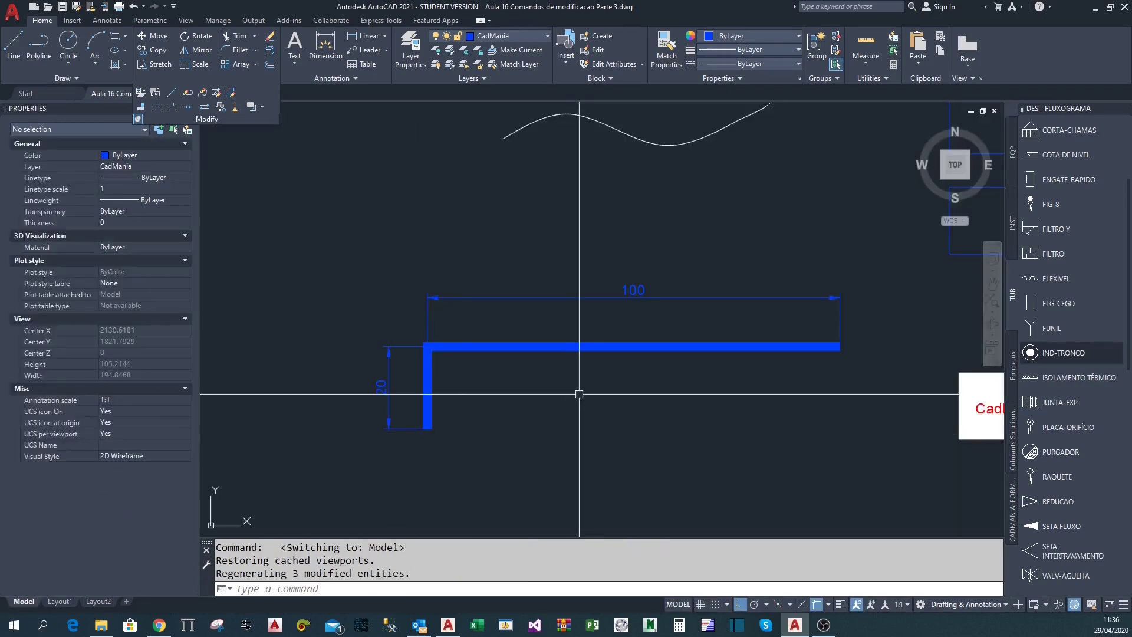
pyautogui.write('di')
pyautogui.press('Return')
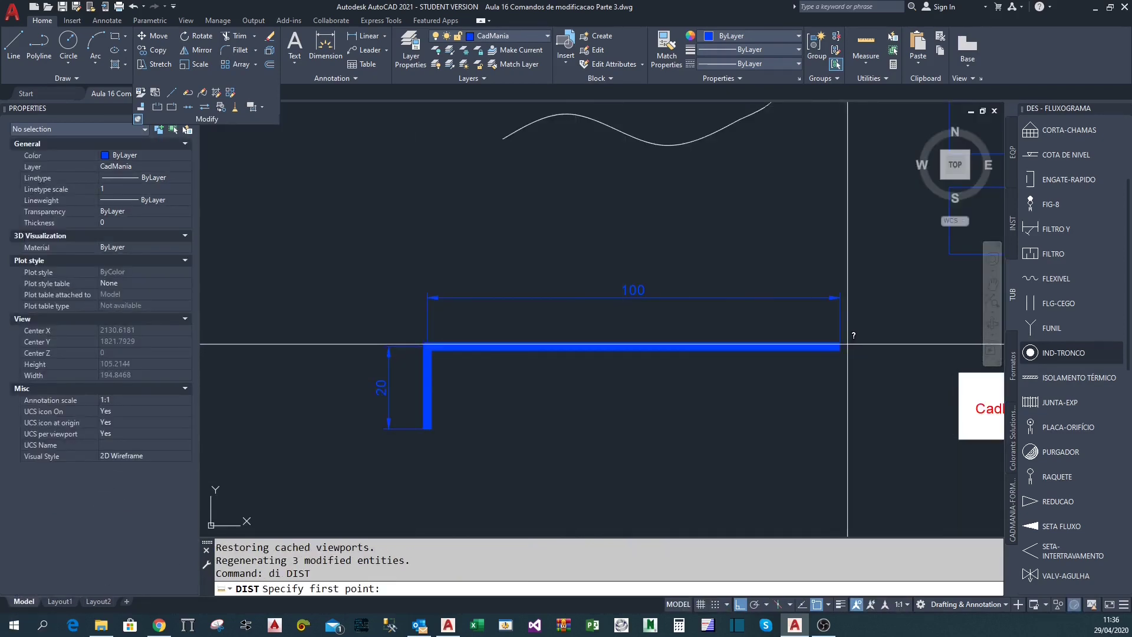
pyautogui.click(428, 346)
pyautogui.click(428, 346)
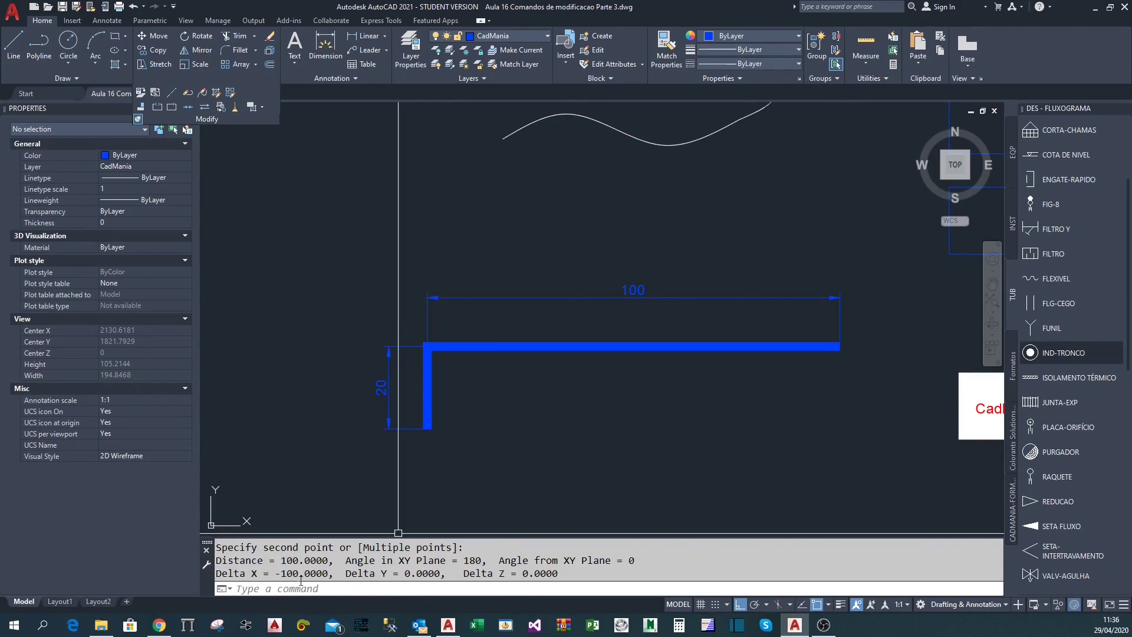
pyautogui.press('Escape')
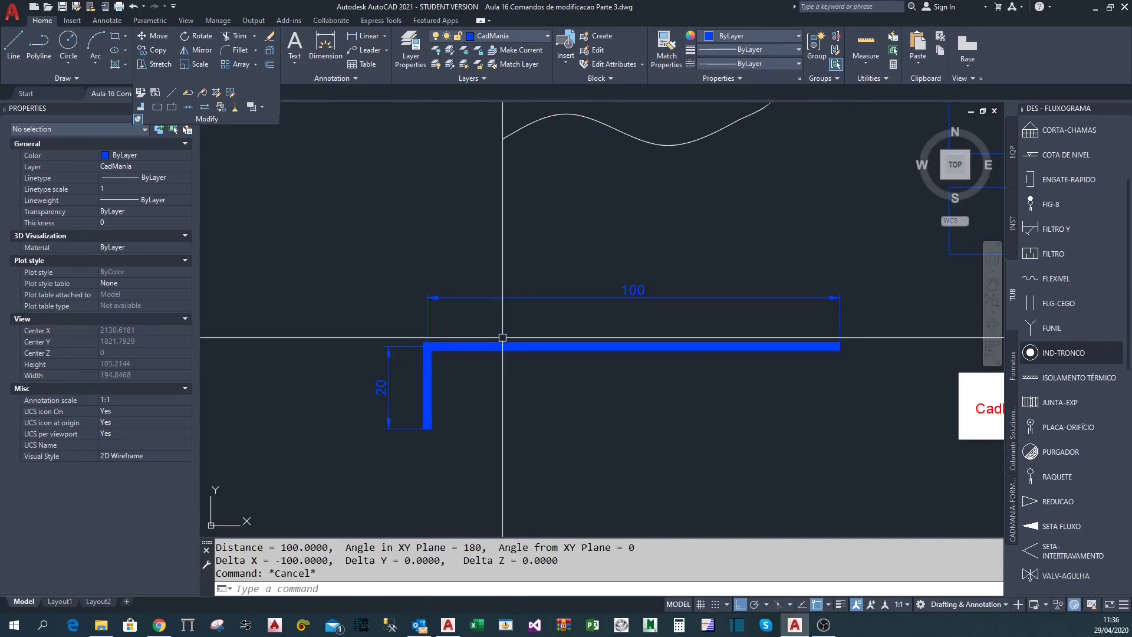
# Select the L-shaped polyline in model space and examine its global width
pyautogui.click(500, 346)
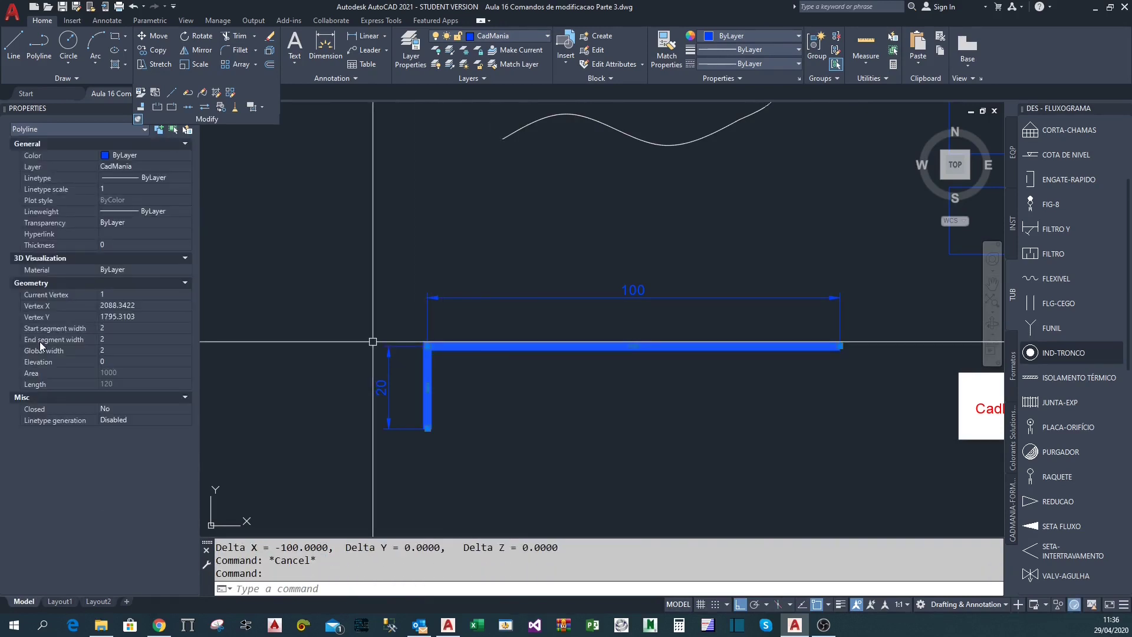
pyautogui.click(41, 350)
pyautogui.press('Escape')
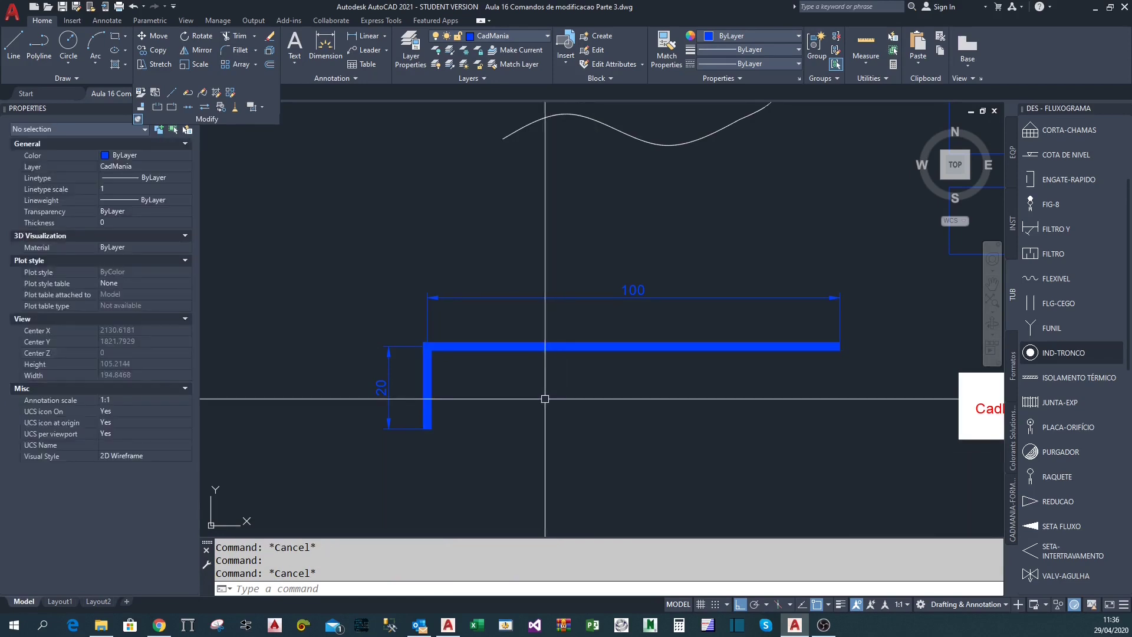
pyautogui.scroll(-3, 544, 399)
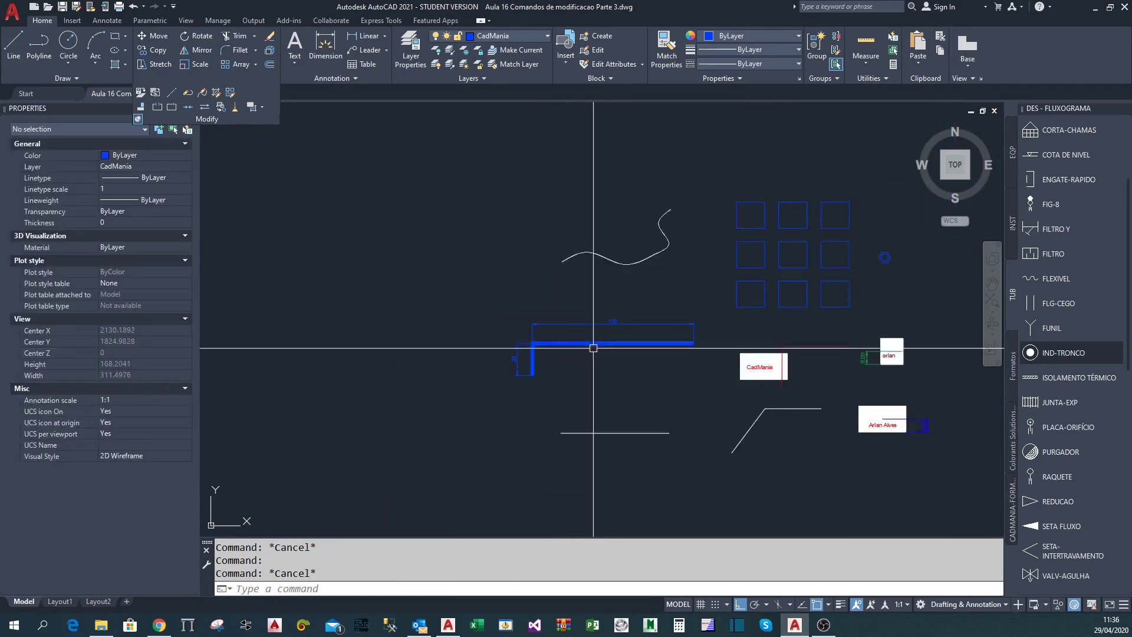
pyautogui.scroll(3, 530, 396)
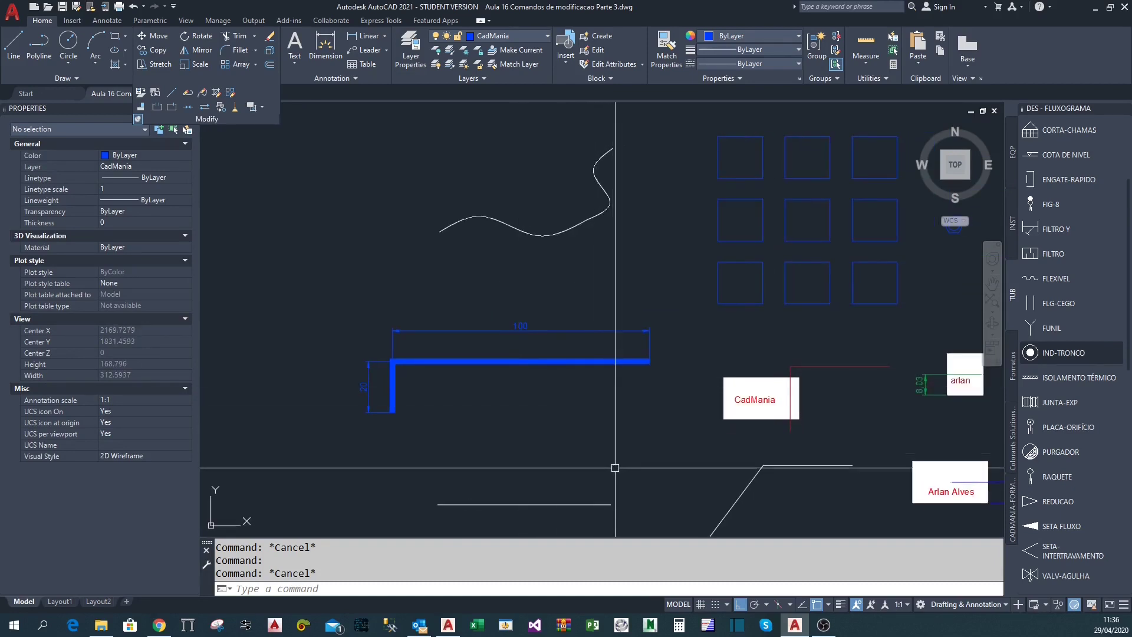
pyautogui.moveTo(637, 459); pyautogui.dragTo(606, 458, button='middle')
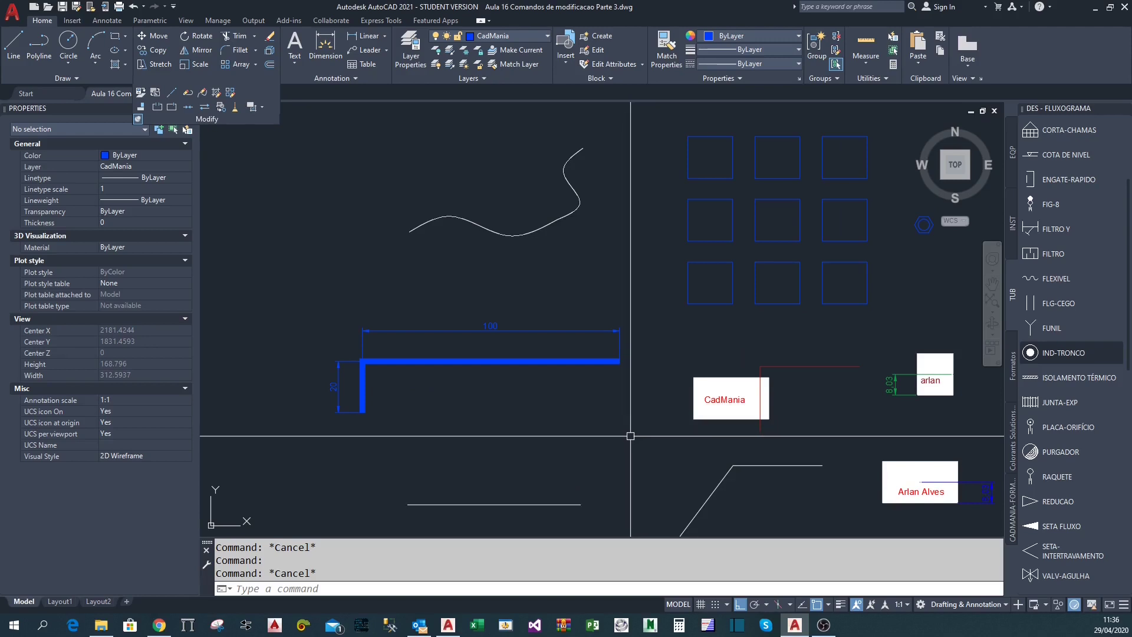
pyautogui.moveTo(634, 434); pyautogui.dragTo(656, 441, button='middle')
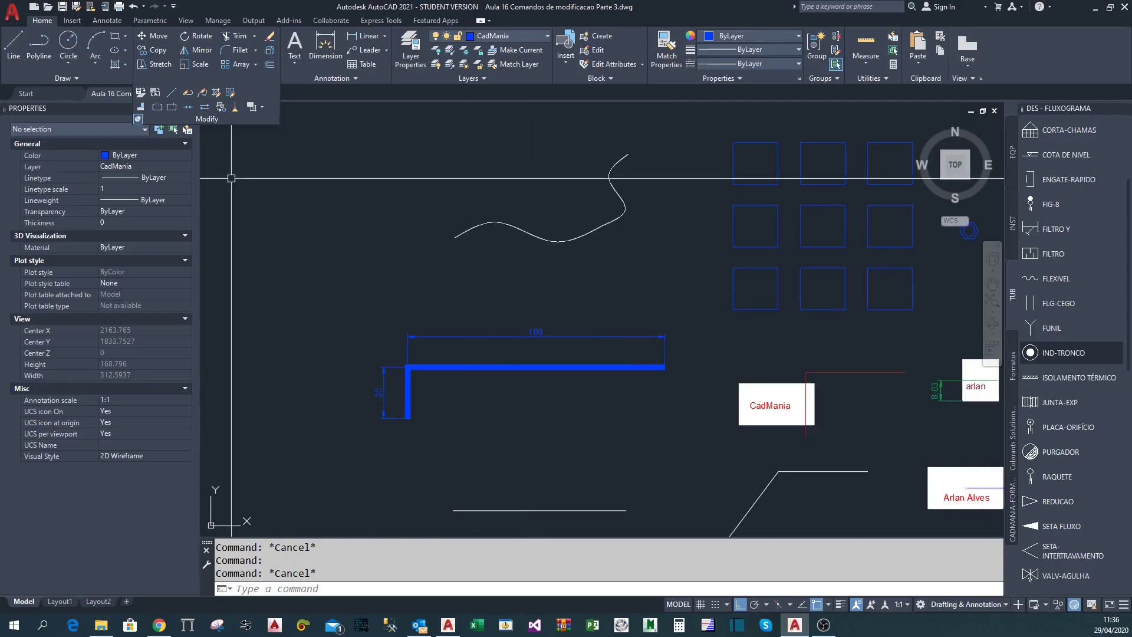
# Lengthen the free end of the L-shaped polyline's horizontal segment by a delta of 10 units
pyautogui.click(206, 78)
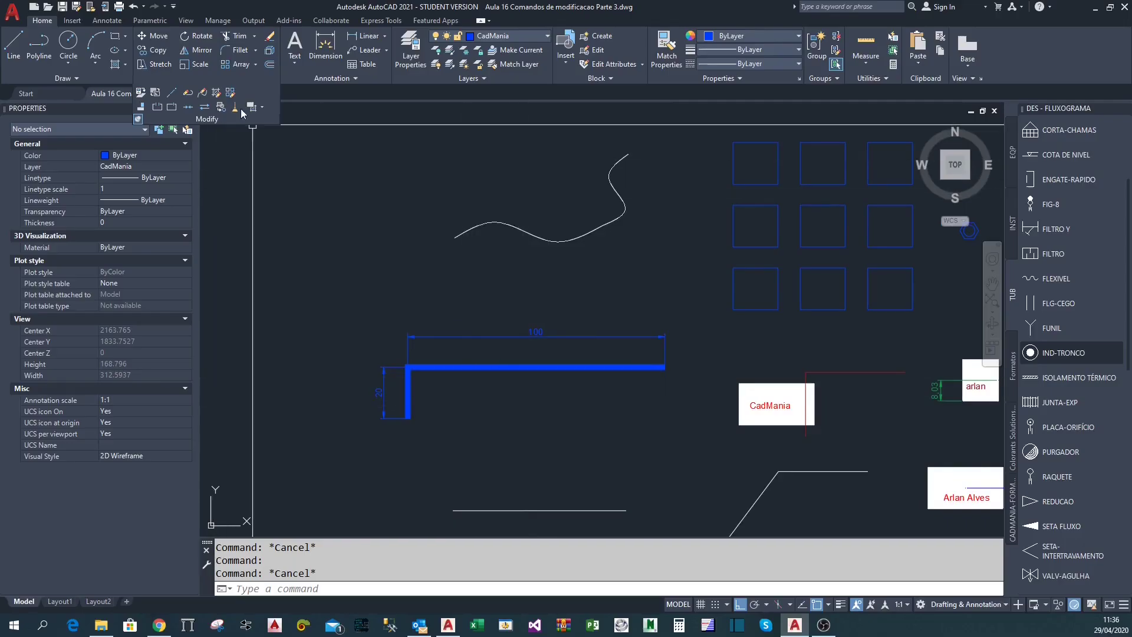
pyautogui.click(172, 94)
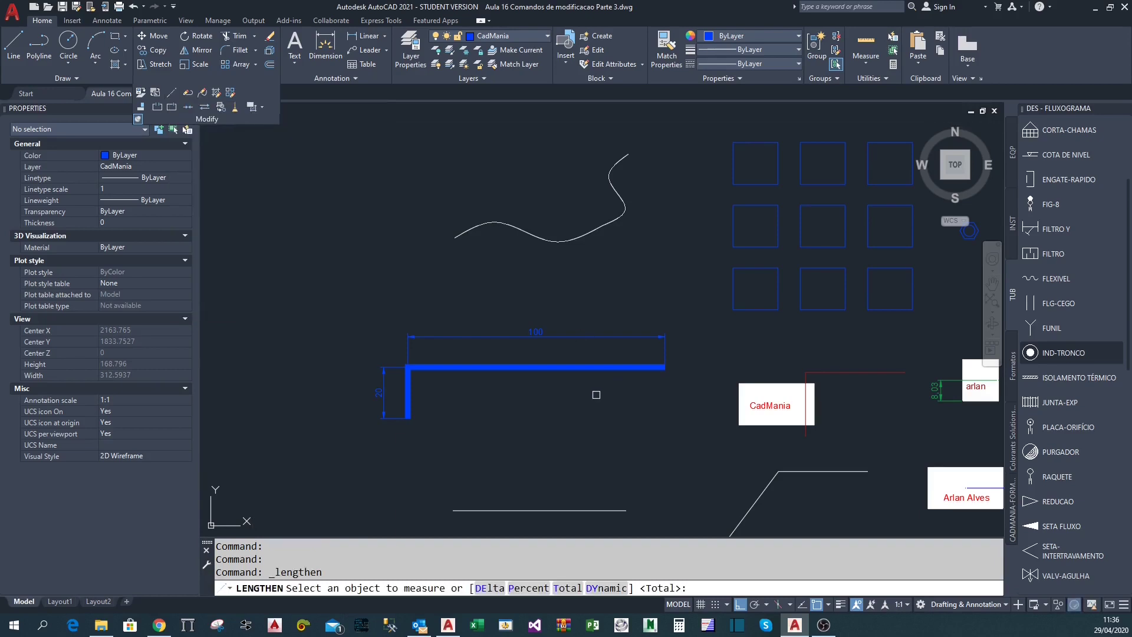
pyautogui.moveTo(552, 428)
pyautogui.mouseDown(button='middle')
pyautogui.moveTo(513, 382)
pyautogui.moveTo(521, 409)
pyautogui.moveTo(543, 378)
pyautogui.mouseUp(button='middle')
pyautogui.scroll(2, 545, 309)
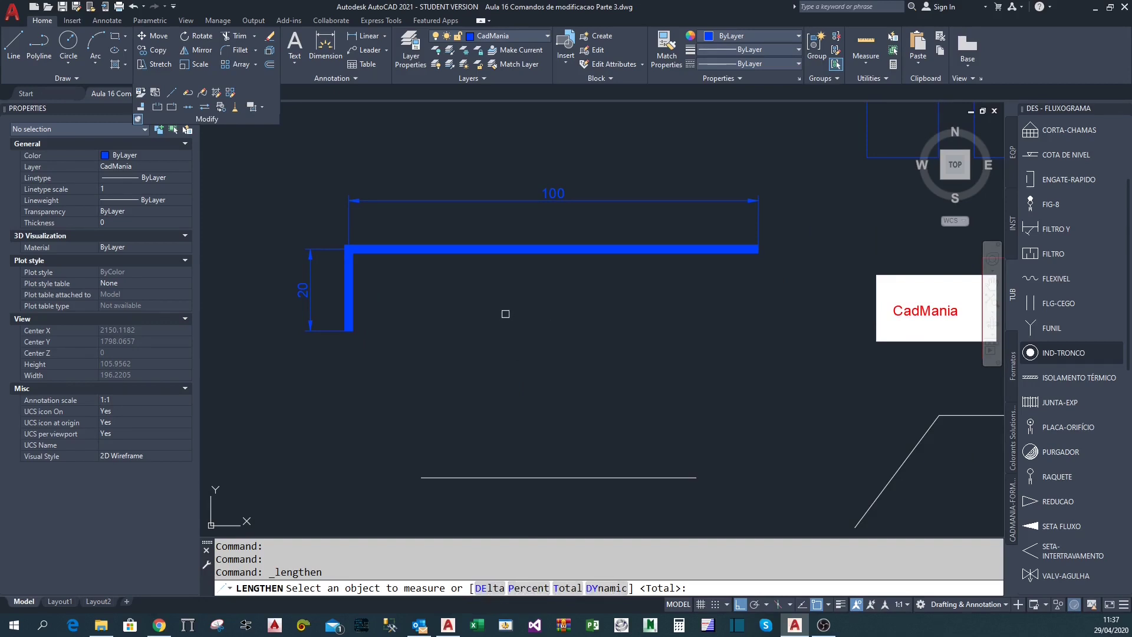
pyautogui.click(489, 589)
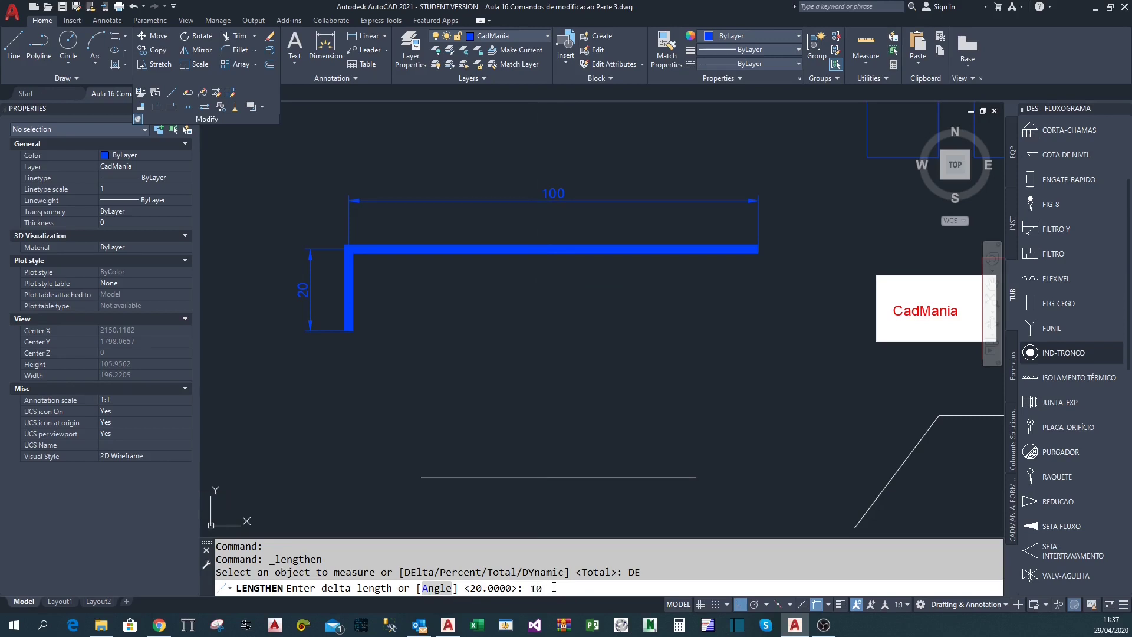
pyautogui.press('Return')
pyautogui.click(736, 242)
pyautogui.click(727, 250)
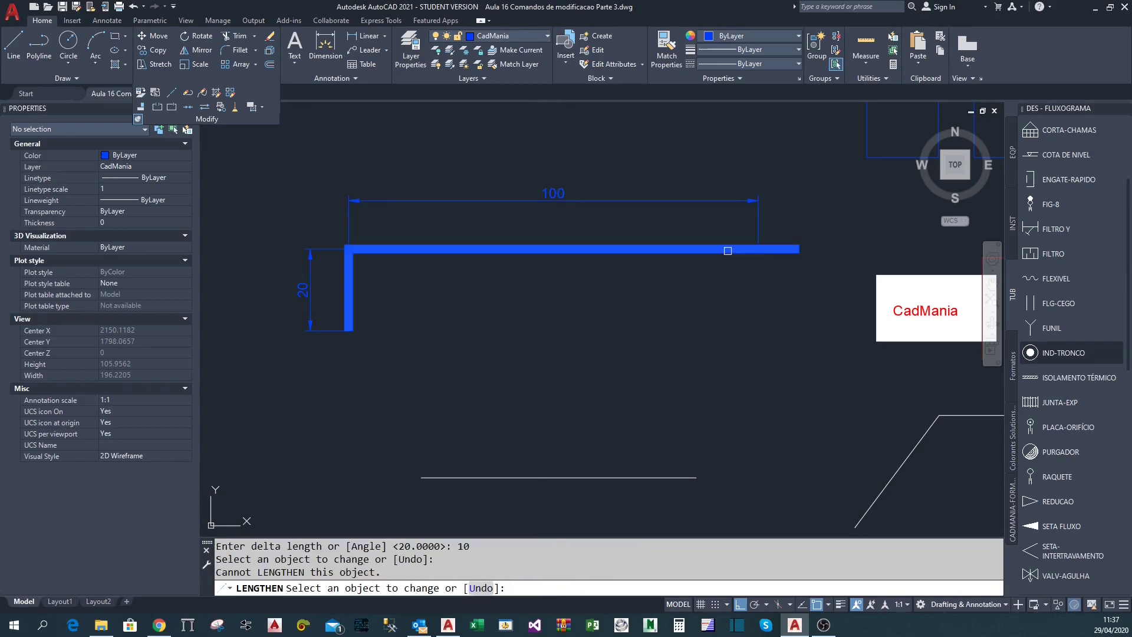
pyautogui.click(764, 247)
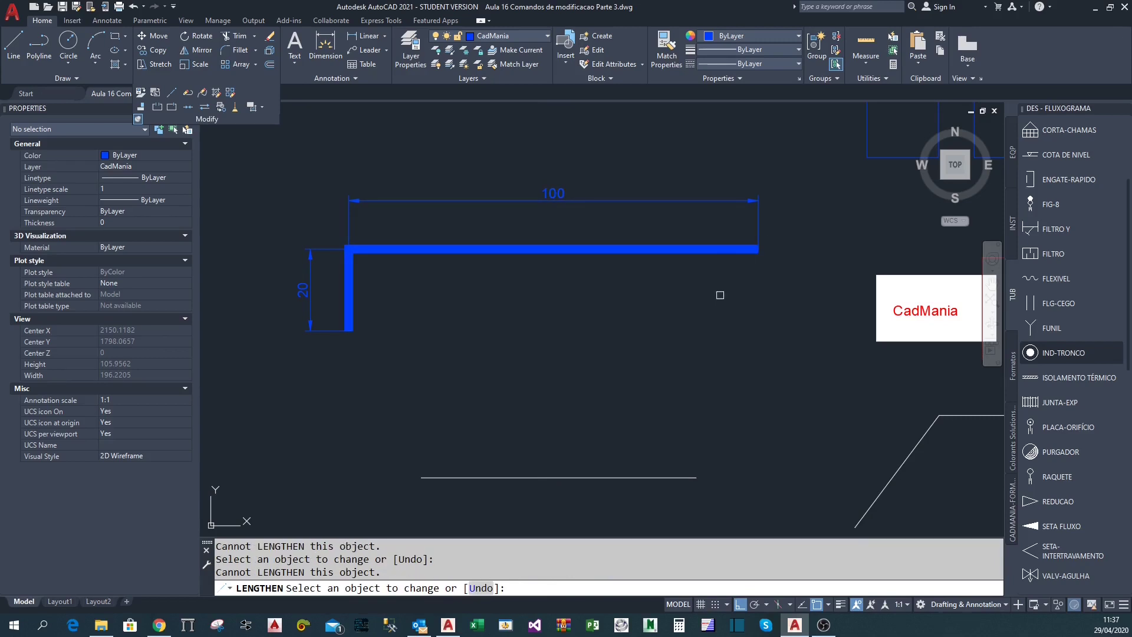
pyautogui.click(721, 254)
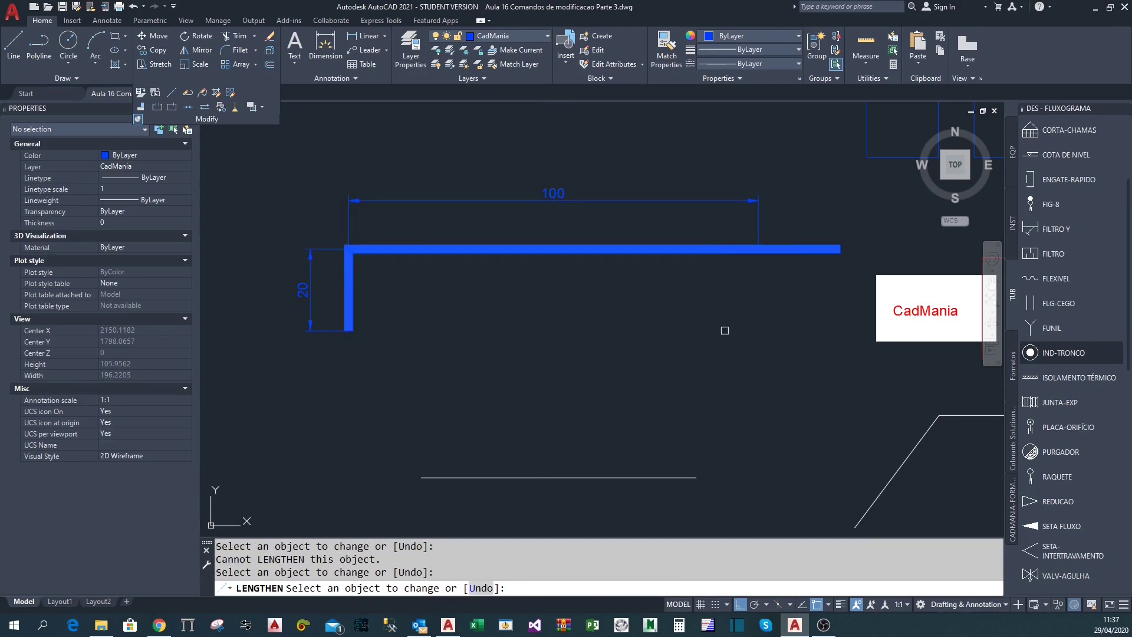
pyautogui.press('Return')
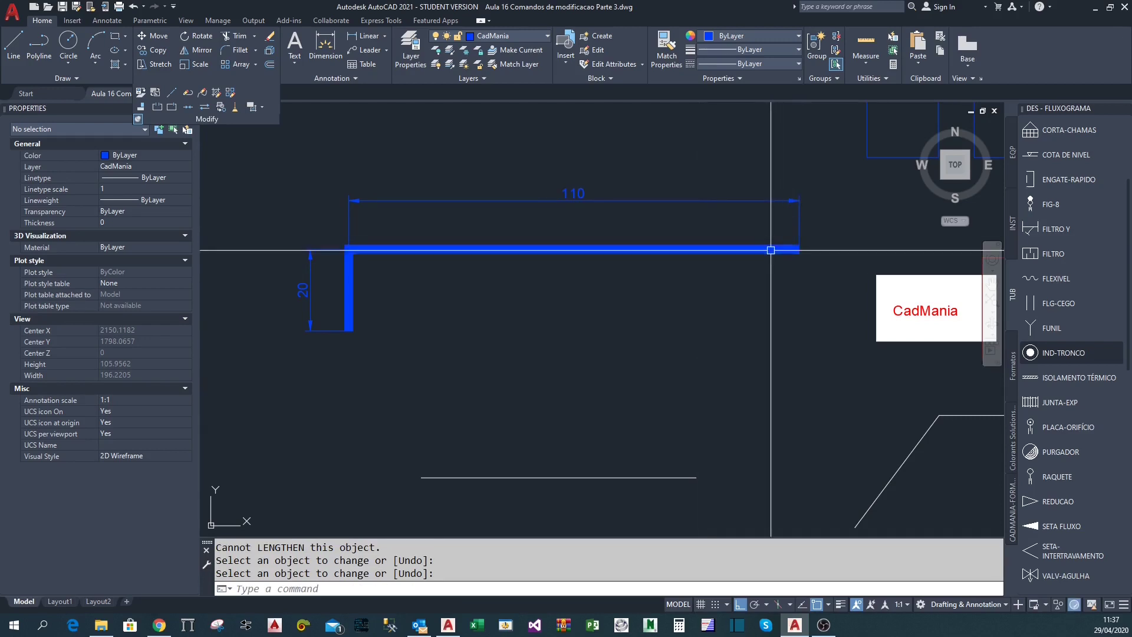
# Apply a 50 percent Lengthen to the L-shaped polyline, trimming it from the free end of its vertical leg
pyautogui.moveTo(741, 318); pyautogui.dragTo(705, 317, button='middle')
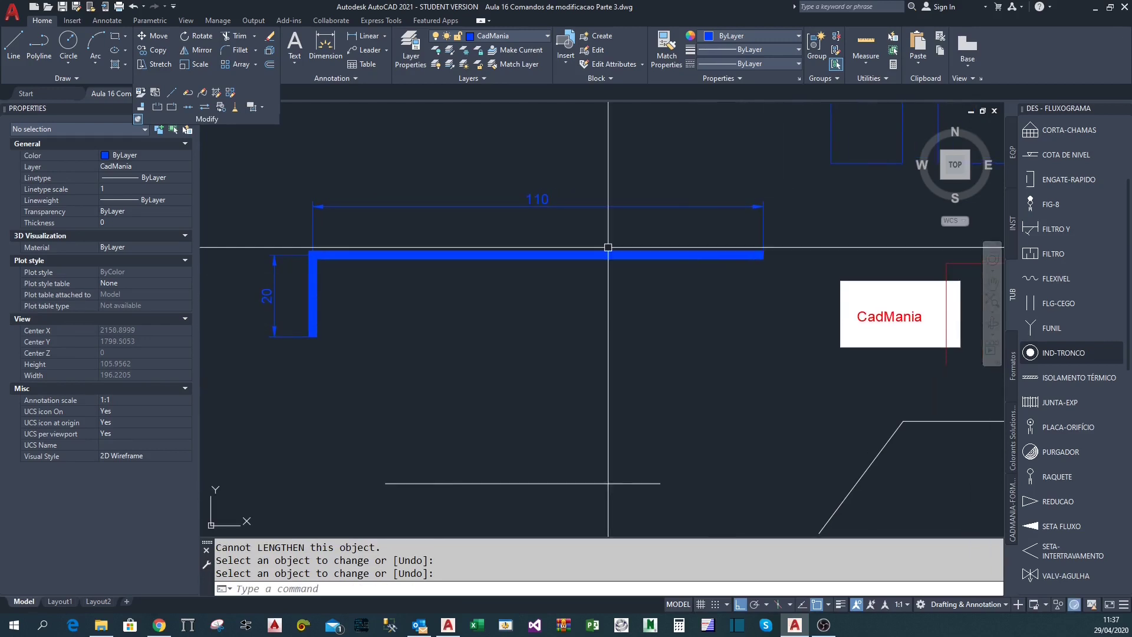
pyautogui.moveTo(608, 248); pyautogui.dragTo(666, 264, button='middle')
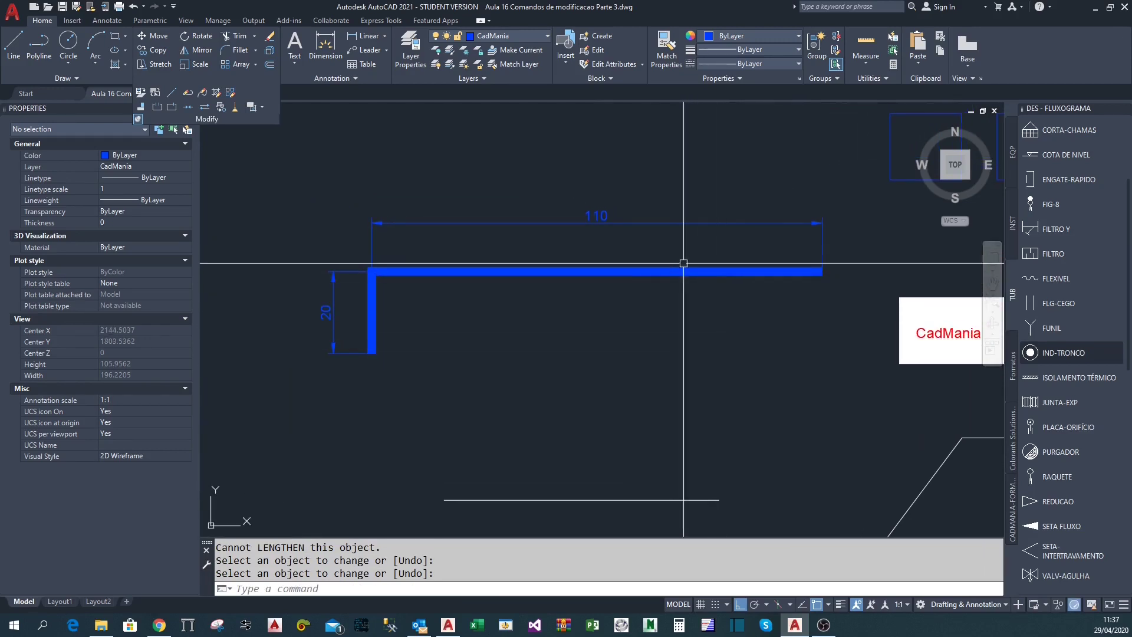
pyautogui.moveTo(649, 322); pyautogui.dragTo(671, 318, button='middle')
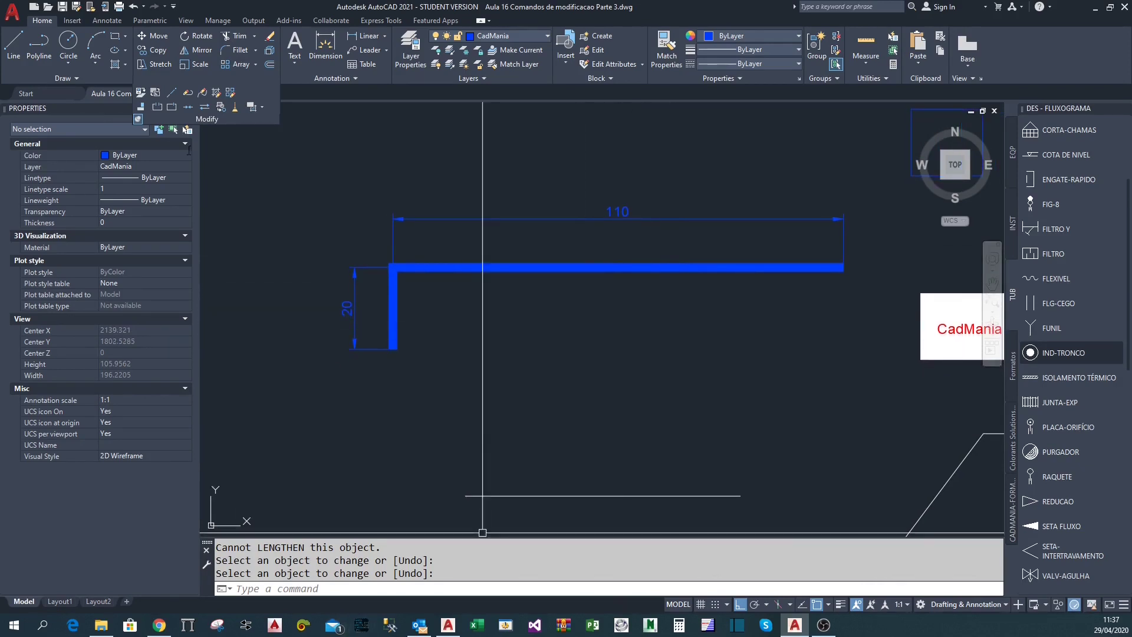
pyautogui.click(171, 93)
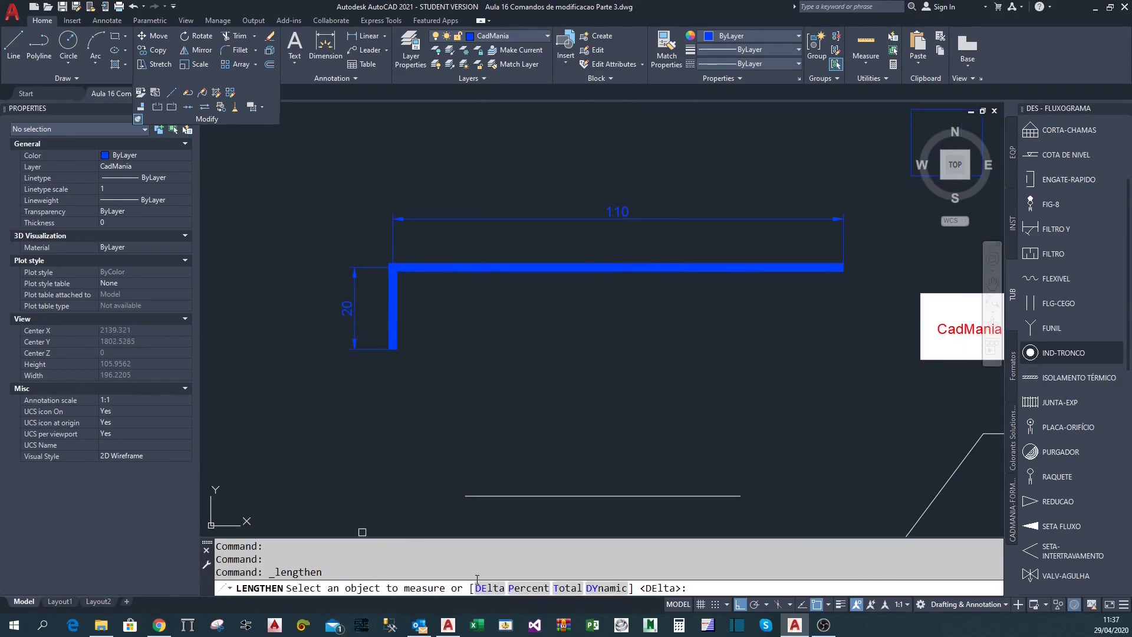
pyautogui.moveTo(594, 467); pyautogui.dragTo(573, 526, button='middle')
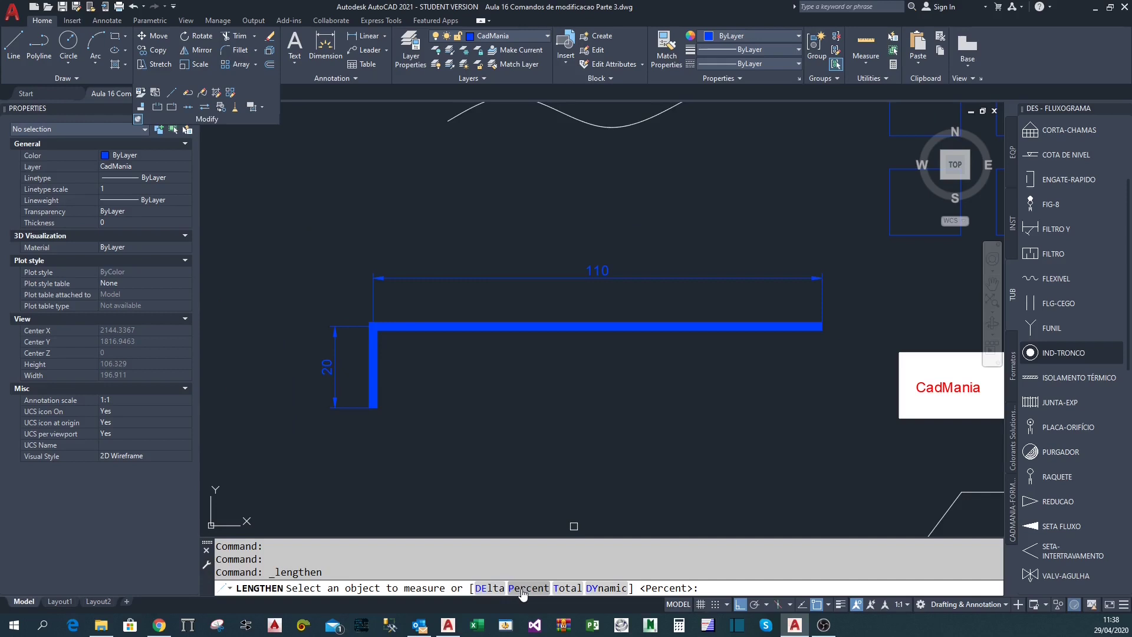
pyautogui.click(519, 588)
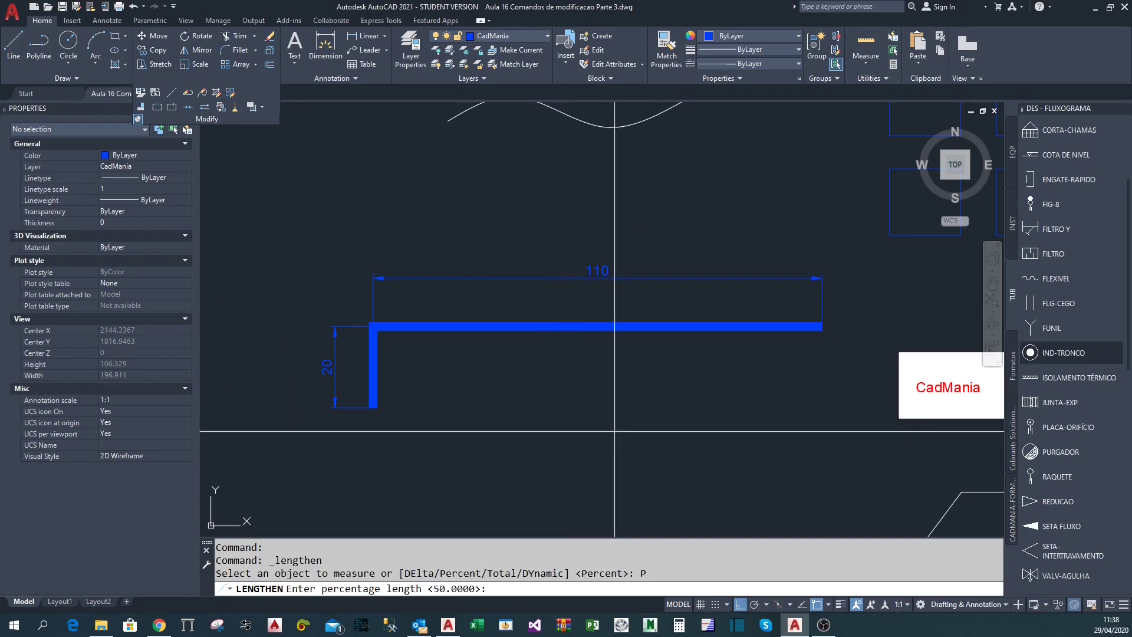
pyautogui.moveTo(624, 407); pyautogui.dragTo(656, 404, button='middle')
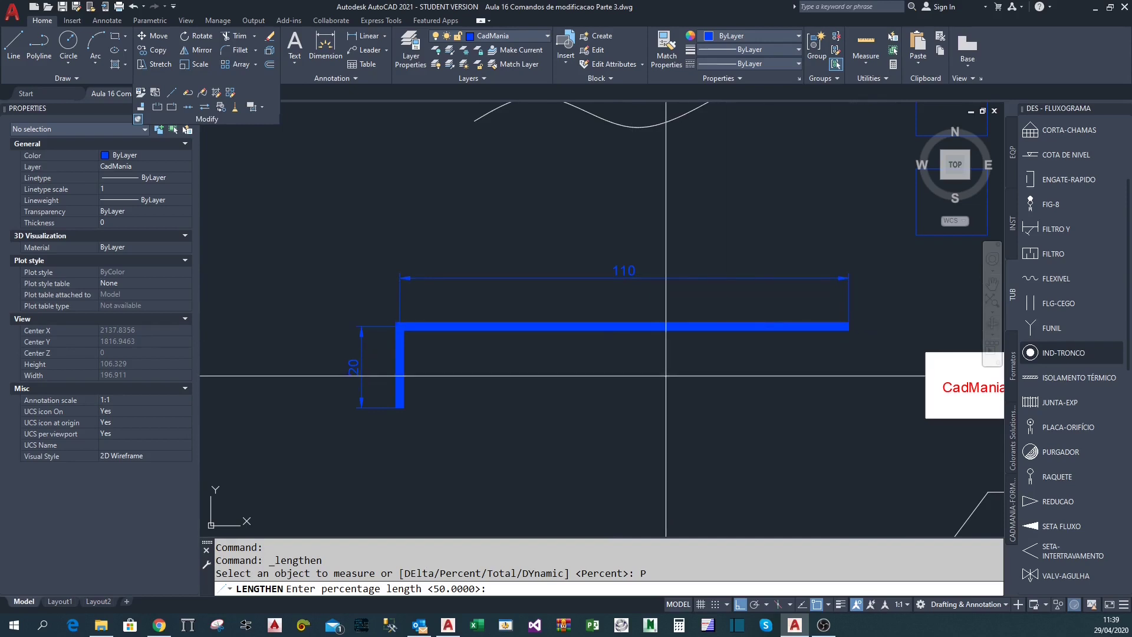
pyautogui.moveTo(662, 375); pyautogui.dragTo(620, 379, button='middle')
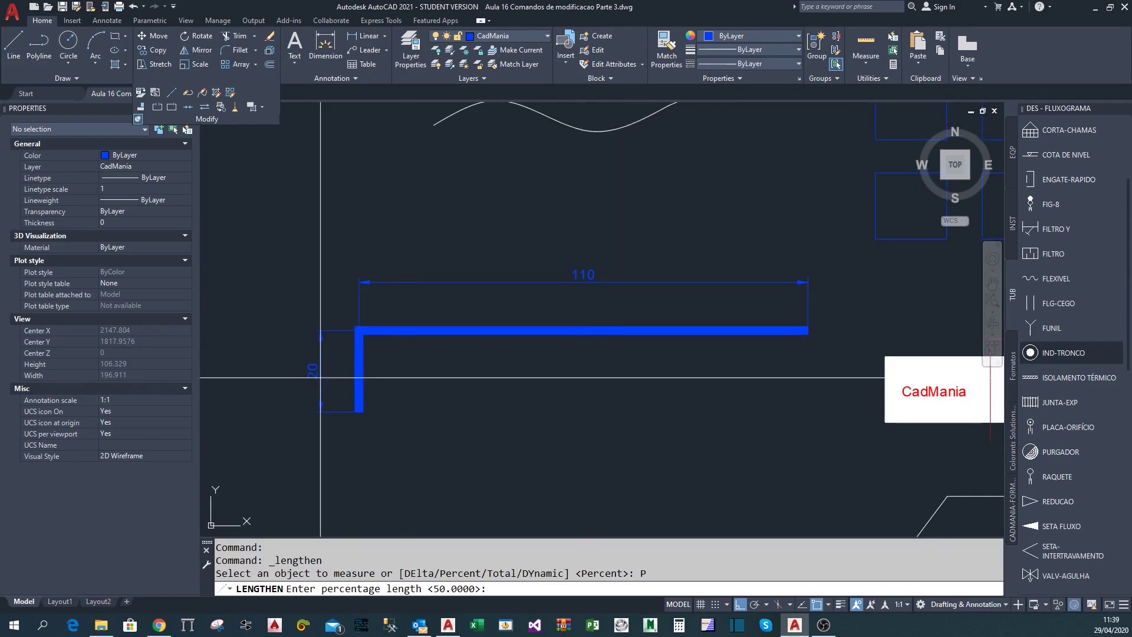
pyautogui.moveTo(580, 334); pyautogui.dragTo(598, 338, button='middle')
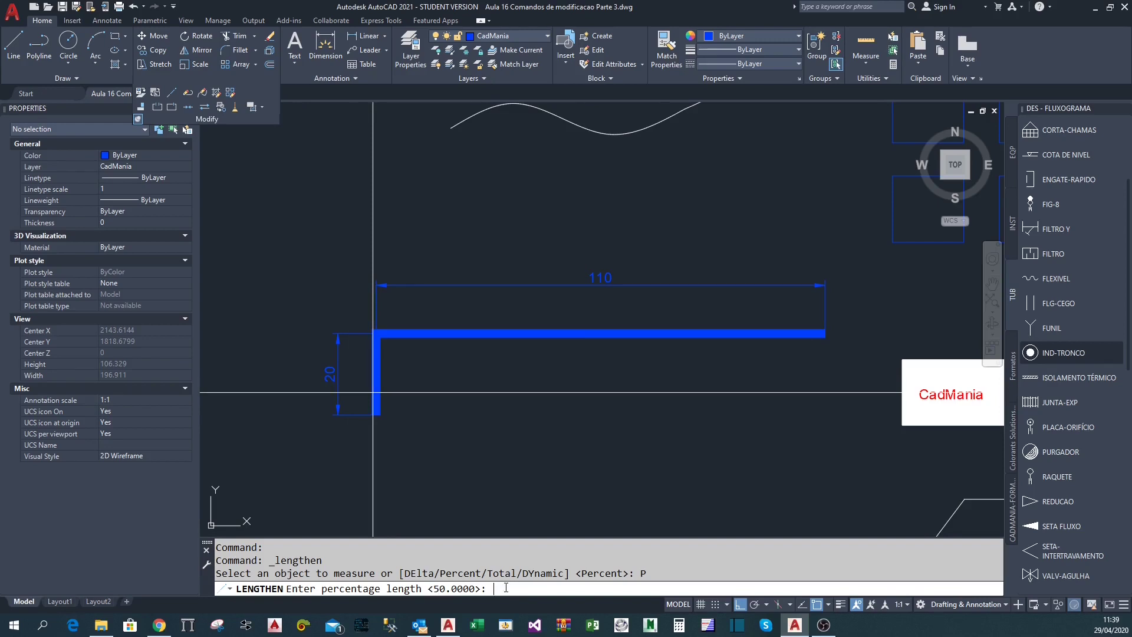
pyautogui.press('Return')
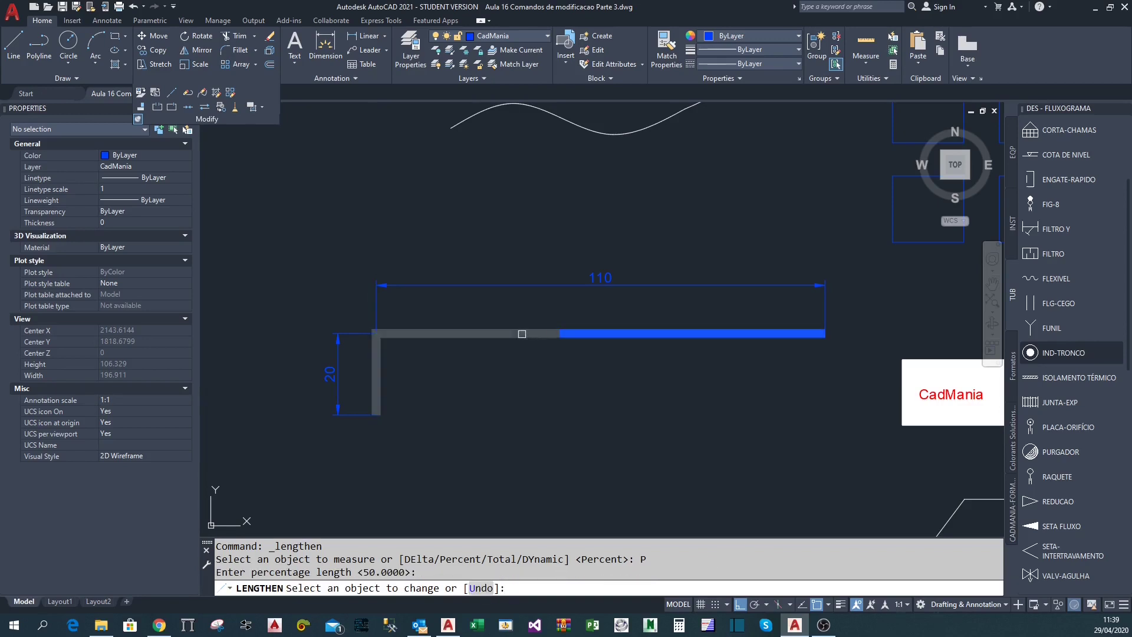
pyautogui.click(522, 333)
pyautogui.press('Return')
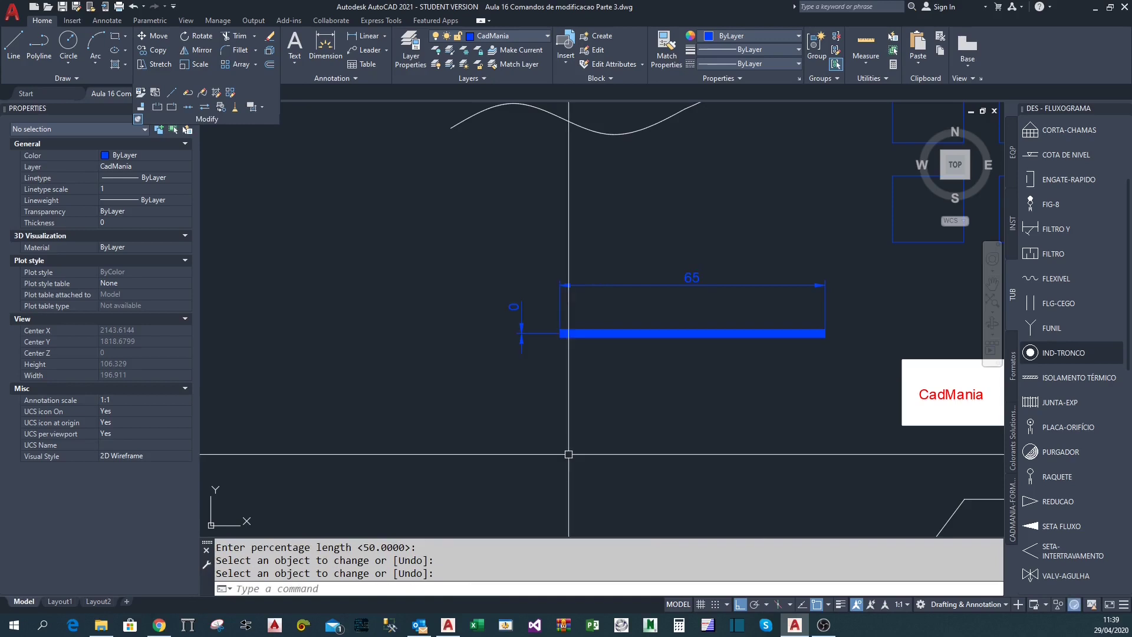
# Undo the 50 percent Lengthen that was applied from the polyline's vertical leg
pyautogui.scroll(2, 694, 265)
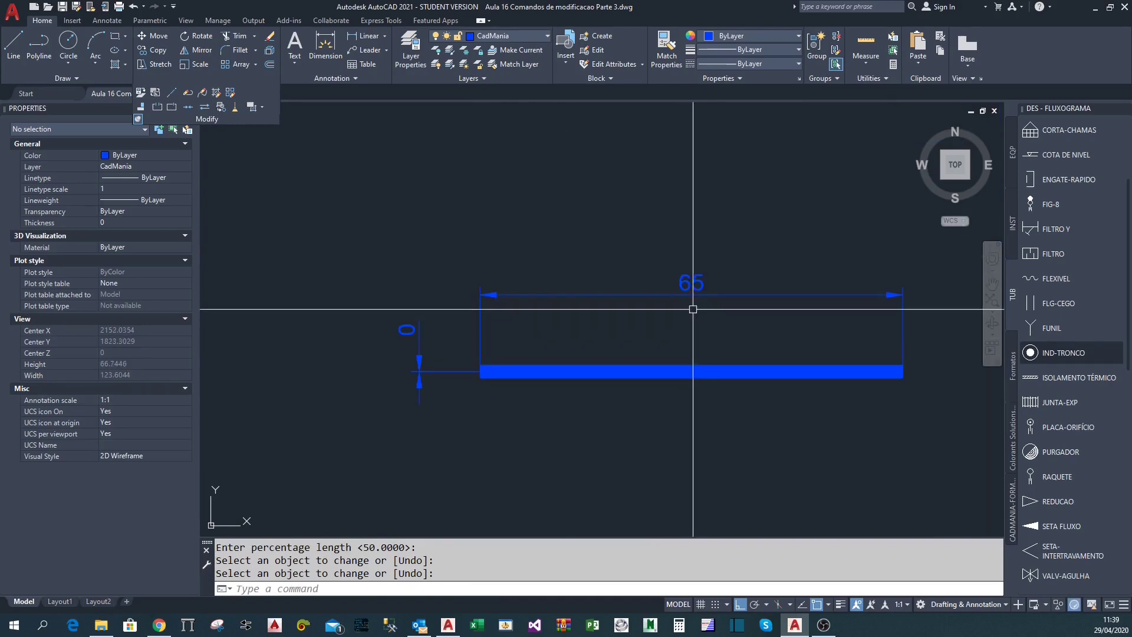
pyautogui.scroll(-2, 693, 309)
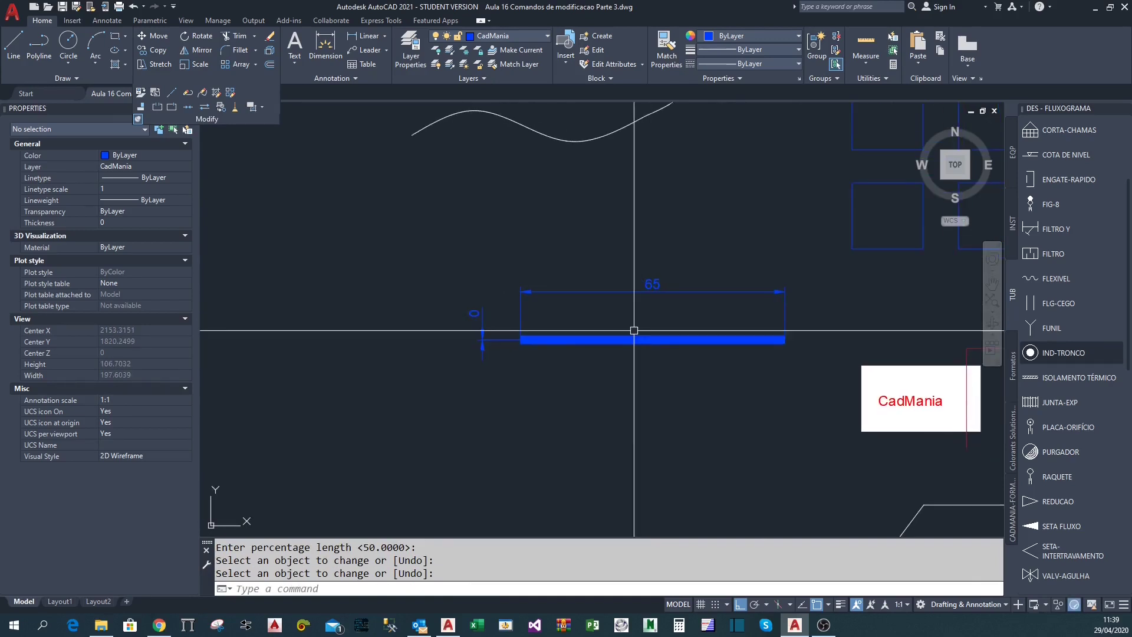
pyautogui.hotkey('ctrl', 'z')
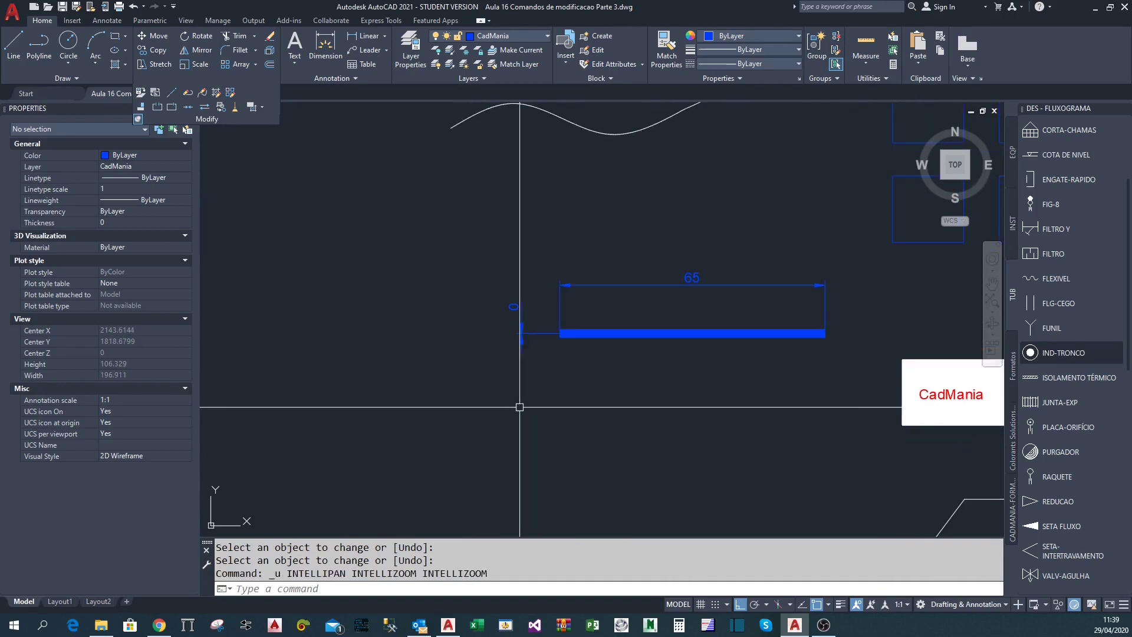
pyautogui.hotkey('ctrl', 'z')
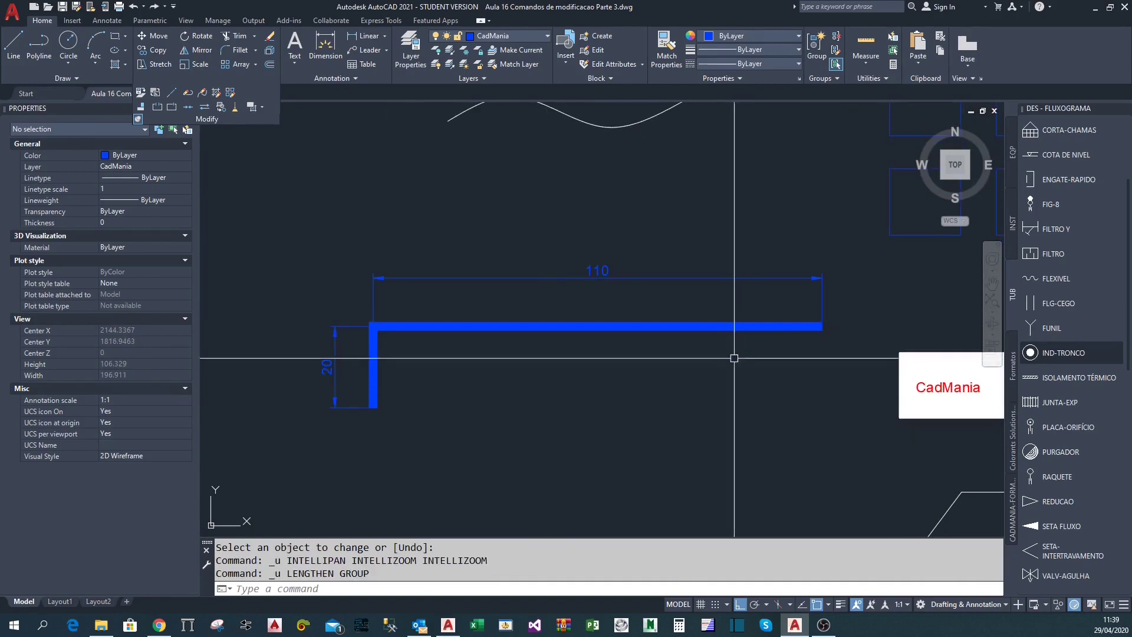
# Reduce the L-shaped polyline to 50 percent of its total length from the free end of its horizontal segment
pyautogui.click(171, 94)
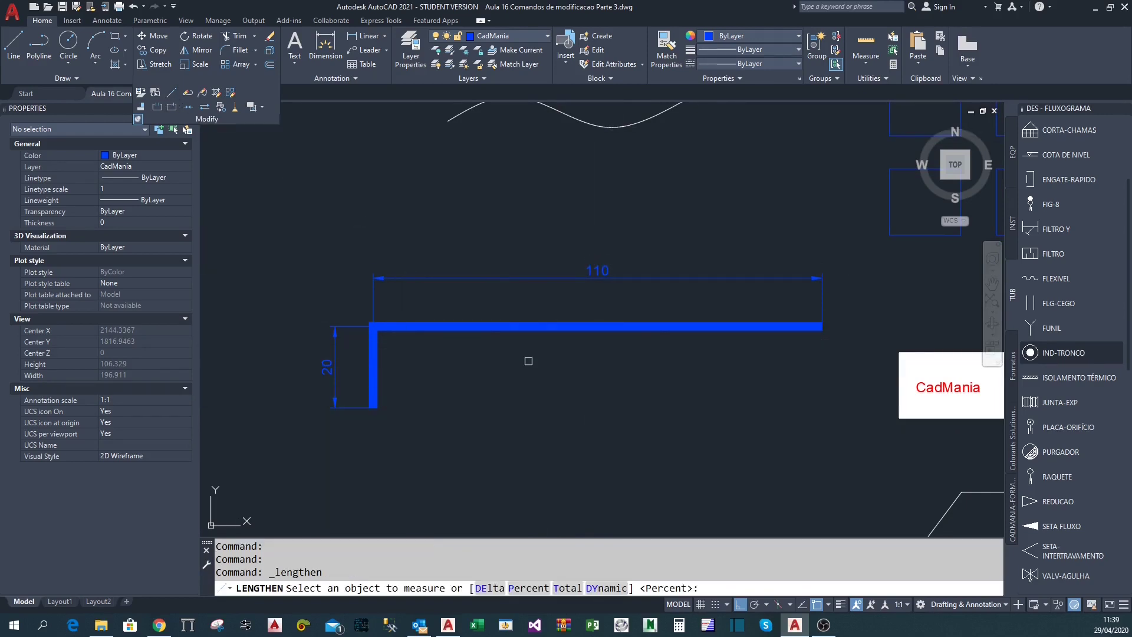
pyautogui.click(530, 588)
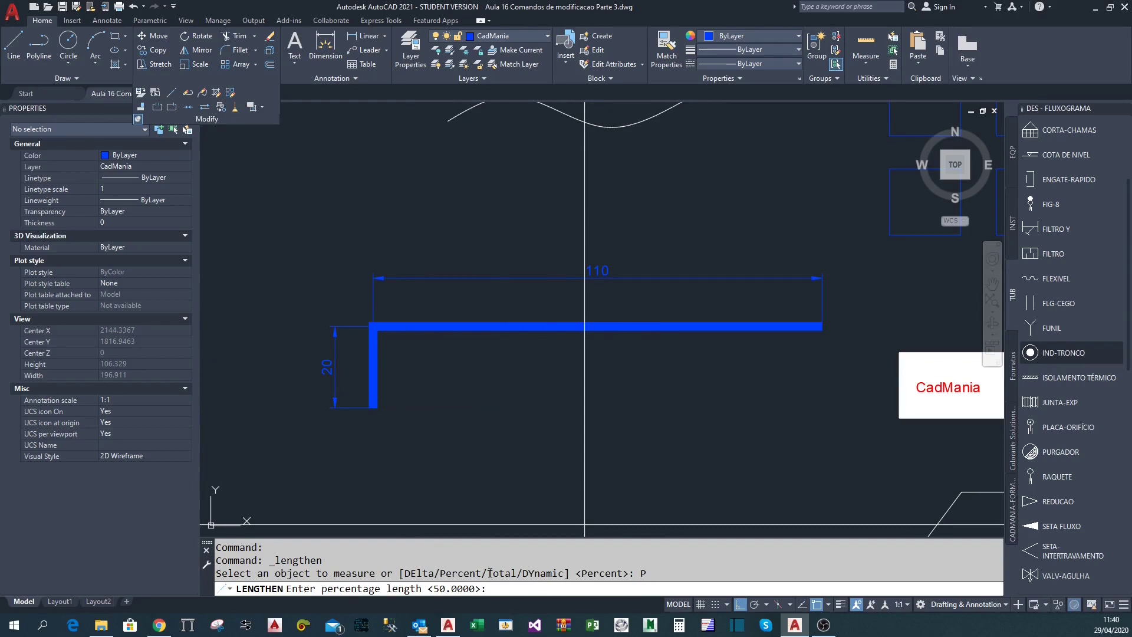
pyautogui.press('Return')
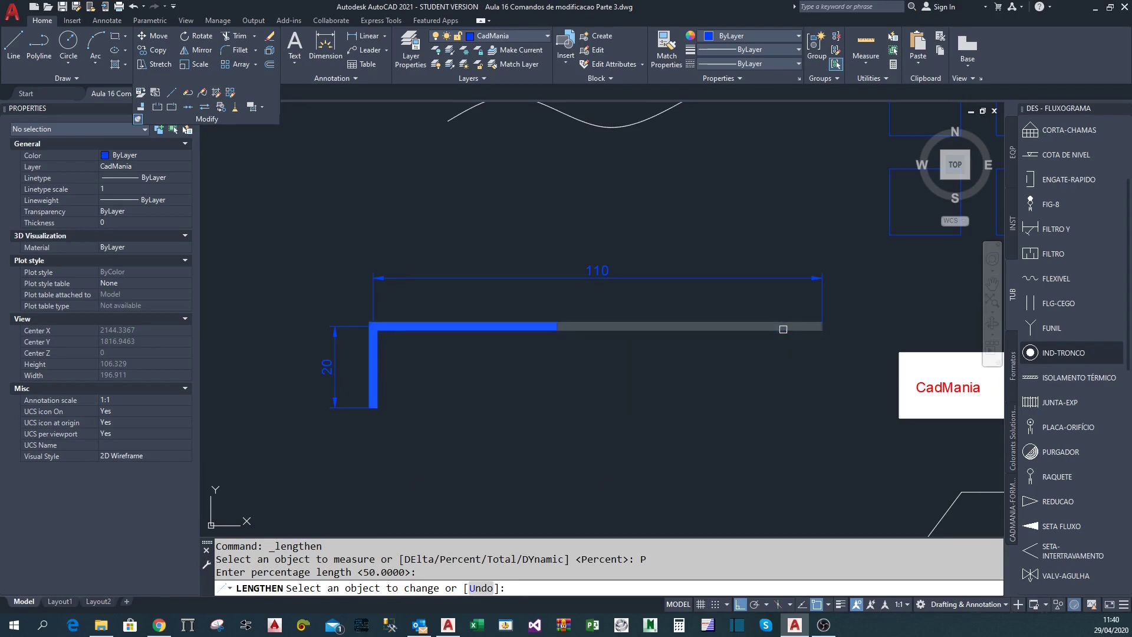
pyautogui.click(780, 328)
pyautogui.press('Return')
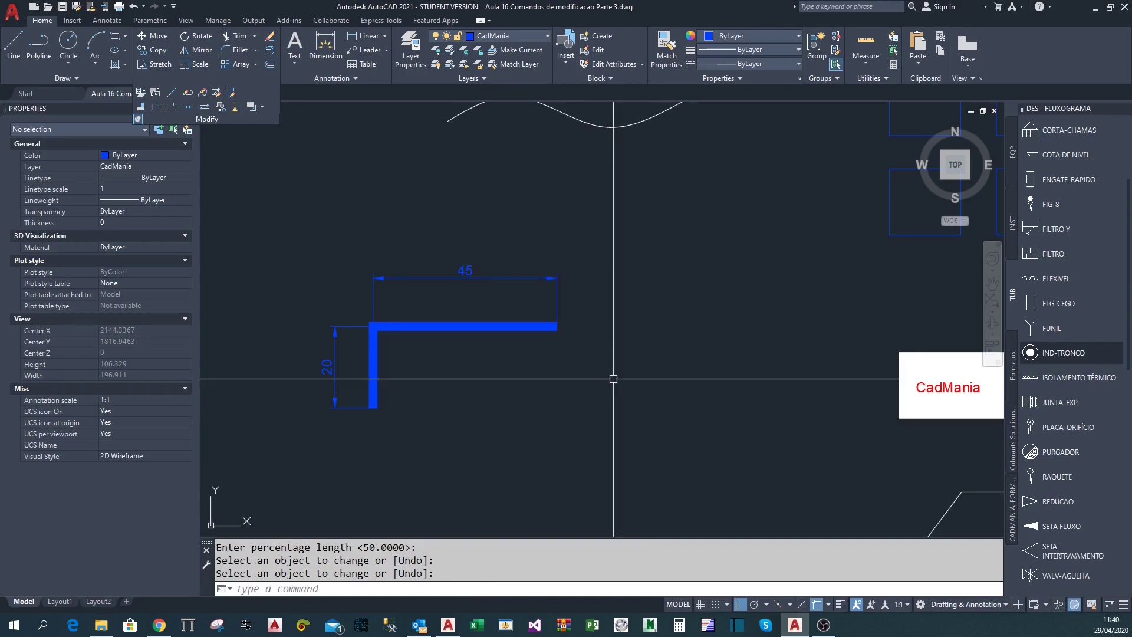
# Set the L-shaped polyline's total length to 200 with Lengthen, extending it from the free end of its horizontal segment
pyautogui.scroll(3, 462, 268)
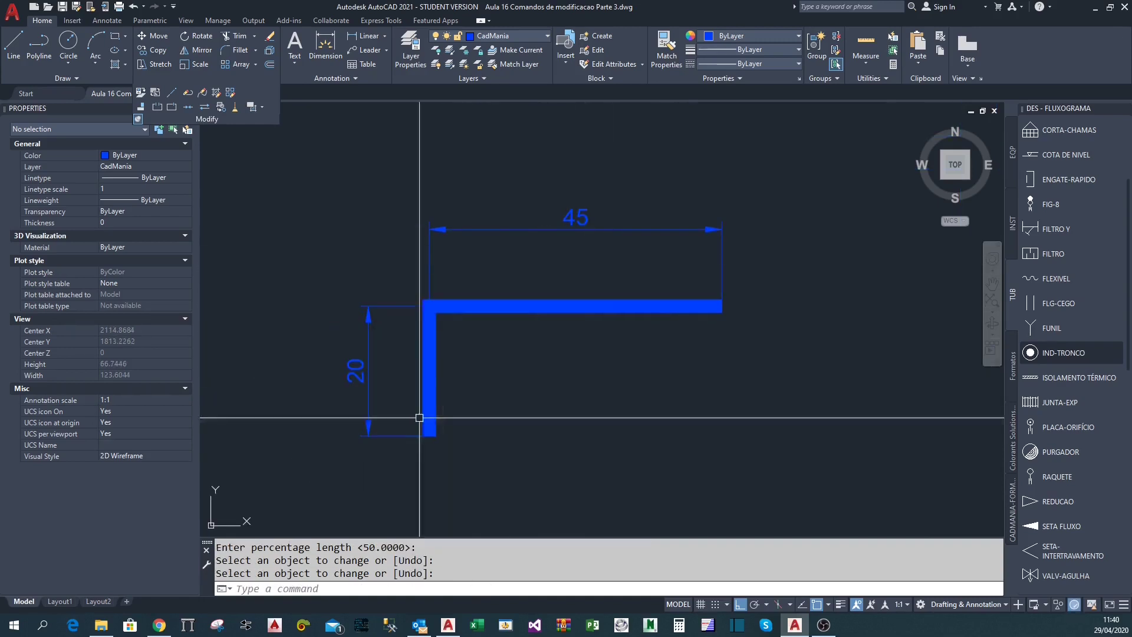
pyautogui.moveTo(586, 260); pyautogui.dragTo(619, 263, button='middle')
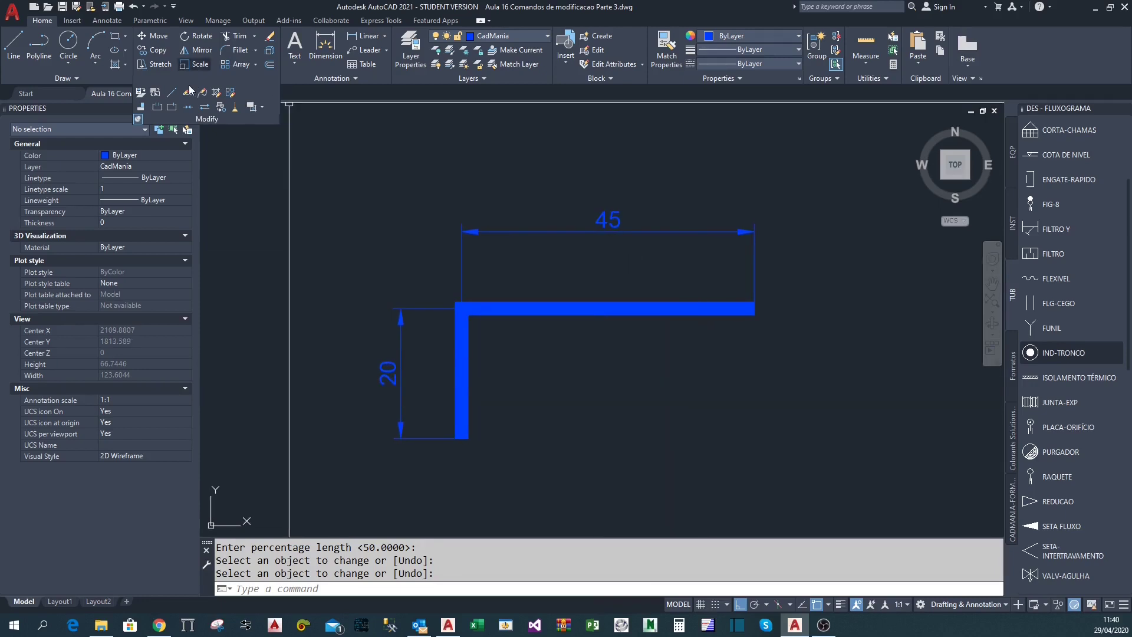
pyautogui.click(204, 108)
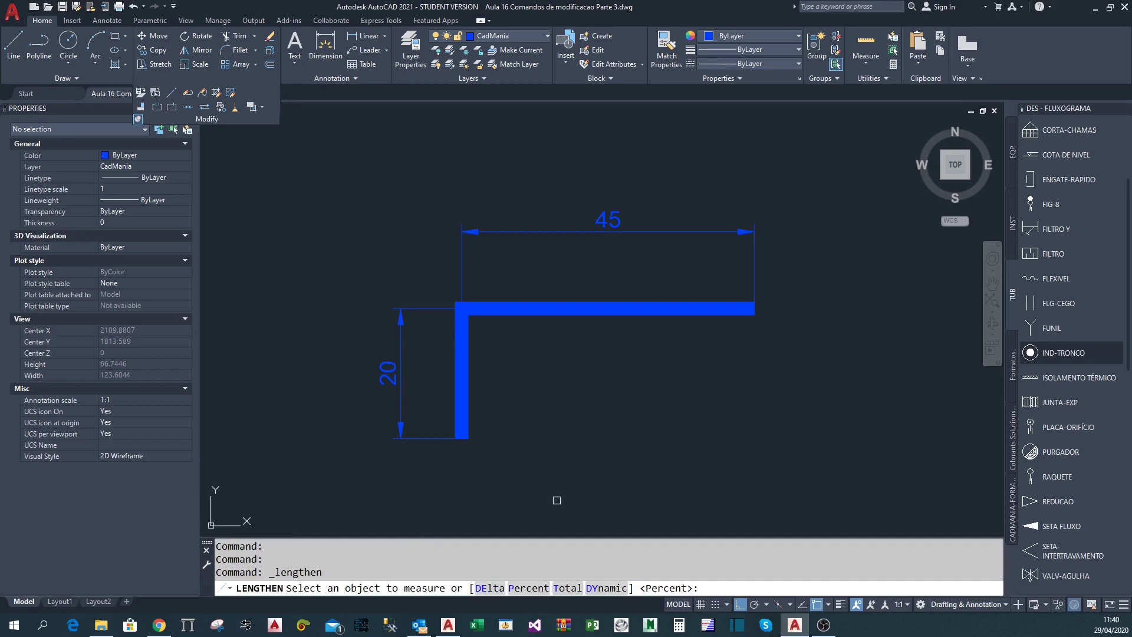
pyautogui.click(564, 588)
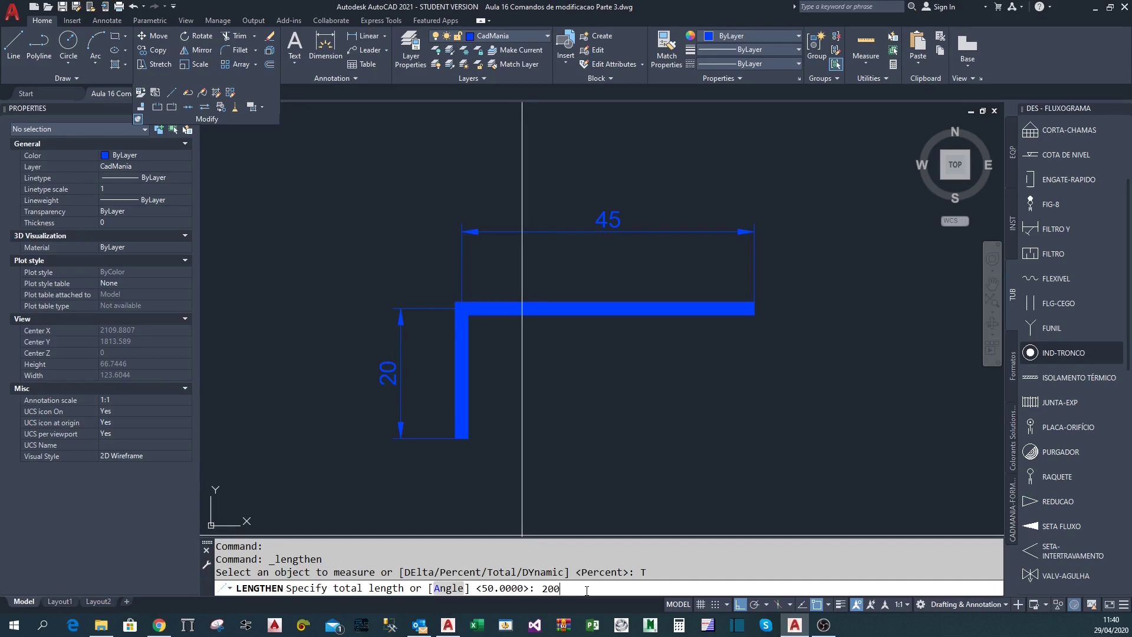
pyautogui.press('Return')
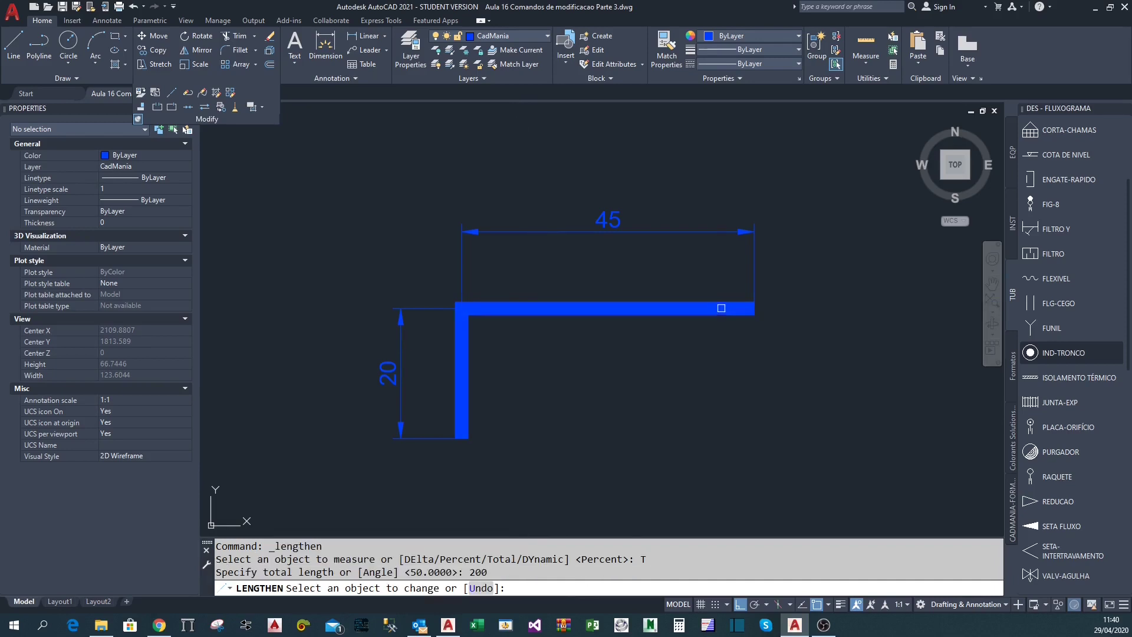
pyautogui.scroll(-4, 731, 318)
pyautogui.click(537, 291)
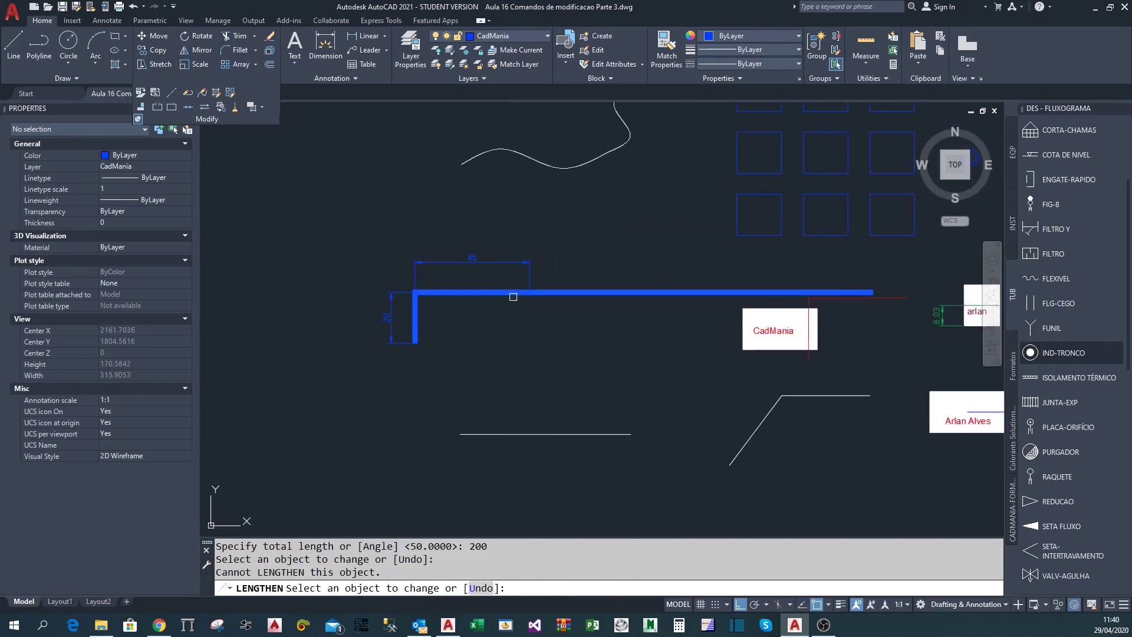
pyautogui.click(417, 333)
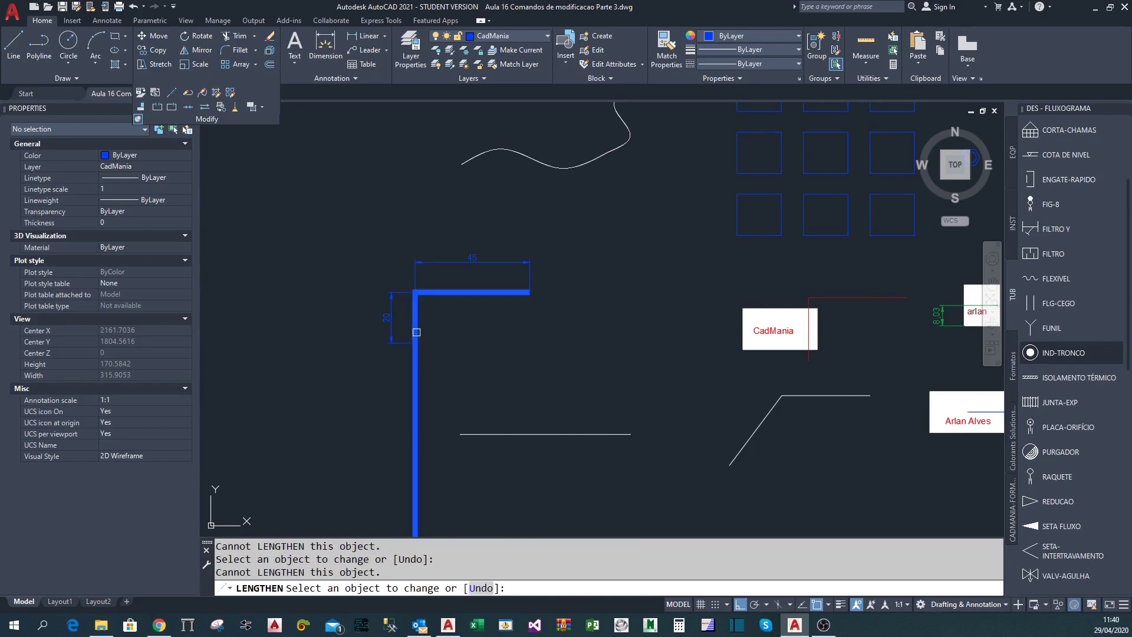
pyautogui.click(513, 292)
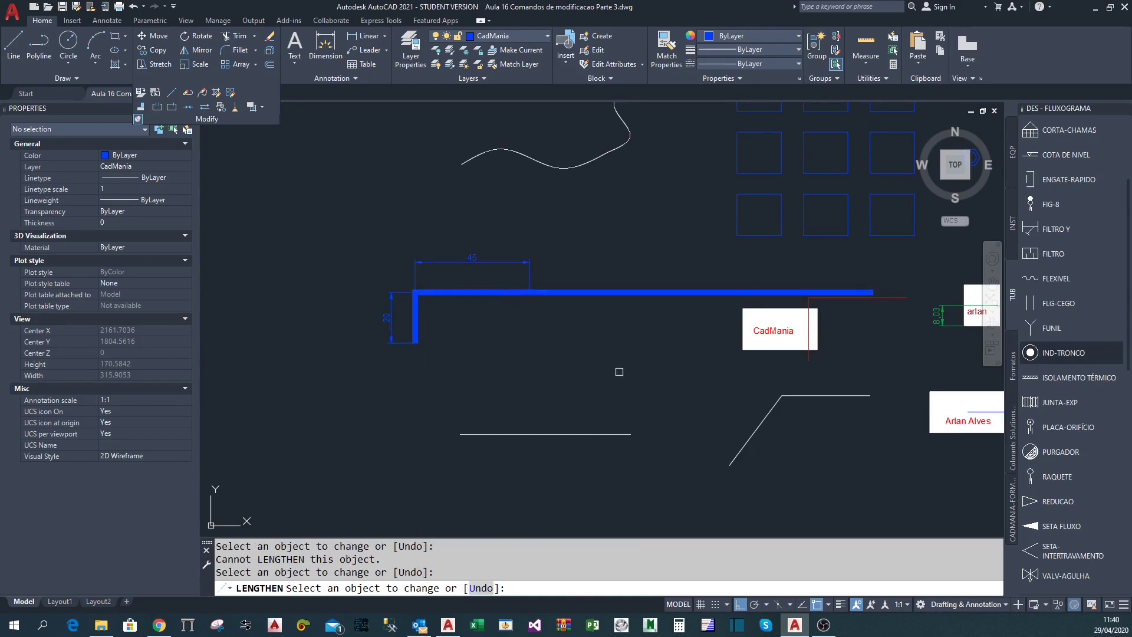
# Finish the Lengthen command and undo the total-length change made to the L-shaped polyline
pyautogui.press('Return')
pyautogui.scroll(4, 674, 245)
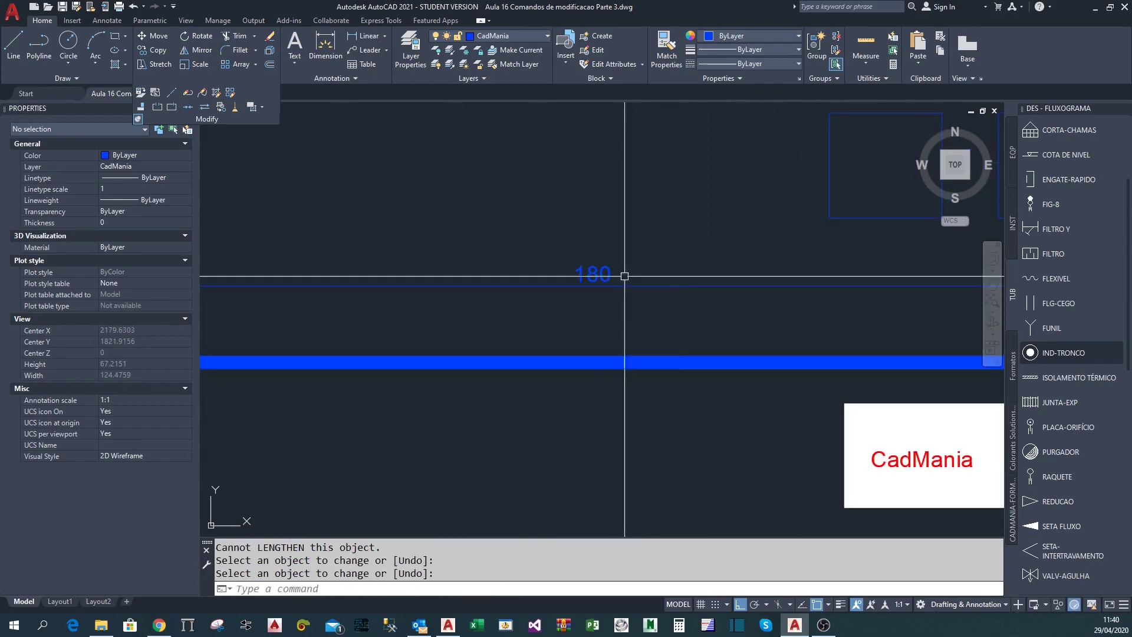
pyautogui.scroll(-3, 624, 276)
pyautogui.scroll(5, 333, 324)
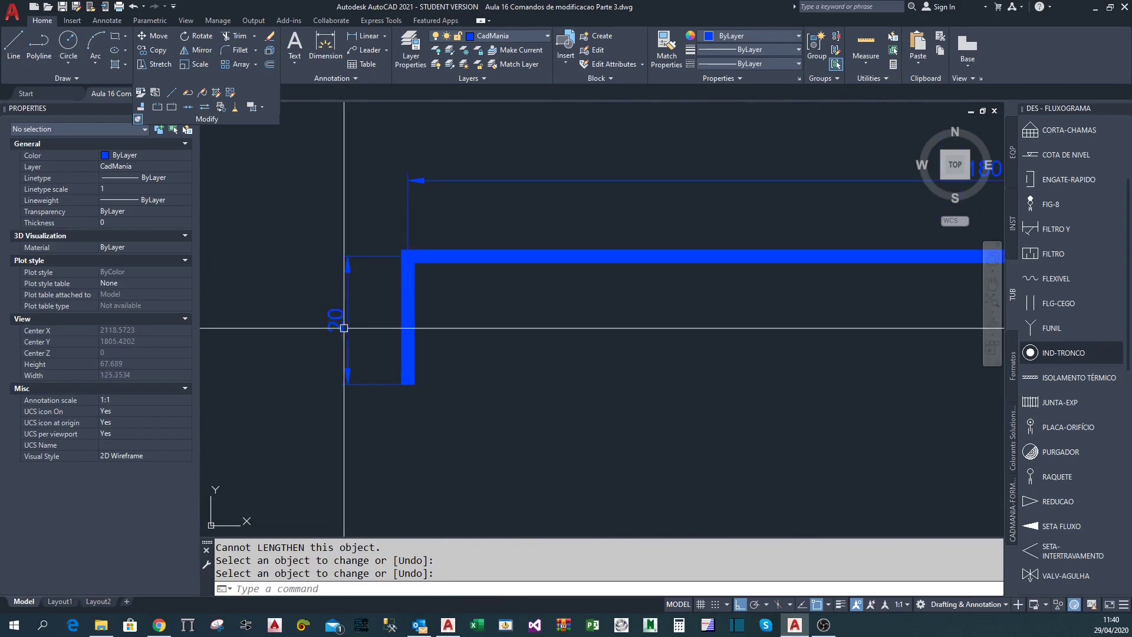
pyautogui.scroll(-5, 344, 328)
pyautogui.scroll(1, 660, 341)
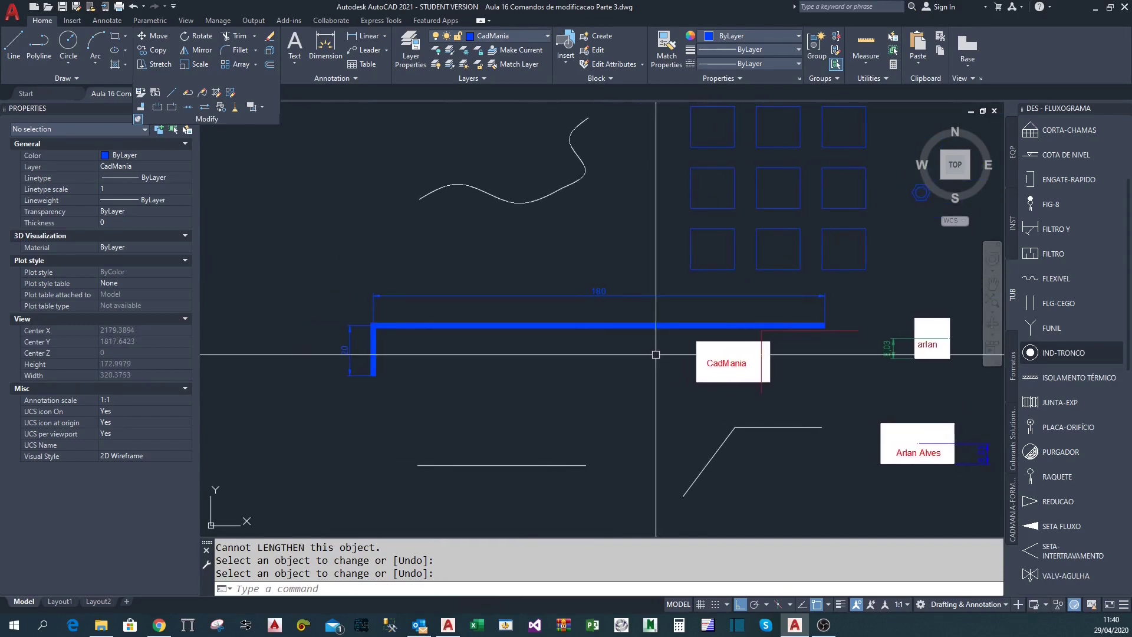
pyautogui.hotkey('ctrl', 'z')
pyautogui.hotkey('ctrl', 'z')
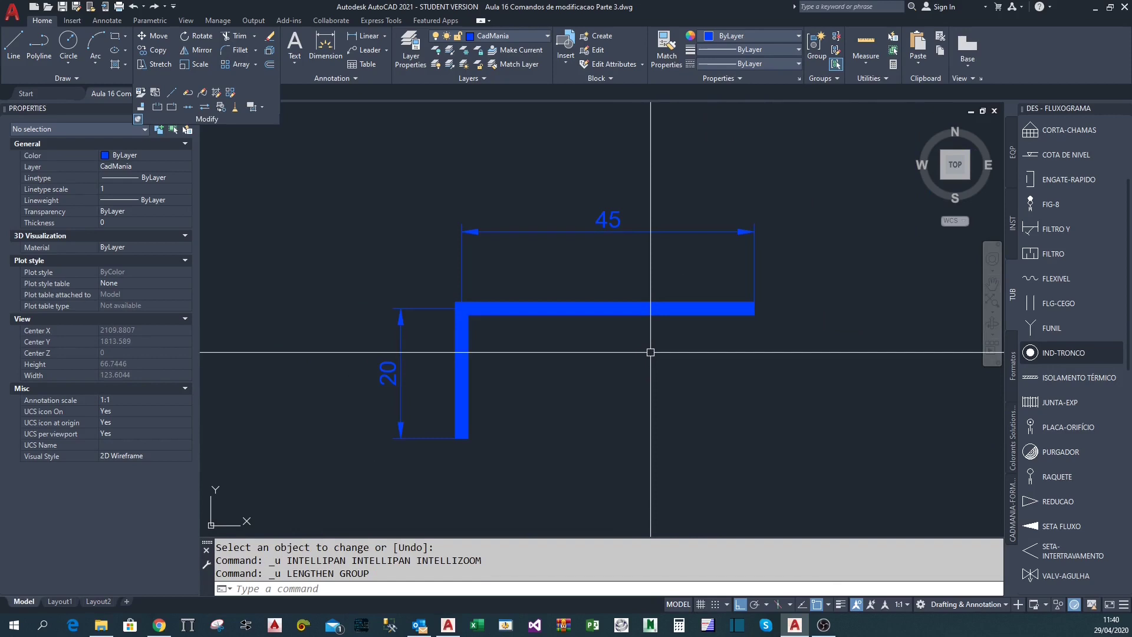
# Try to lengthen the L-shaped polyline from its horizontal segment with Lengthen's Dynamic option
pyautogui.click(171, 93)
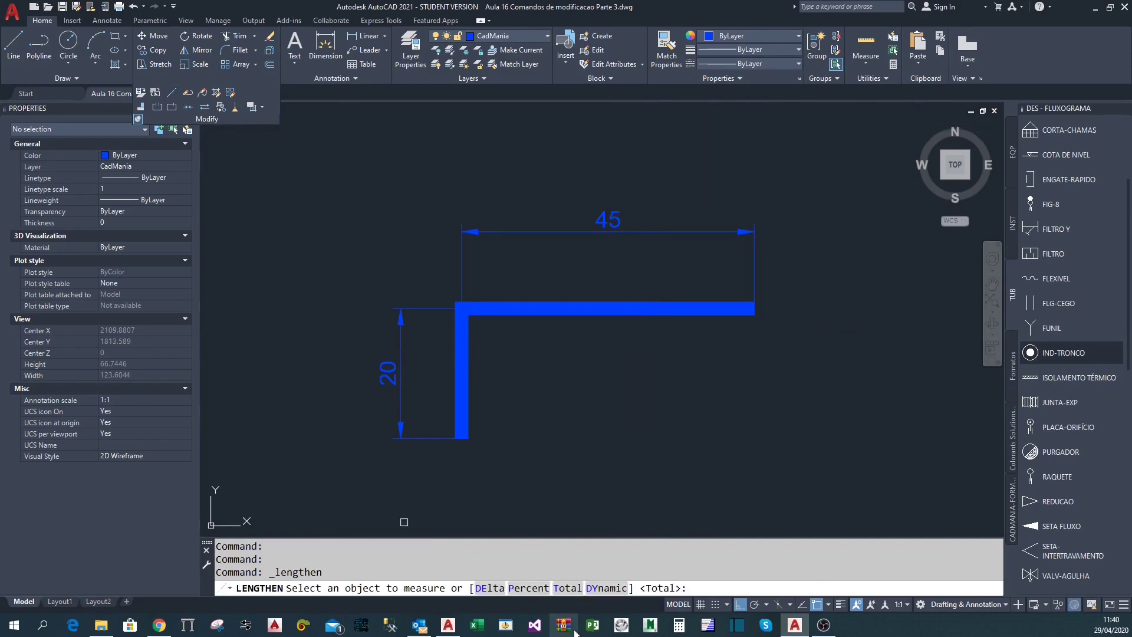
pyautogui.click(609, 589)
pyautogui.click(608, 299)
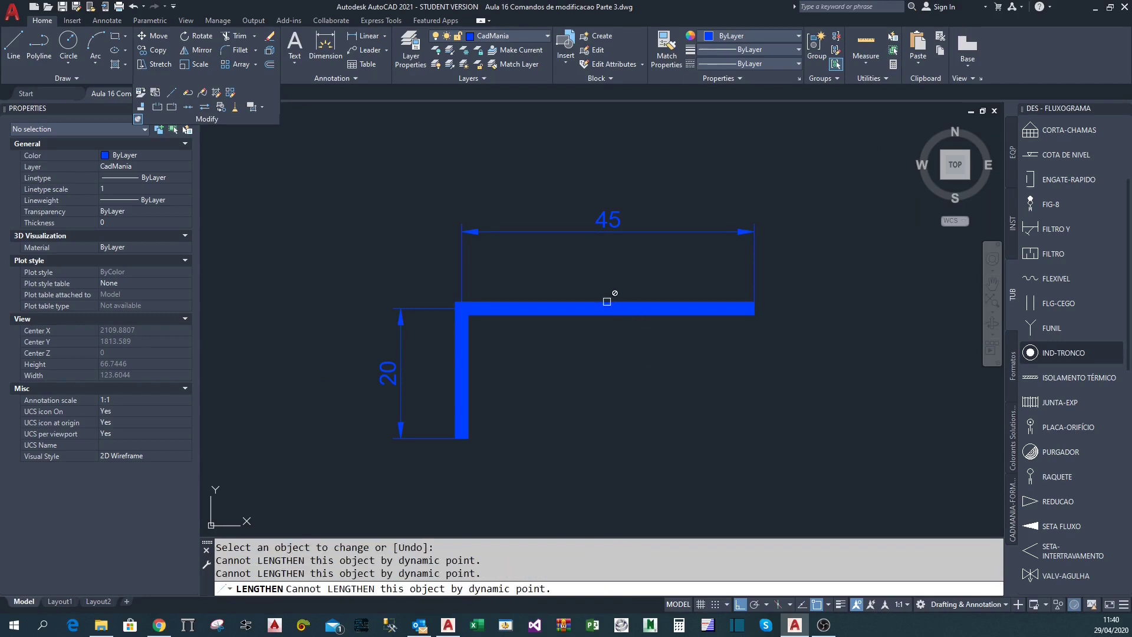
pyautogui.click(606, 302)
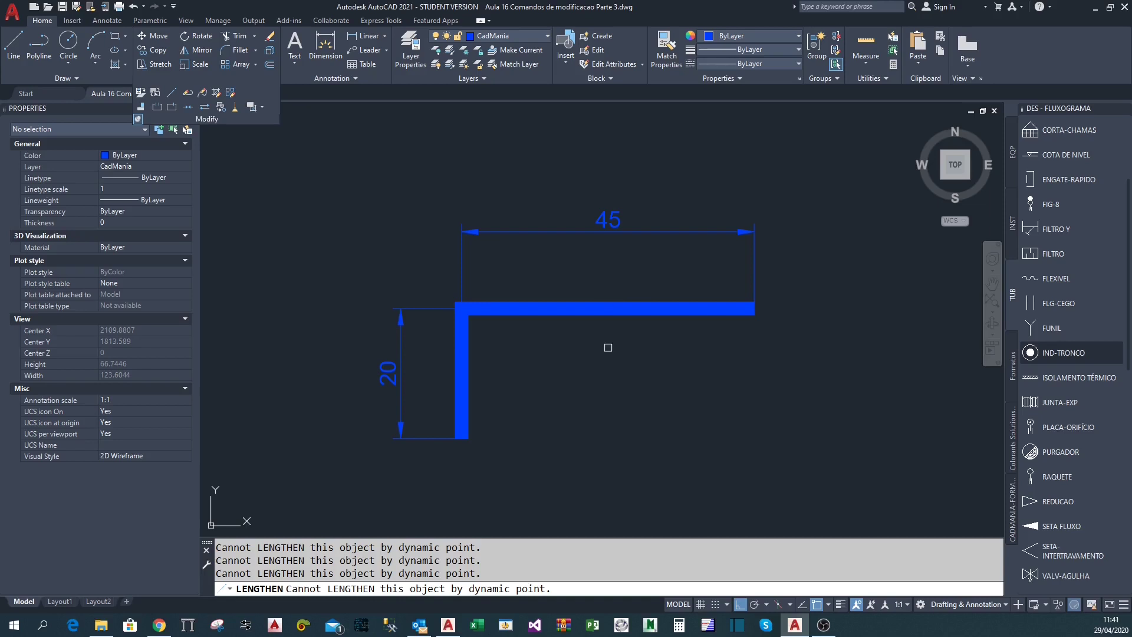
pyautogui.click(577, 304)
# Shorten the white horizontal line below the L-shaped polyline from its right end with Lengthen's Dynamic option
pyautogui.scroll(-2, 585, 302)
pyautogui.moveTo(643, 454); pyautogui.dragTo(633, 273, button='middle')
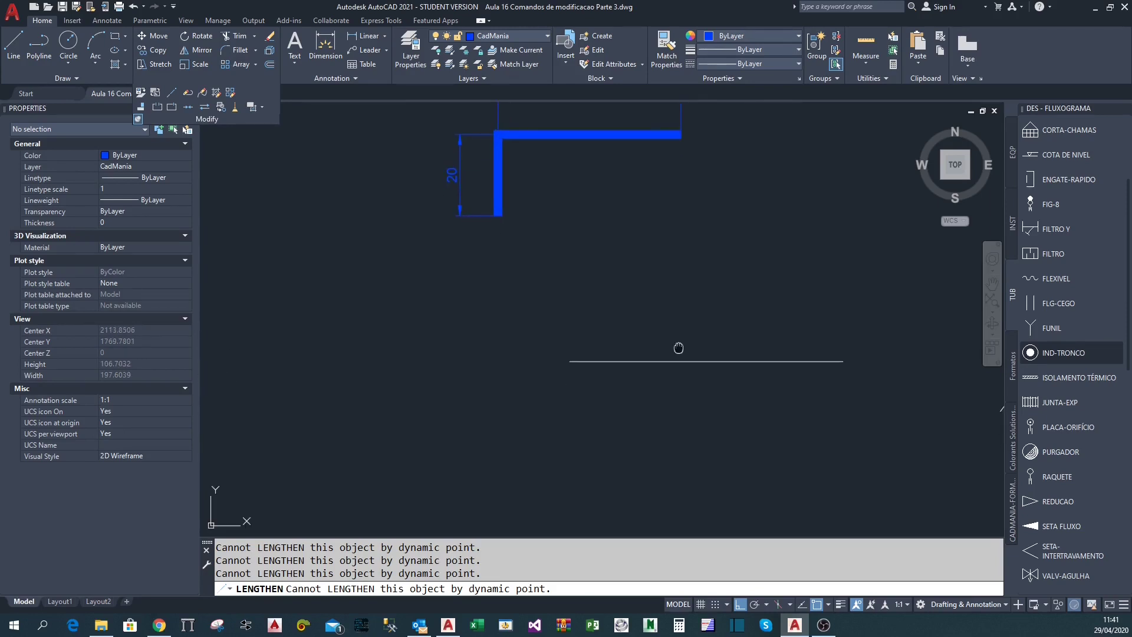
pyautogui.moveTo(679, 348); pyautogui.dragTo(685, 390, button='middle')
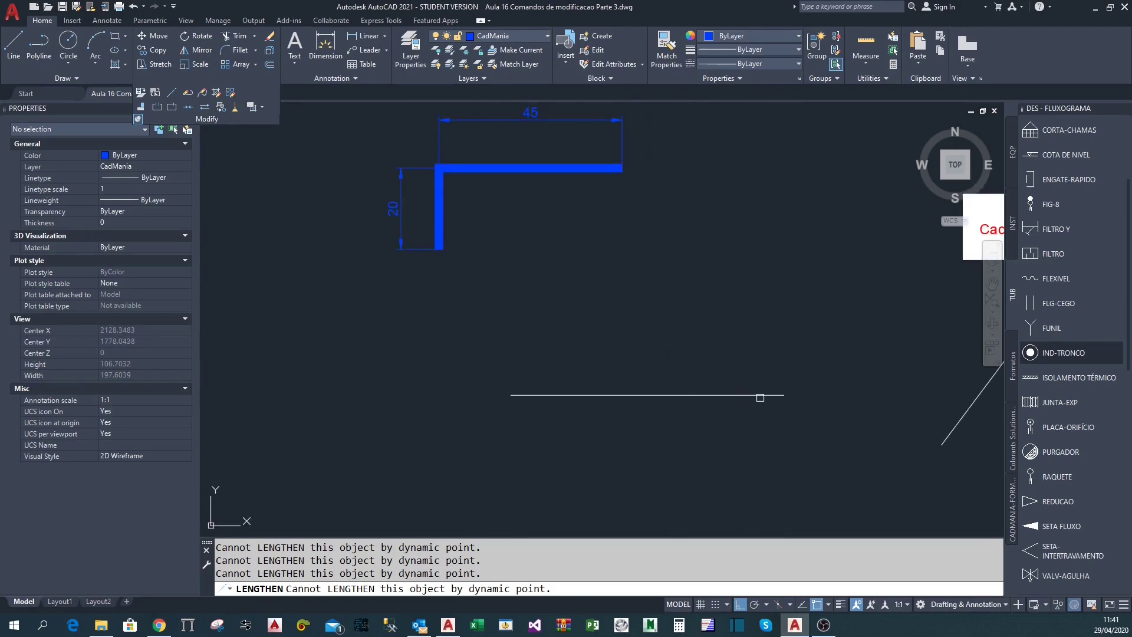
pyautogui.click(763, 395)
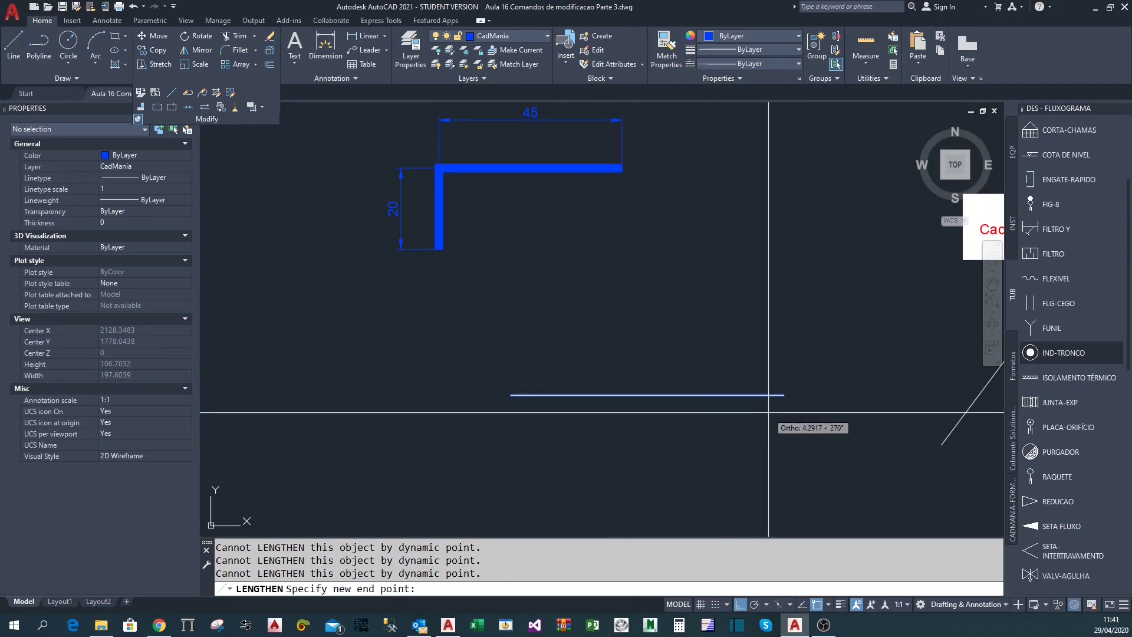
pyautogui.click(599, 353)
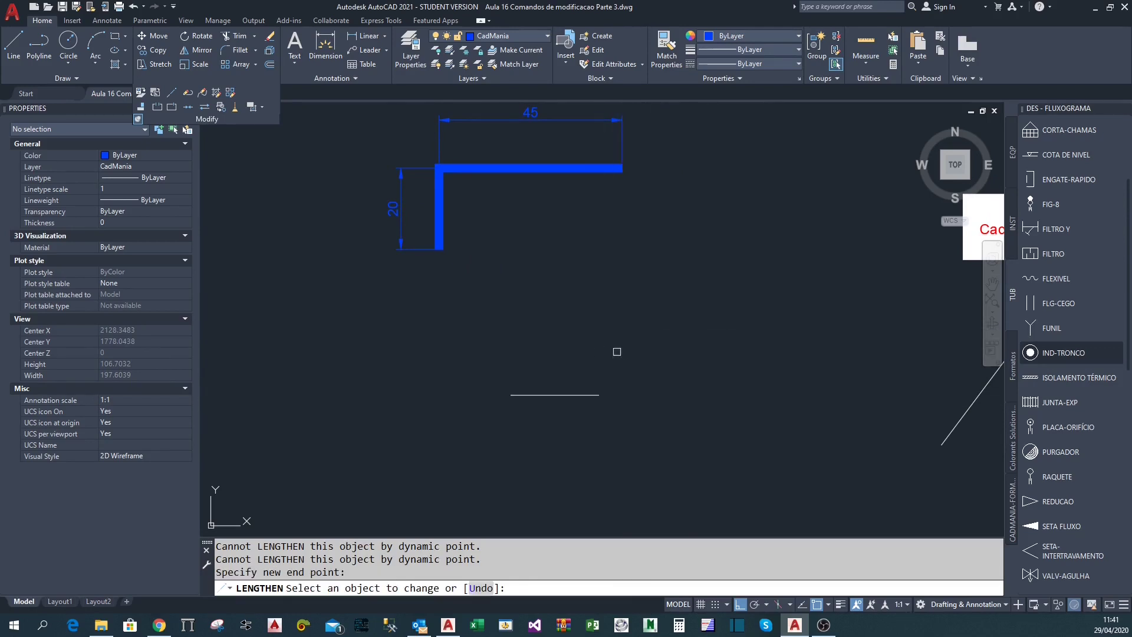
pyautogui.press('Return')
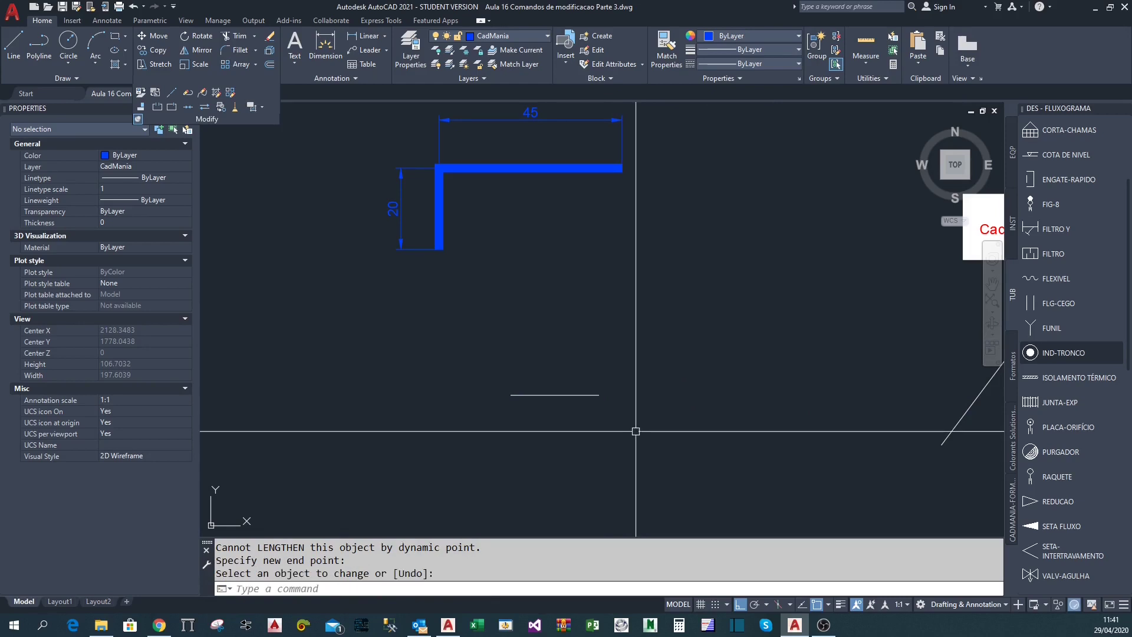
# Undo the dynamic shortening of the white line and the 50 percent reduction of the L-shaped polyline
pyautogui.hotkey('ctrl', 'z')
pyautogui.hotkey('ctrl', 'z')
pyautogui.hotkey('ctrl', 'z')
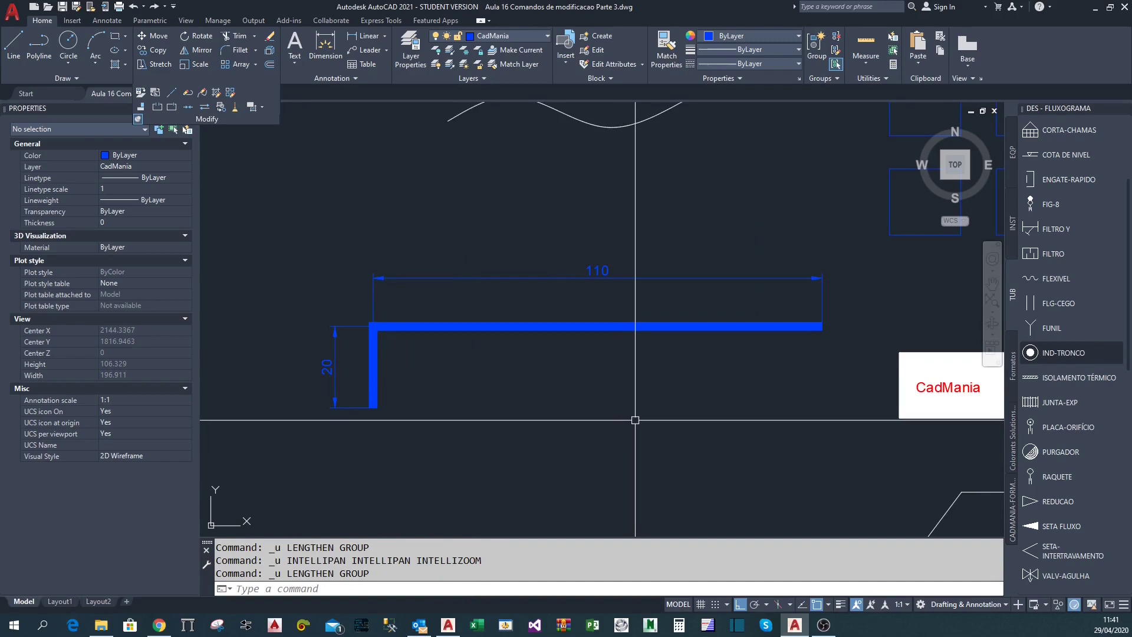
# Stretch the free end of the L-shaped polyline's horizontal segment inward to about 63.7, and undo the stretch
pyautogui.moveTo(631, 429); pyautogui.dragTo(683, 384, button='middle')
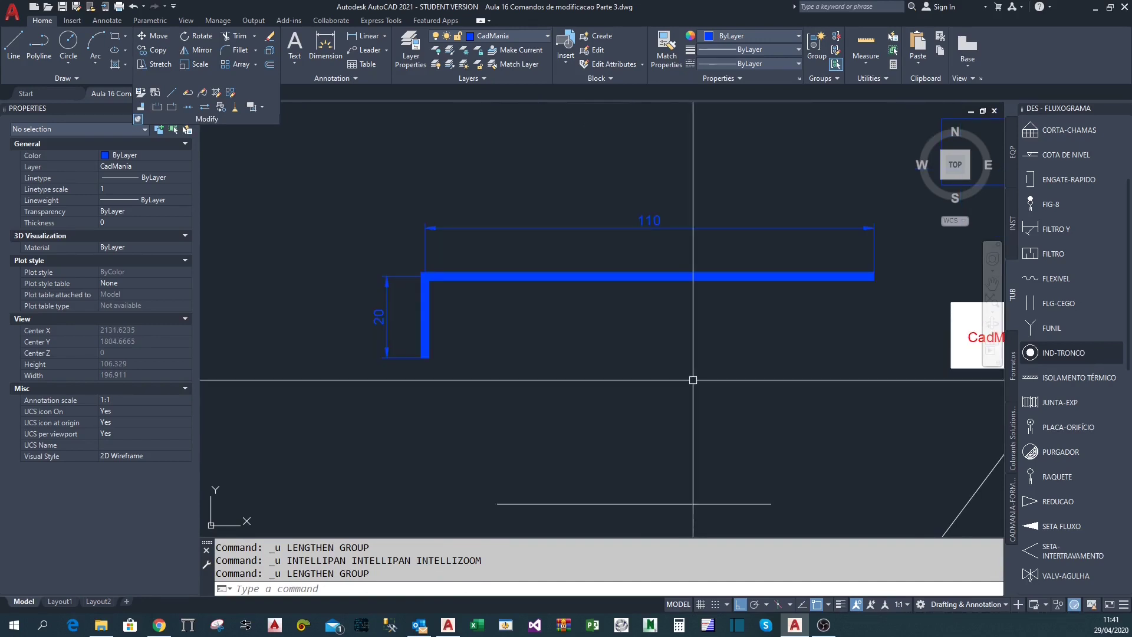
pyautogui.moveTo(669, 422)
pyautogui.mouseDown(button='middle')
pyautogui.moveTo(619, 423)
pyautogui.moveTo(616, 400)
pyautogui.mouseUp(button='middle')
pyautogui.click(662, 346)
pyautogui.click(586, 270)
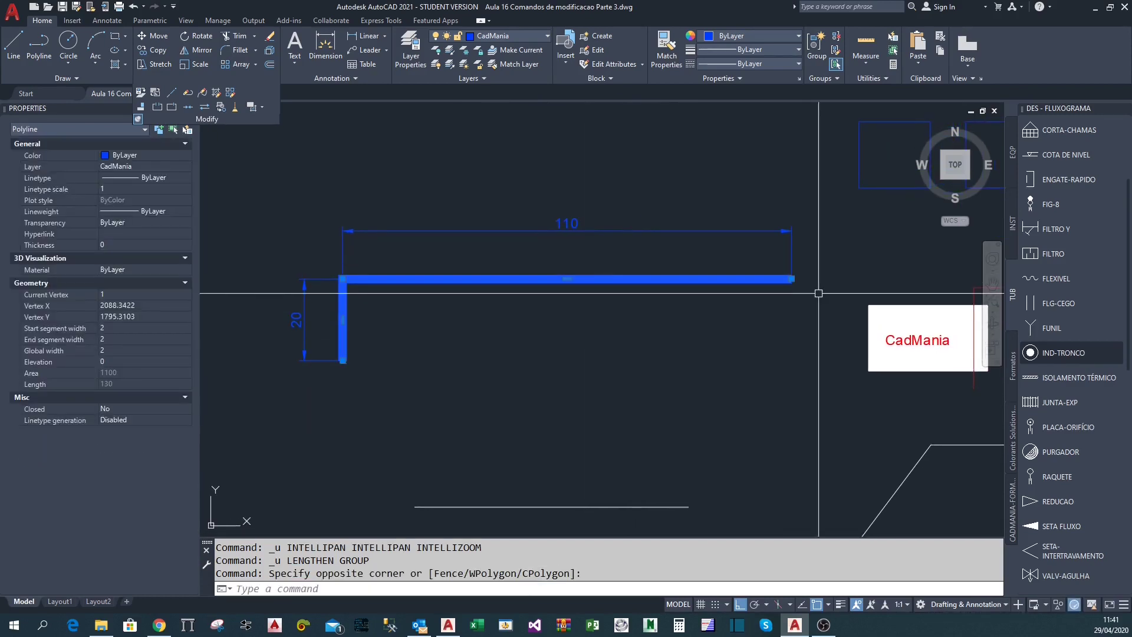
pyautogui.click(795, 278)
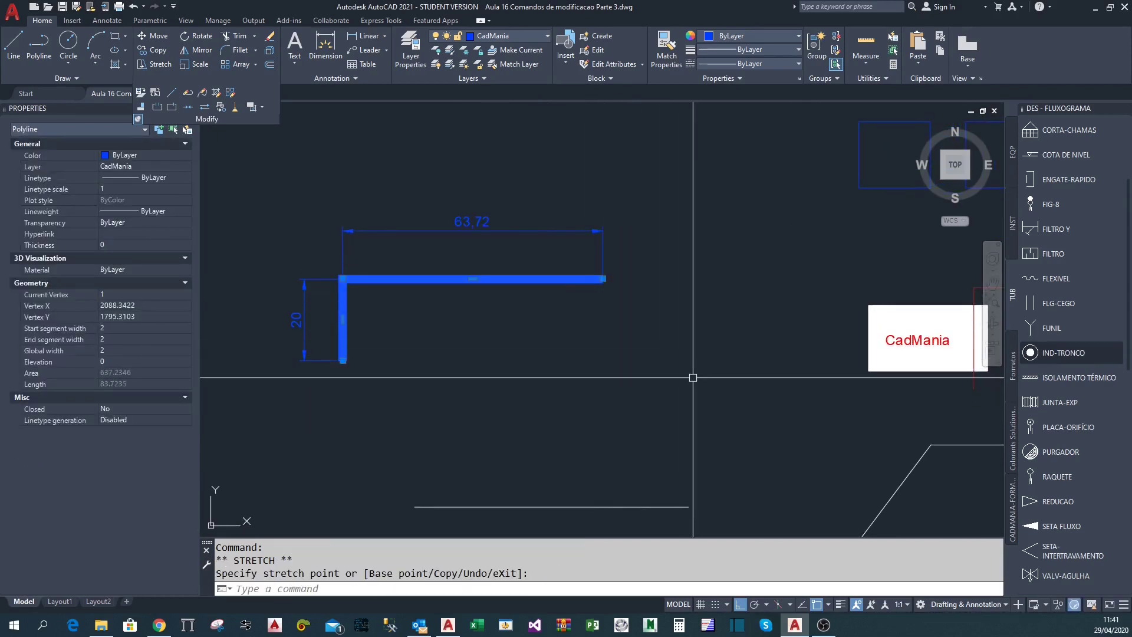
pyautogui.press('Escape')
pyautogui.hotkey('ctrl', 'z')
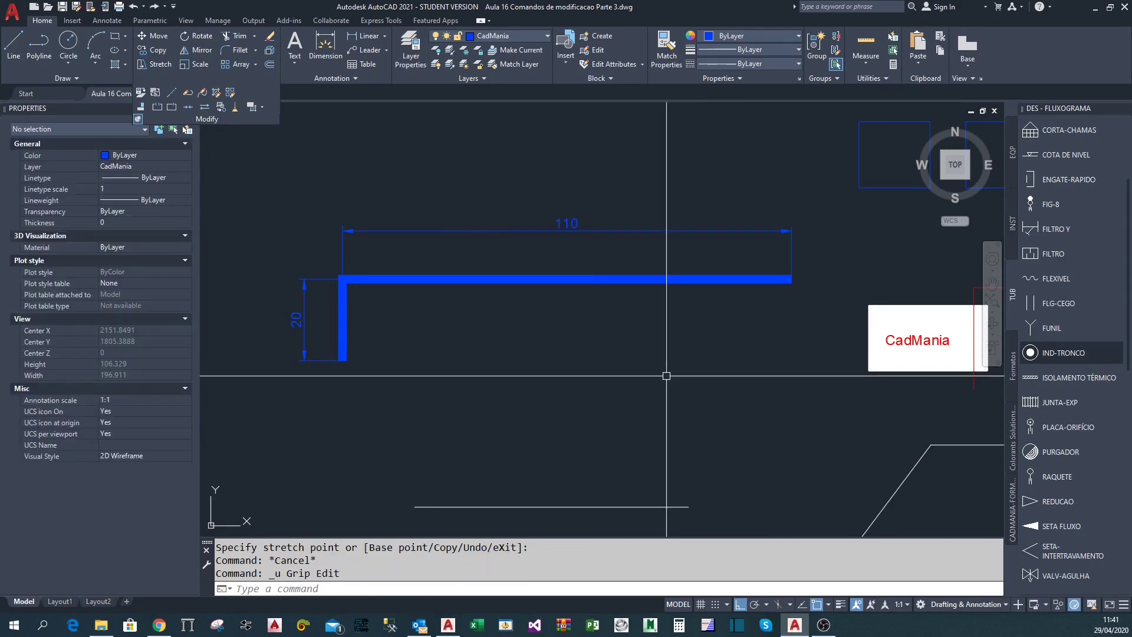
# Close the L-shaped polyline between its two free ends with Edit Polyline's Close option
pyautogui.scroll(-2, 654, 323)
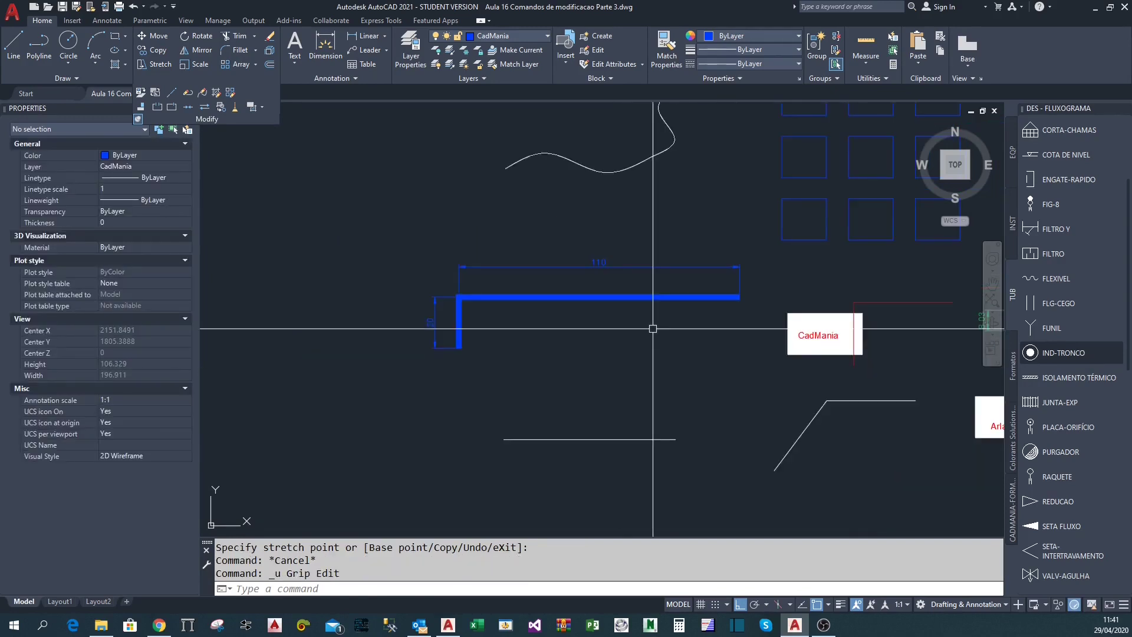
pyautogui.scroll(-1, 440, 222)
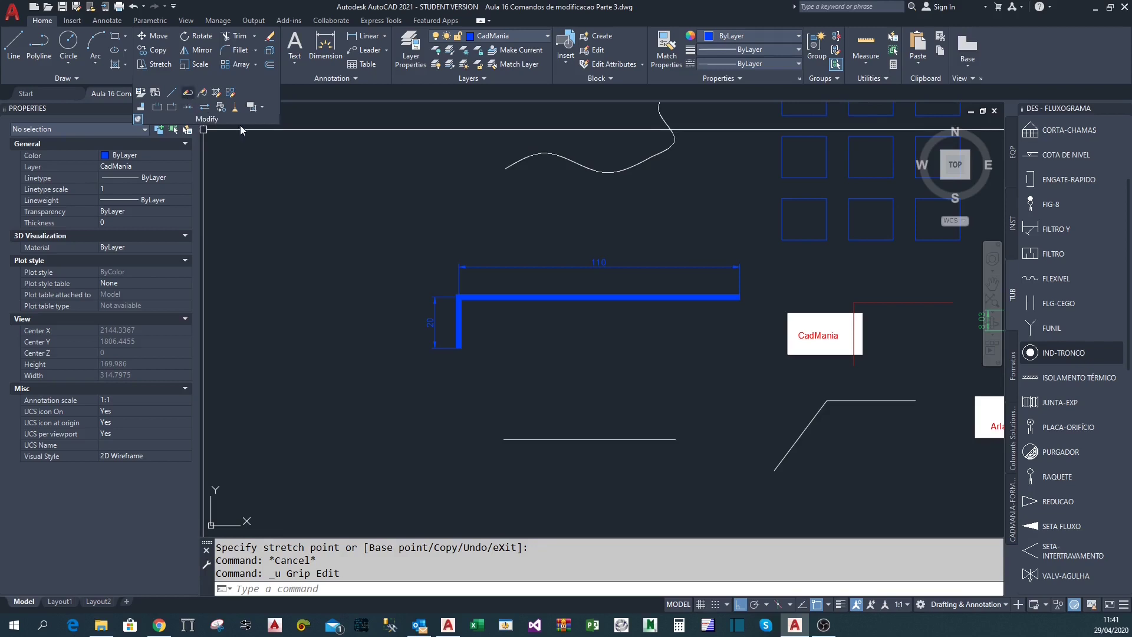
pyautogui.scroll(2, 479, 239)
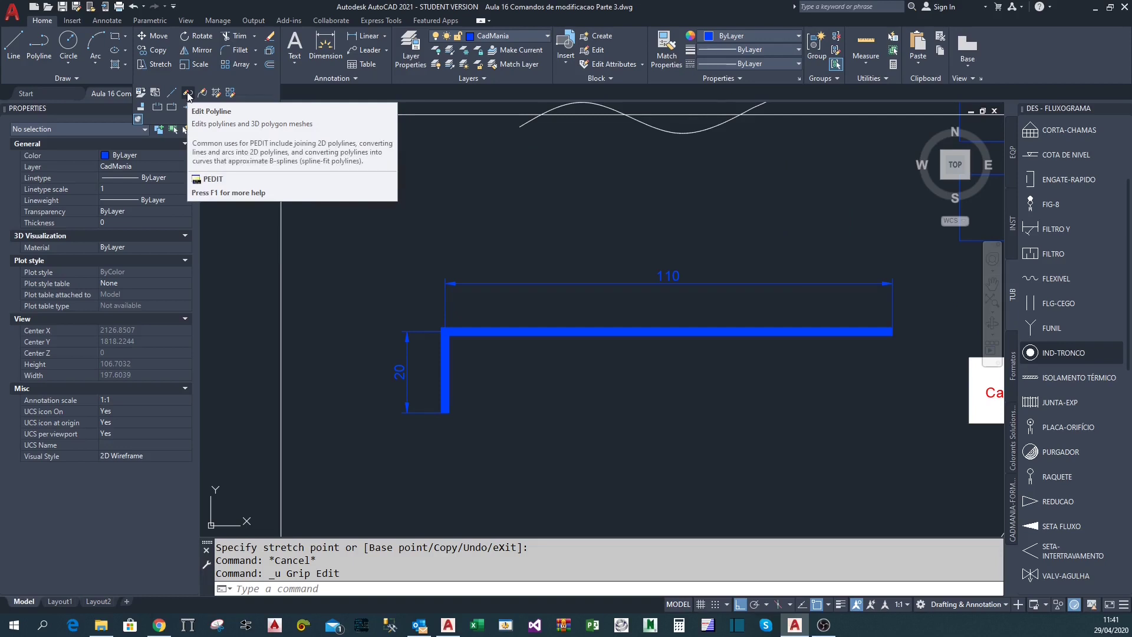
pyautogui.click(188, 94)
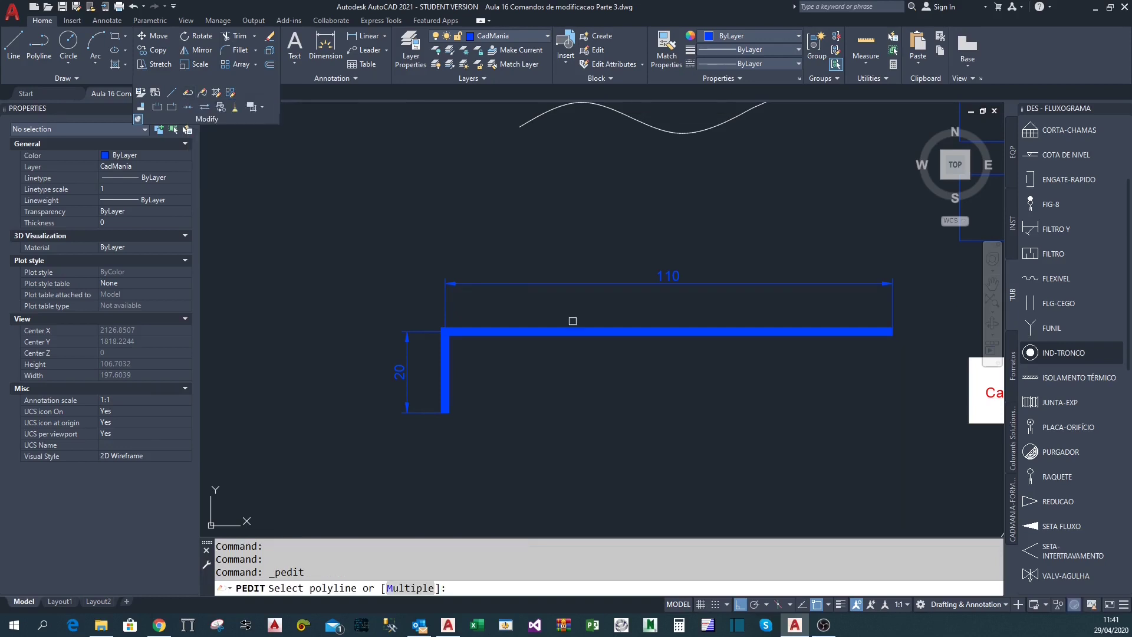
pyautogui.click(543, 332)
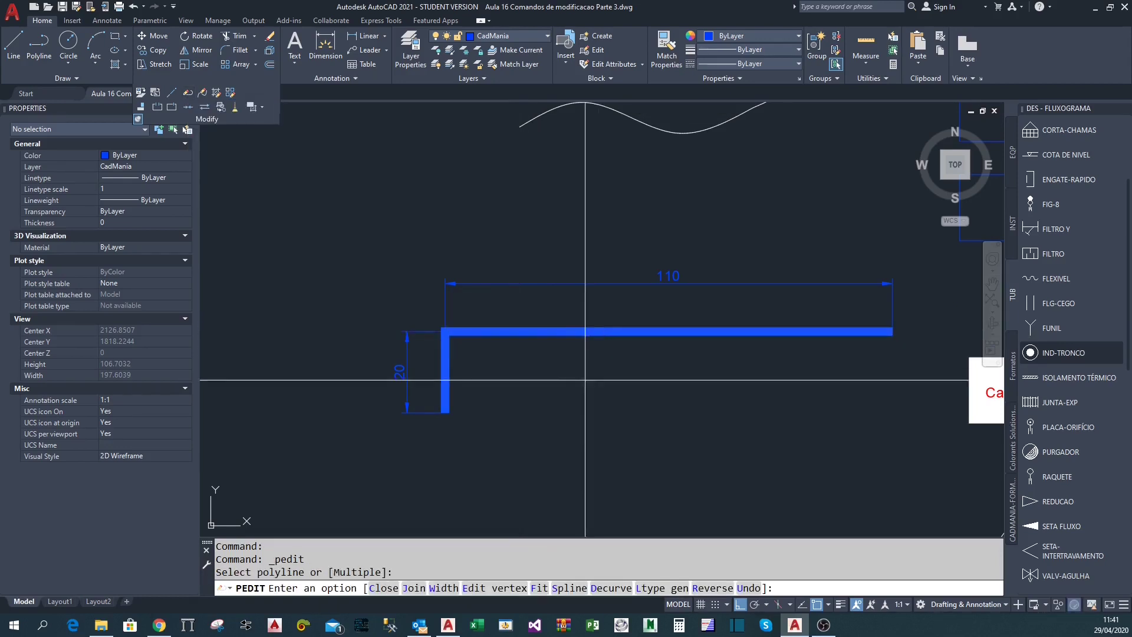
pyautogui.moveTo(562, 405); pyautogui.dragTo(526, 386, button='middle')
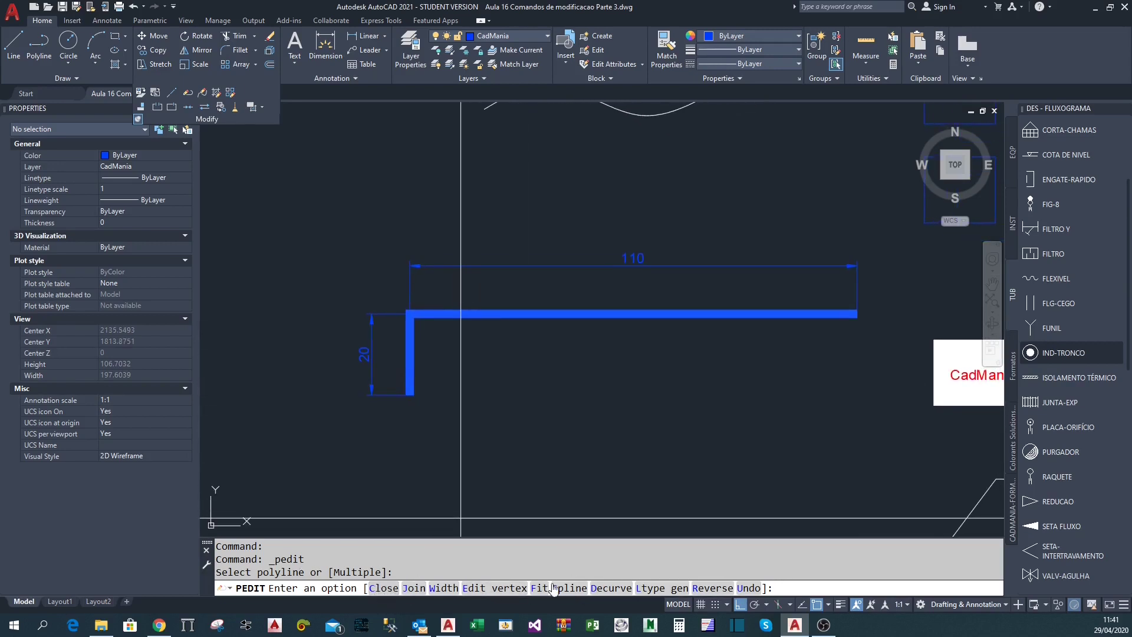
pyautogui.click(381, 587)
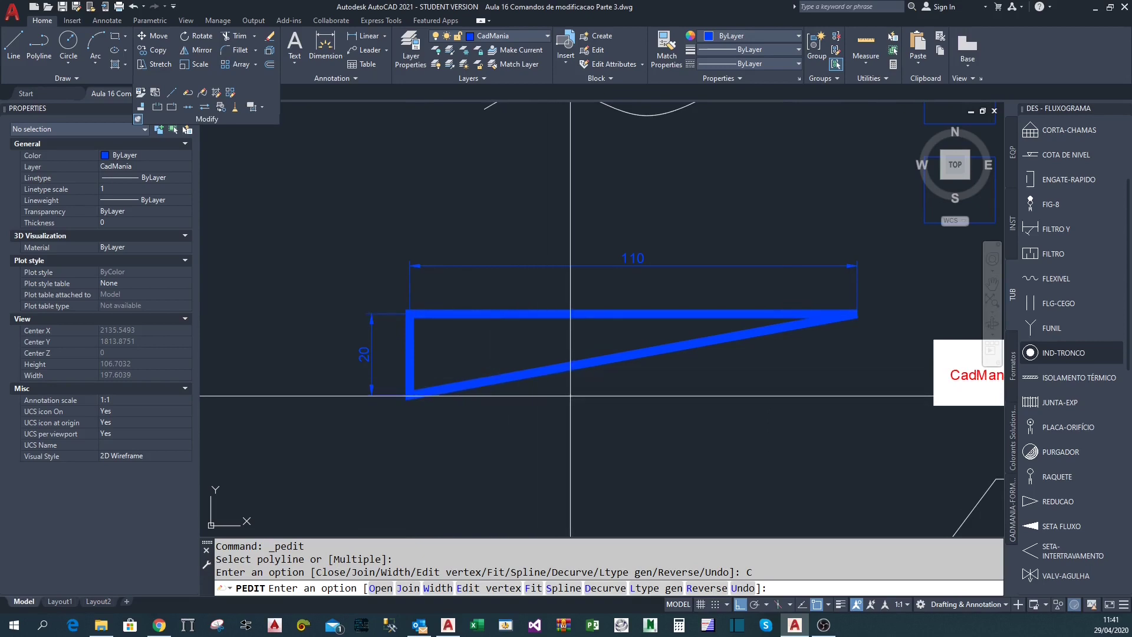
# Reopen the closed polyline with Edit Polyline's Open option and leave the command
pyautogui.moveTo(593, 400); pyautogui.dragTo(575, 372, button='middle')
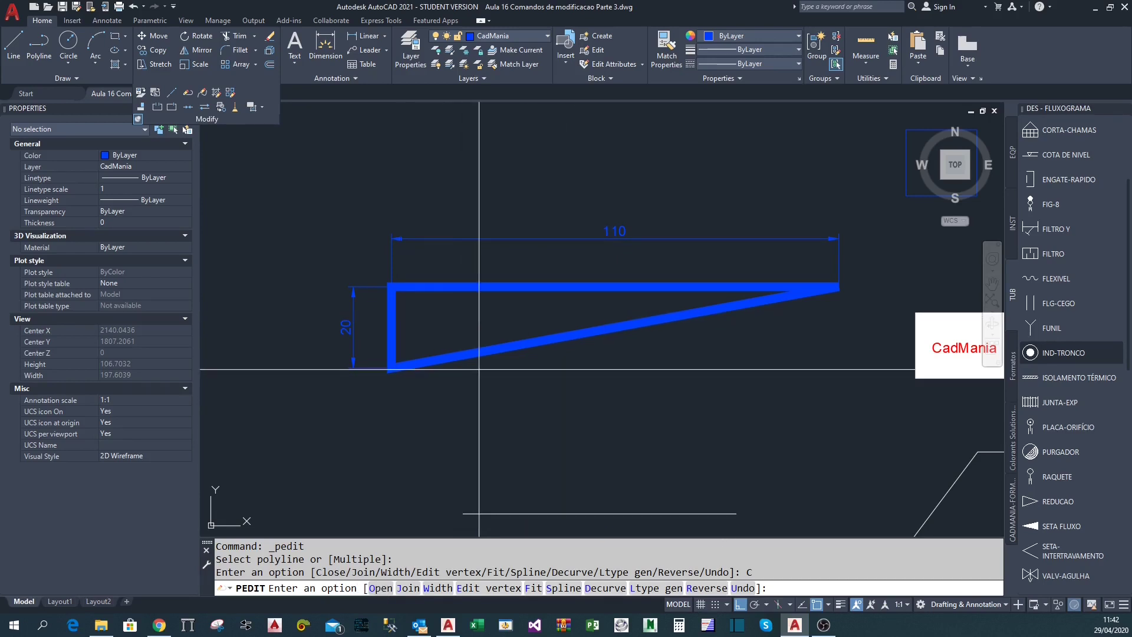
pyautogui.click(378, 588)
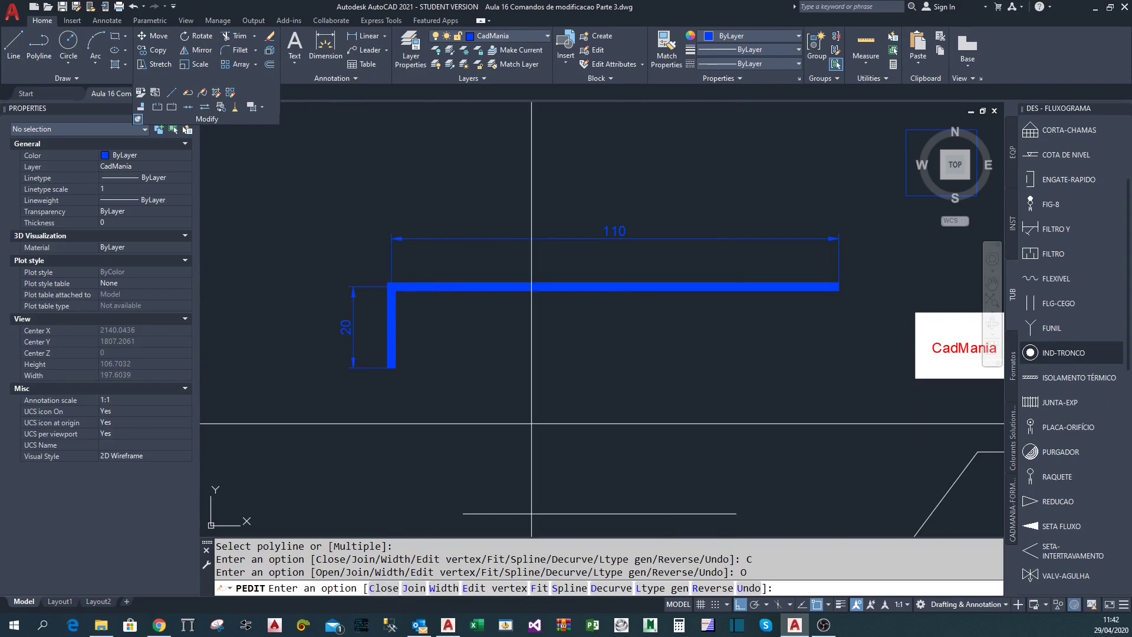
pyautogui.moveTo(530, 423)
pyautogui.mouseDown(button='middle')
pyautogui.moveTo(519, 377)
pyautogui.moveTo(493, 368)
pyautogui.mouseUp(button='middle')
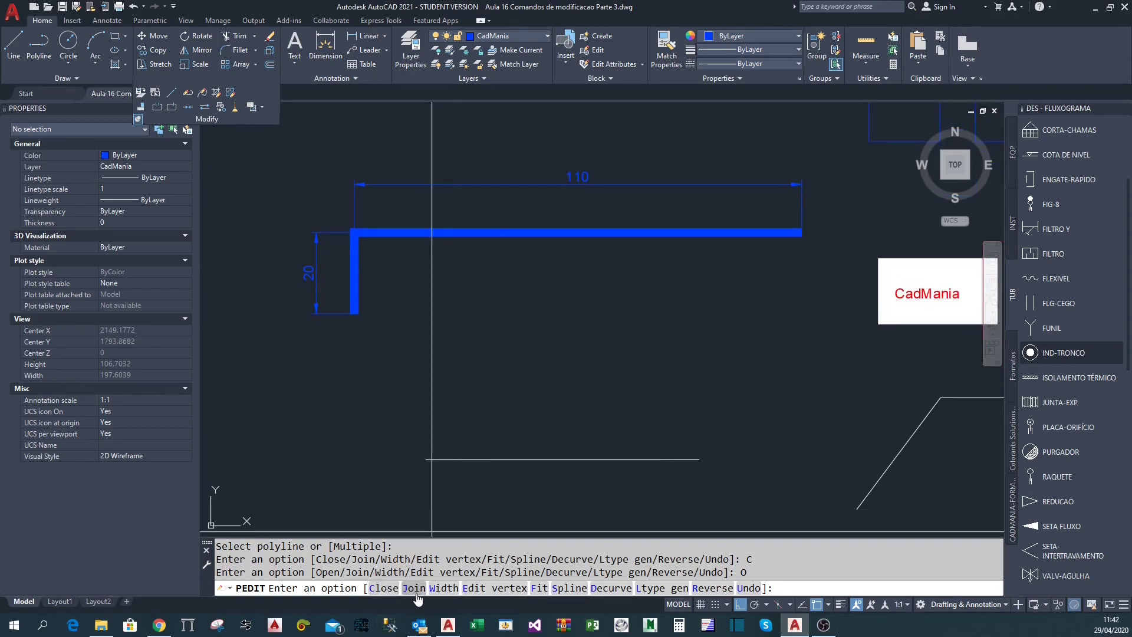
pyautogui.moveTo(647, 313)
pyautogui.mouseDown(button='middle')
pyautogui.moveTo(605, 312)
pyautogui.moveTo(608, 350)
pyautogui.mouseUp(button='middle')
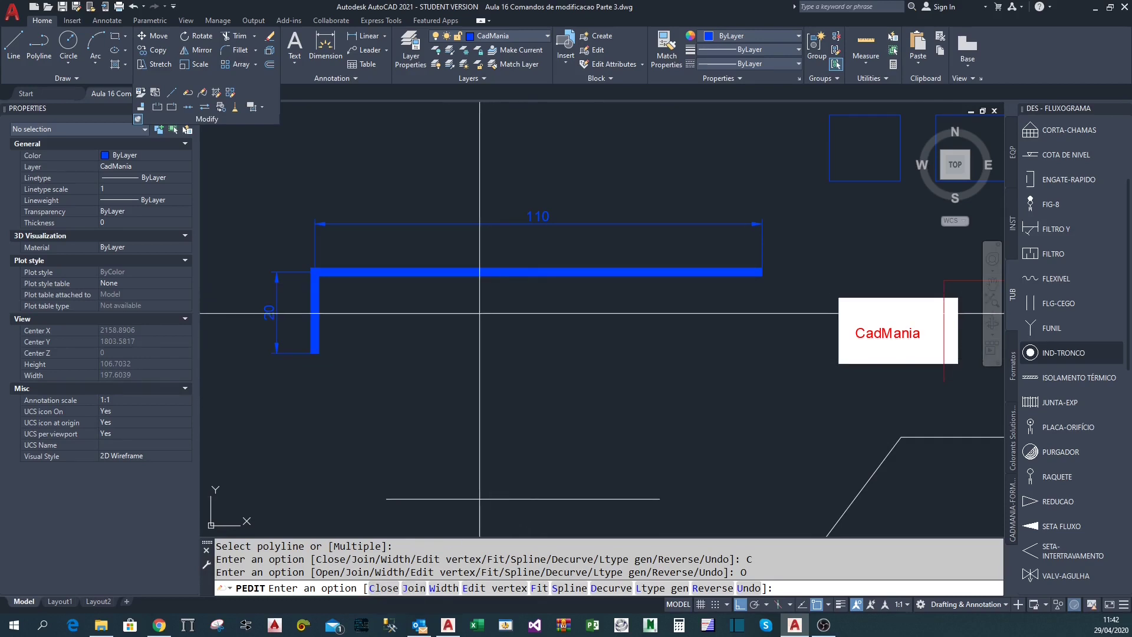
pyautogui.moveTo(480, 354); pyautogui.dragTo(494, 358, button='middle')
pyautogui.press('Escape')
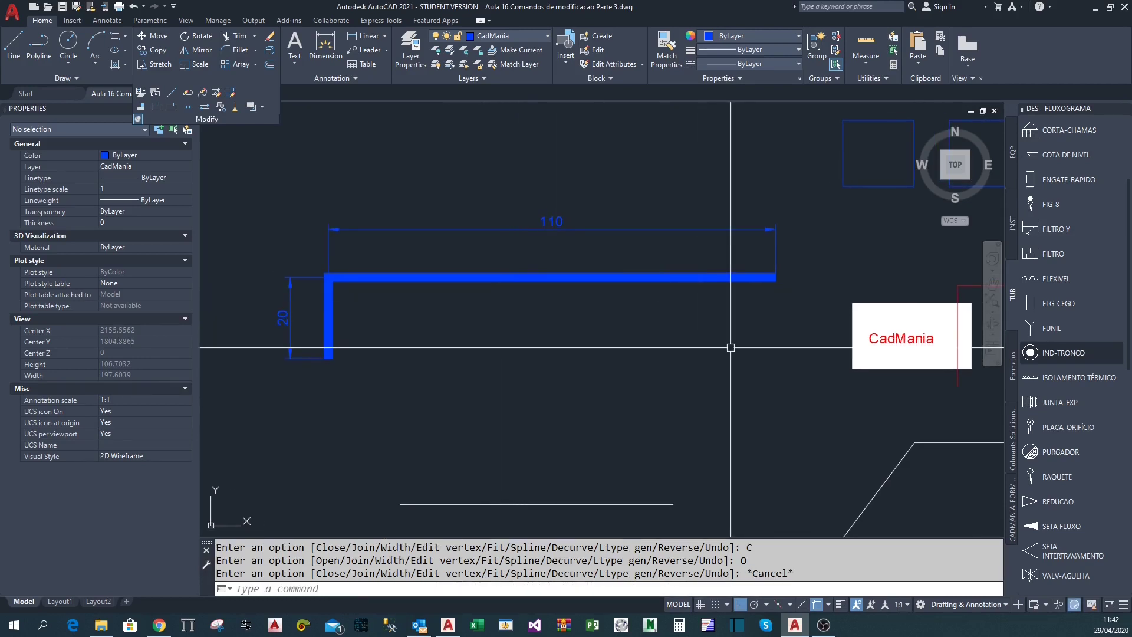
# Draw a horizontal line about 66 long, running right from the lower end of the L-shaped polyline's vertical leg
pyautogui.write('l')
pyautogui.press('Return')
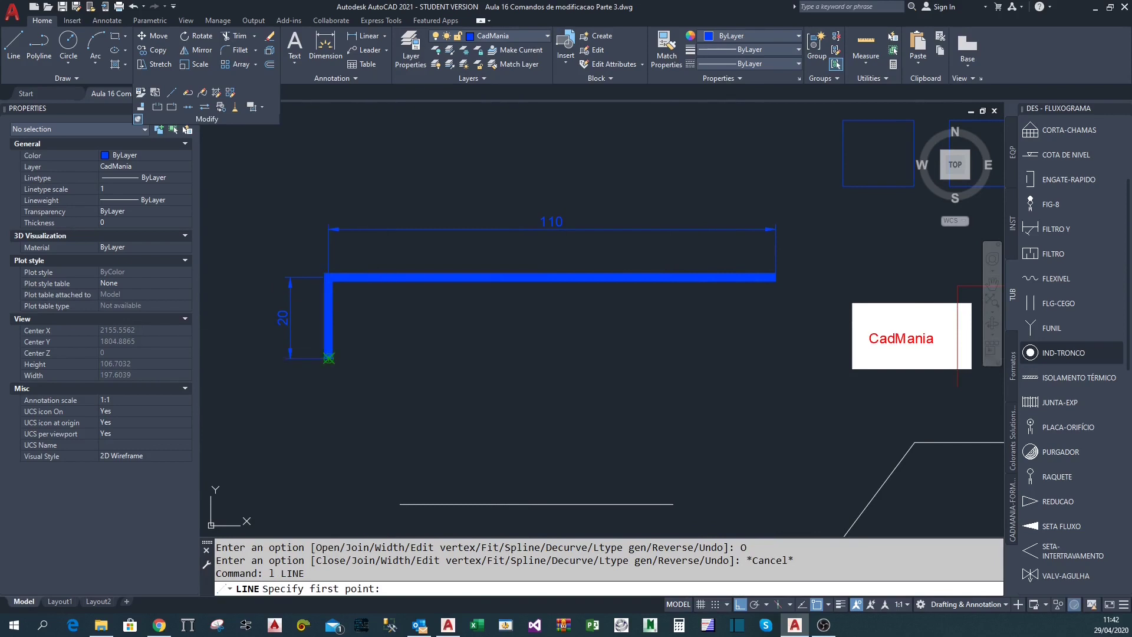
pyautogui.click(328, 358)
pyautogui.click(598, 358)
pyautogui.press('Escape')
# Examine the object type and properties of the new horizontal line and of the L-shaped polyline
pyautogui.click(568, 385)
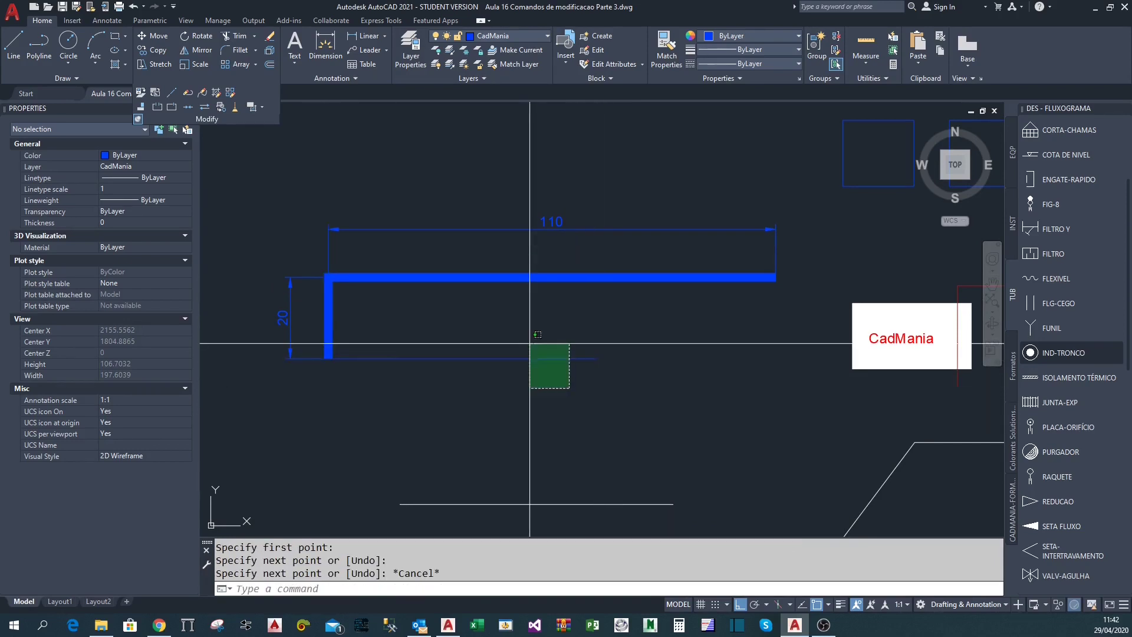
pyautogui.click(536, 349)
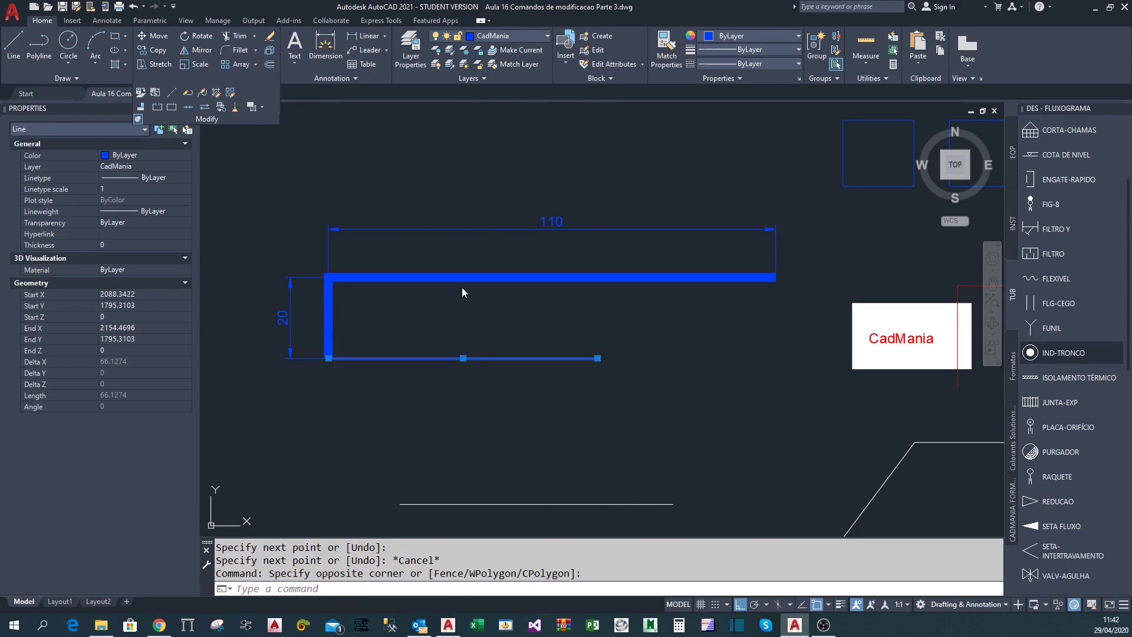
pyautogui.press('Escape')
pyautogui.click(434, 278)
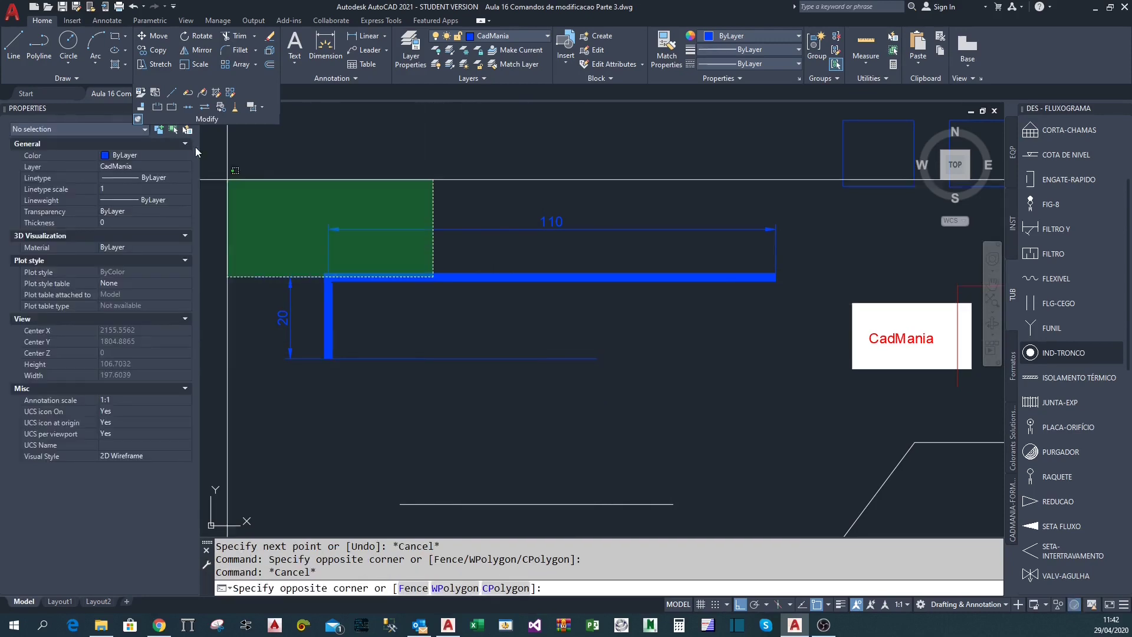
pyautogui.click(405, 264)
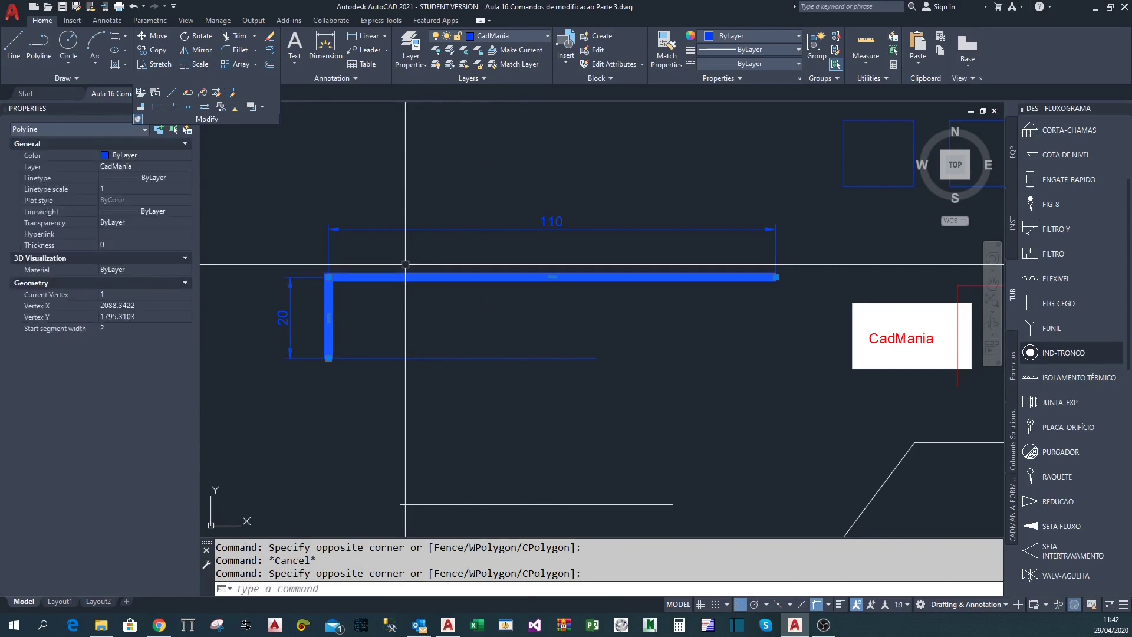
pyautogui.press('Escape')
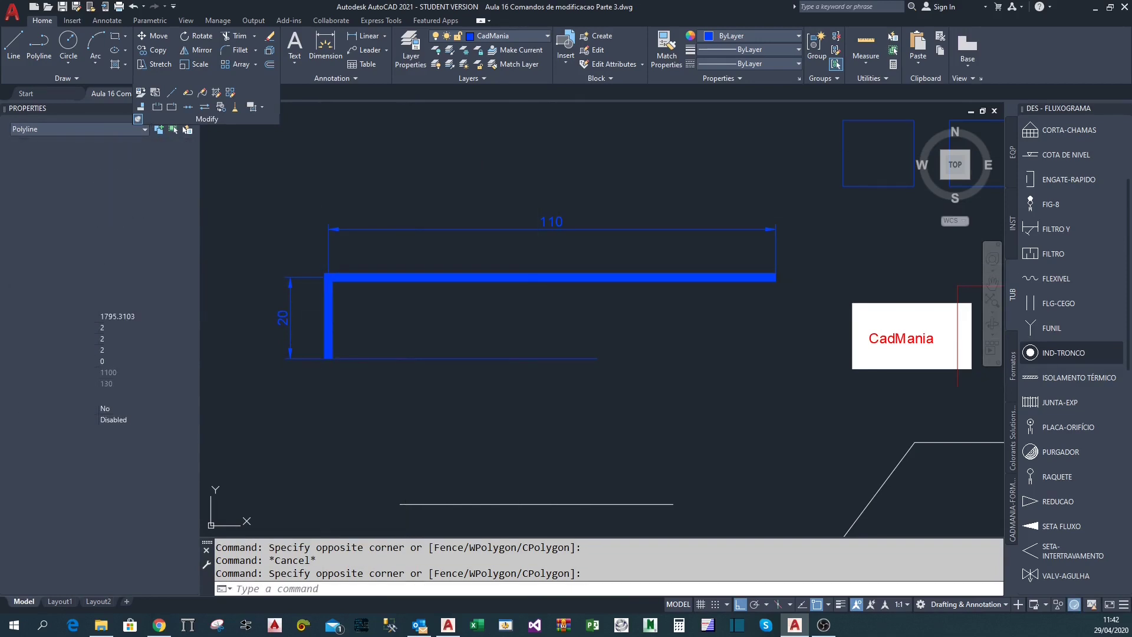
# Join the horizontal line at the lower end of the vertical leg to the L-shaped polyline with Edit Polyline's Join option
pyautogui.moveTo(527, 391); pyautogui.dragTo(557, 381, button='middle')
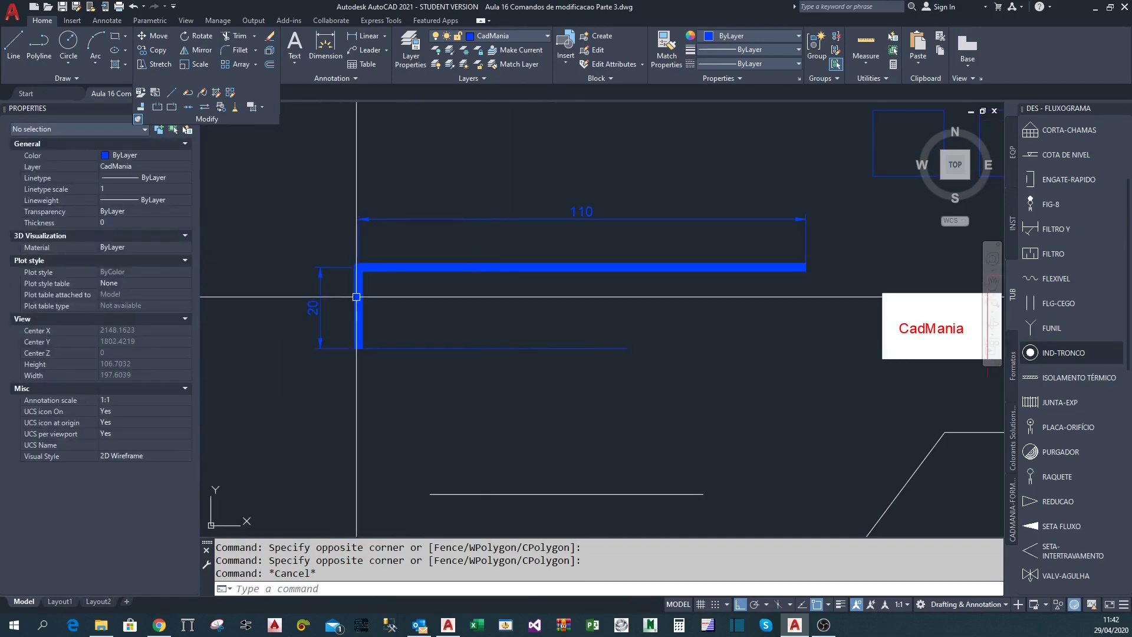
pyautogui.click(362, 304)
pyautogui.click(452, 376)
pyautogui.click(428, 326)
pyautogui.press('Escape')
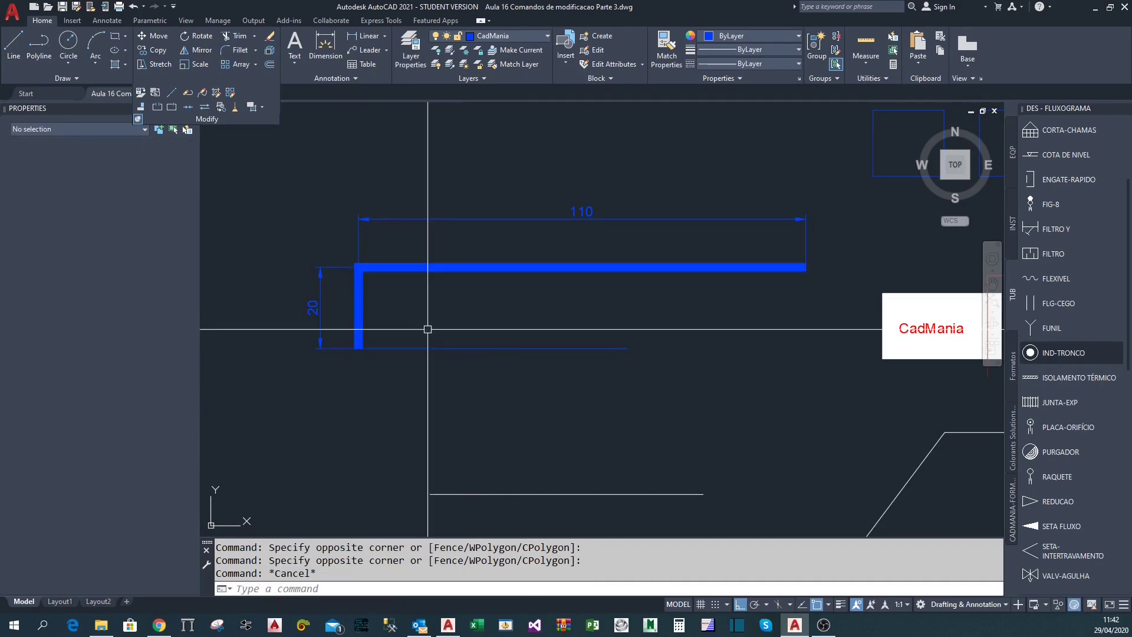
pyautogui.click(188, 92)
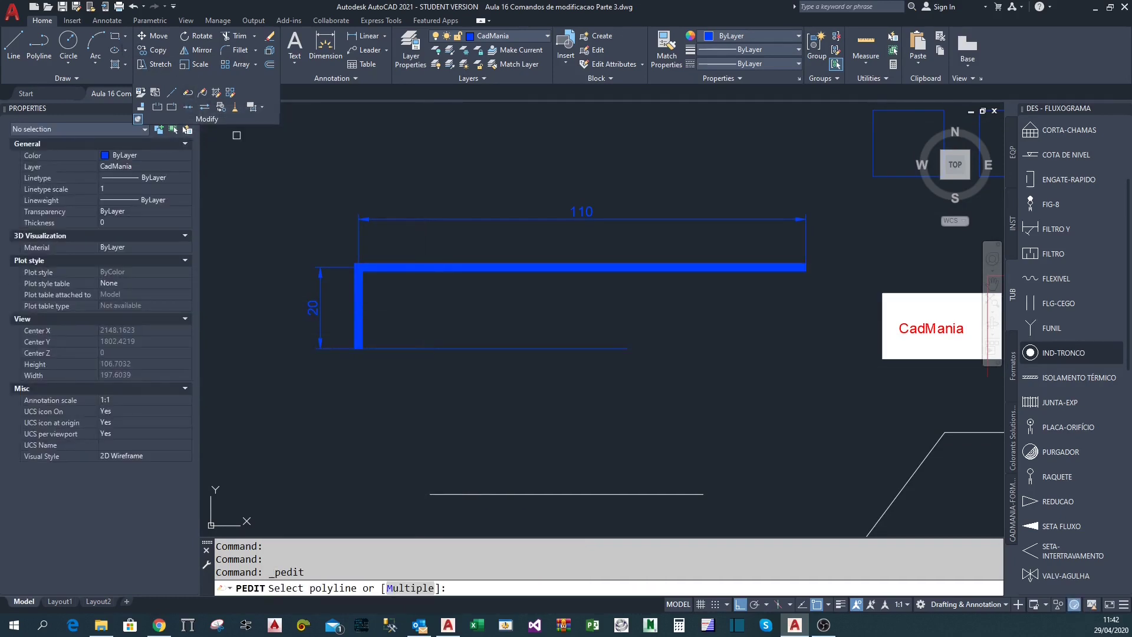
pyautogui.click(418, 270)
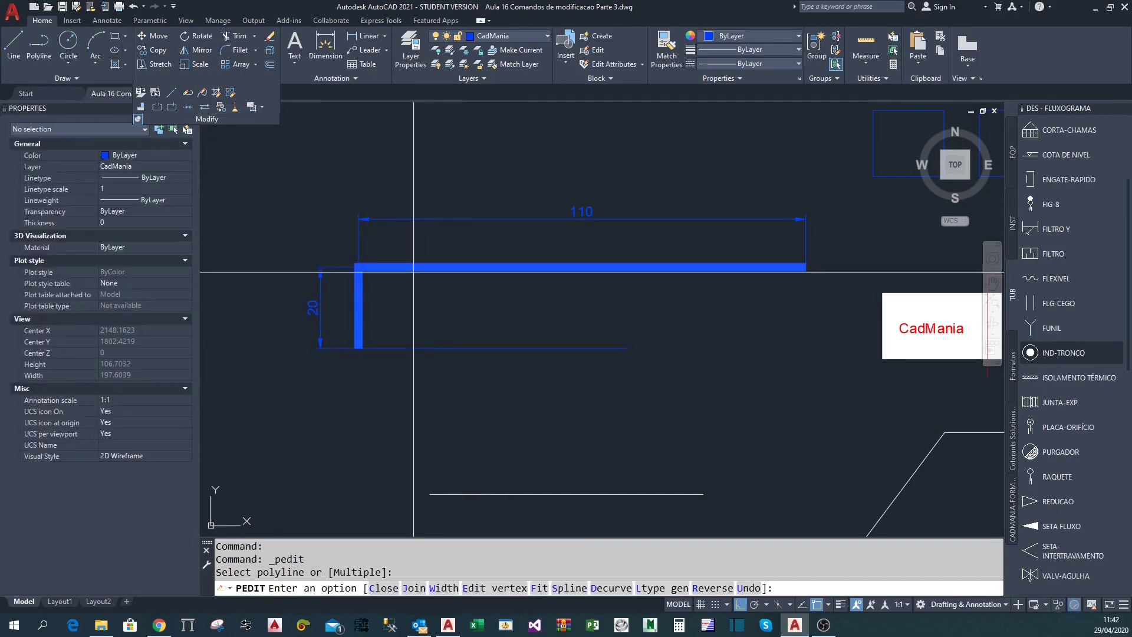
pyautogui.click(413, 588)
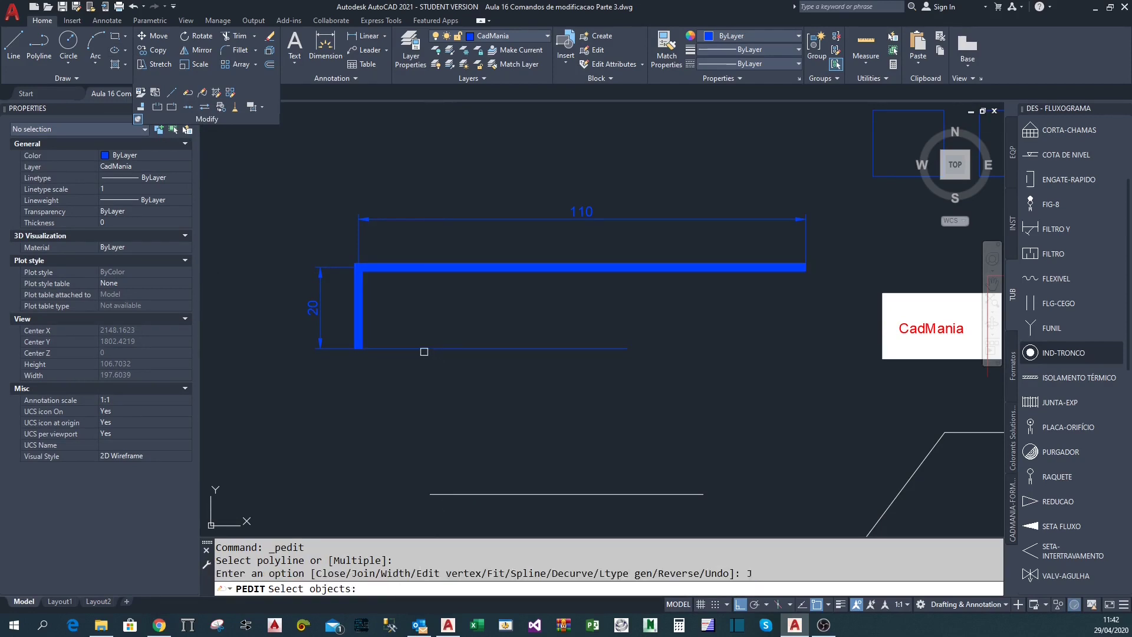
pyautogui.click(428, 350)
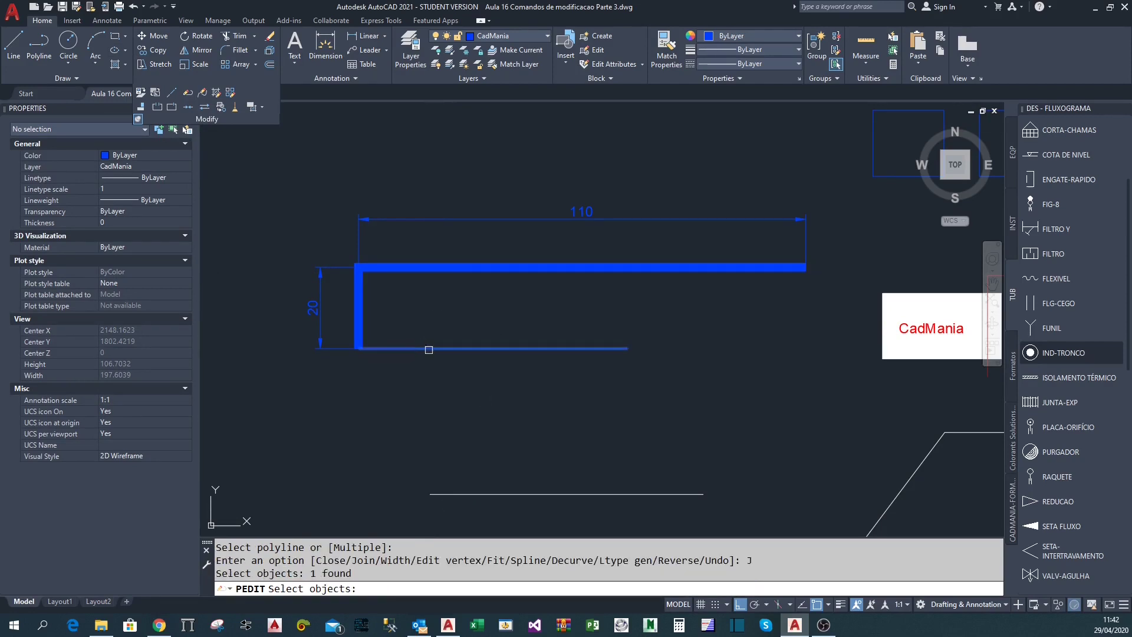
pyautogui.press('Return')
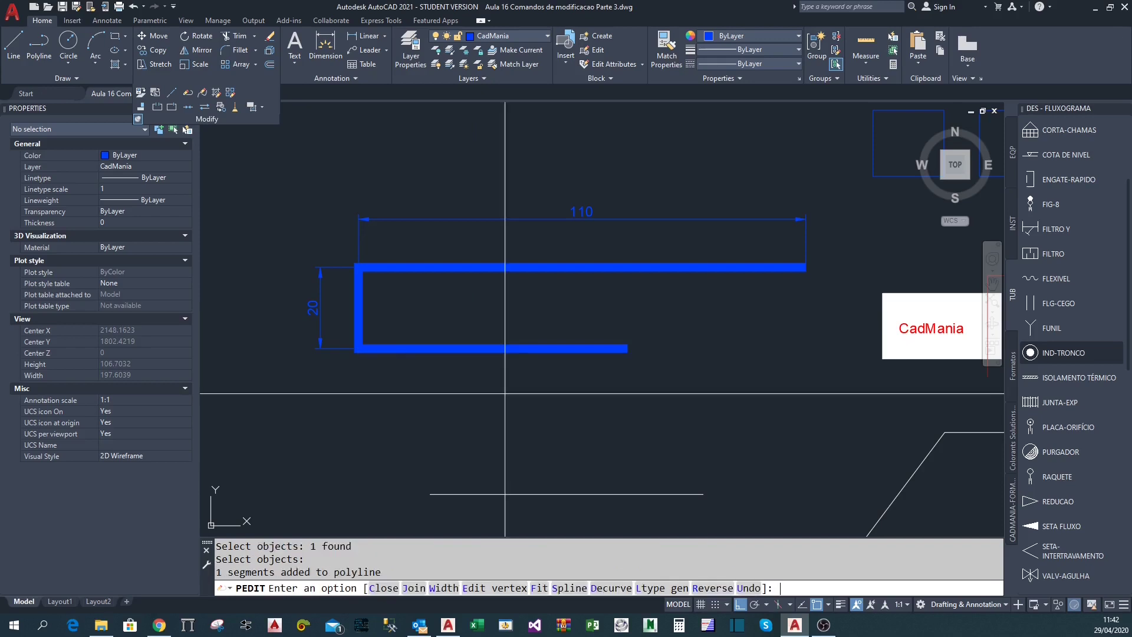
pyautogui.press('Escape')
# Set the joined polyline's width to 1 for all segments with Edit Polyline's Width option
pyautogui.click(505, 392)
pyautogui.click(460, 329)
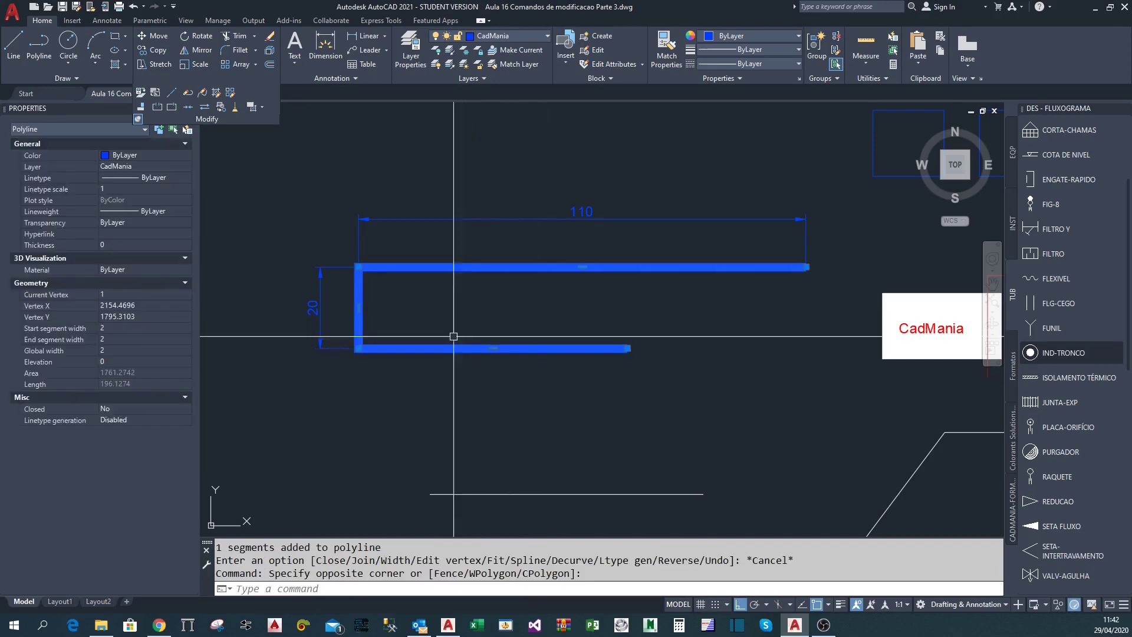
pyautogui.moveTo(646, 384); pyautogui.dragTo(643, 389, button='middle')
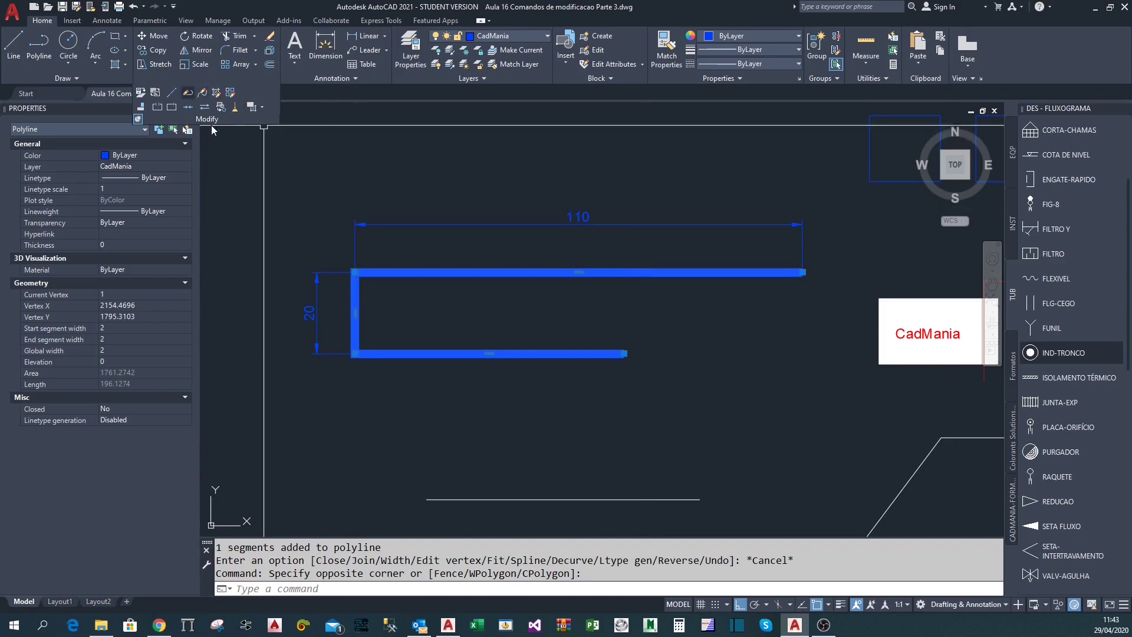
pyautogui.click(188, 92)
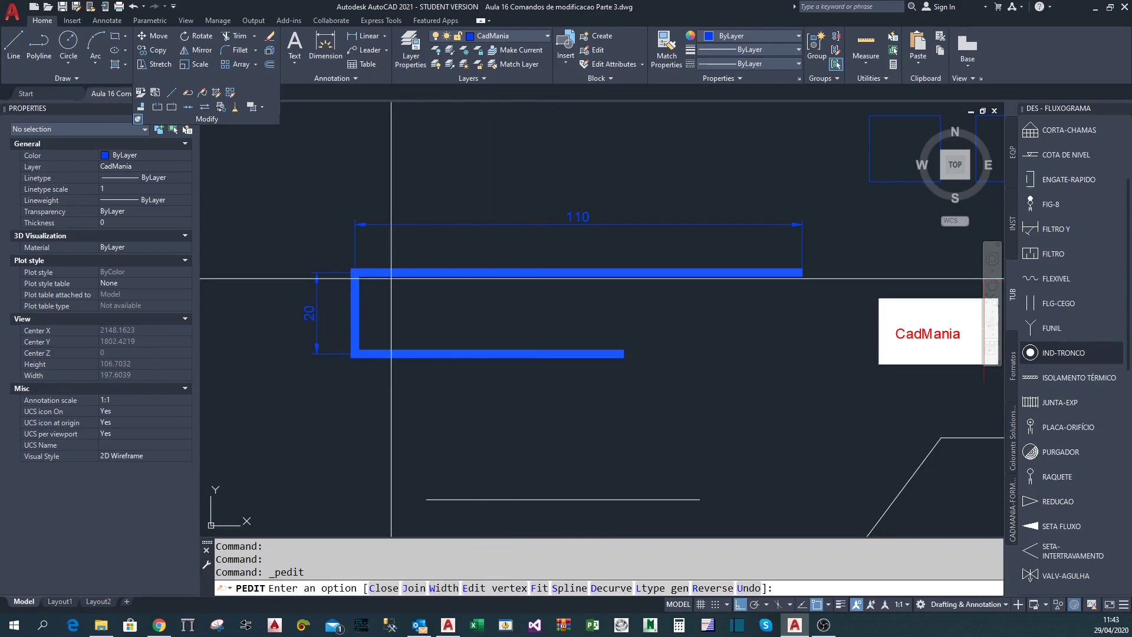
pyautogui.click(437, 588)
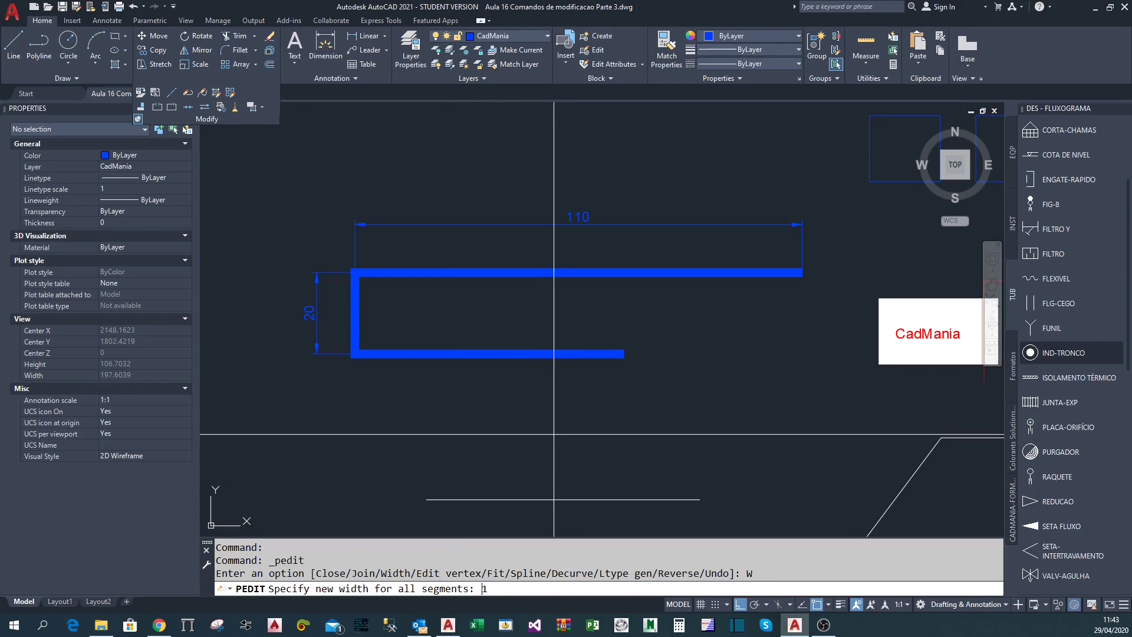
pyautogui.press('Return')
pyautogui.scroll(4, 371, 312)
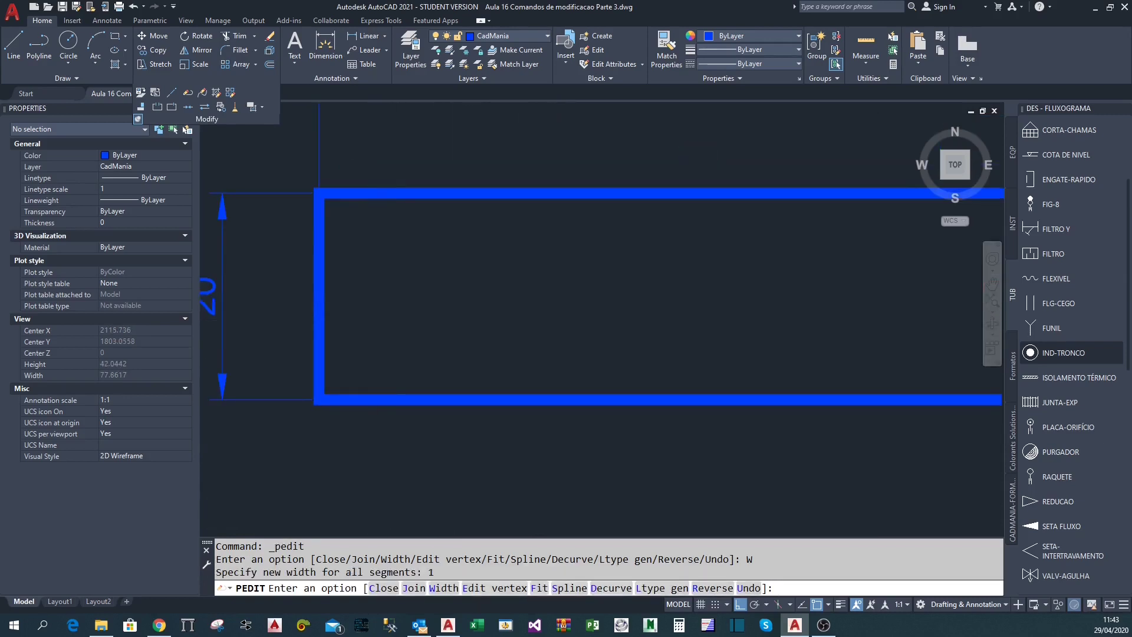
pyautogui.scroll(-2, 466, 404)
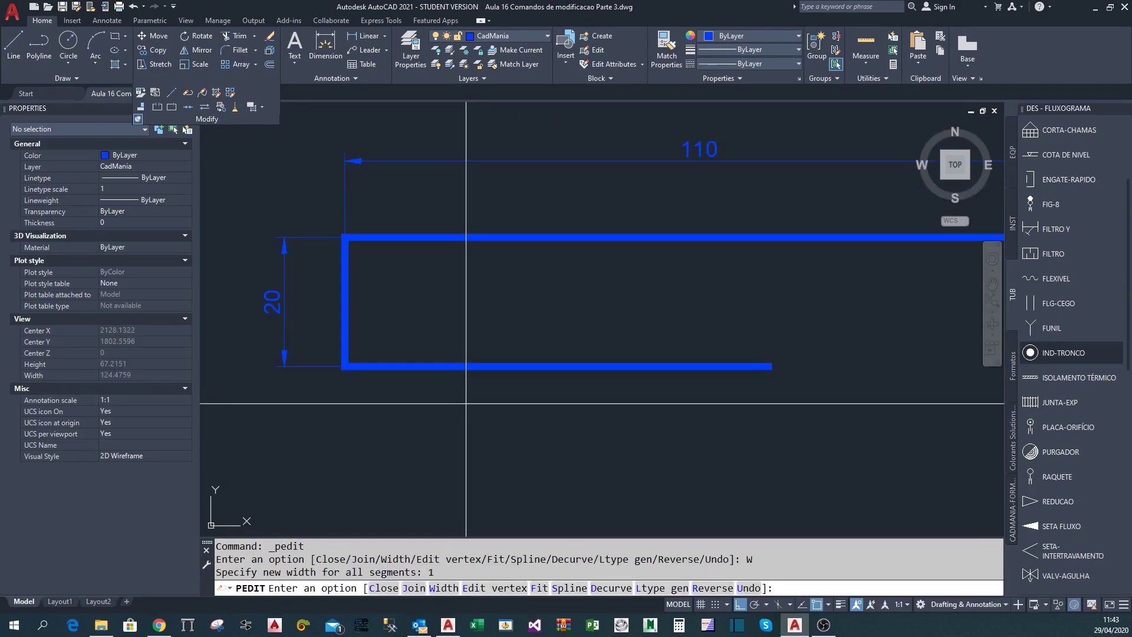
# Change the width of all the joined polyline's segments to 0
pyautogui.write('0')
pyautogui.press('Return')
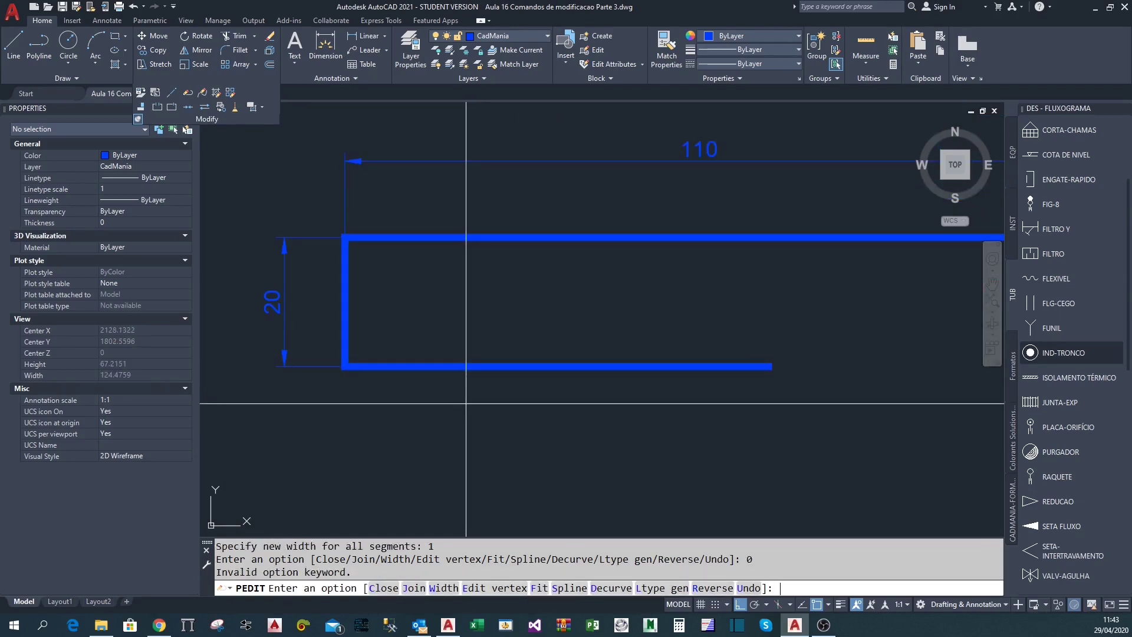
pyautogui.click(437, 589)
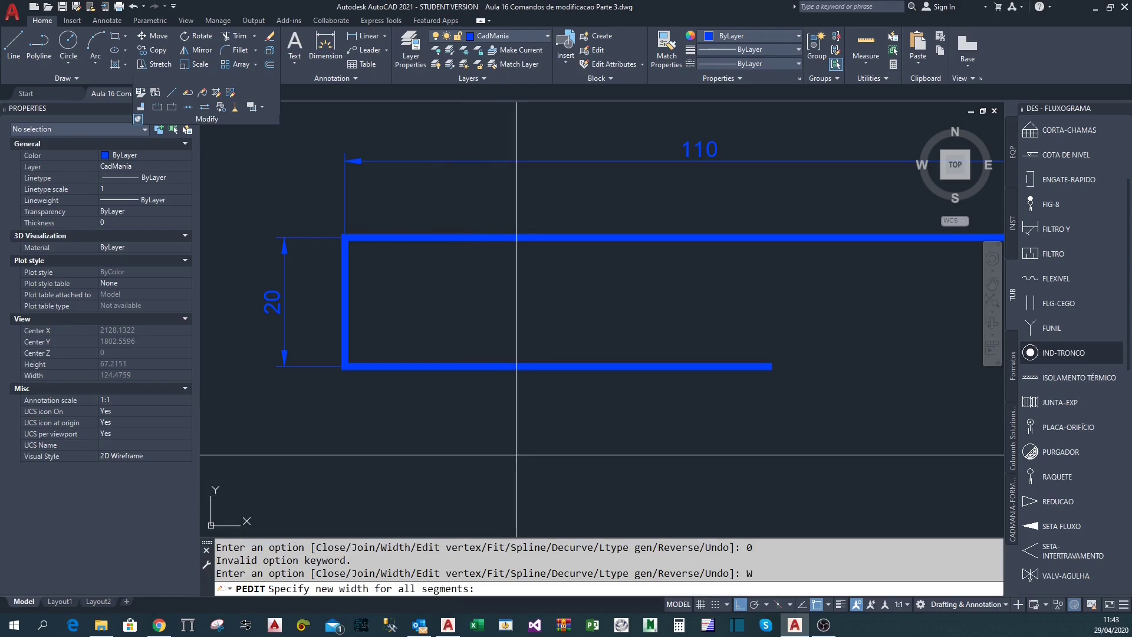
pyautogui.write('0')
pyautogui.press('Return')
pyautogui.moveTo(490, 425); pyautogui.dragTo(505, 434, button='middle')
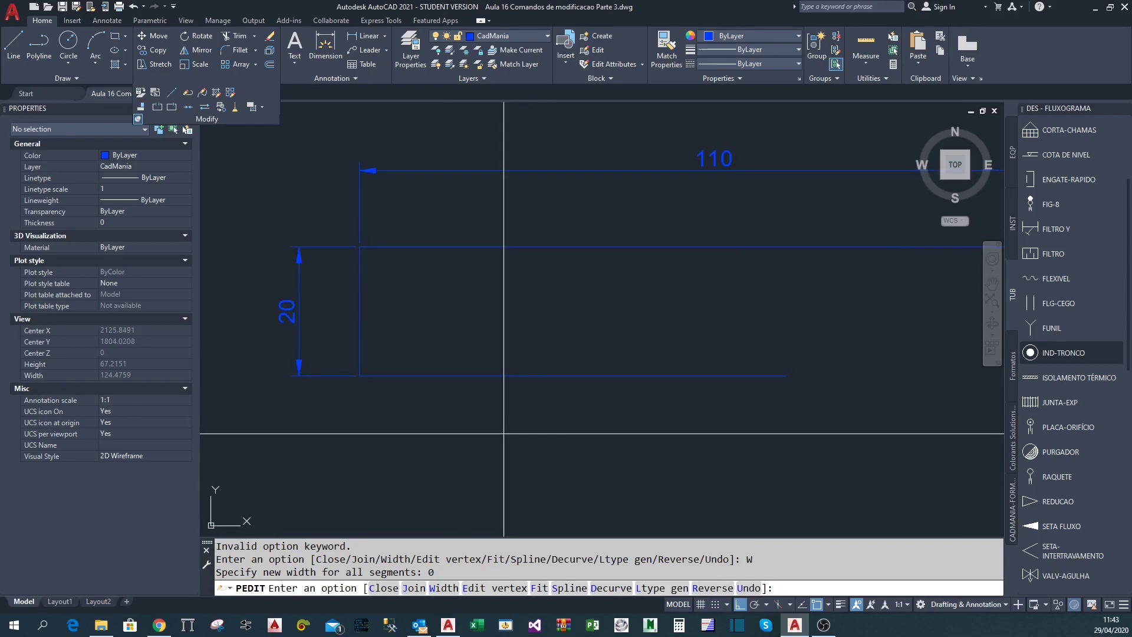
# Thicken all segments of the joined polyline to a width of 3
pyautogui.click(437, 590)
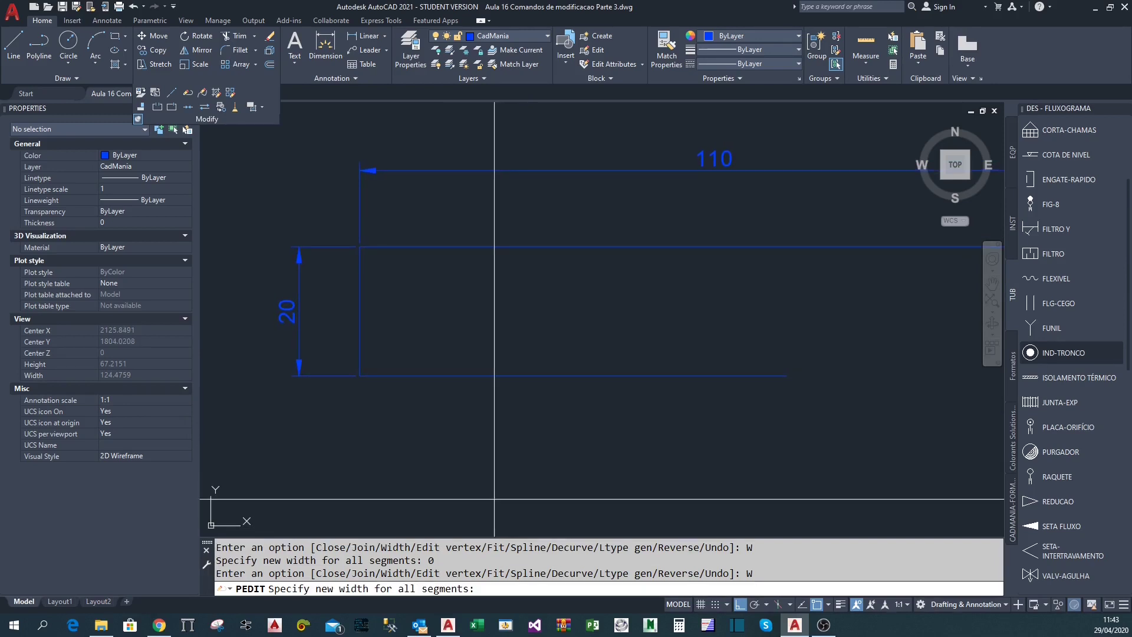
pyautogui.write('3')
pyautogui.press('Return')
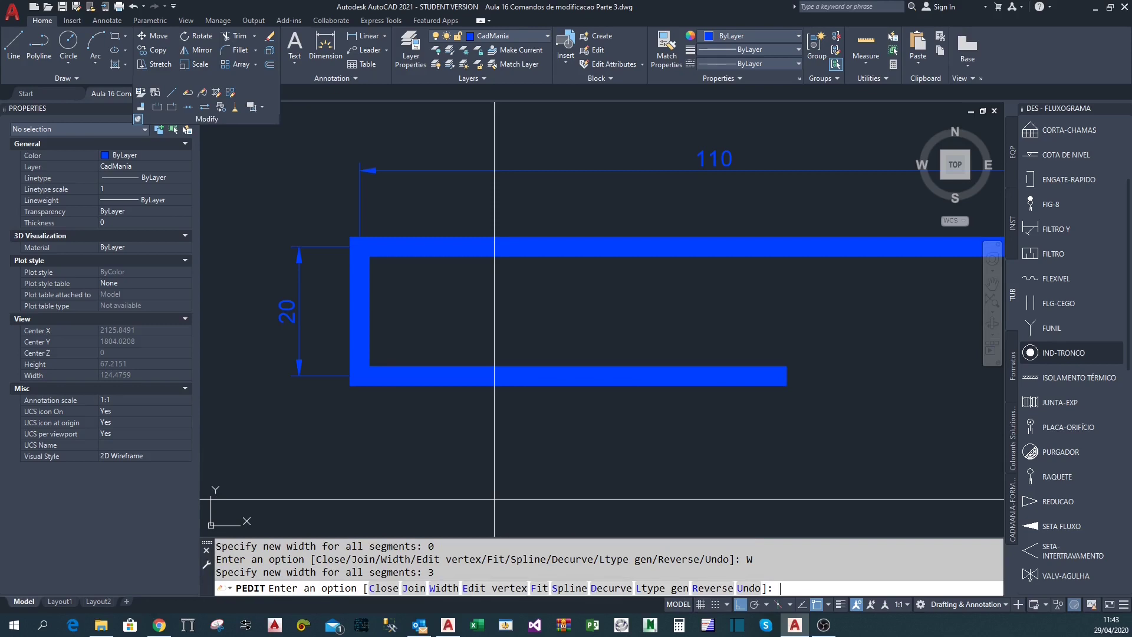
# Set the width of all the joined polyline's segments to 2
pyautogui.click(443, 592)
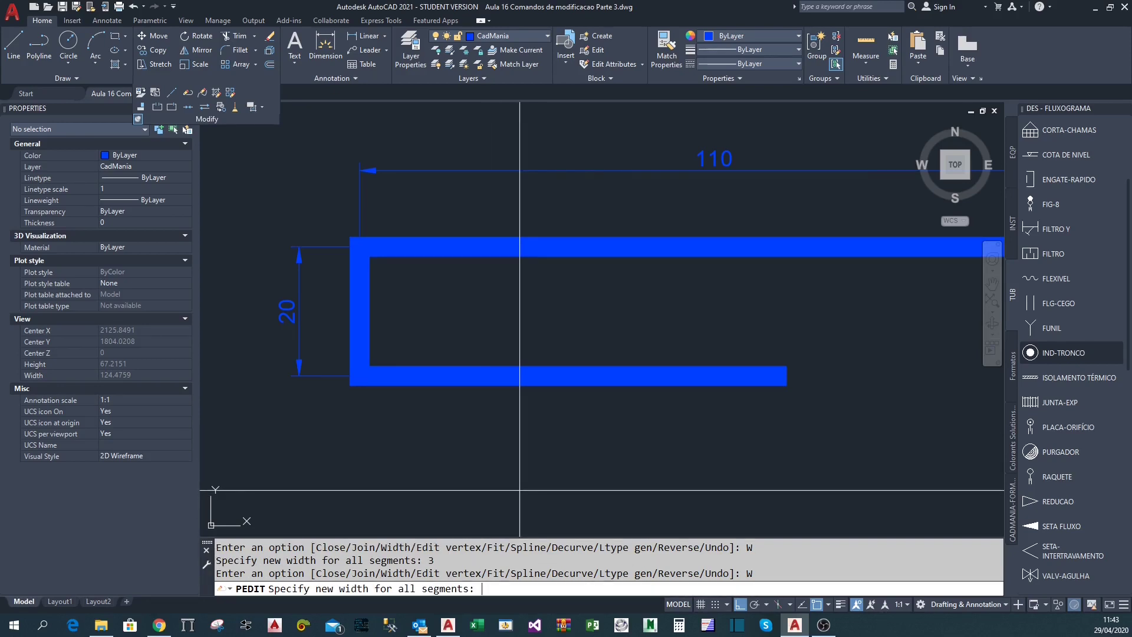
pyautogui.write('2')
pyautogui.press('Return')
pyautogui.moveTo(553, 465); pyautogui.dragTo(539, 451, button='middle')
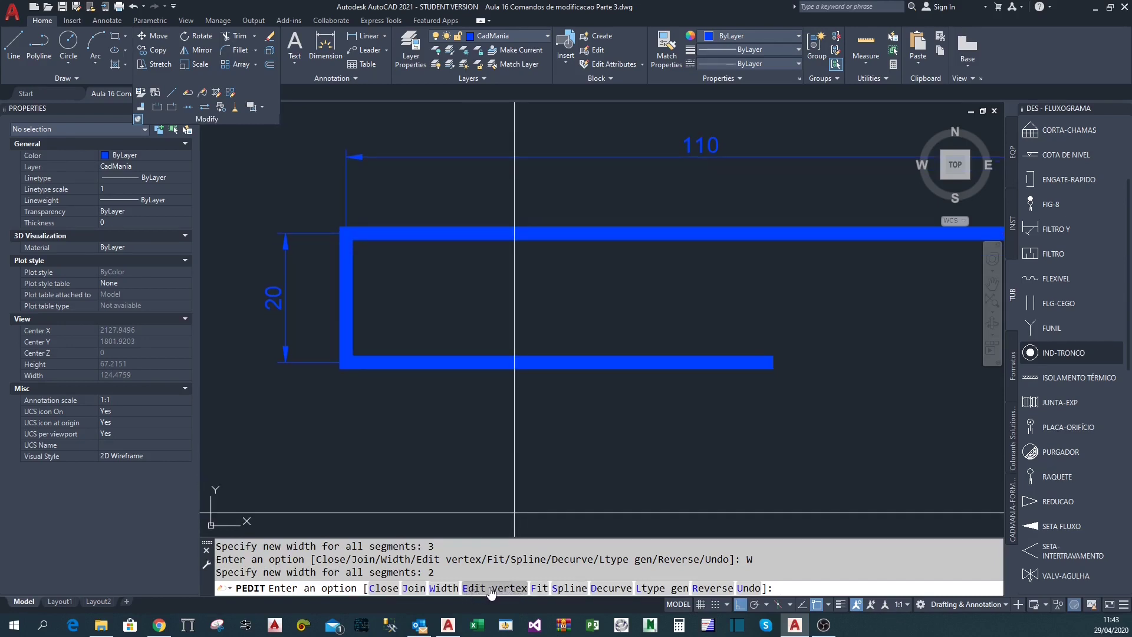
# Start Edit Polyline's Edit Vertex option on the joined polyline and advance the vertex marker from the lower segment's free end with Next
pyautogui.moveTo(528, 457); pyautogui.dragTo(513, 459, button='middle')
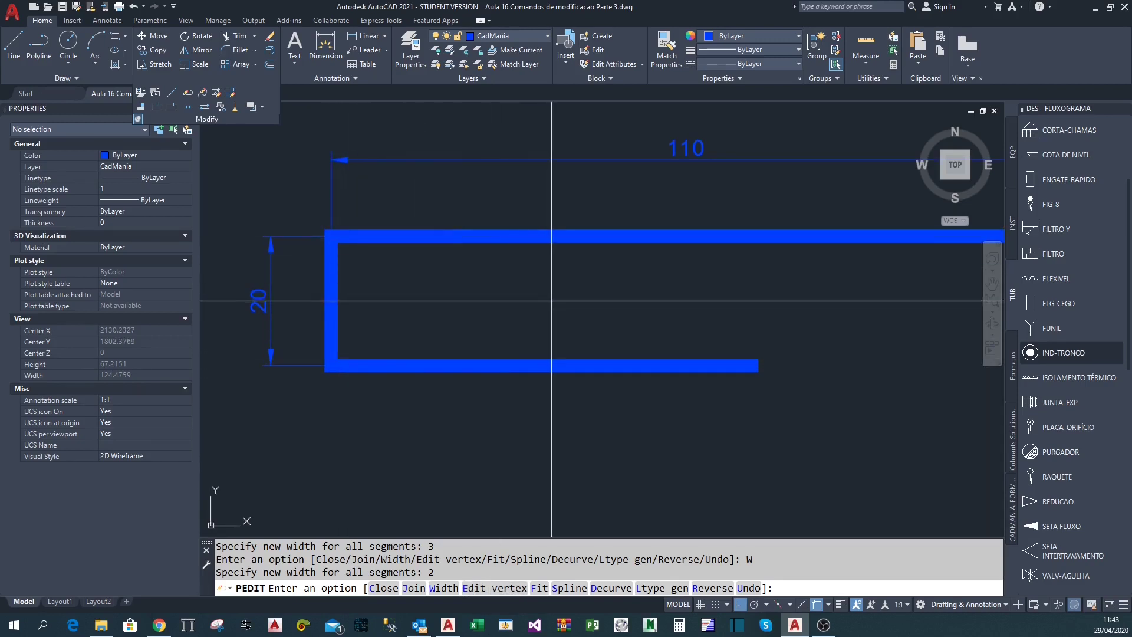
pyautogui.scroll(-2, 545, 304)
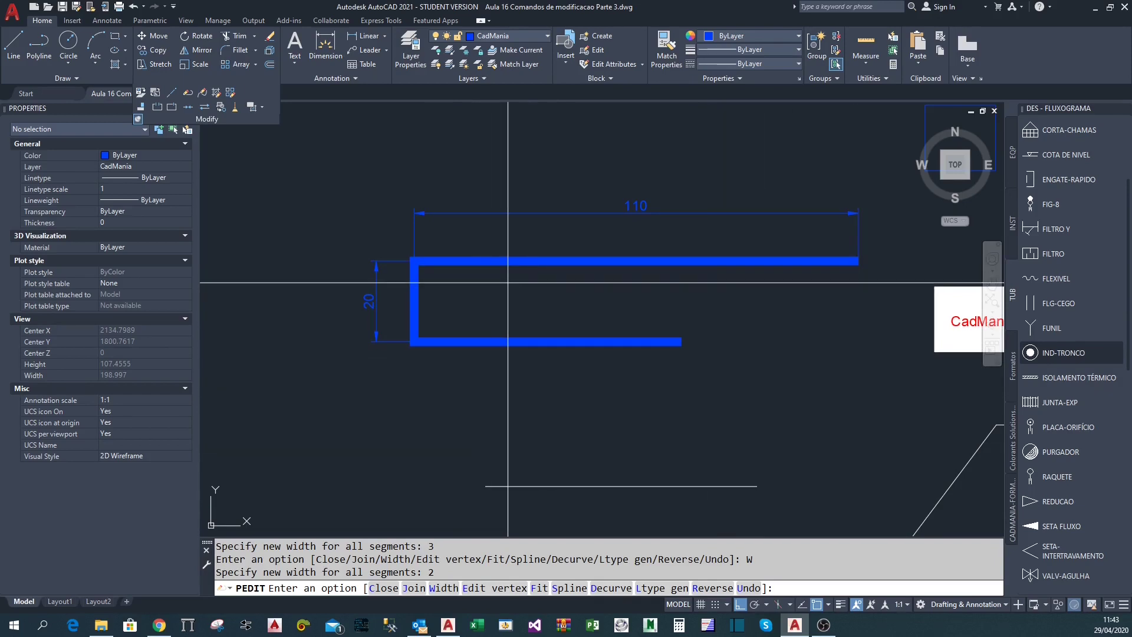
pyautogui.click(475, 589)
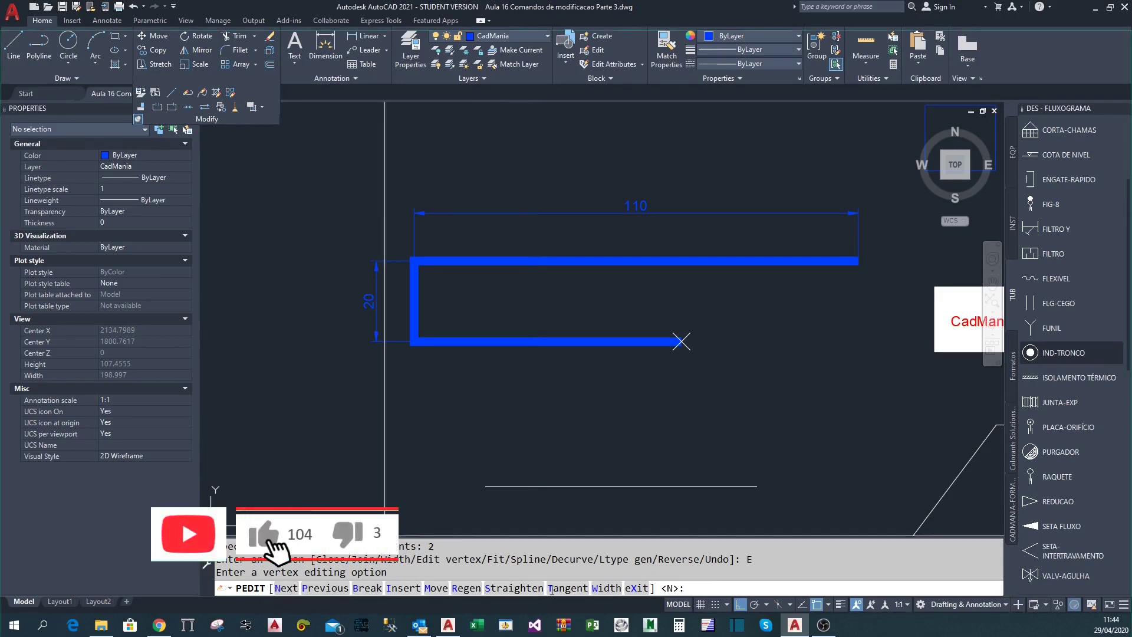
pyautogui.scroll(2, 601, 384)
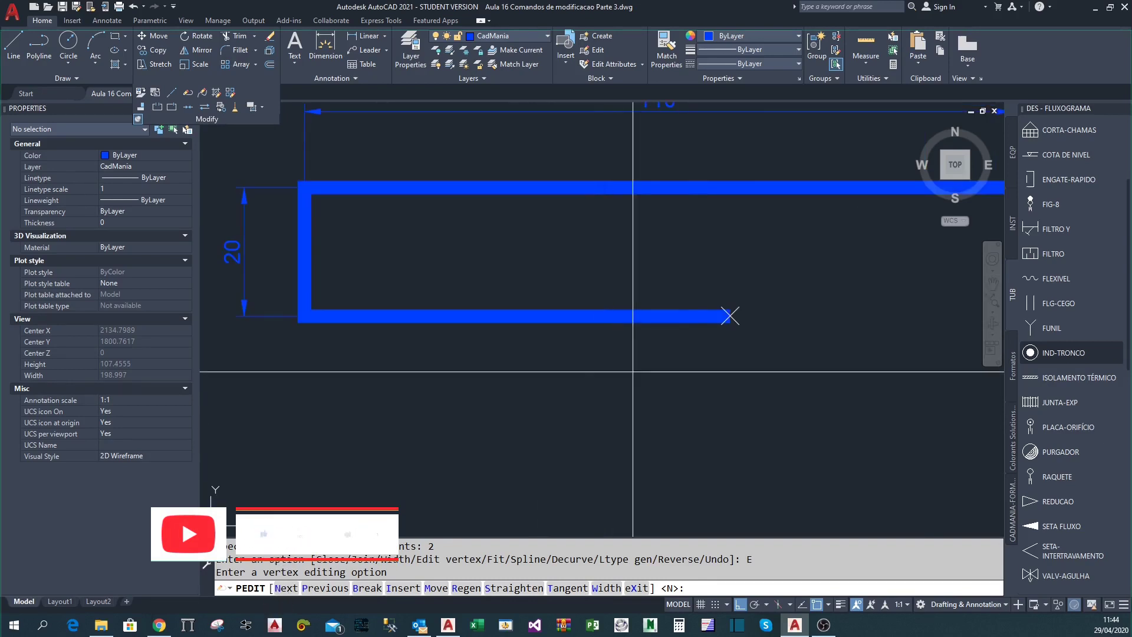
pyautogui.scroll(-2, 729, 316)
pyautogui.scroll(2, 726, 333)
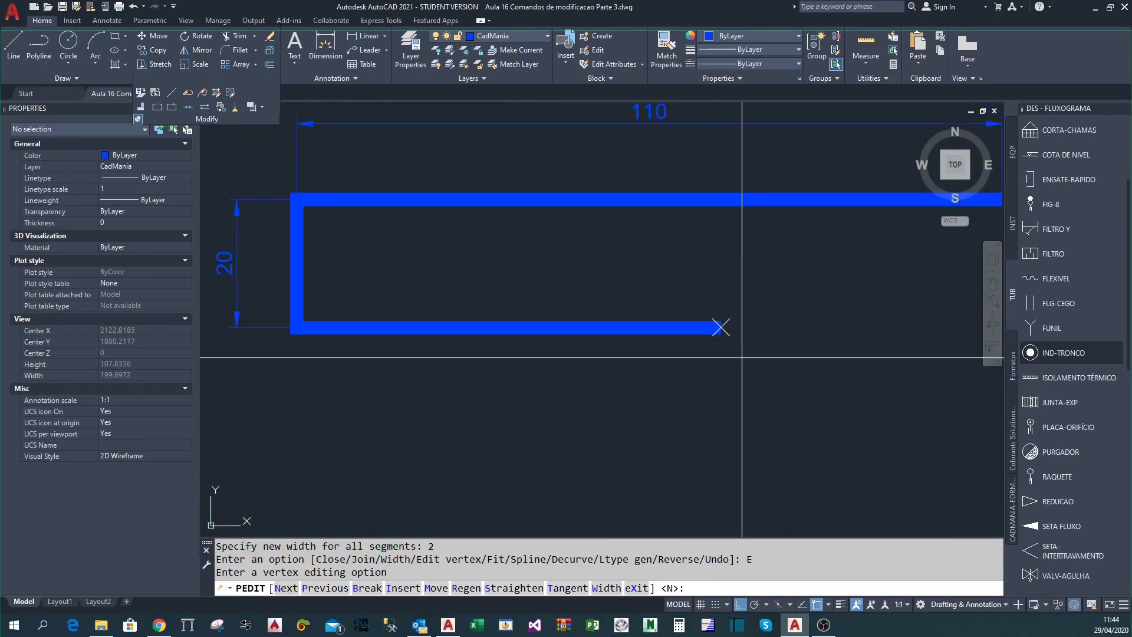
pyautogui.moveTo(783, 368); pyautogui.dragTo(637, 412, button='middle')
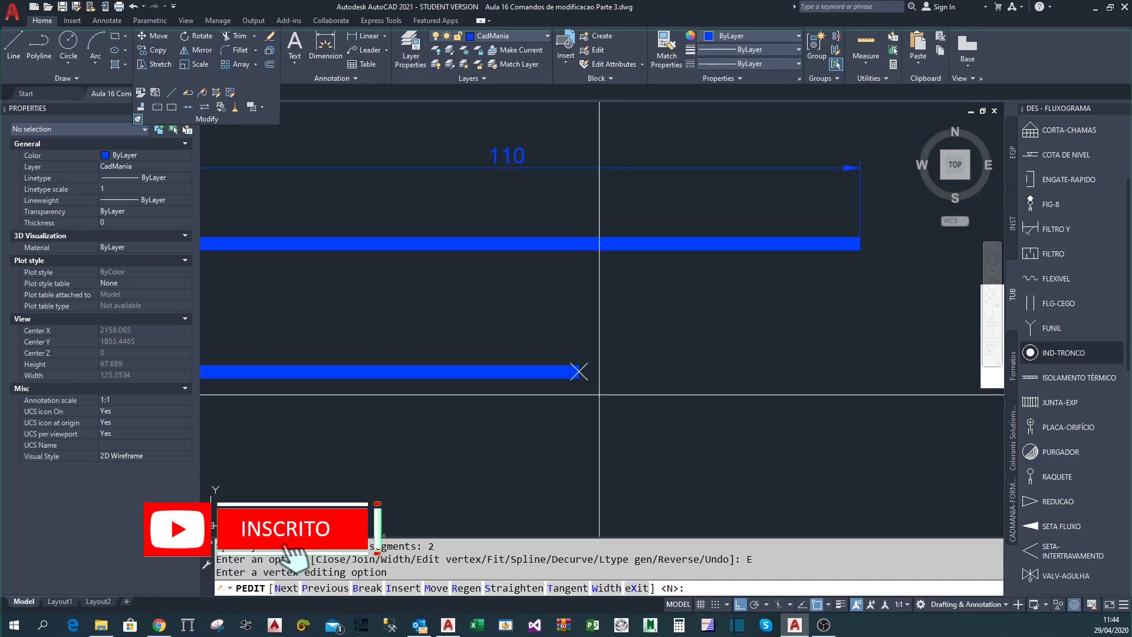
pyautogui.moveTo(596, 381); pyautogui.dragTo(661, 369, button='middle')
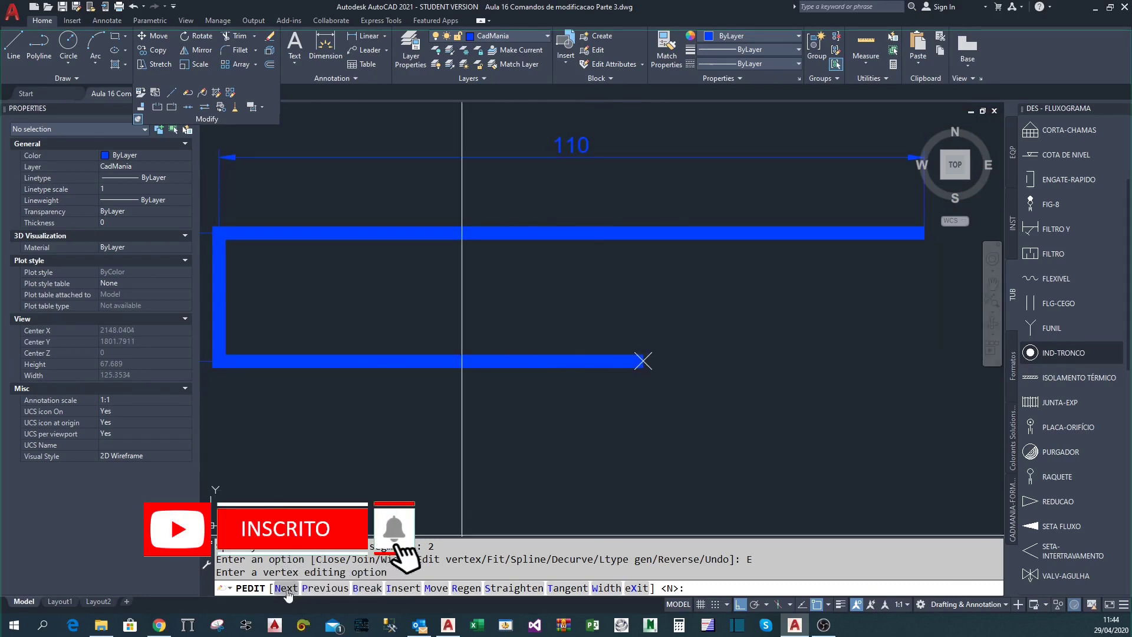
pyautogui.scroll(-2, 439, 479)
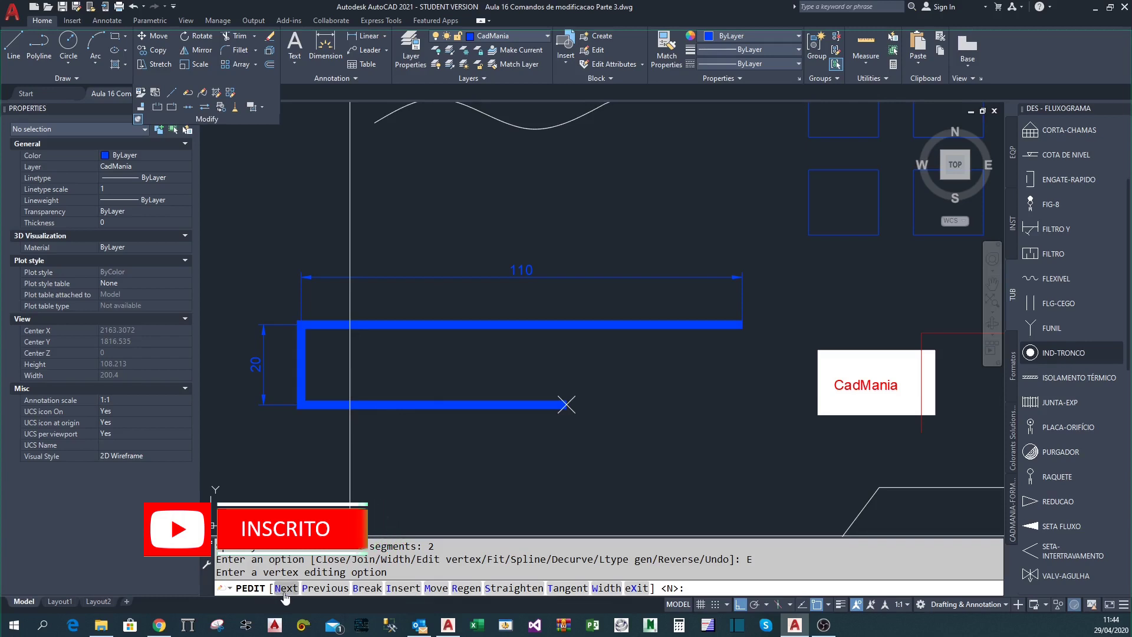
pyautogui.write('N')
pyautogui.press('Return')
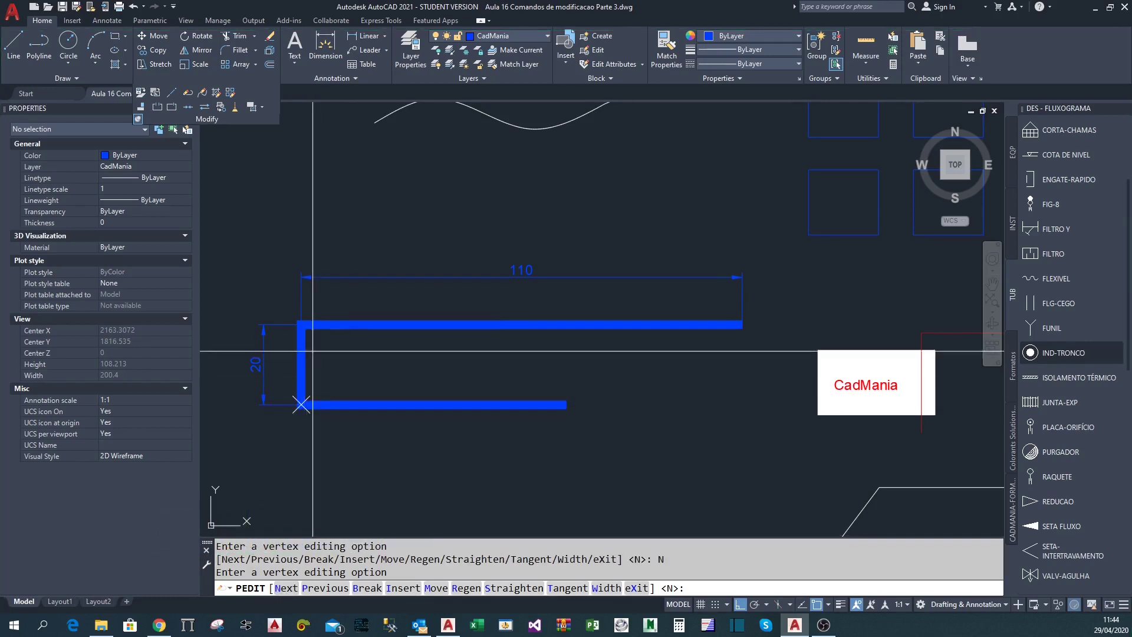
pyautogui.click(287, 588)
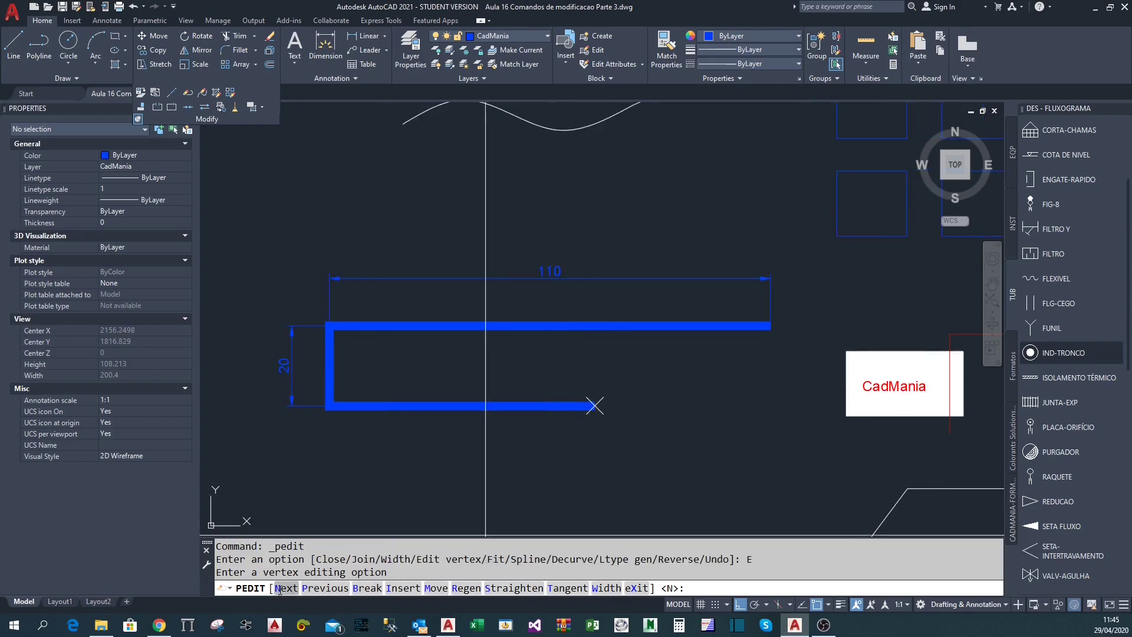
# Break the polyline at its lower-left corner vertex with the Edit Vertex Break option, trying Next and Previous before executing Go
pyautogui.click(280, 590)
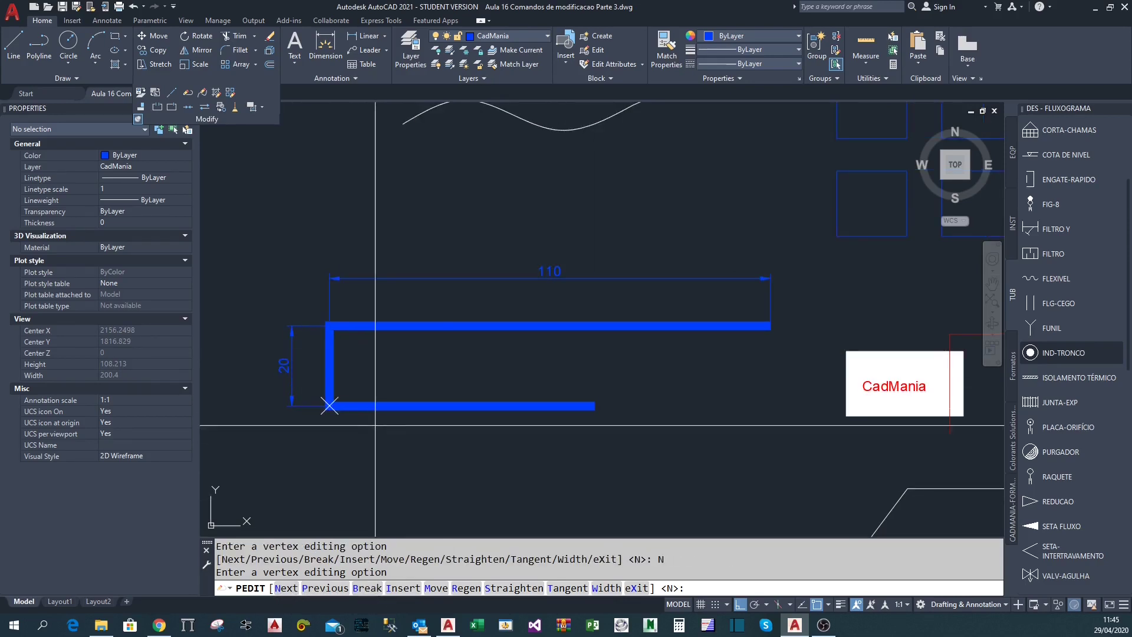
pyautogui.click(368, 588)
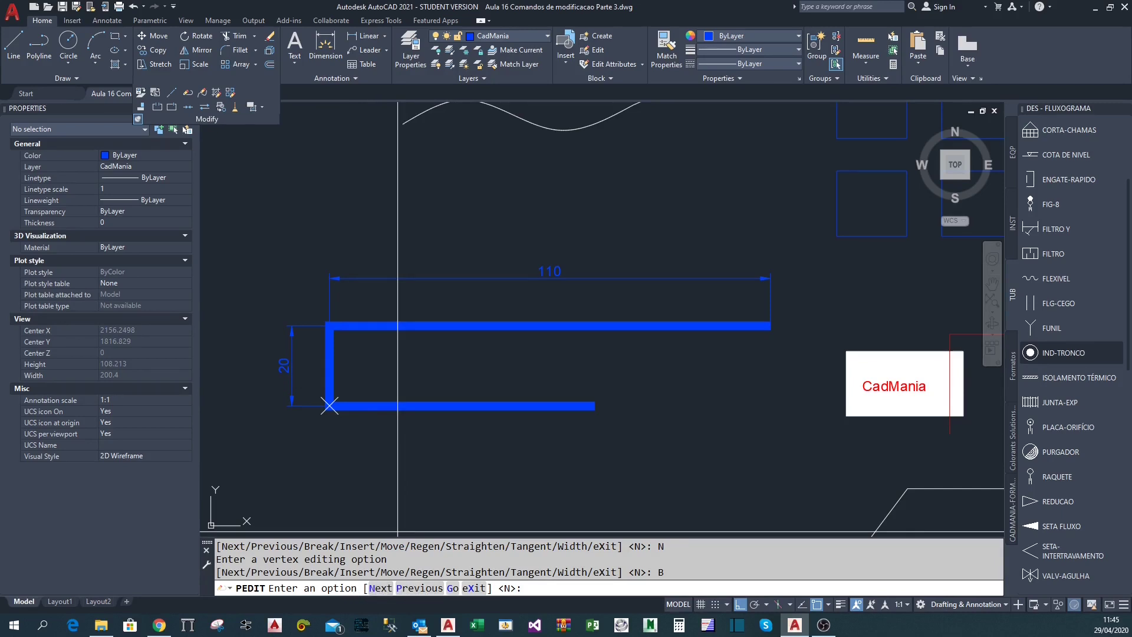
pyautogui.click(382, 589)
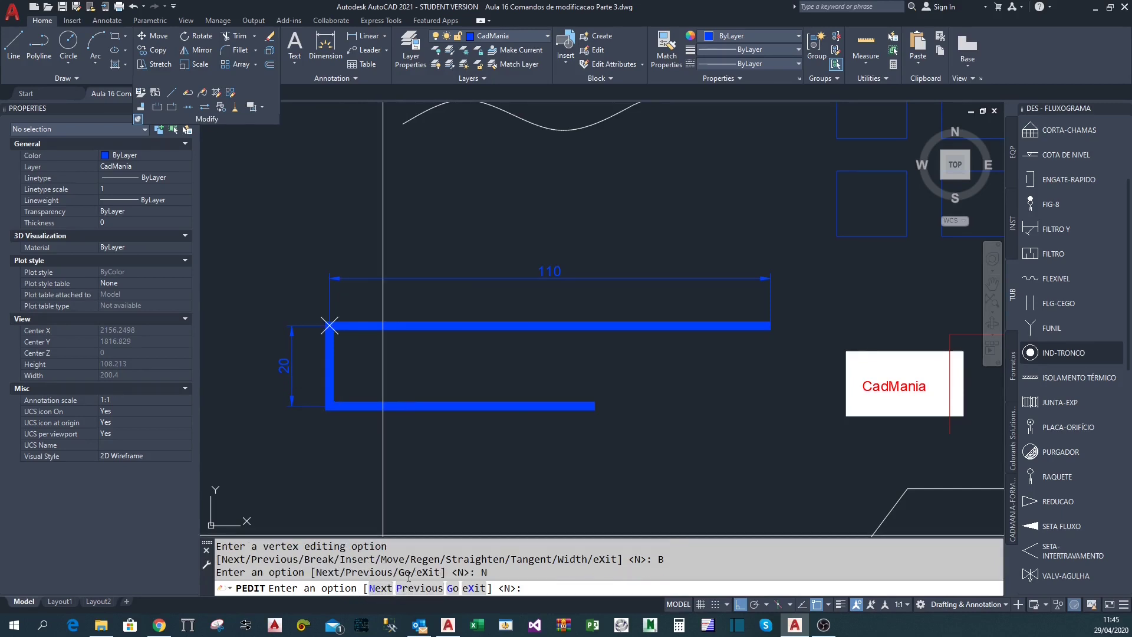
pyautogui.click(410, 588)
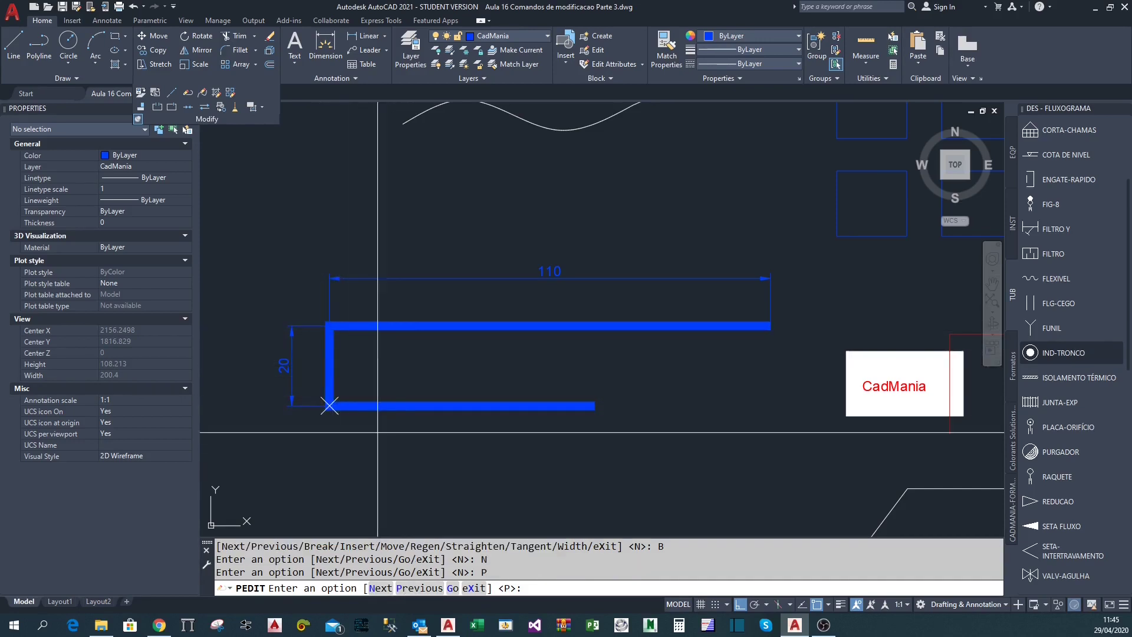
pyautogui.click(452, 588)
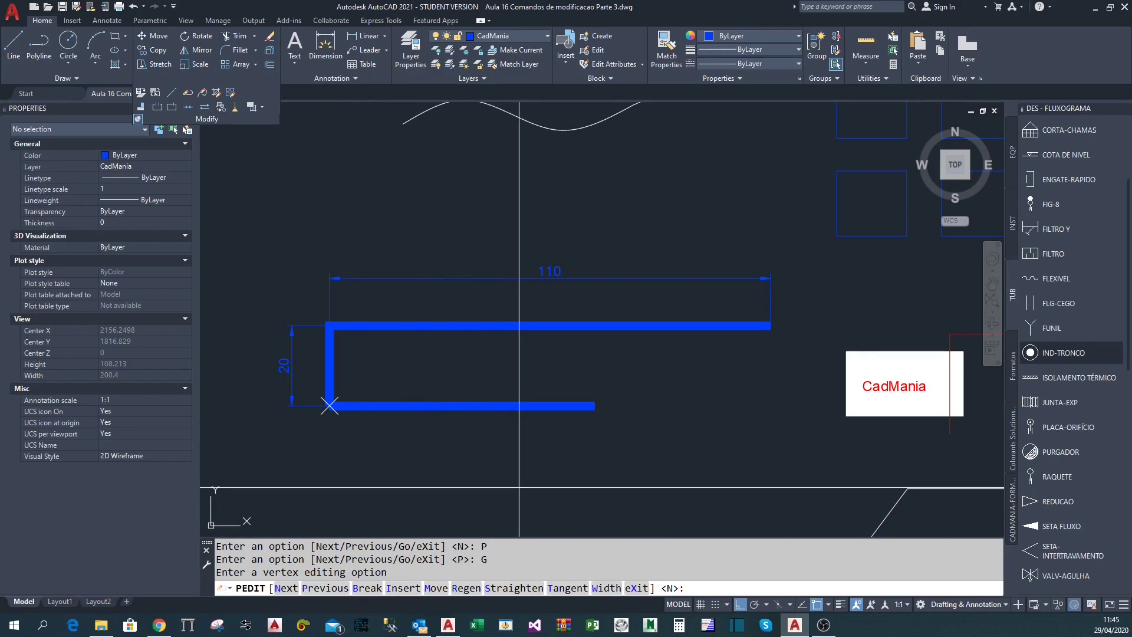
# Exit vertex editing, move the broken-off lower segment horizontally away from the upper-left corner shape, and undo the move
pyautogui.press('Escape')
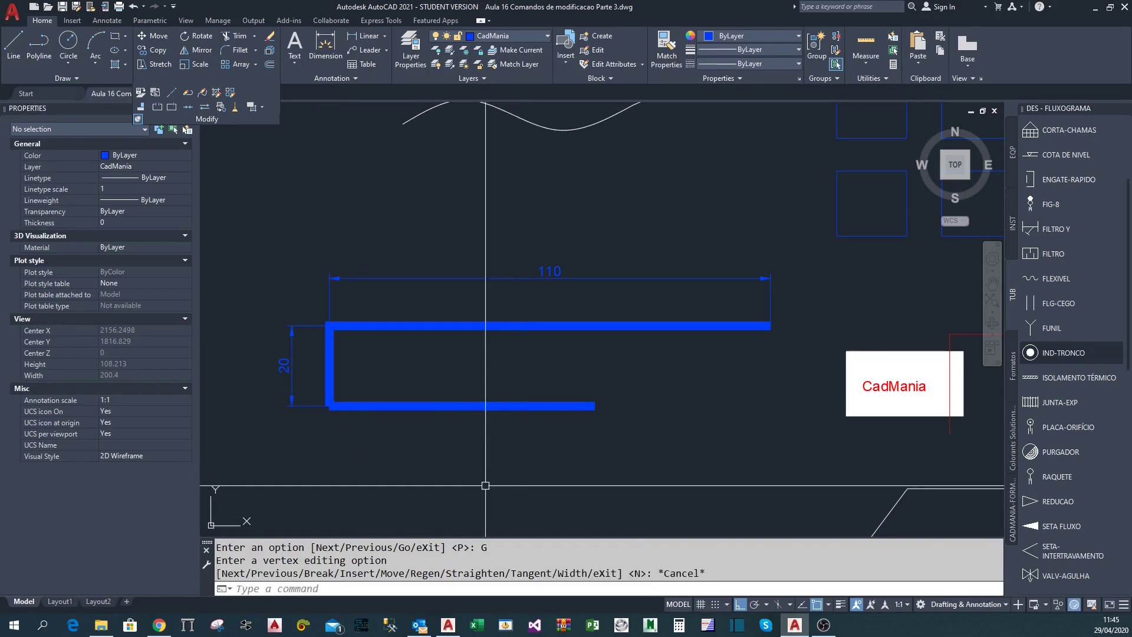
pyautogui.click(430, 448)
pyautogui.click(386, 377)
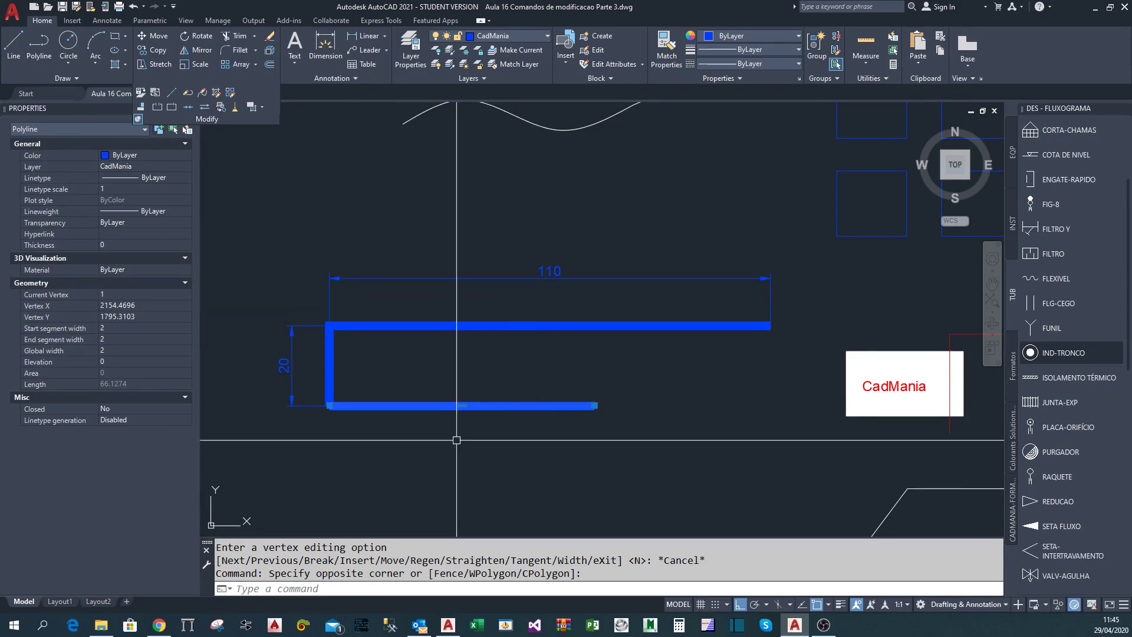
pyautogui.write('m')
pyautogui.press('Return')
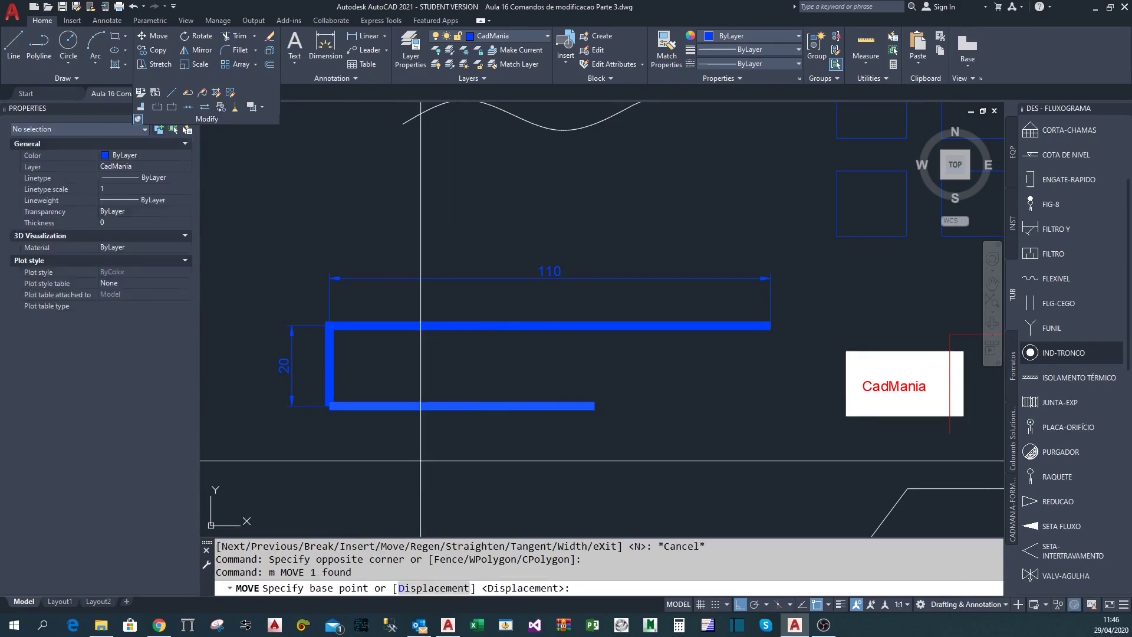
pyautogui.click(478, 455)
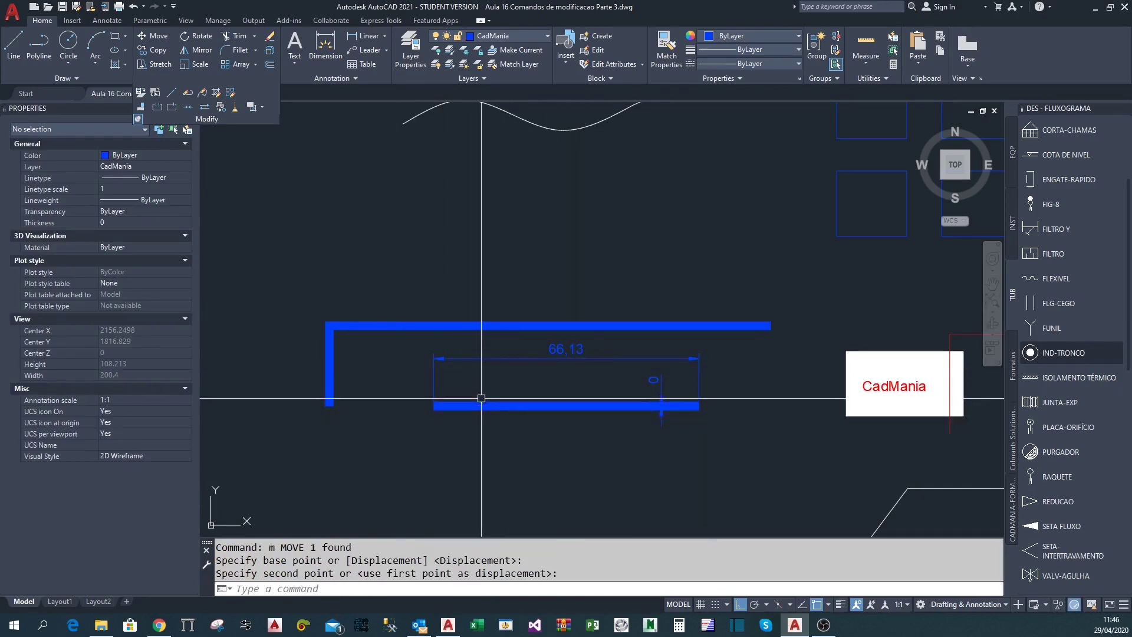
pyautogui.click(663, 484)
pyautogui.hotkey('ctrl', 'z')
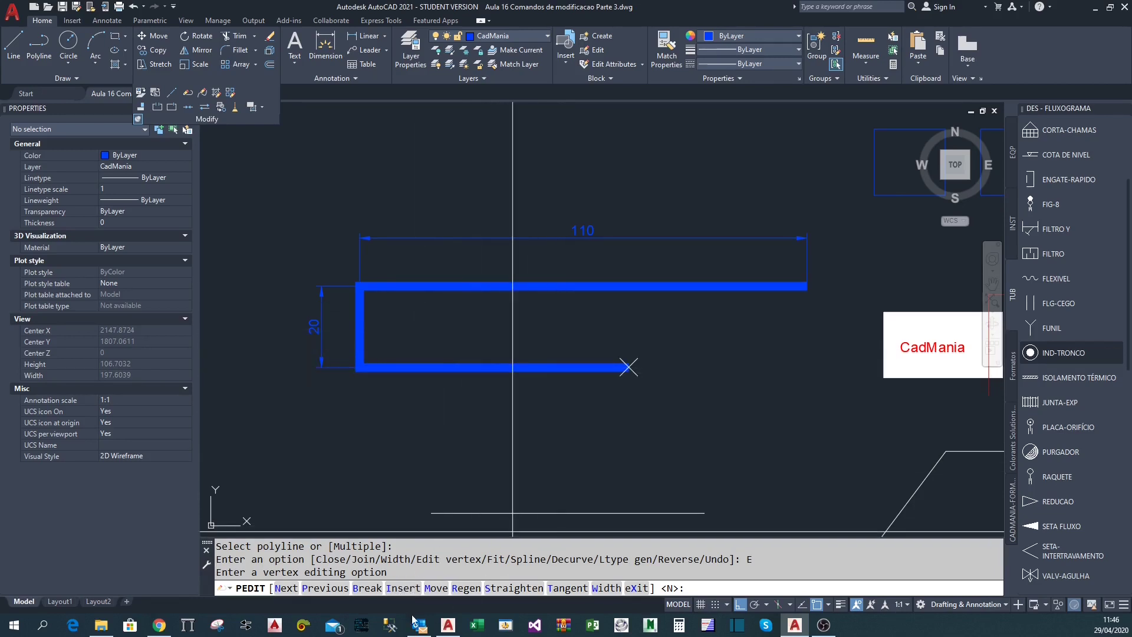
# Insert a new vertex at the midpoint of the lower segment, step through the following vertices with Next, and exit vertex editing
pyautogui.click(399, 592)
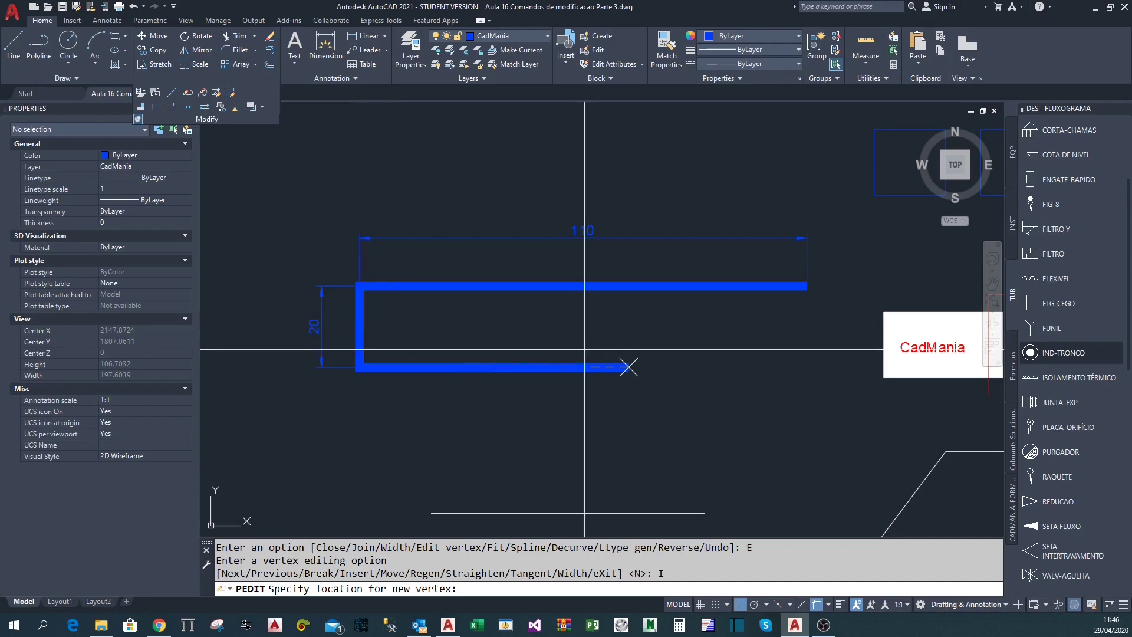
pyautogui.click(494, 367)
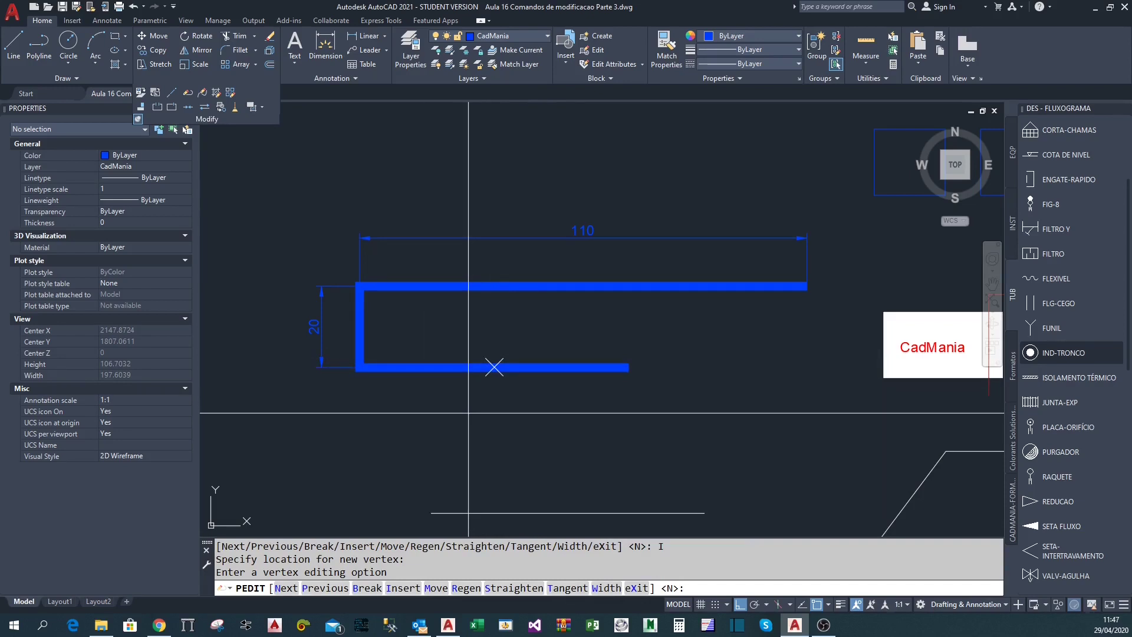
pyautogui.press('Return')
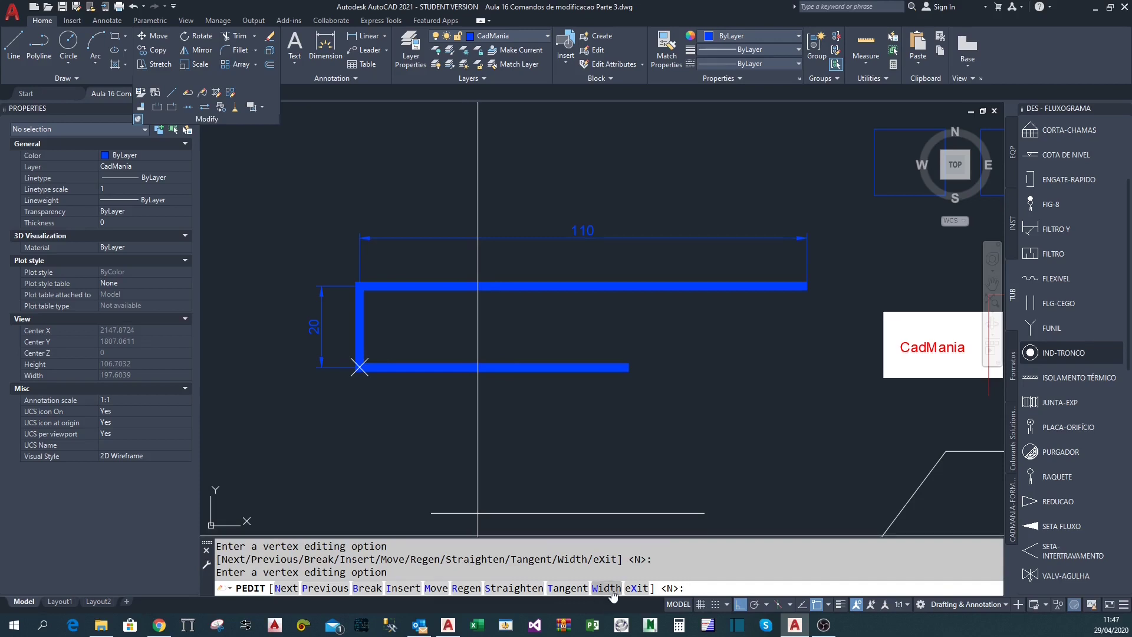
pyautogui.press('Return')
pyautogui.press('Return')
pyautogui.click(635, 588)
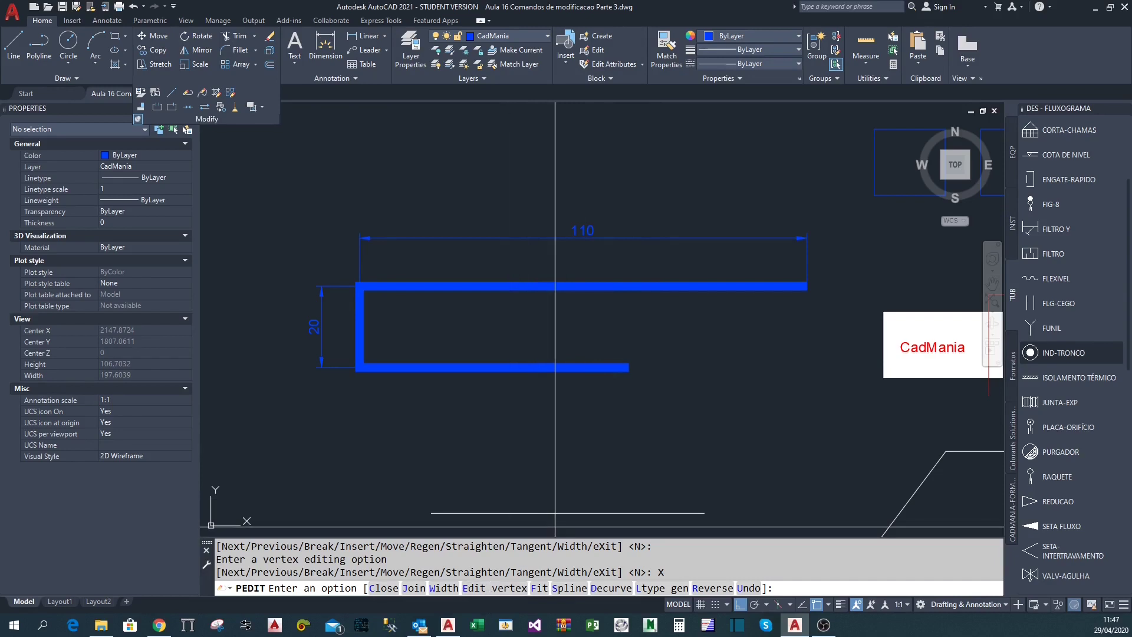
# Reopen Edit Vertex, step the marker to the inserted vertex on the lower segment, and cancel the command
pyautogui.click(491, 588)
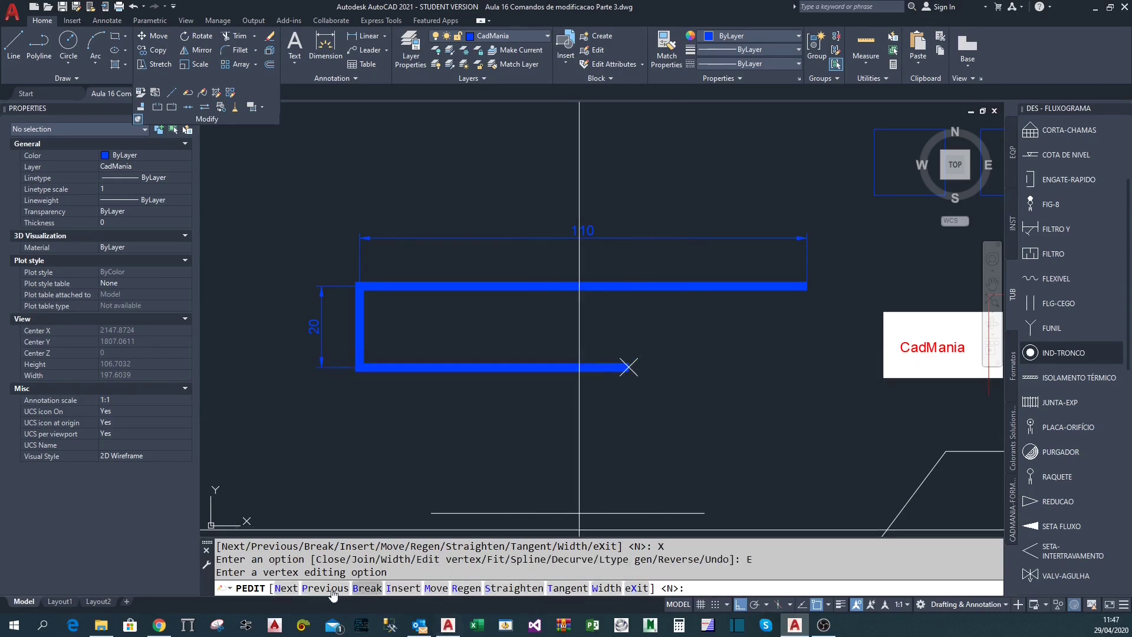
pyautogui.click(287, 589)
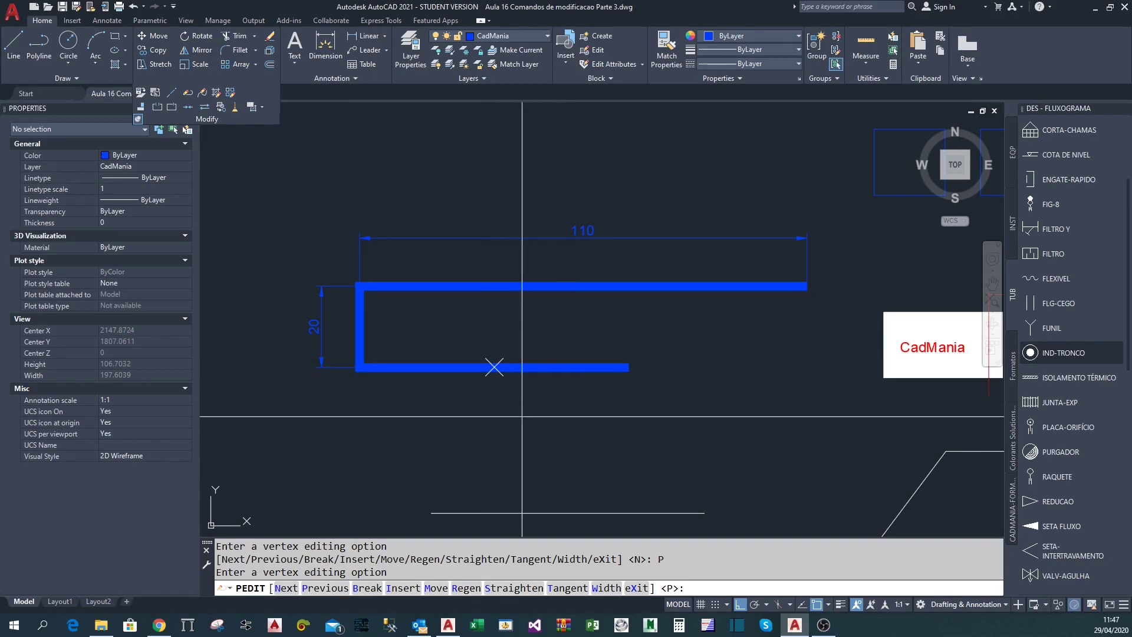
pyautogui.press('Escape')
# Stretch the polyline's inserted lower vertex straight down by about 12 units to form a V shape
pyautogui.click(546, 413)
pyautogui.click(516, 344)
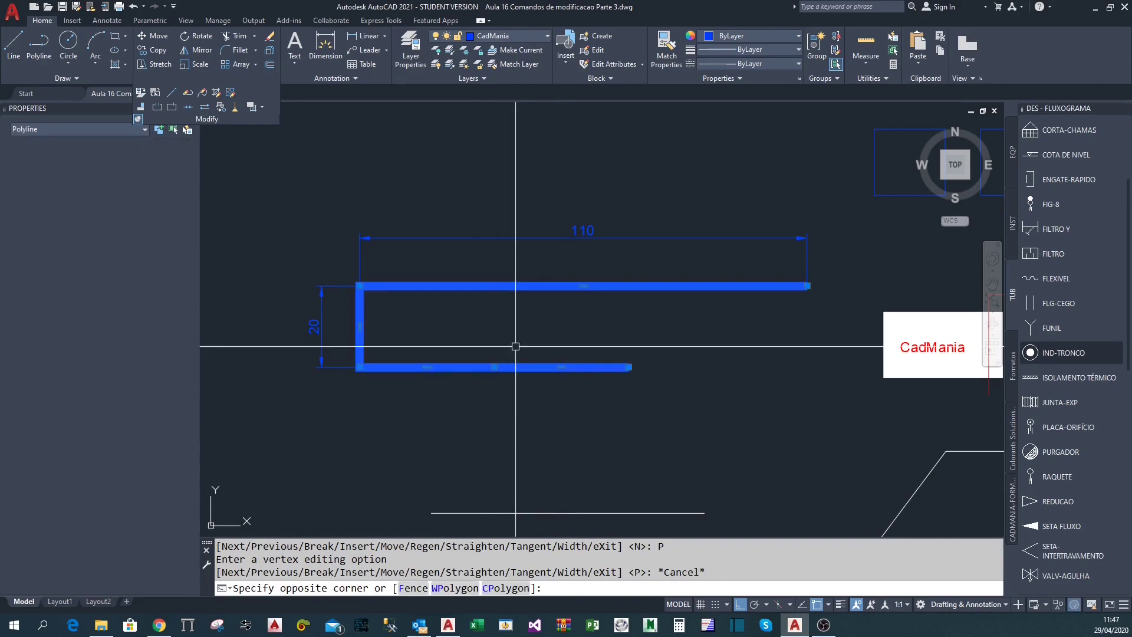
pyautogui.click(494, 367)
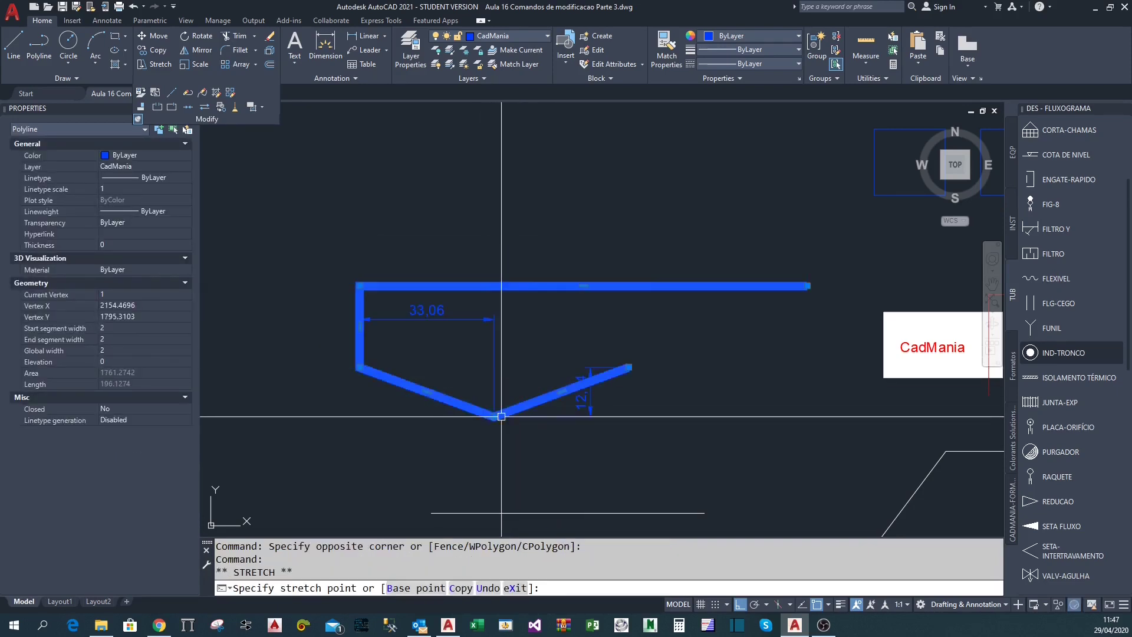
pyautogui.click(494, 418)
pyautogui.press('Escape')
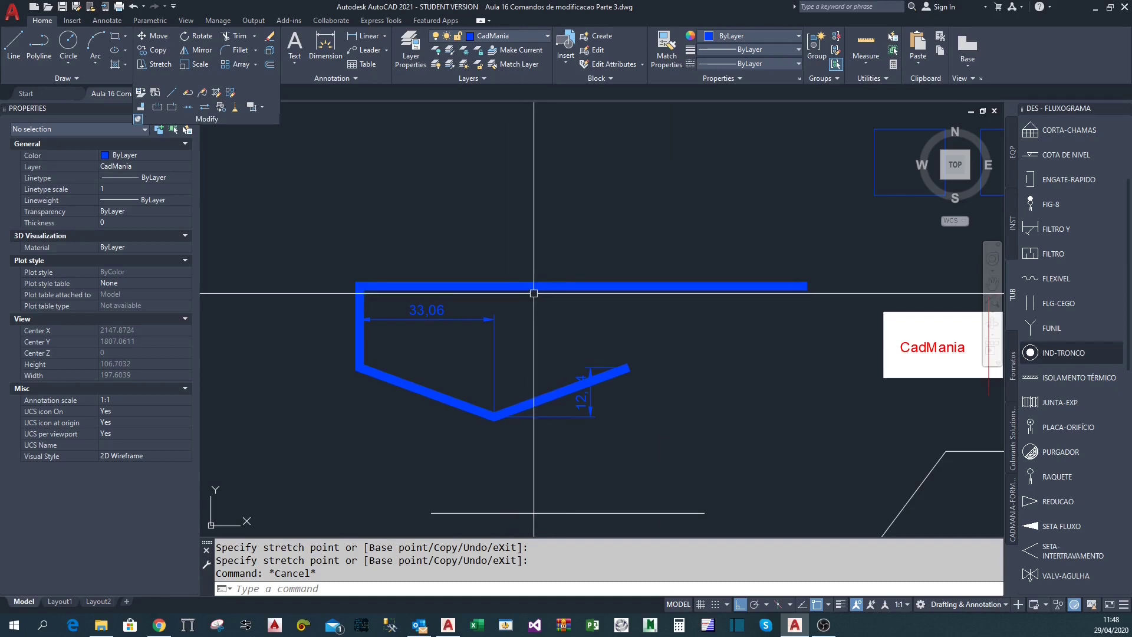
# Try stretching the polyline's upper segment upward by its midpoint grip, and undo the stretch
pyautogui.click(568, 254)
pyautogui.press('Escape')
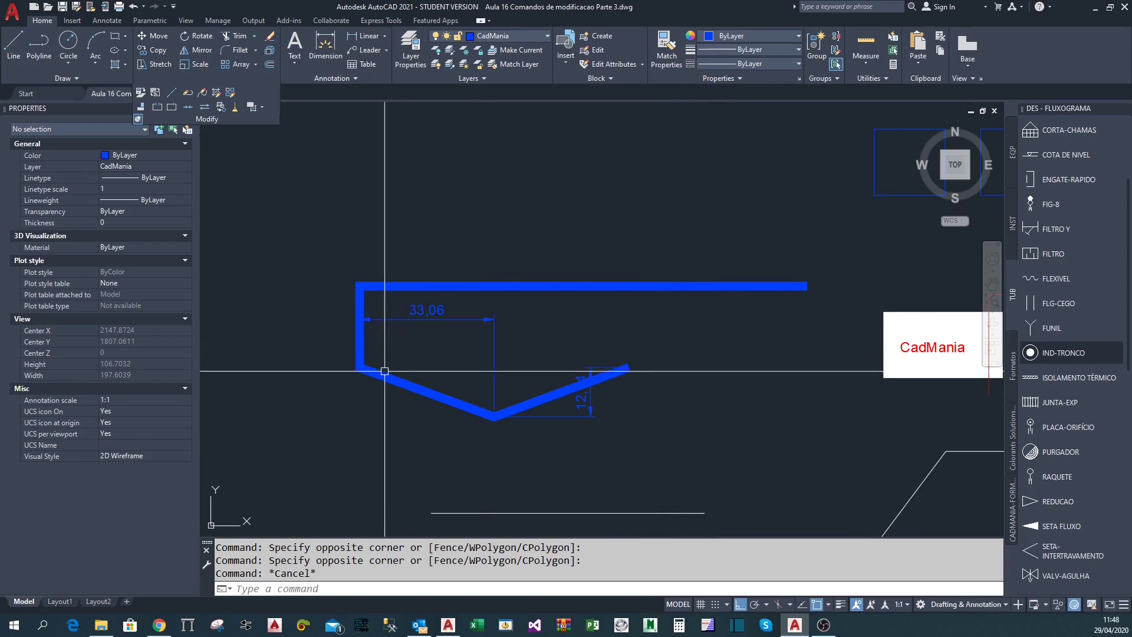
pyautogui.click(593, 321)
pyautogui.click(544, 265)
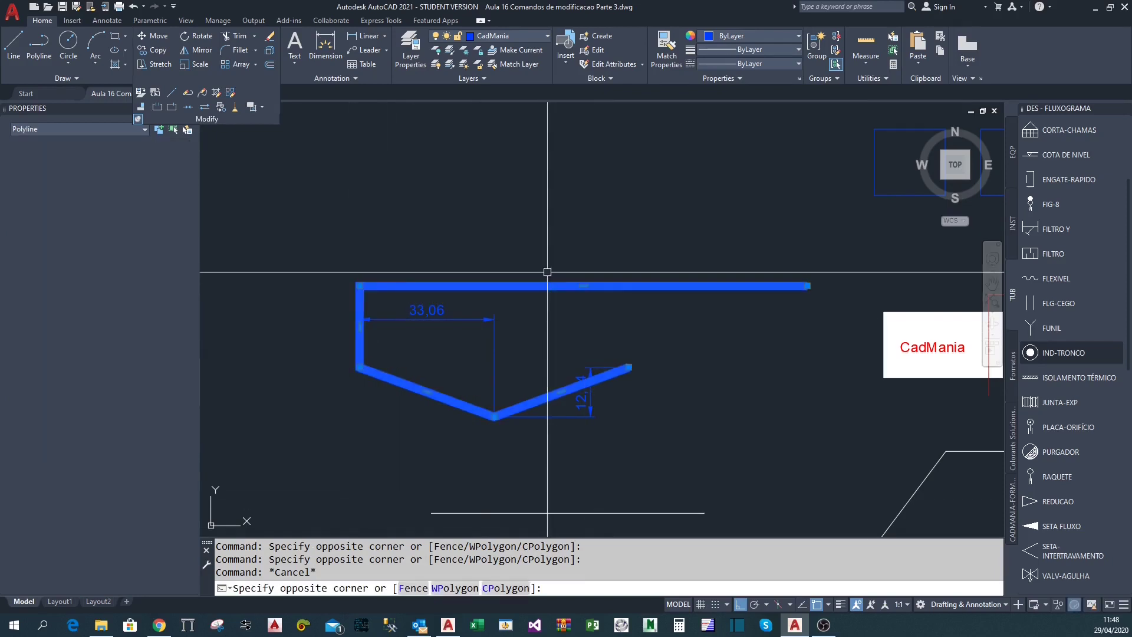
pyautogui.click(583, 286)
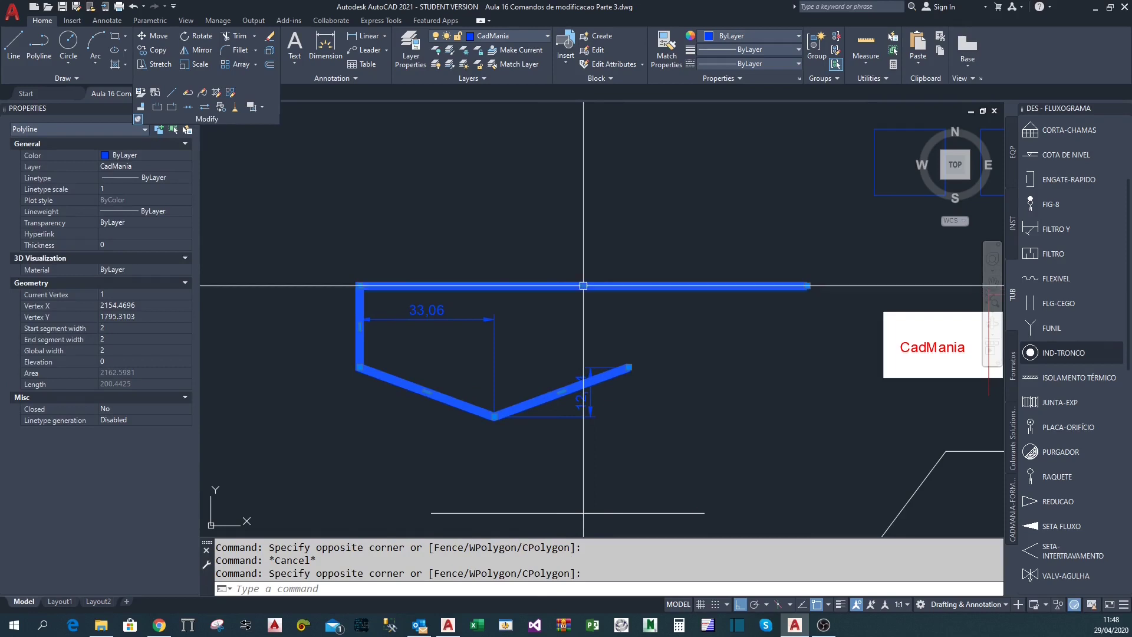
pyautogui.click(591, 176)
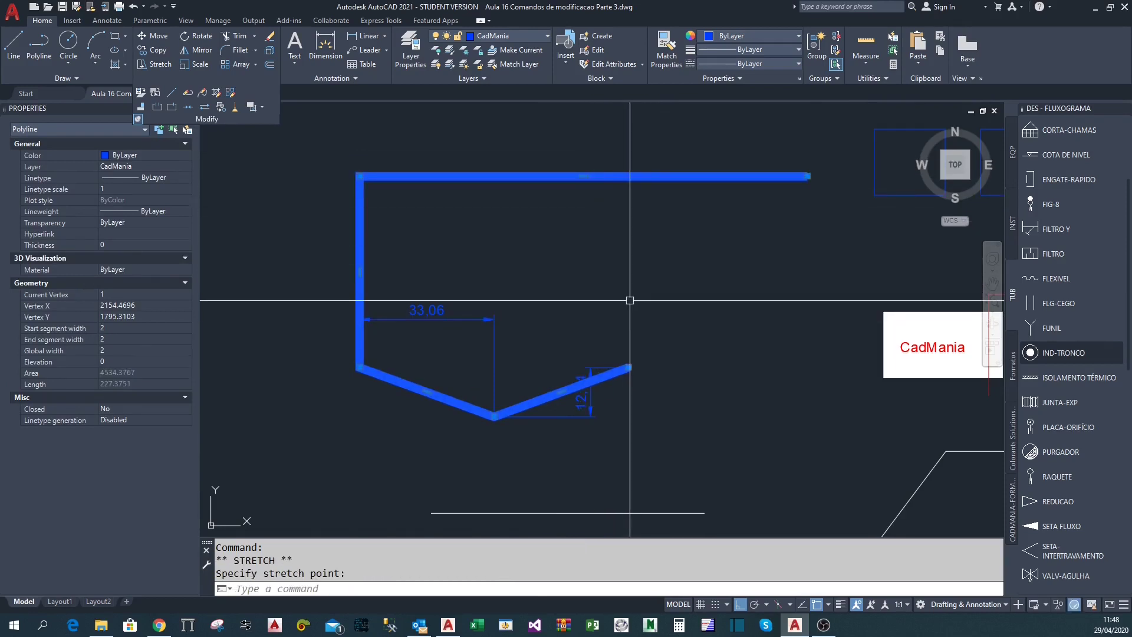
pyautogui.hotkey('ctrl', 'z')
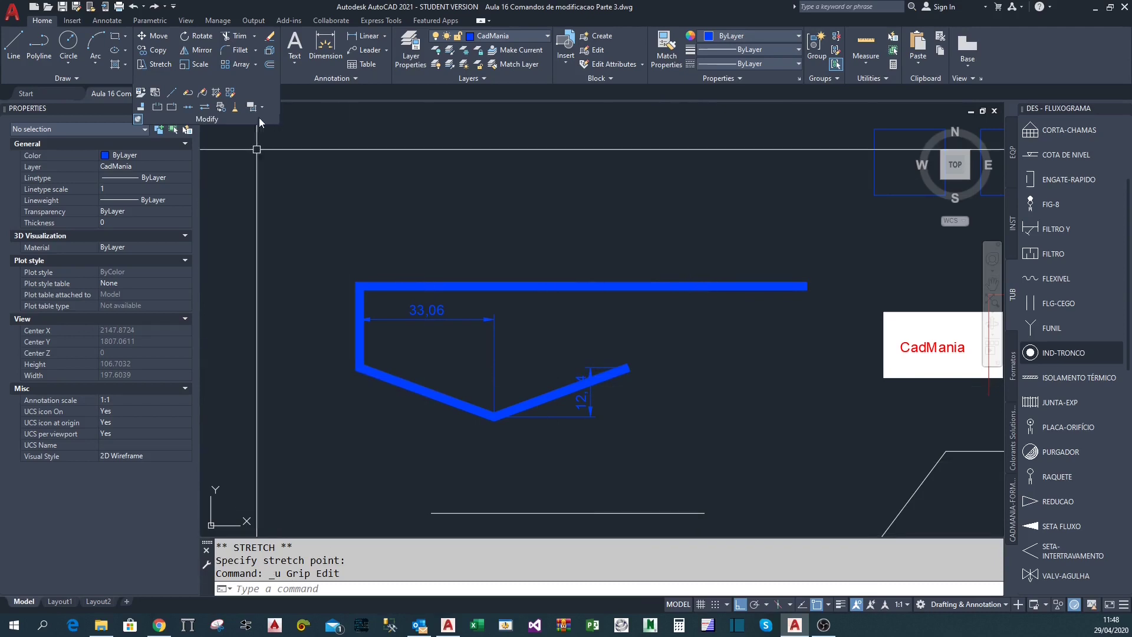
pyautogui.click(187, 92)
pyautogui.press('Escape')
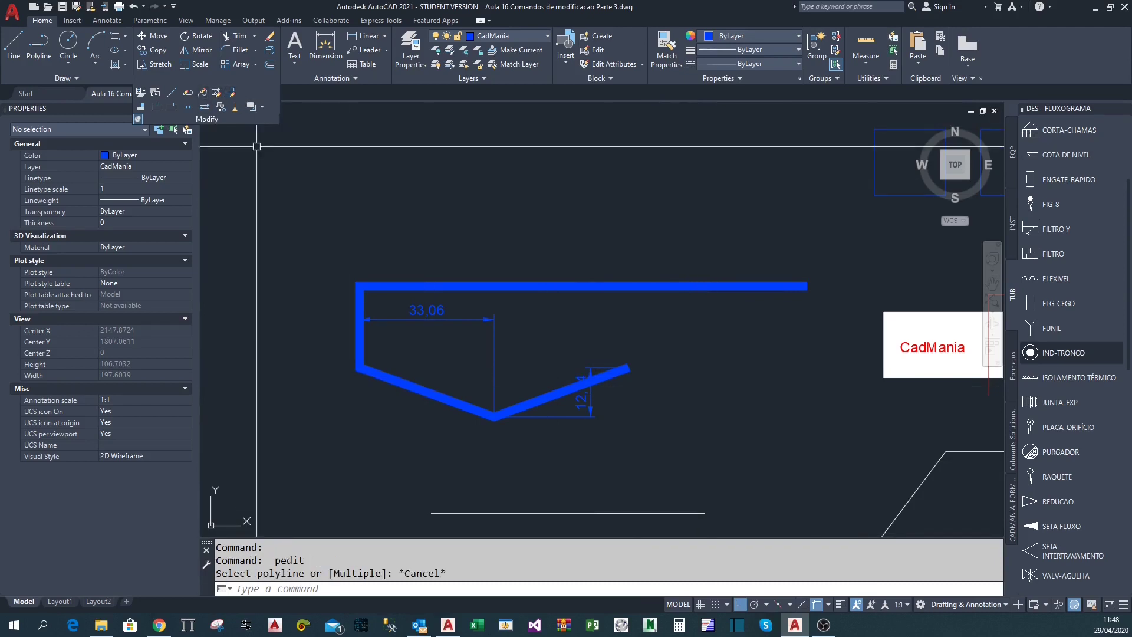
pyautogui.click(201, 92)
pyautogui.press('Escape')
# Start Edit Polyline's Edit Vertex option on the blue polyline and advance the marker with Next to the upper-left corner
pyautogui.click(187, 93)
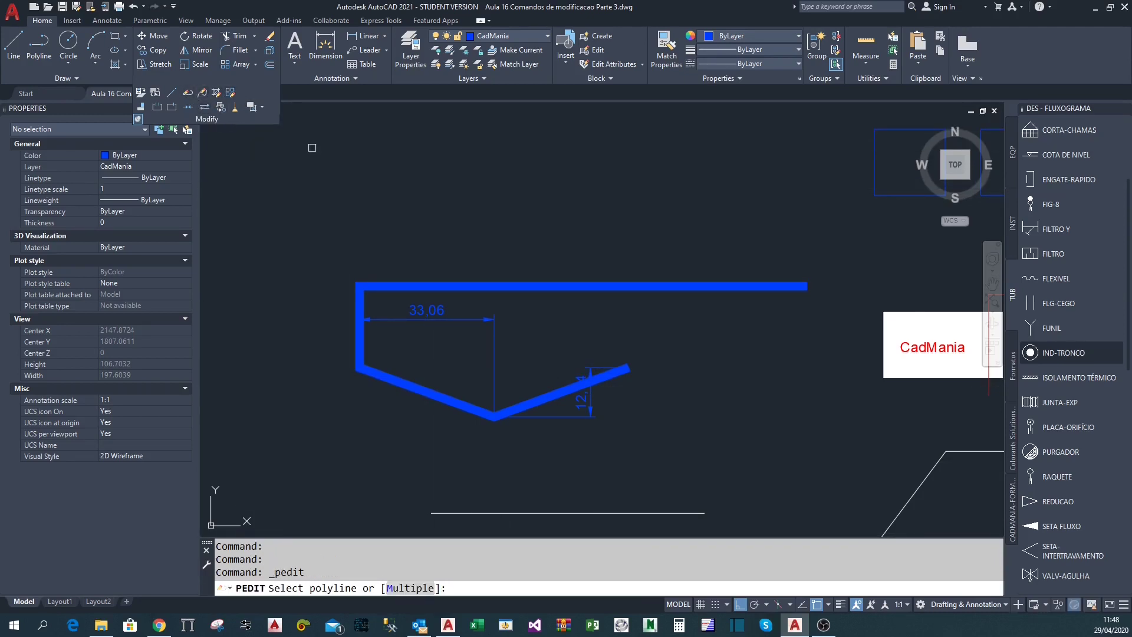
pyautogui.click(494, 286)
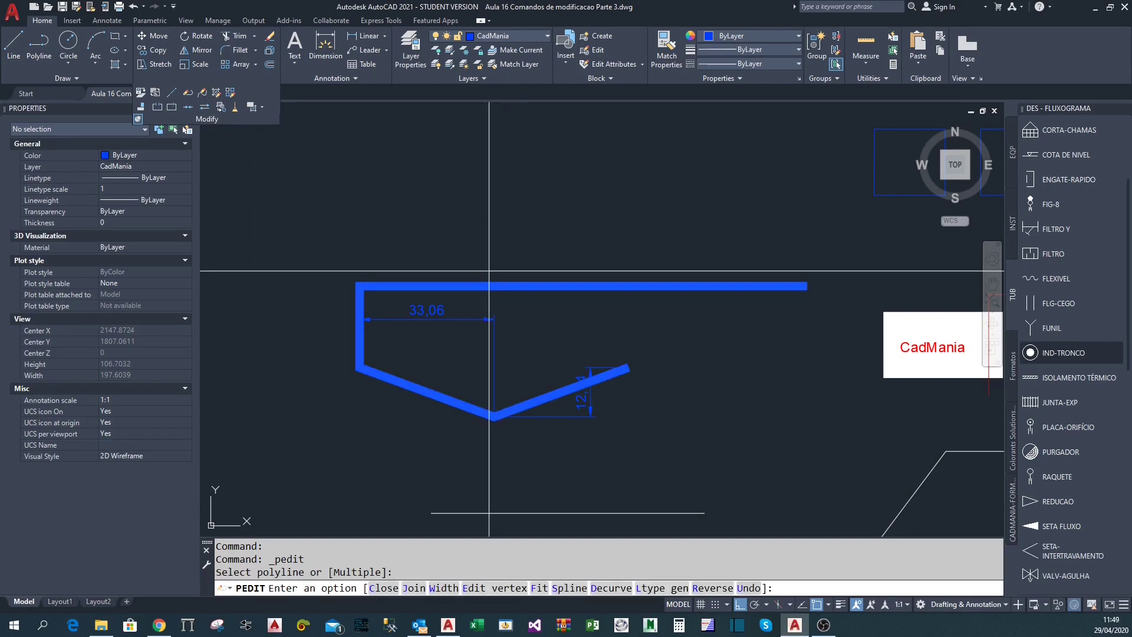
pyautogui.write('E')
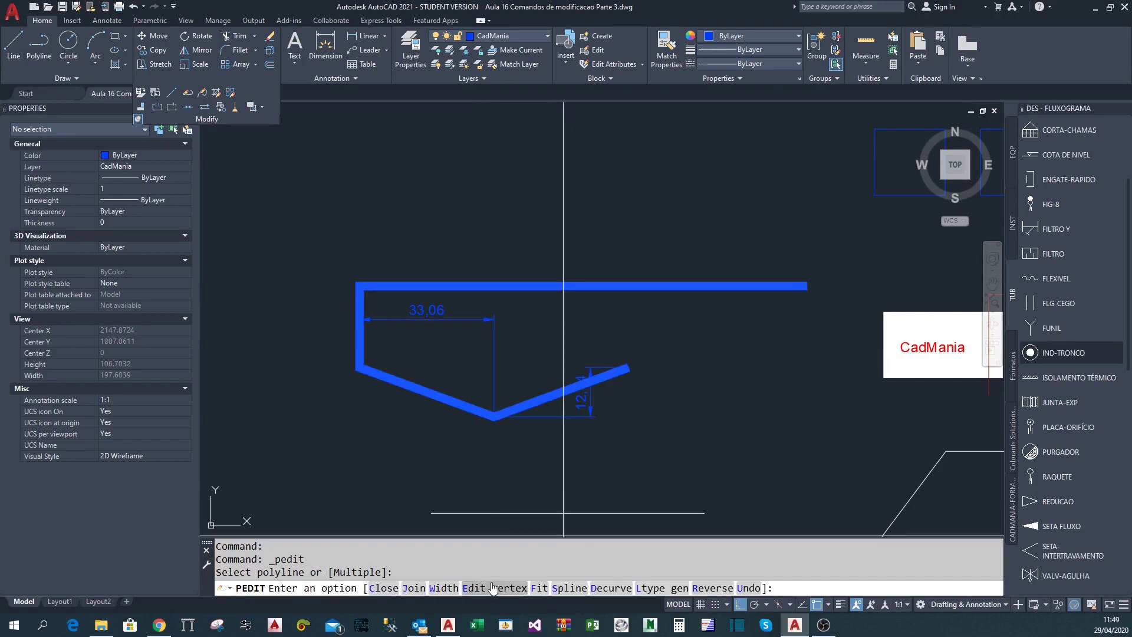
pyautogui.press('Return')
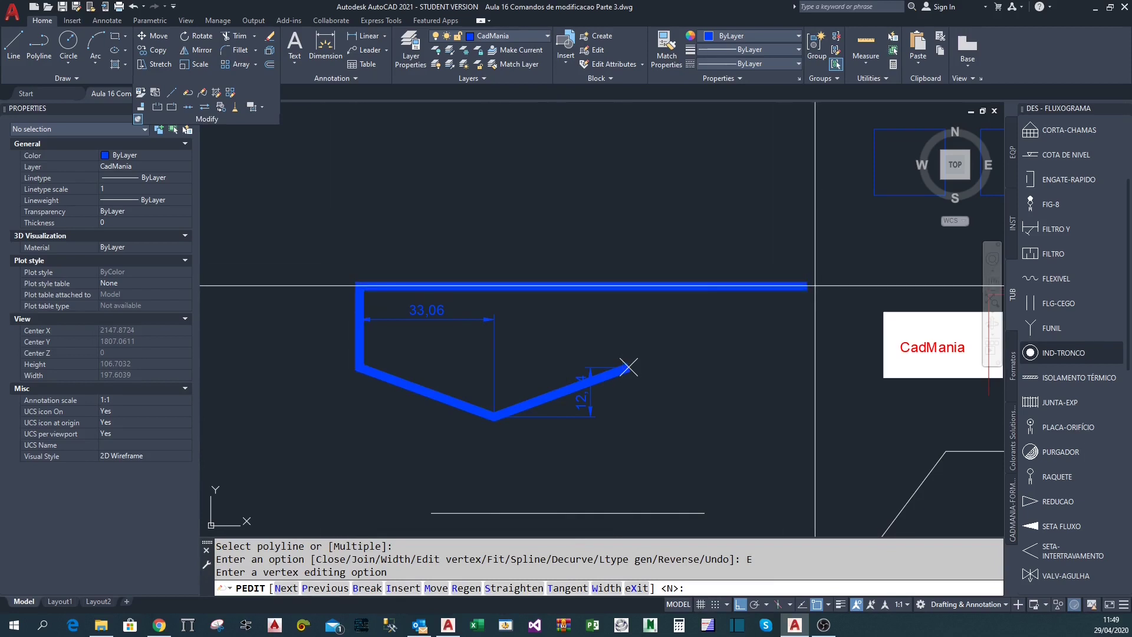
pyautogui.click(280, 589)
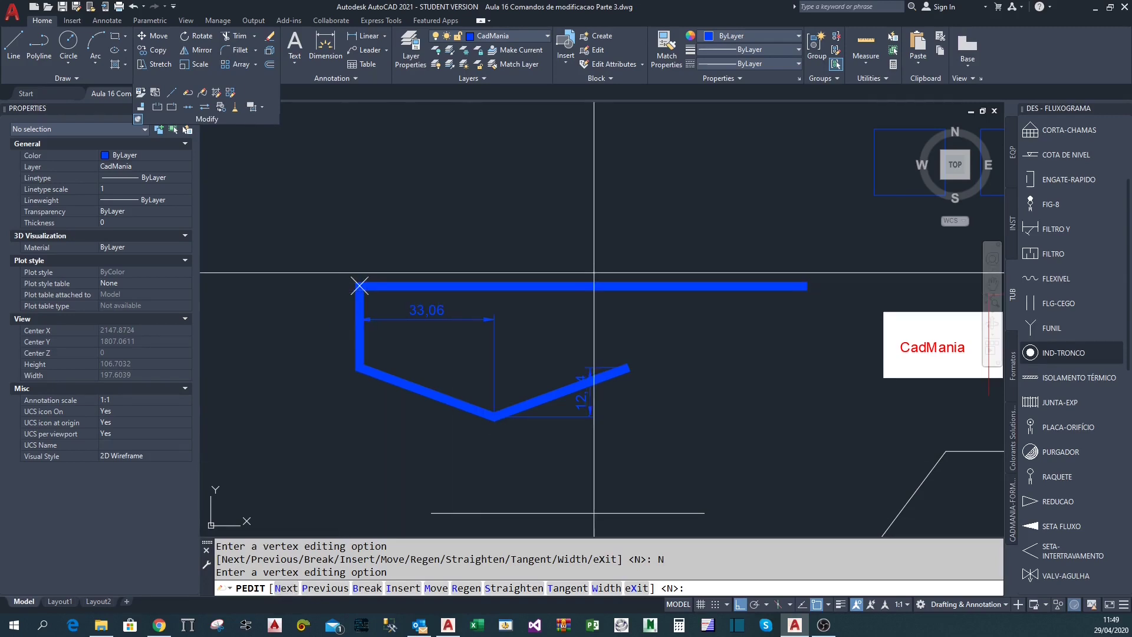
# Insert two vertices on the upper segment, about a quarter and five eighths of its length from the left corner, and finish Edit Polyline
pyautogui.click(403, 588)
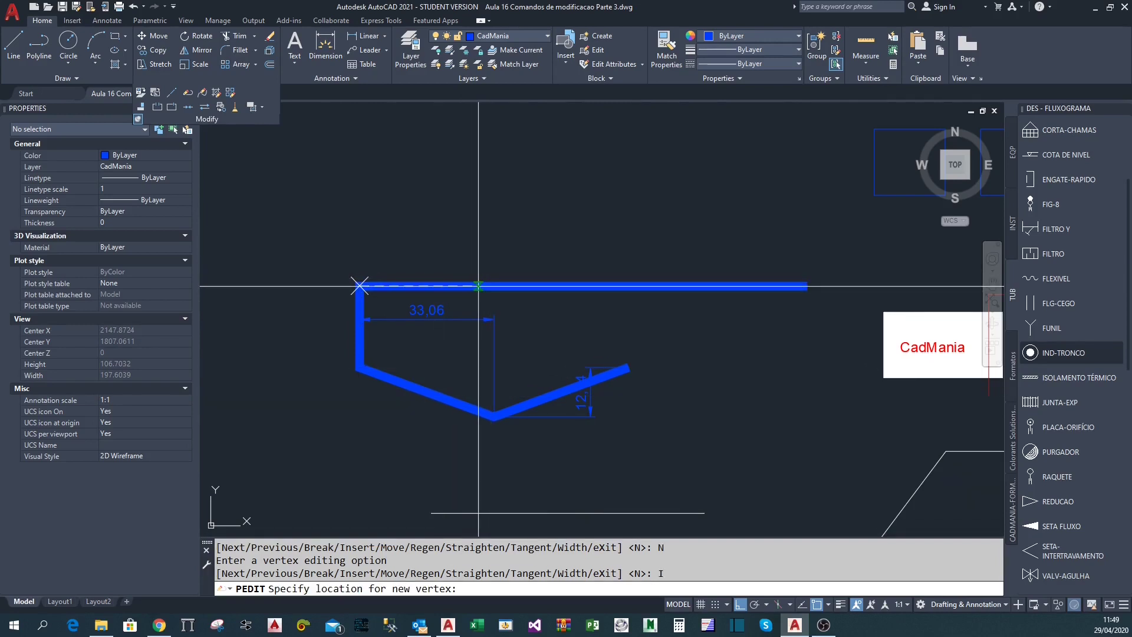
pyautogui.click(478, 286)
pyautogui.moveTo(478, 286)
pyautogui.mouseDown(button='middle')
pyautogui.moveTo(435, 283)
pyautogui.moveTo(436, 260)
pyautogui.moveTo(440, 280)
pyautogui.mouseUp(button='middle')
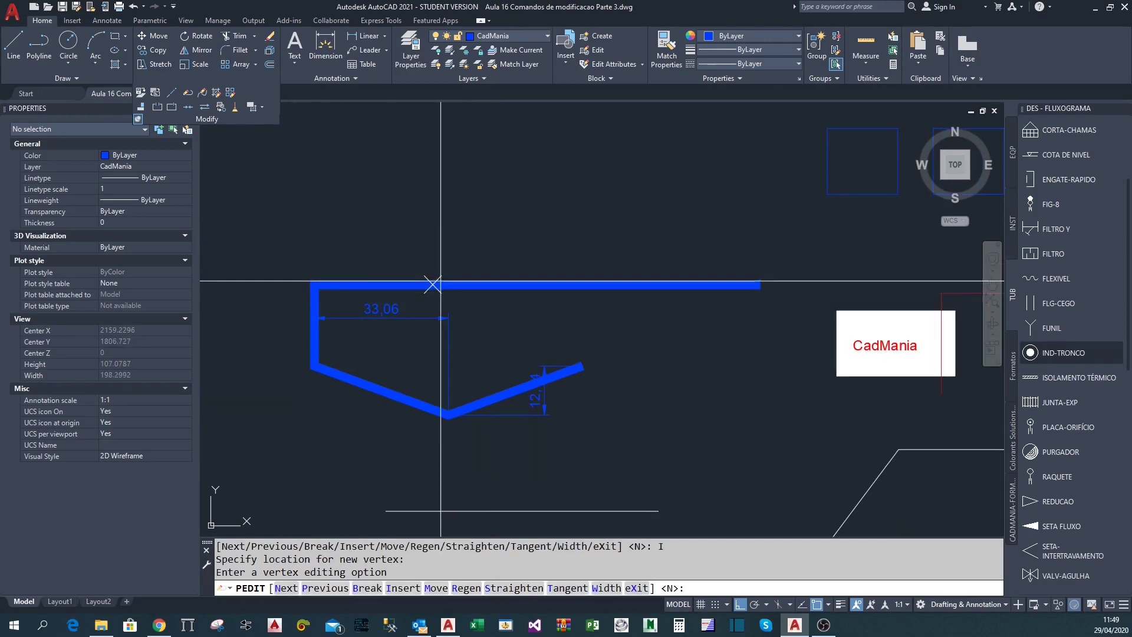
pyautogui.click(397, 589)
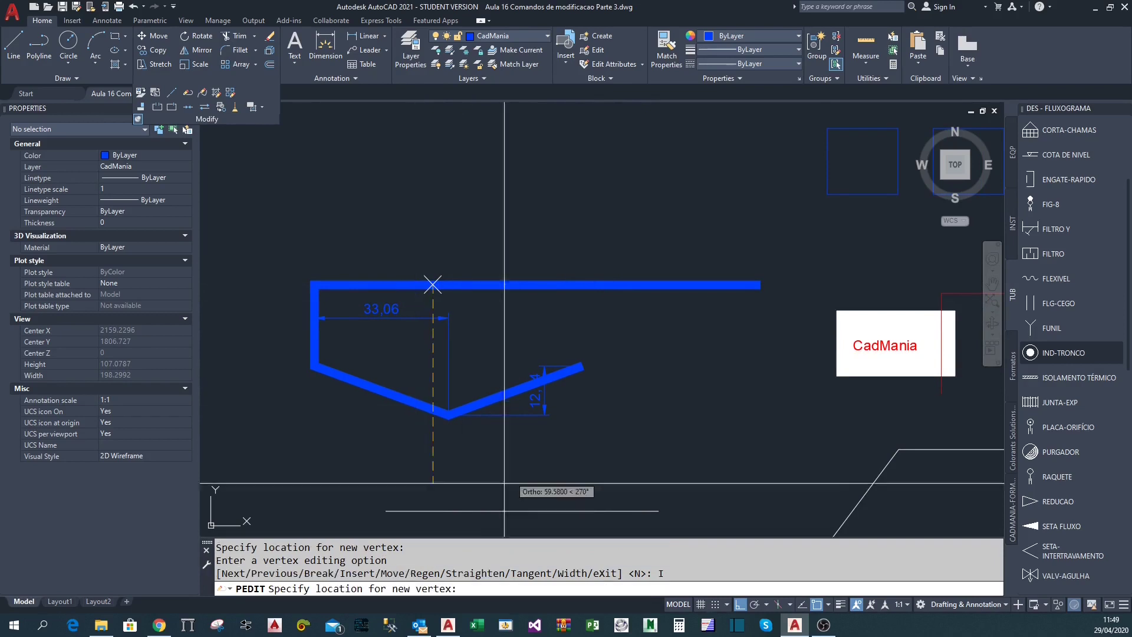
pyautogui.click(596, 284)
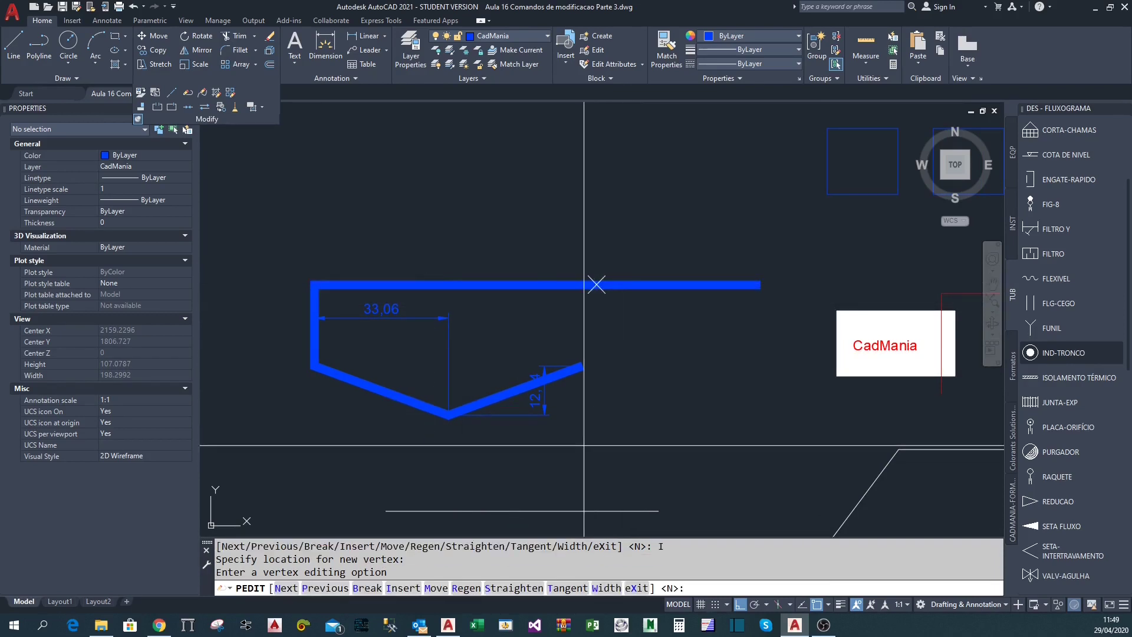
pyautogui.click(636, 589)
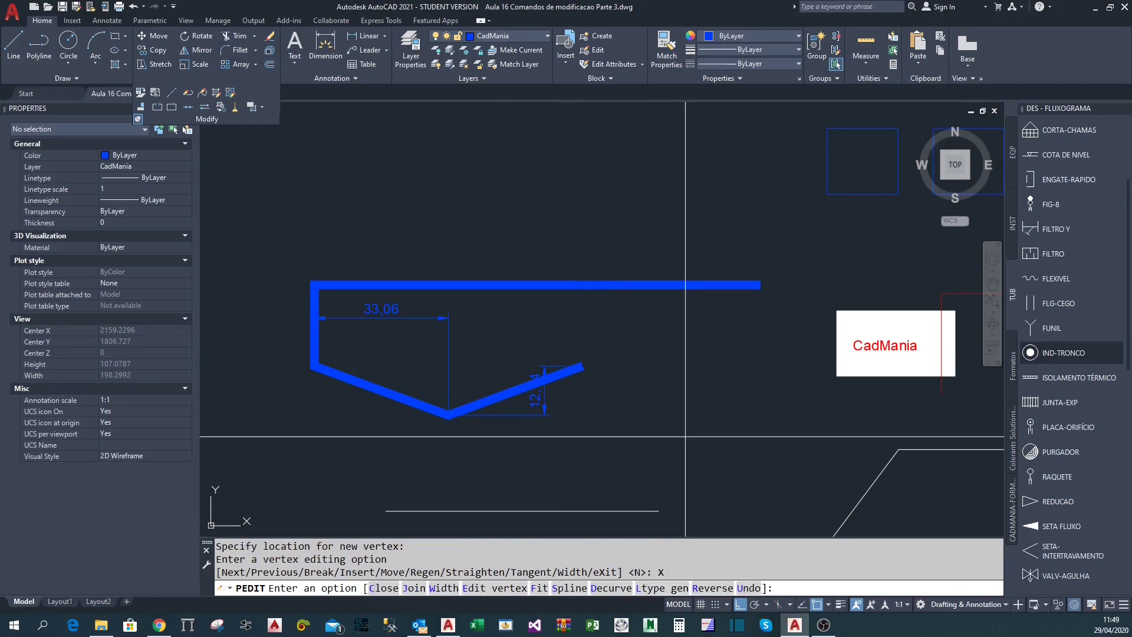
pyautogui.press('Return')
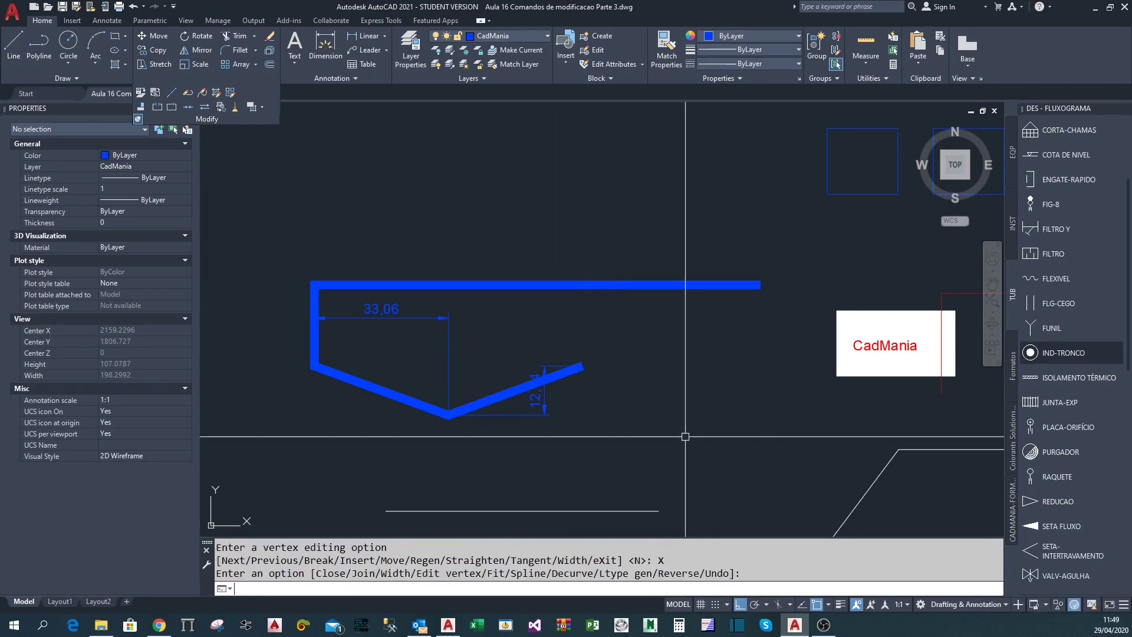
# Try stretching the middle part of the polyline's upper segment upward by its midpoint grip, and undo the stretch
pyautogui.click(513, 288)
pyautogui.press('Escape')
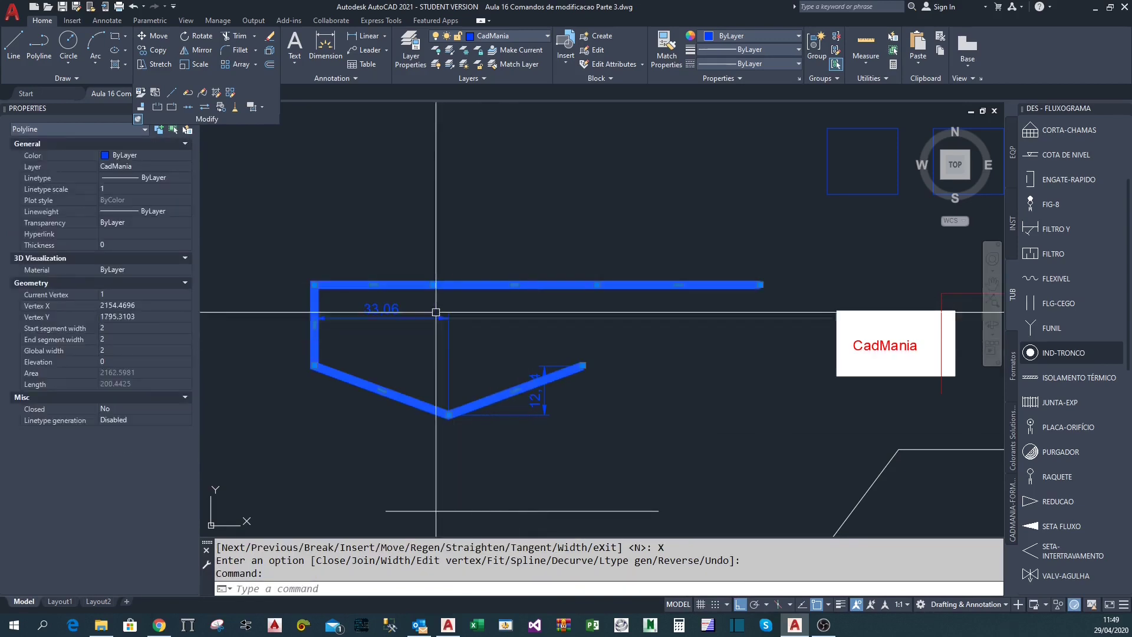
pyautogui.scroll(3, 451, 277)
pyautogui.scroll(-1, 454, 278)
pyautogui.scroll(-2, 758, 283)
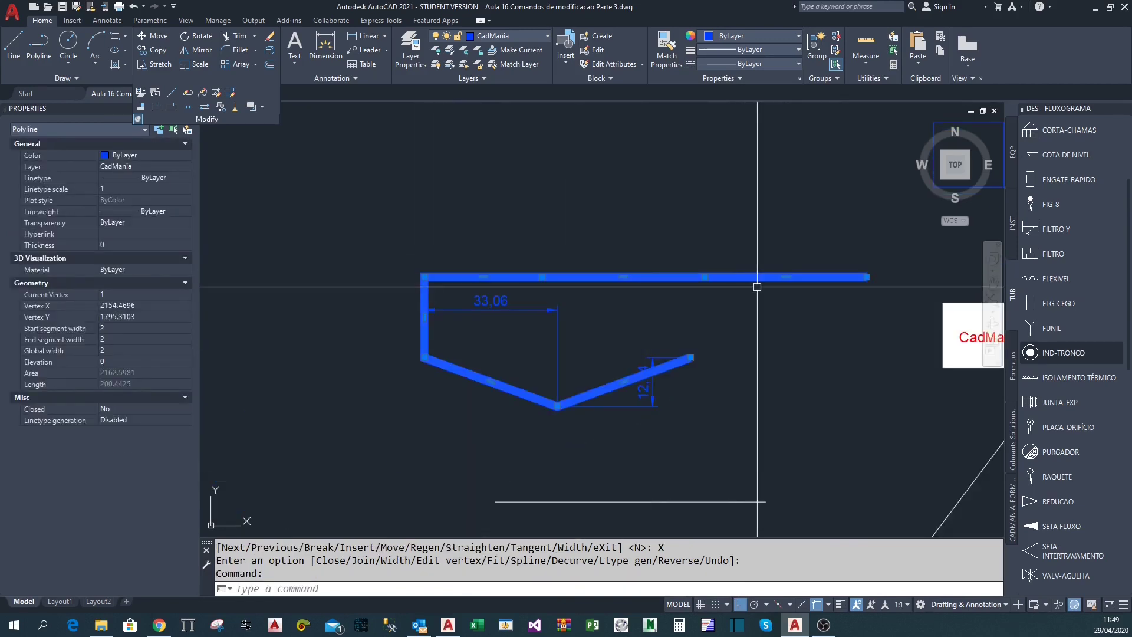
pyautogui.scroll(2, 717, 273)
pyautogui.scroll(-1, 619, 324)
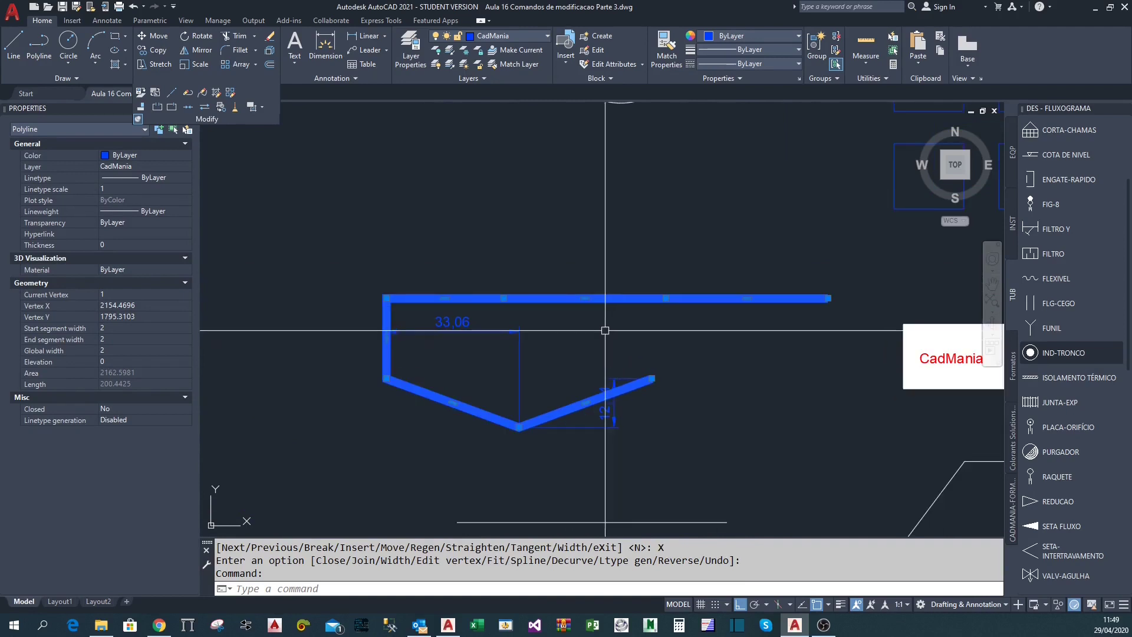
pyautogui.scroll(1, 603, 329)
pyautogui.click(576, 287)
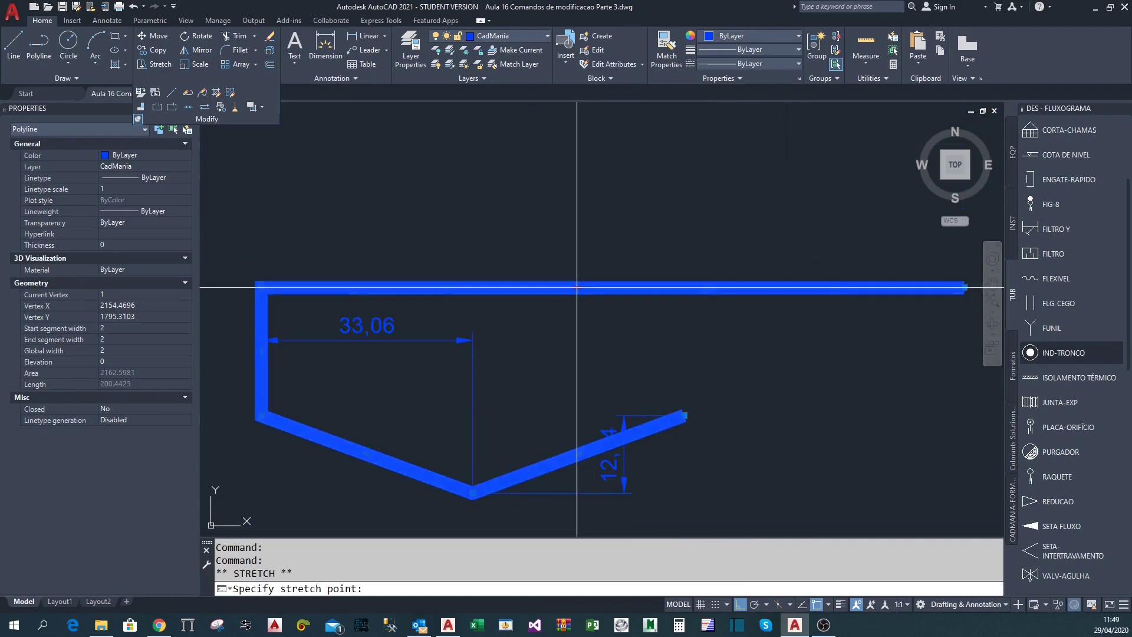
pyautogui.click(587, 171)
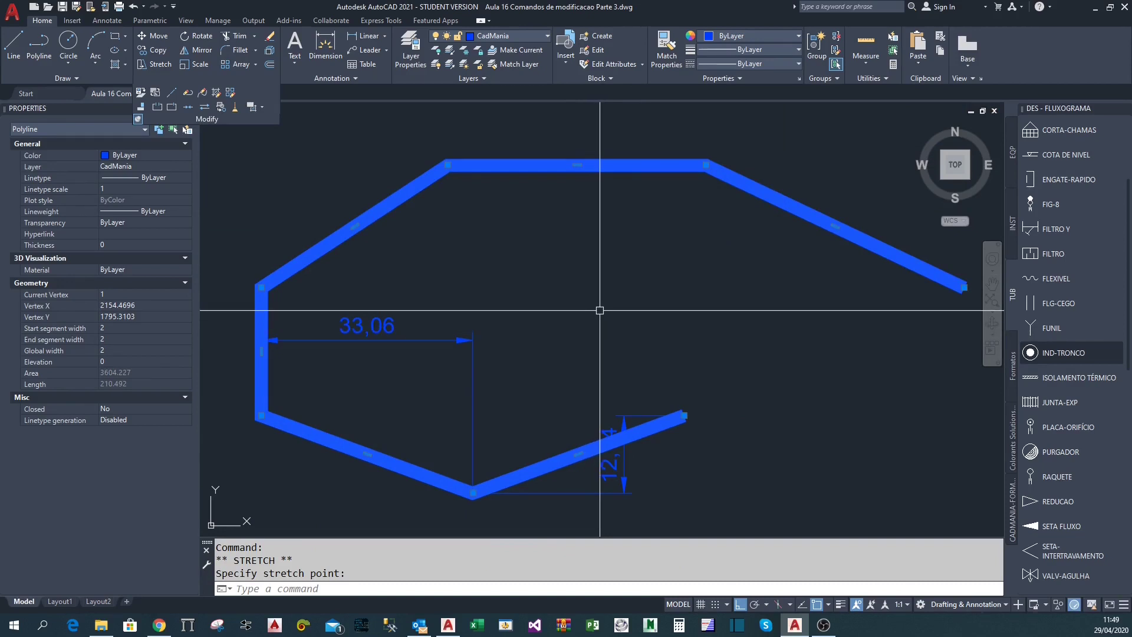
pyautogui.hotkey('ctrl', 'z')
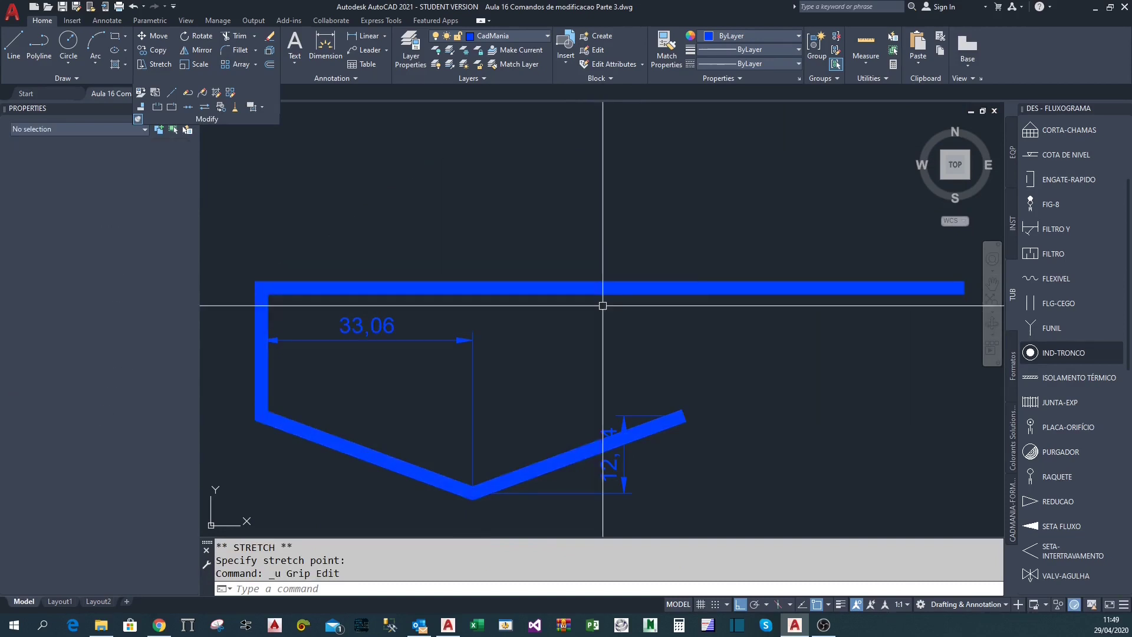
# Reselect the polyline and stretch its upper middle segment upward again by a smaller distance
pyautogui.click(489, 289)
pyautogui.click(538, 268)
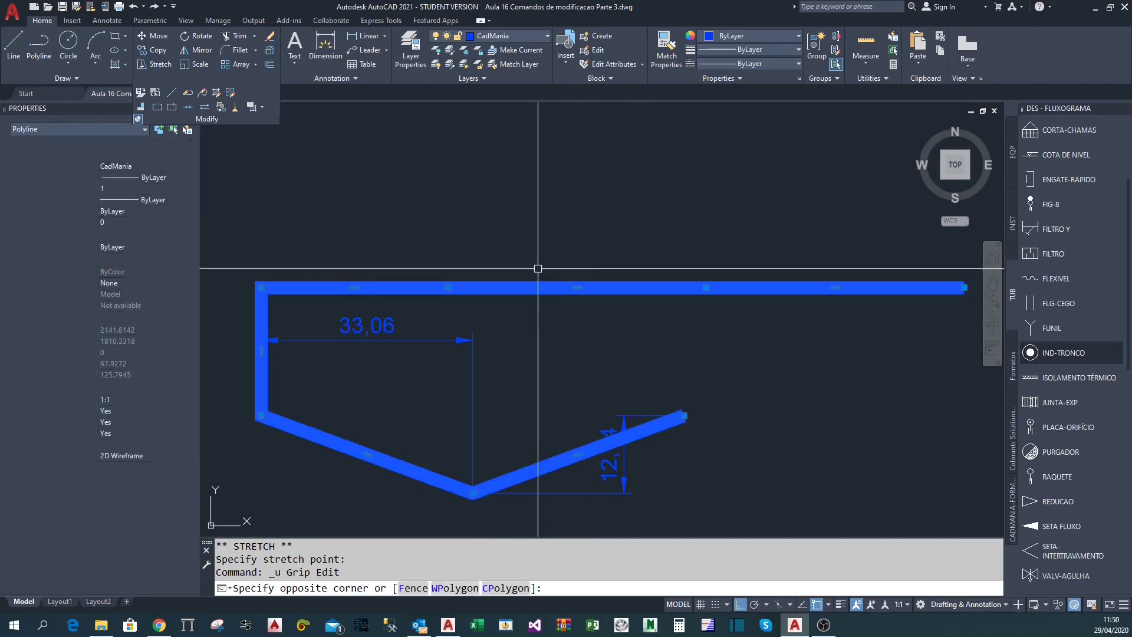
pyautogui.click(499, 285)
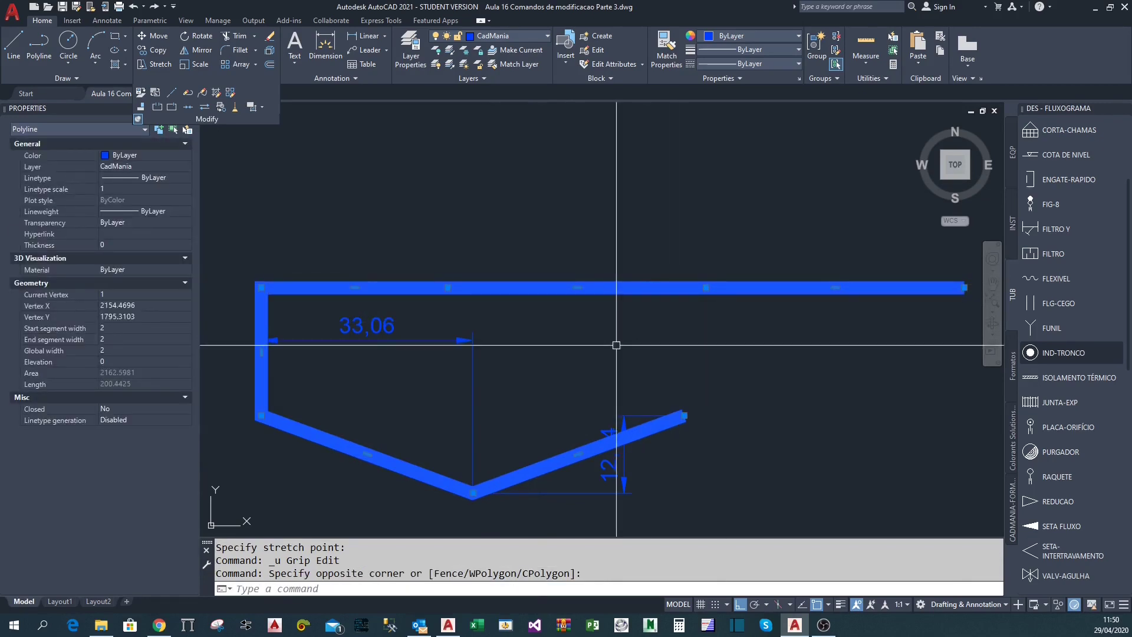
pyautogui.click(576, 287)
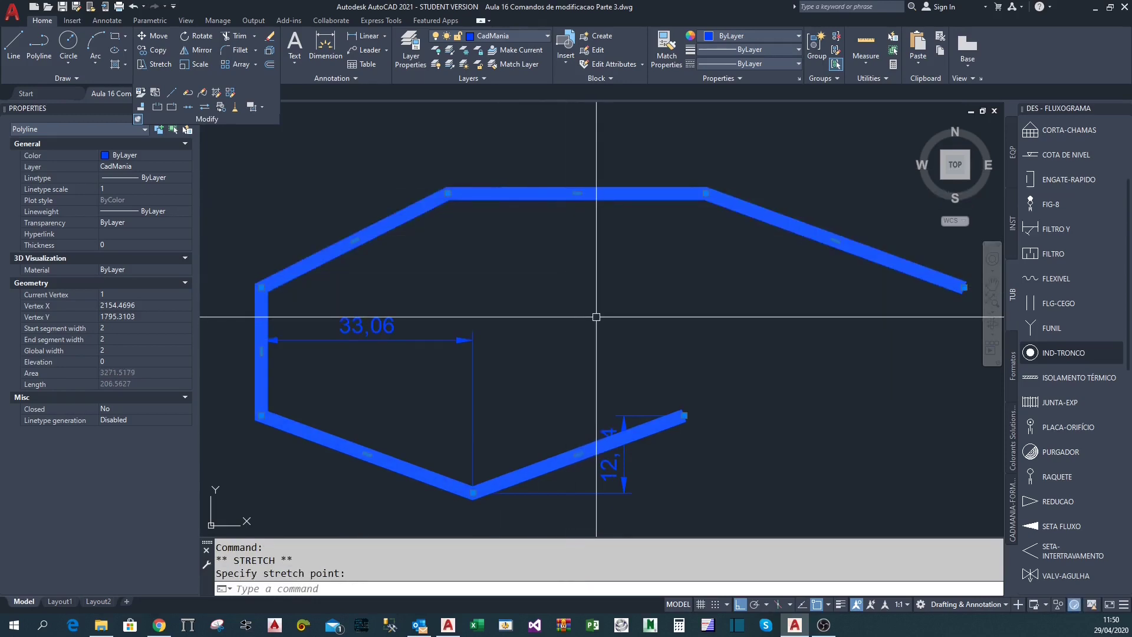
pyautogui.press('Escape')
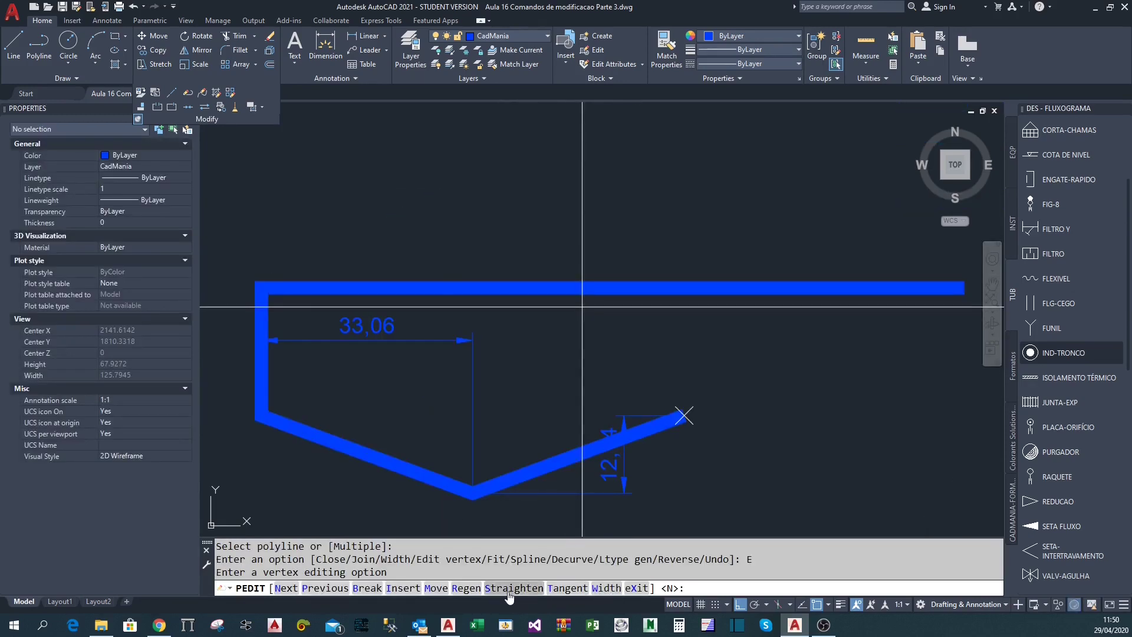
# With Edit Vertex's Move option and Ortho off, move the polyline's marked free lower end up and outward, away from the V
pyautogui.scroll(-2, 620, 375)
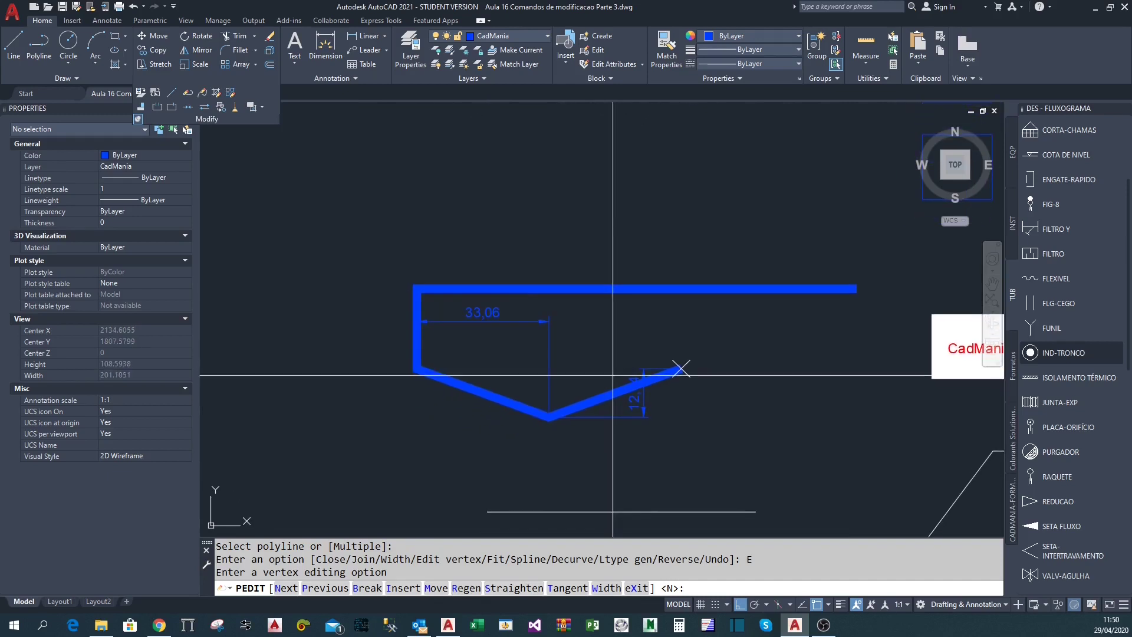
pyautogui.click(435, 588)
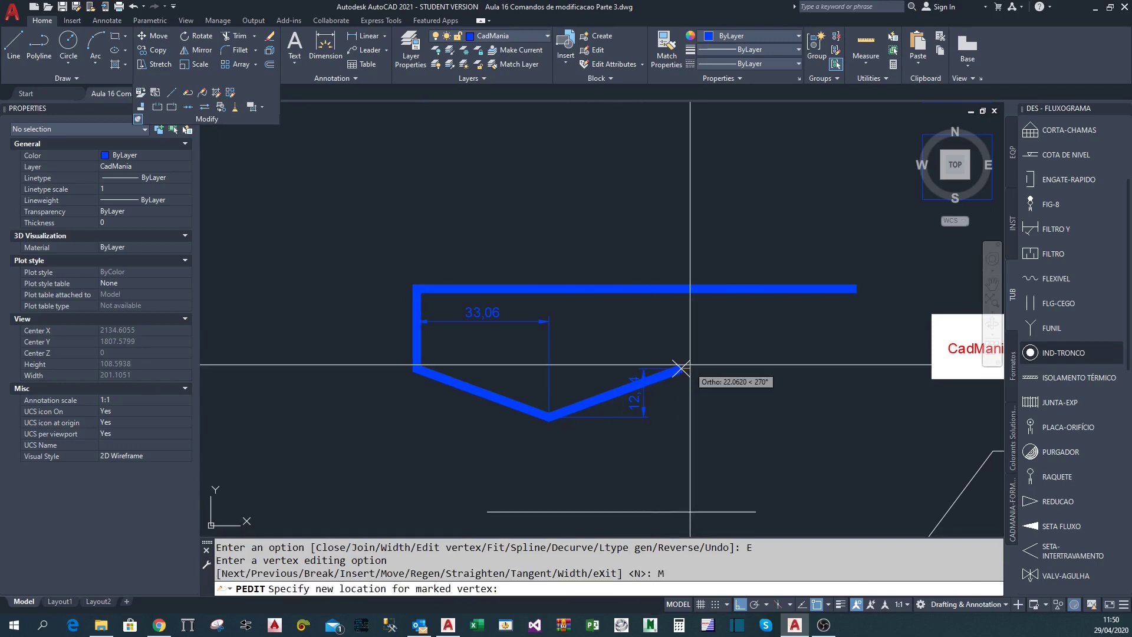
pyautogui.scroll(2, 717, 335)
pyautogui.press('F8')
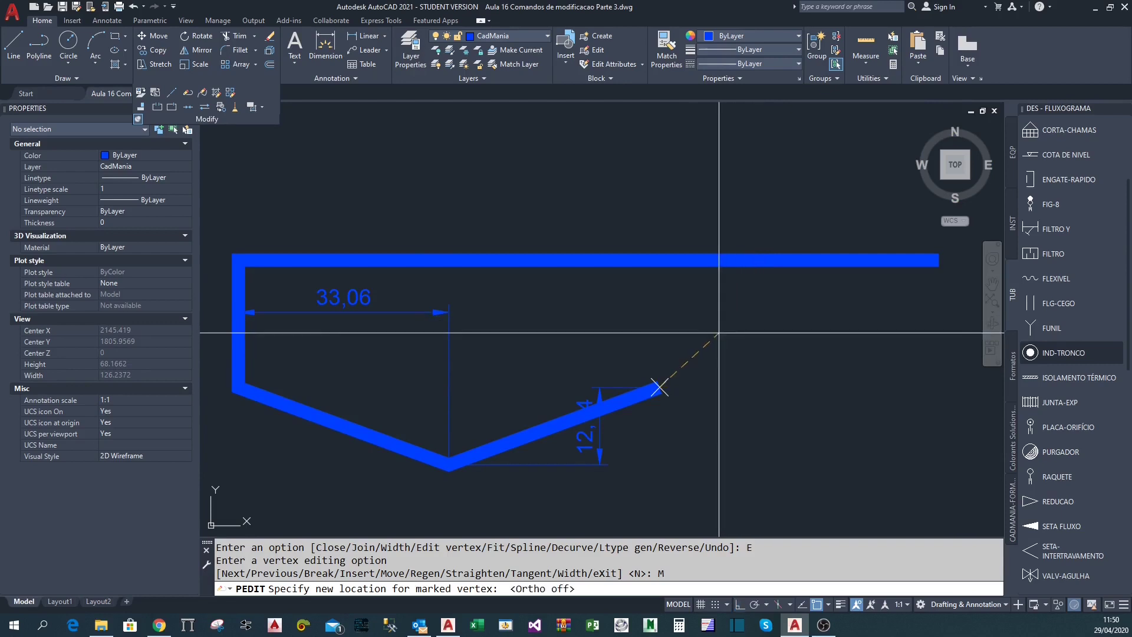
pyautogui.click(750, 331)
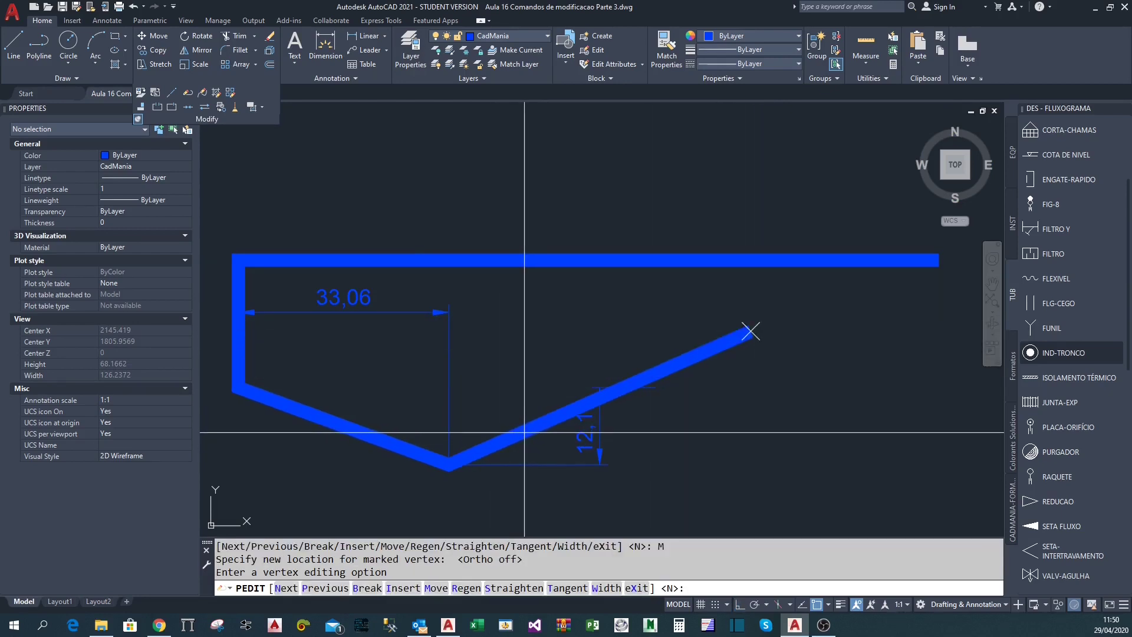
# Move the marked end vertex back along its segment to just right of the V point, and apply Regen
pyautogui.click(439, 587)
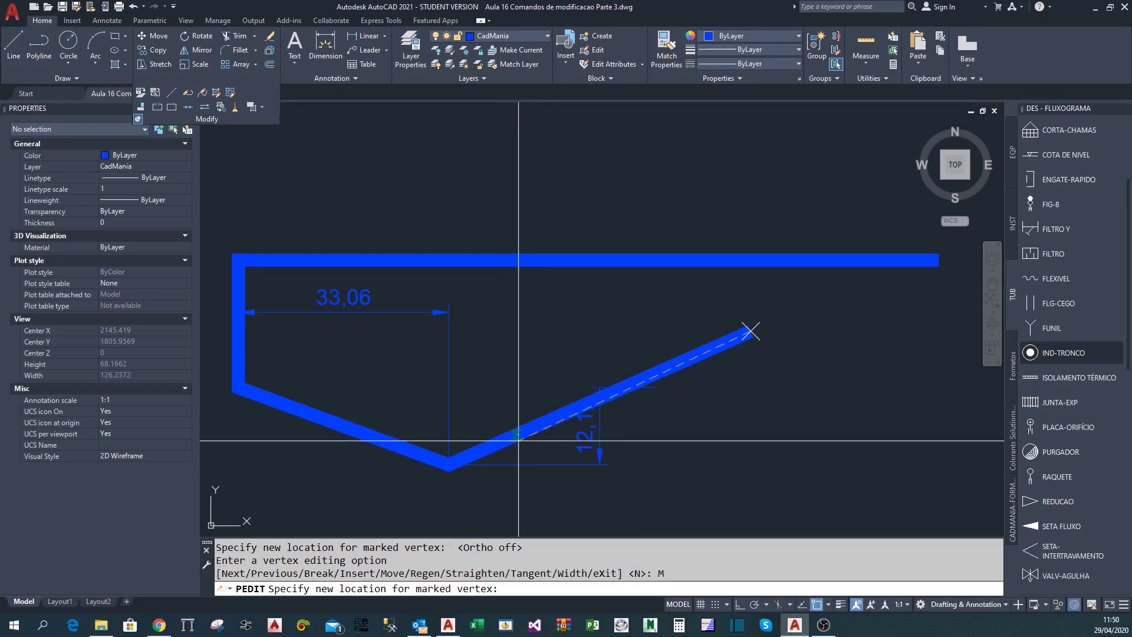
pyautogui.click(514, 435)
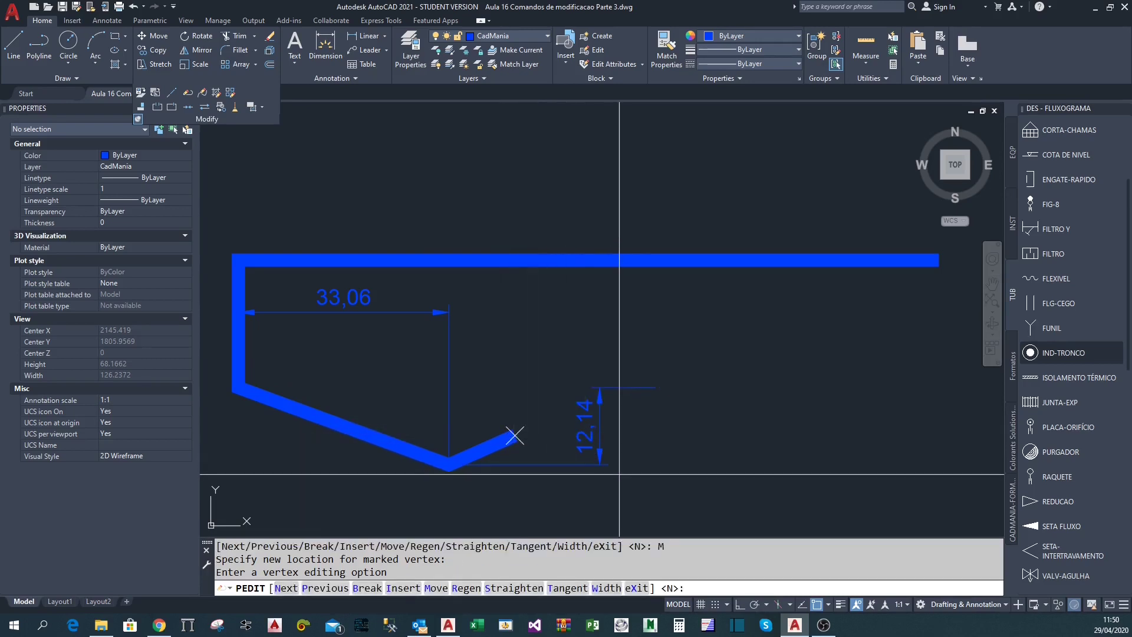
pyautogui.click(467, 588)
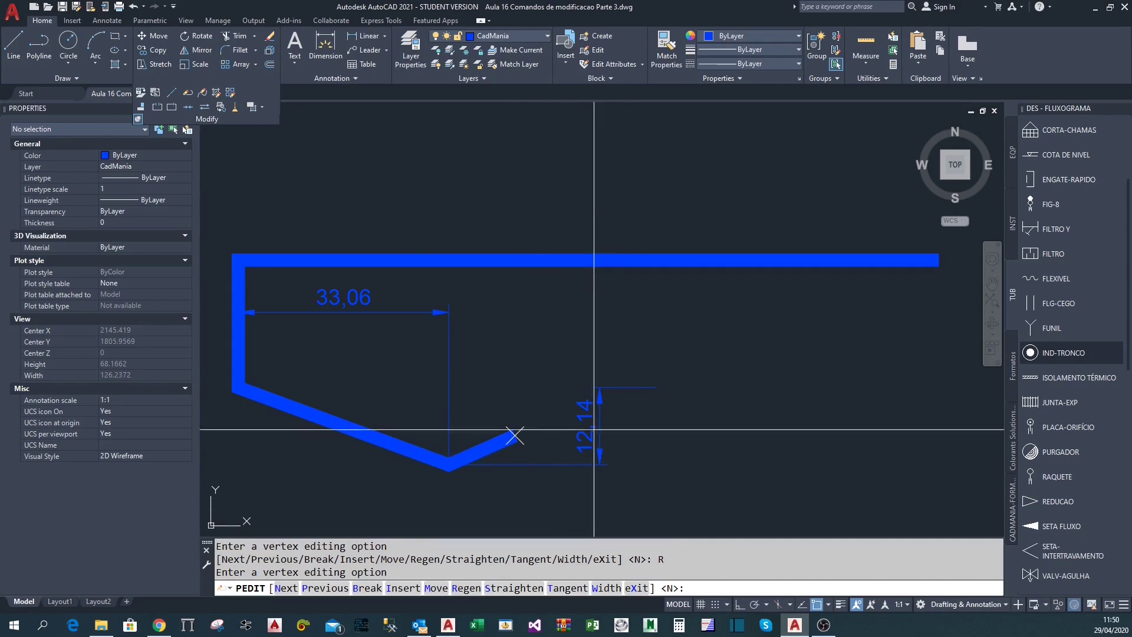
pyautogui.moveTo(581, 417); pyautogui.dragTo(630, 425, button='middle')
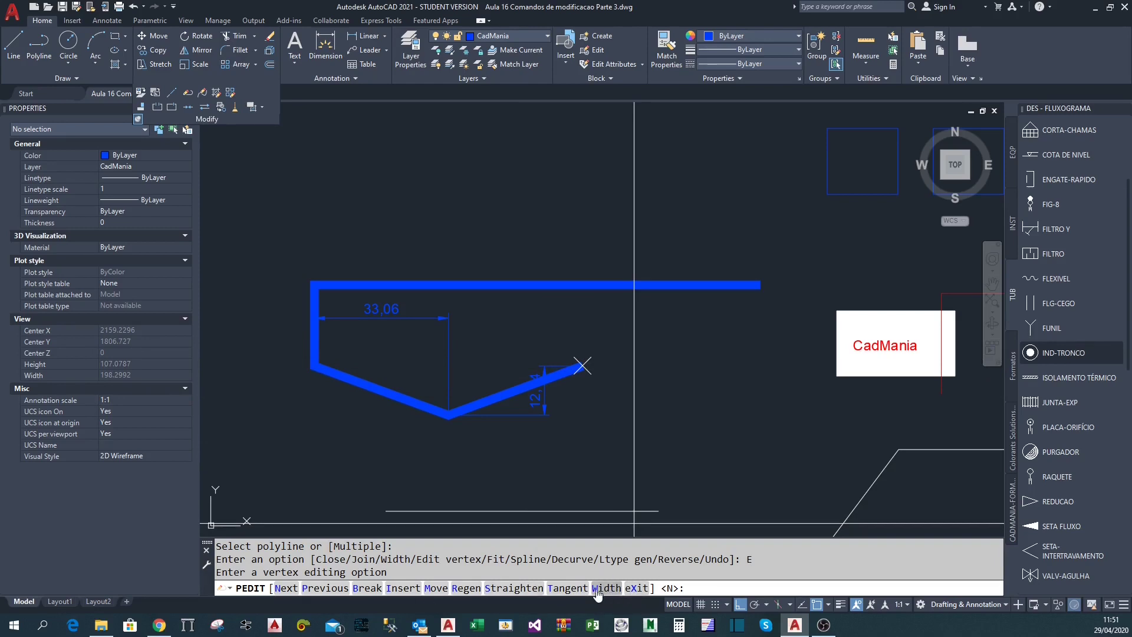
# With Edit Vertex's Width option, set the starting and ending width of the V's right-hand segment to 1
pyautogui.scroll(4, 582, 372)
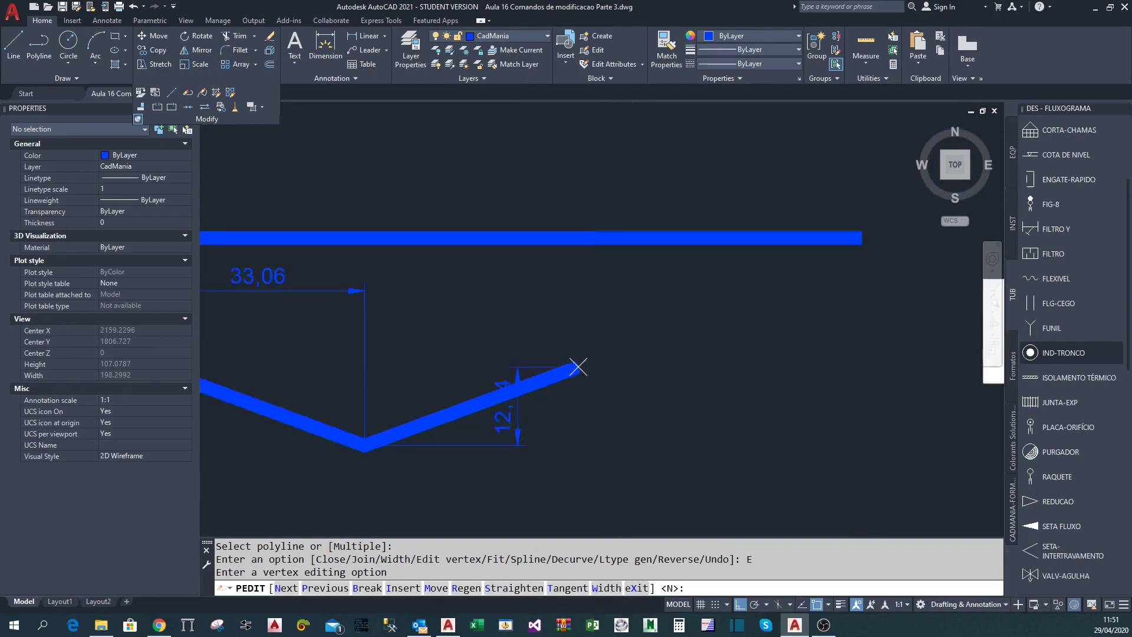
pyautogui.scroll(-2, 582, 372)
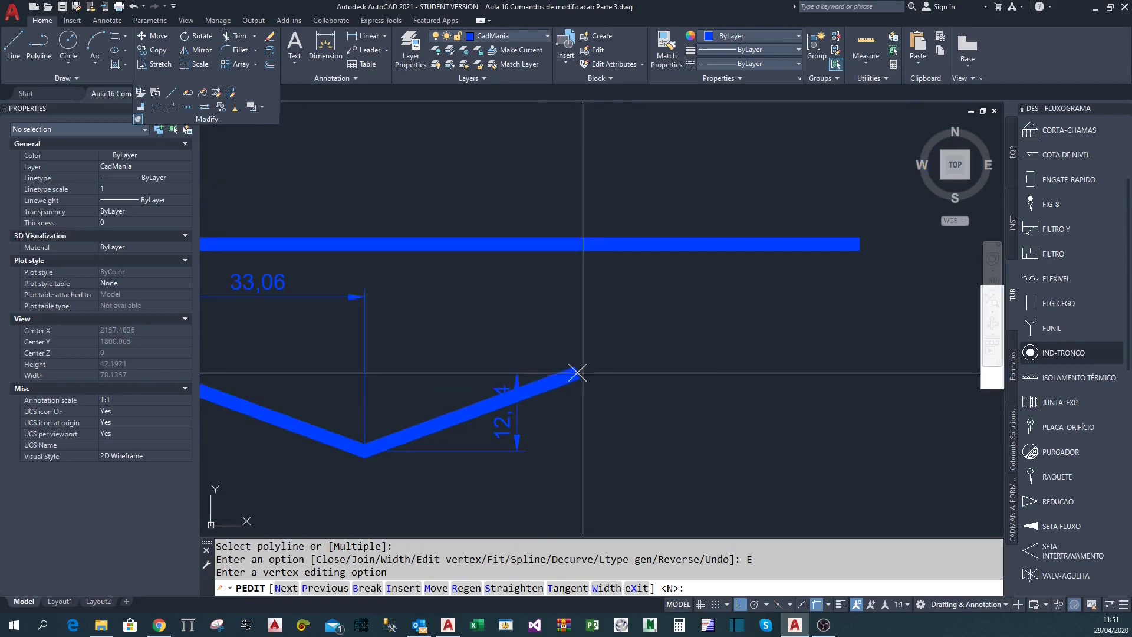
pyautogui.moveTo(560, 364); pyautogui.dragTo(607, 355, button='middle')
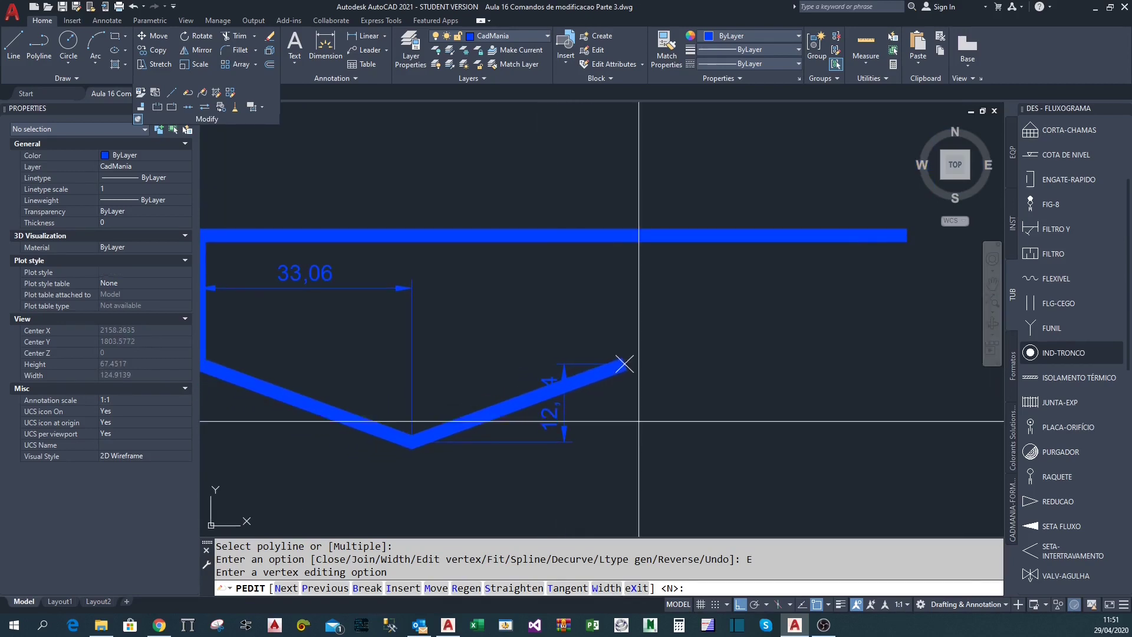
pyautogui.click(604, 589)
pyautogui.write('1')
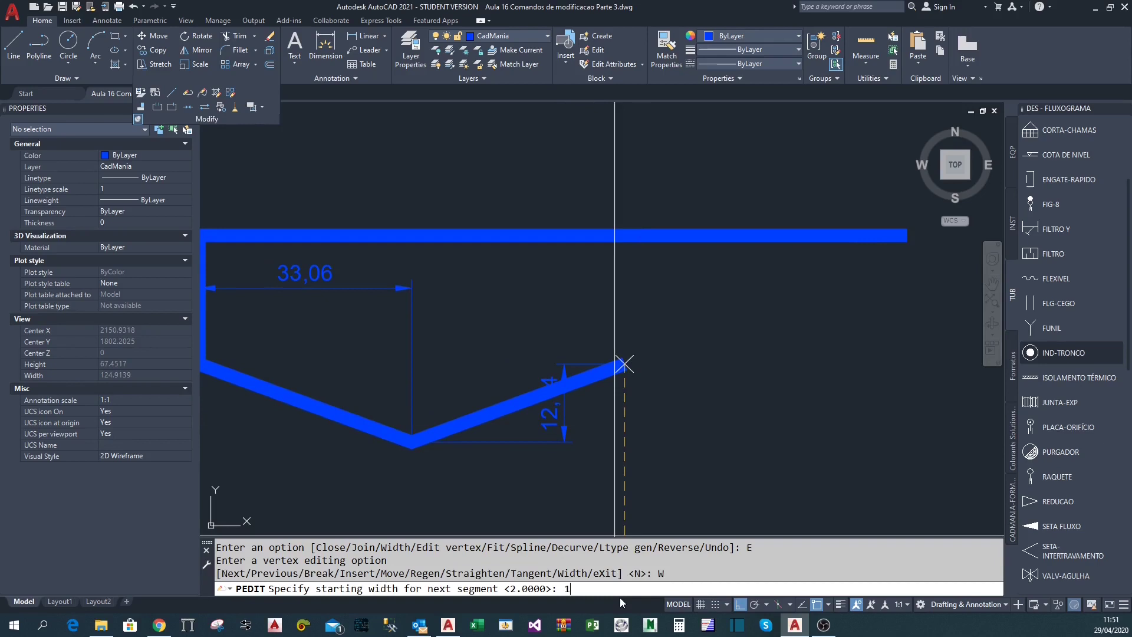
pyautogui.press('Return')
pyautogui.scroll(2, 611, 411)
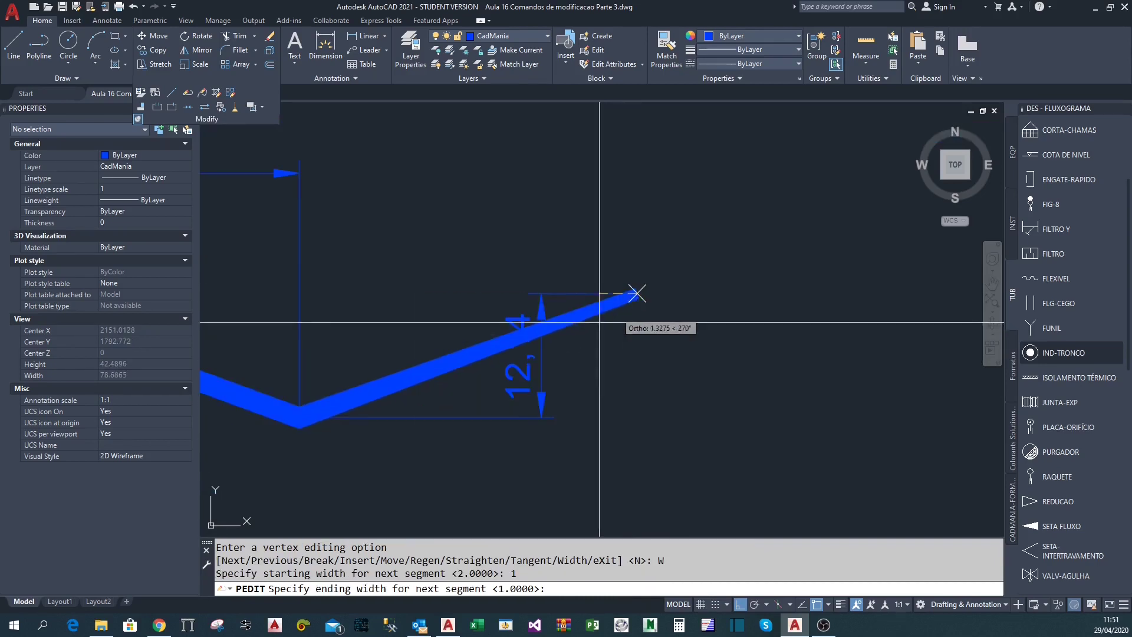
pyautogui.scroll(2, 303, 417)
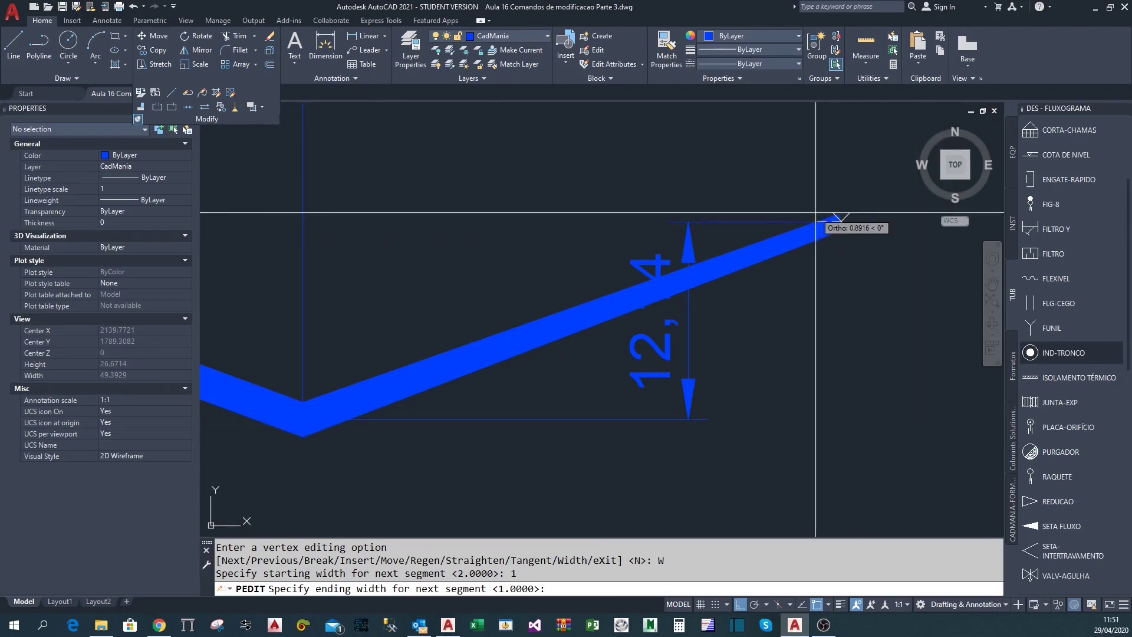
pyautogui.scroll(-2, 802, 344)
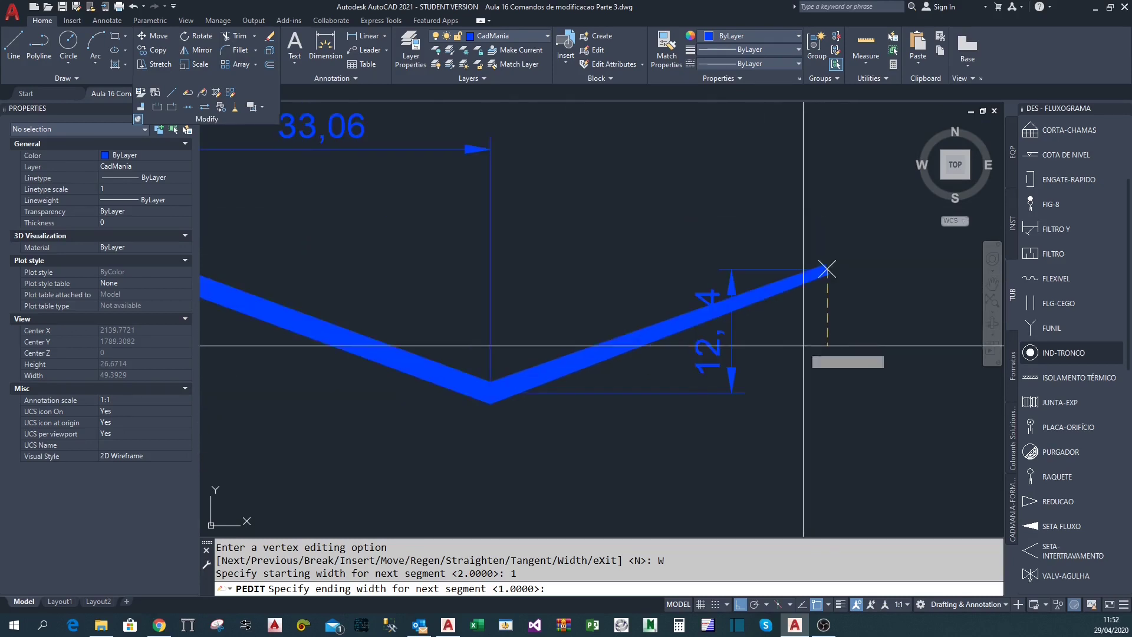
pyautogui.press('Return')
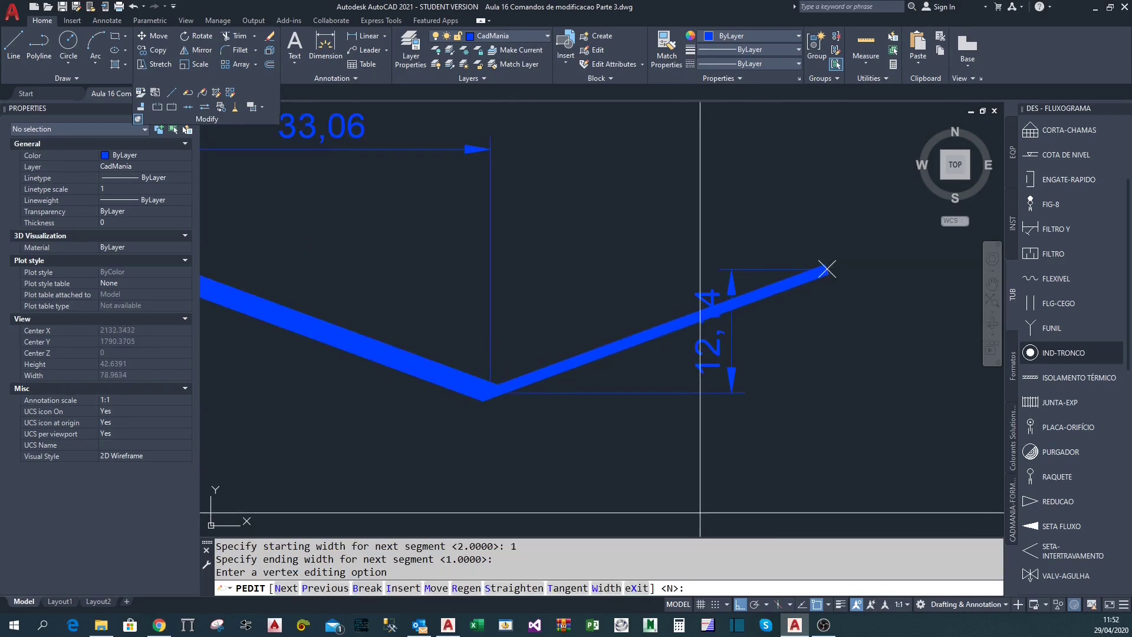
# Exit vertex editing, apply Edit Polyline's Fit option to the blue polyline, and undo it
pyautogui.scroll(-4, 421, 430)
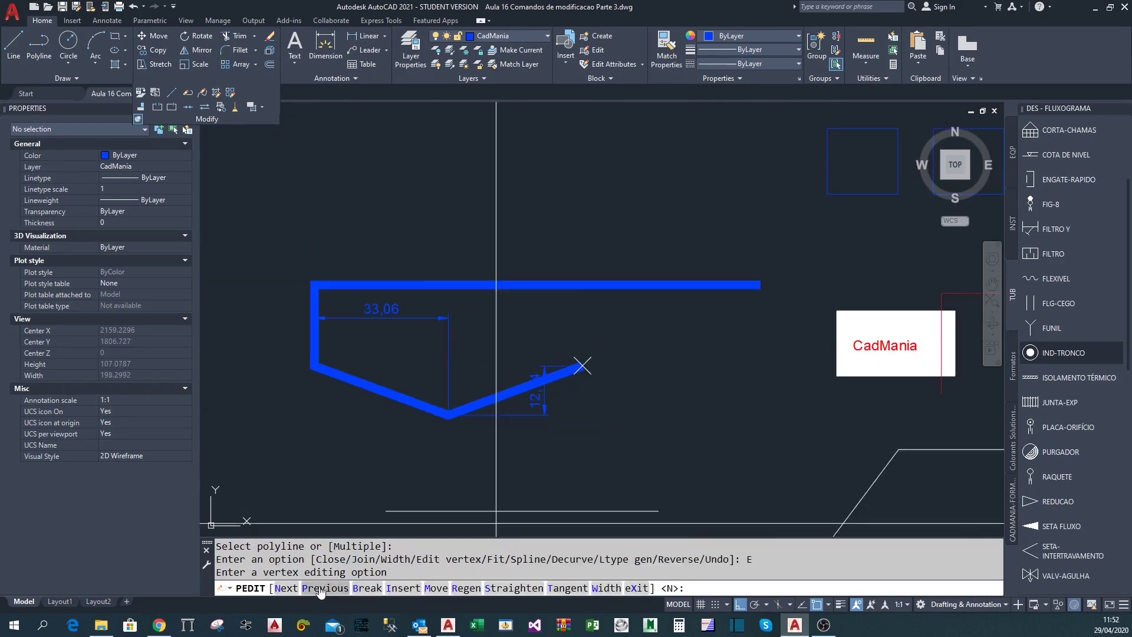
pyautogui.click(633, 588)
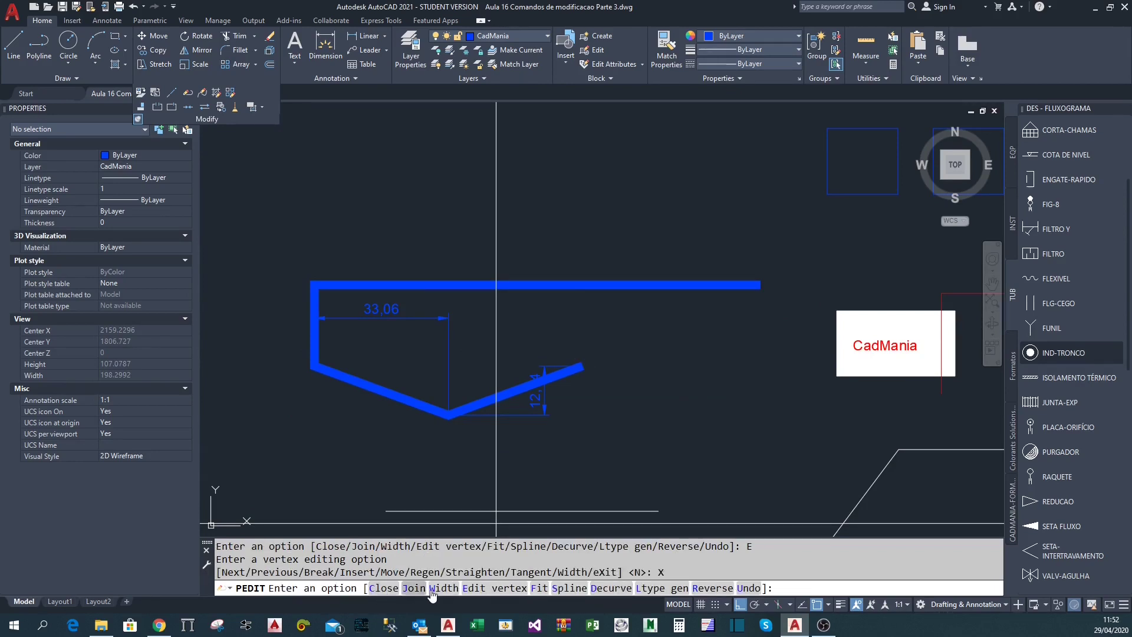
pyautogui.click(538, 588)
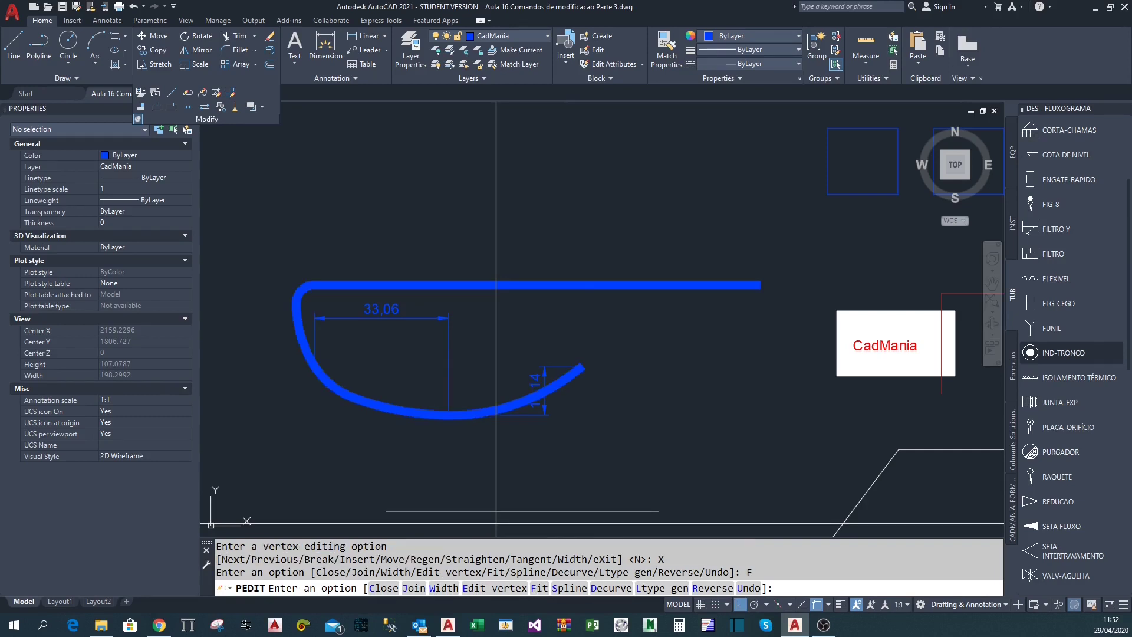
pyautogui.scroll(3, 647, 384)
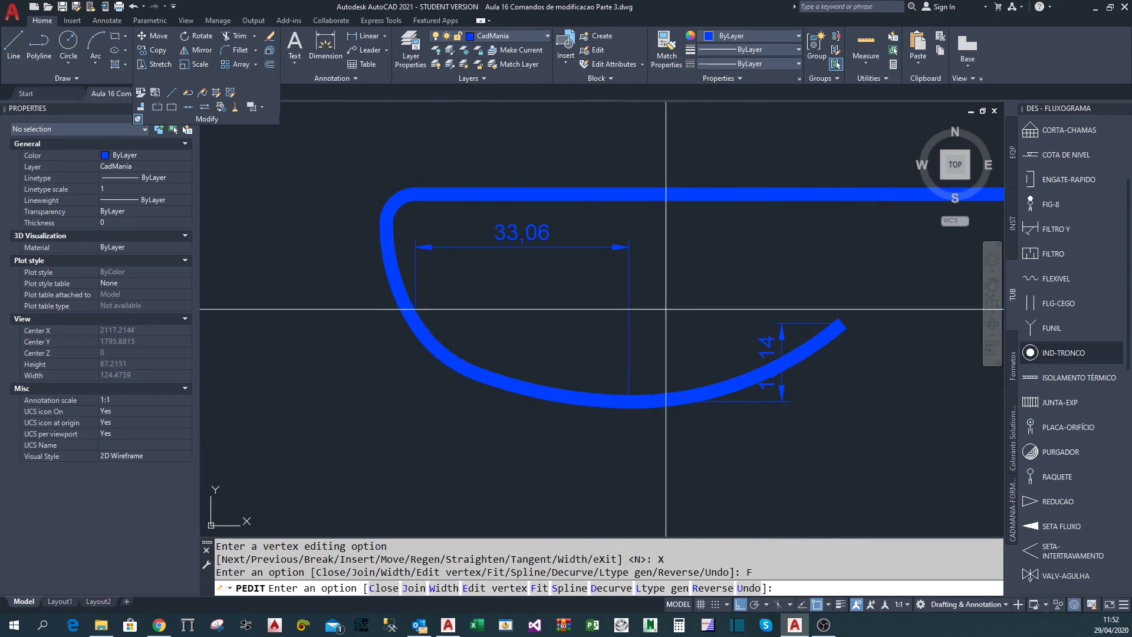
pyautogui.moveTo(666, 309); pyautogui.dragTo(592, 325, button='middle')
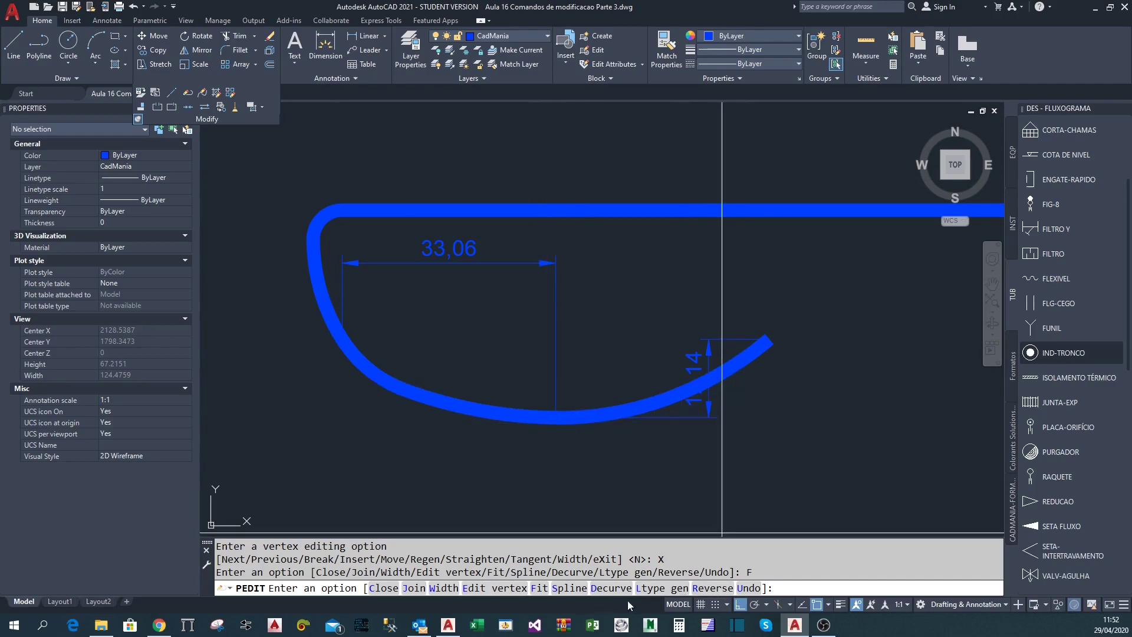
pyautogui.click(747, 591)
# Apply Edit Polyline's Spline option to the blue polyline, and undo it
pyautogui.scroll(4, 411, 380)
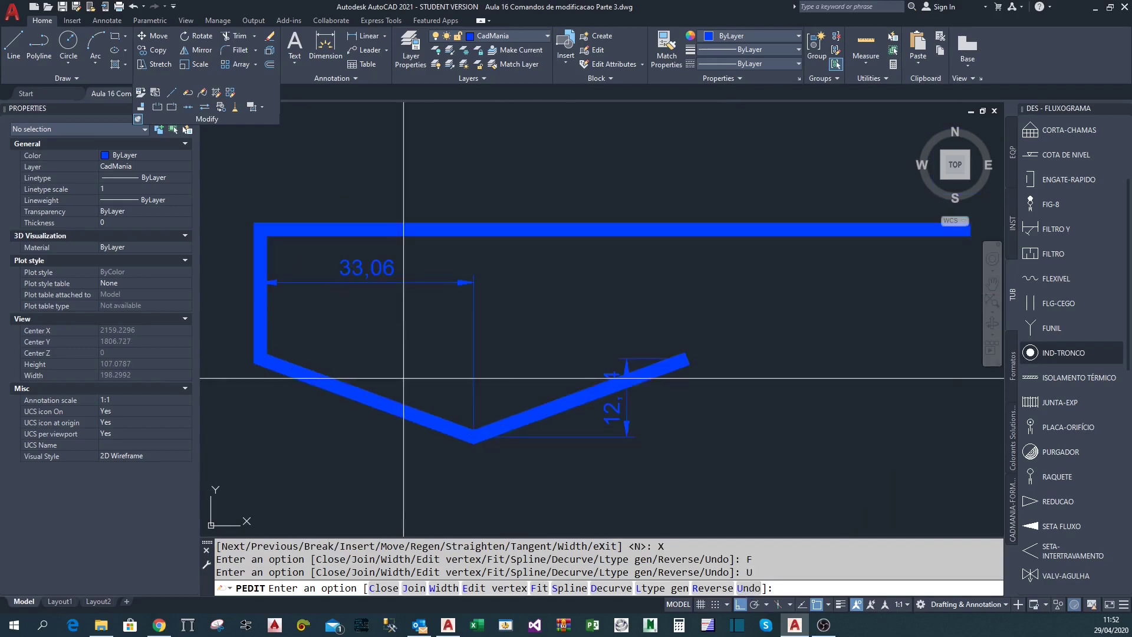
pyautogui.moveTo(484, 421); pyautogui.dragTo(525, 420, button='middle')
pyautogui.scroll(-3, 666, 512)
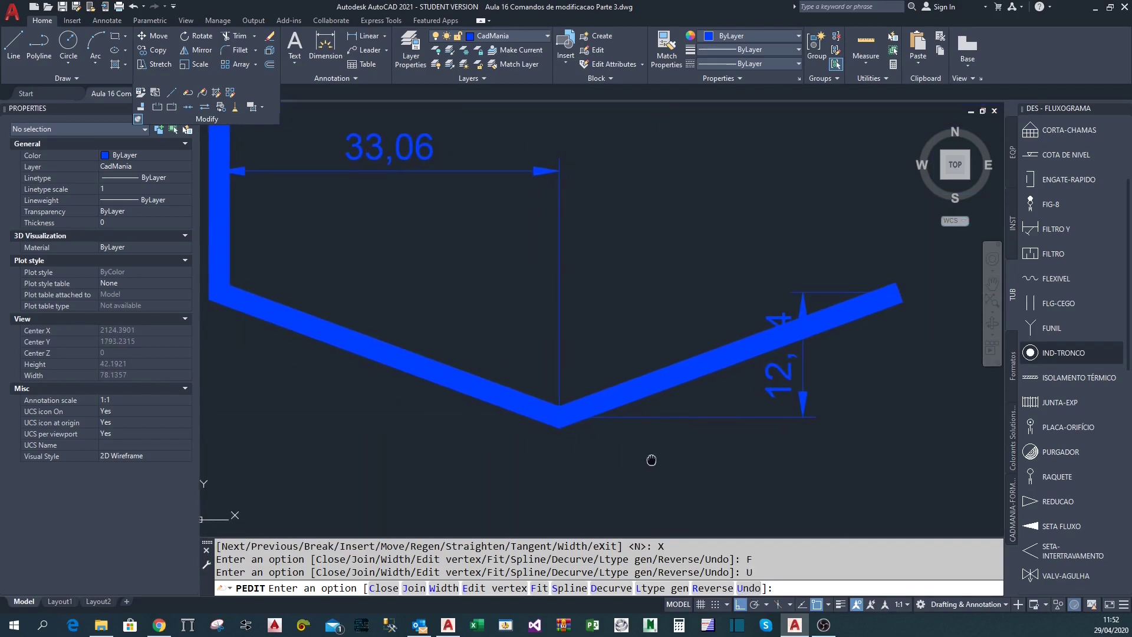
pyautogui.click(569, 590)
pyautogui.moveTo(722, 342); pyautogui.dragTo(621, 348, button='middle')
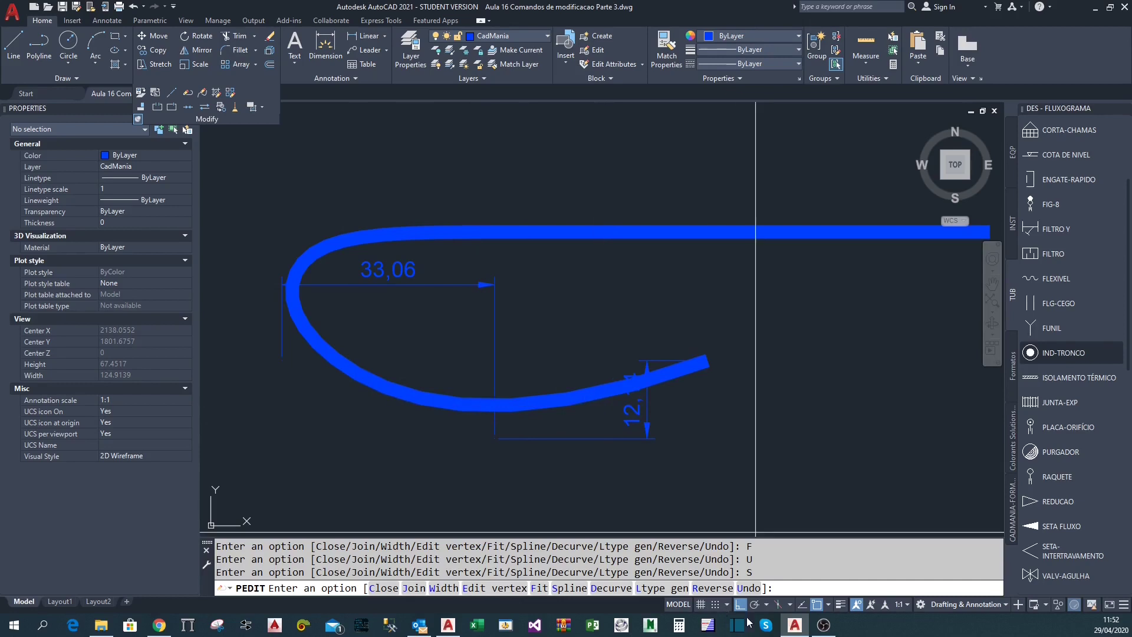
pyautogui.write('U')
pyautogui.press('Return')
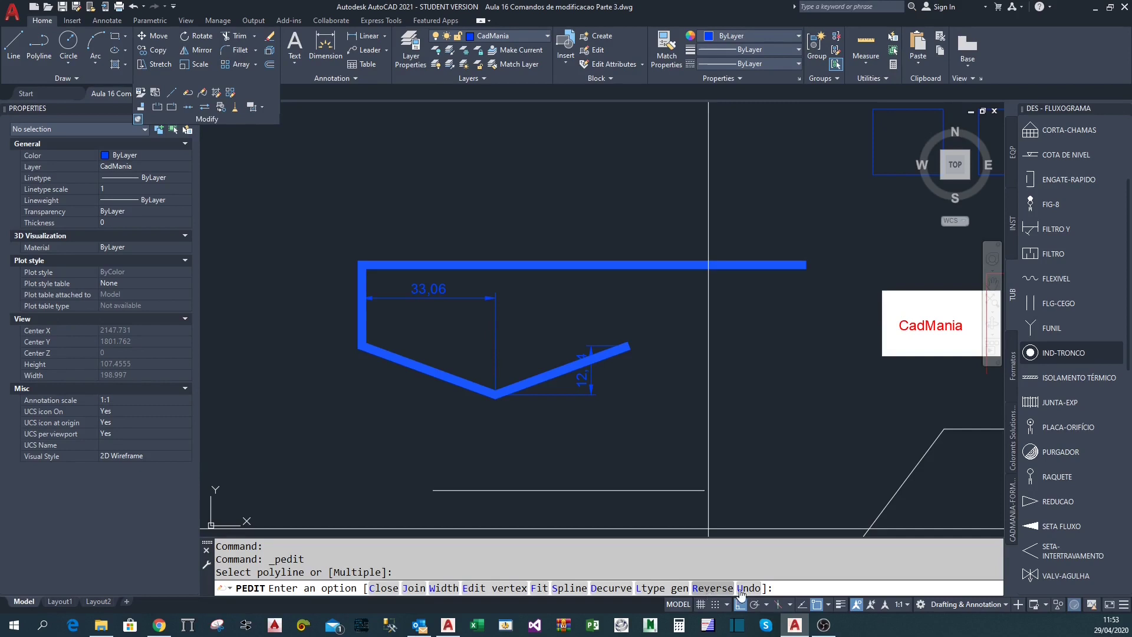
# Reverse the blue polyline's vertex order and enter Edit Vertex to show its new starting vertex
pyautogui.scroll(2, 631, 396)
pyautogui.moveTo(643, 351); pyautogui.dragTo(686, 386, button='middle')
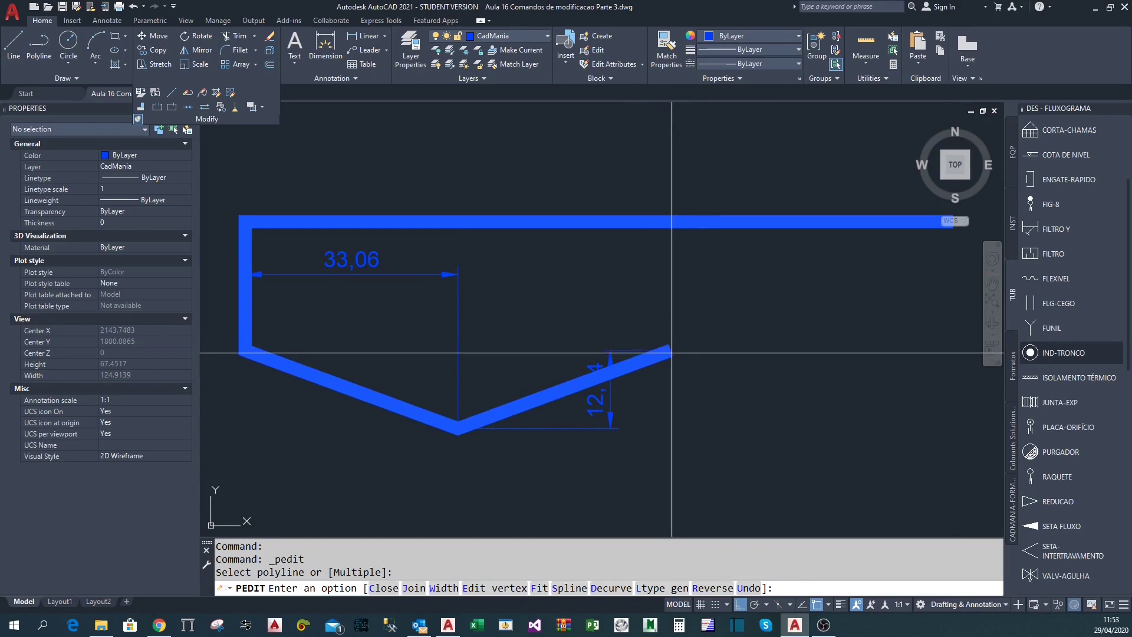
pyautogui.click(703, 588)
pyautogui.scroll(-3, 684, 383)
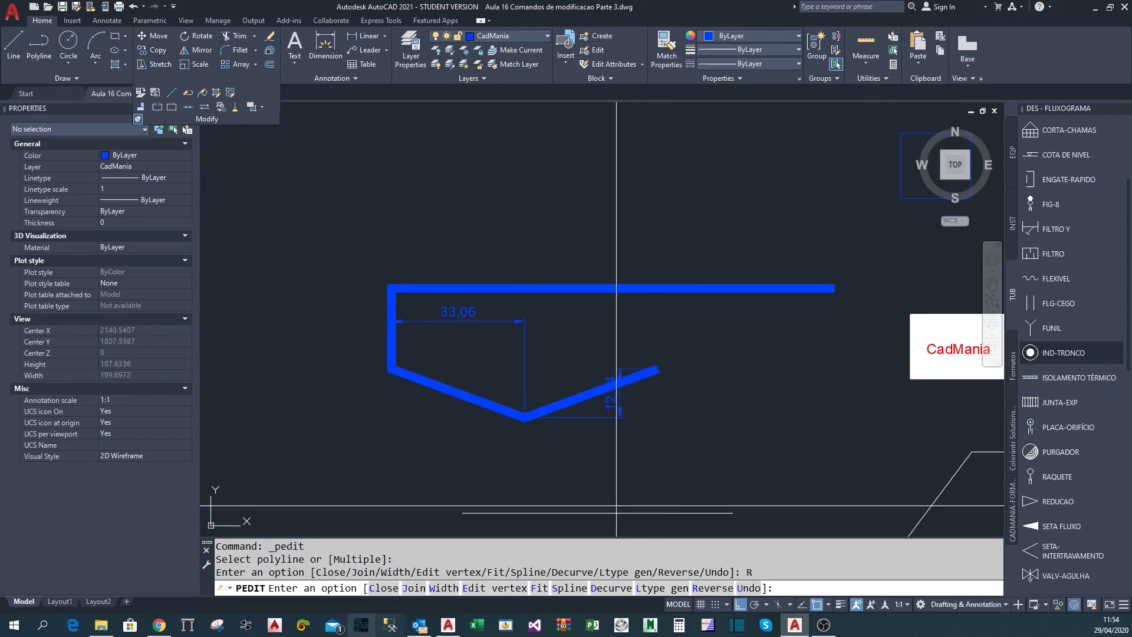
pyautogui.click(514, 586)
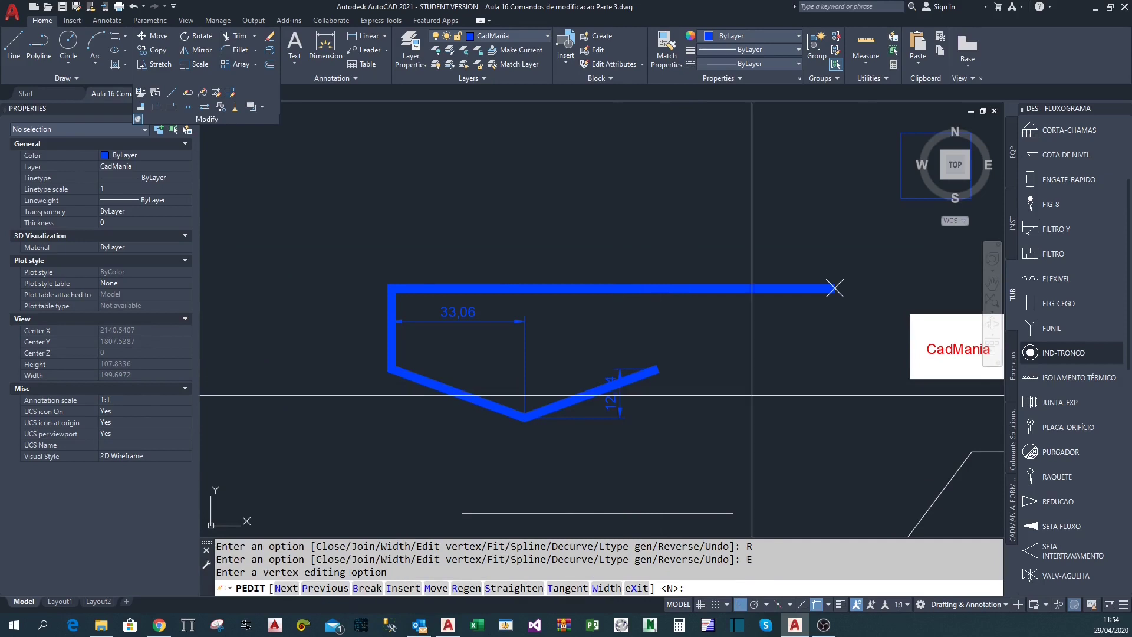
# Step through the reversed polyline's vertices with Next, starting from the right end of the upper line, and exit vertex editing
pyautogui.scroll(4, 834, 312)
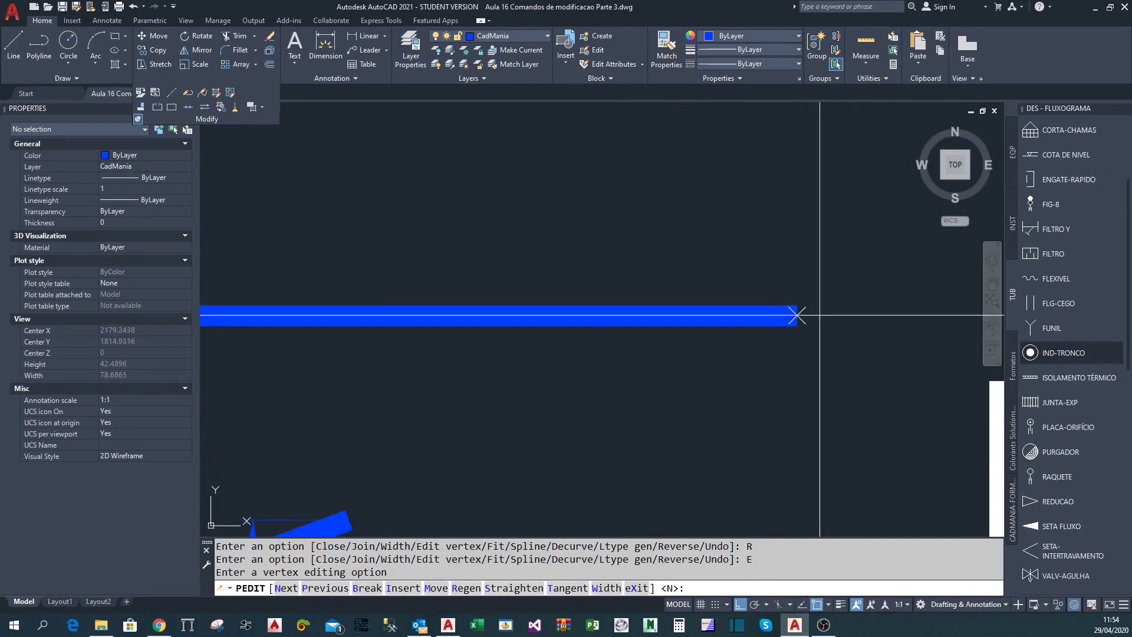
pyautogui.scroll(-4, 804, 322)
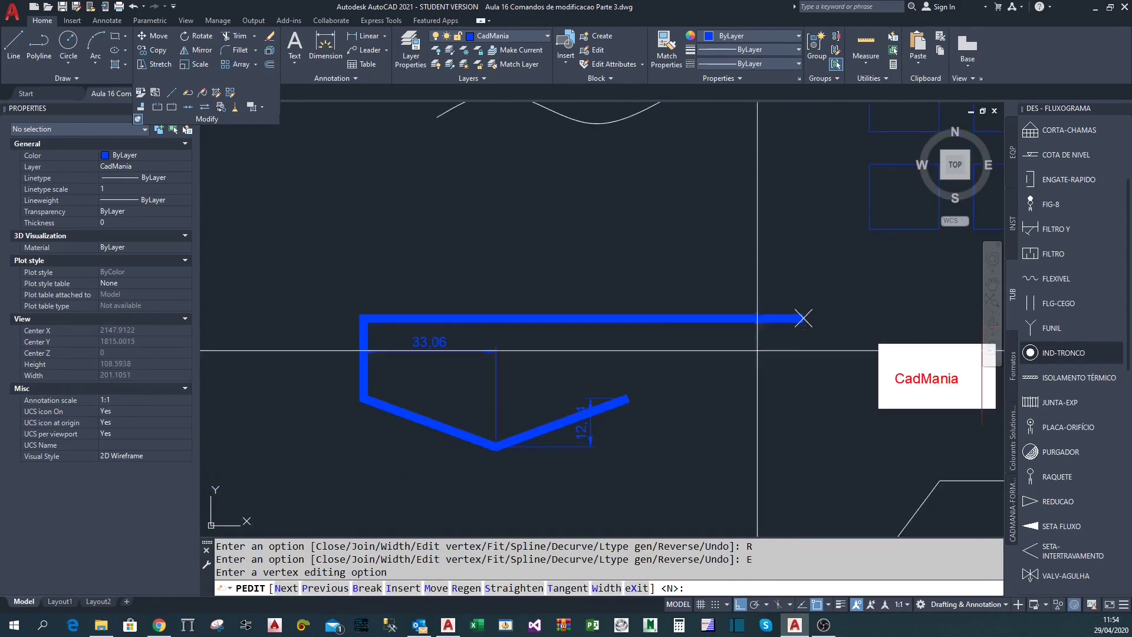
pyautogui.click(286, 589)
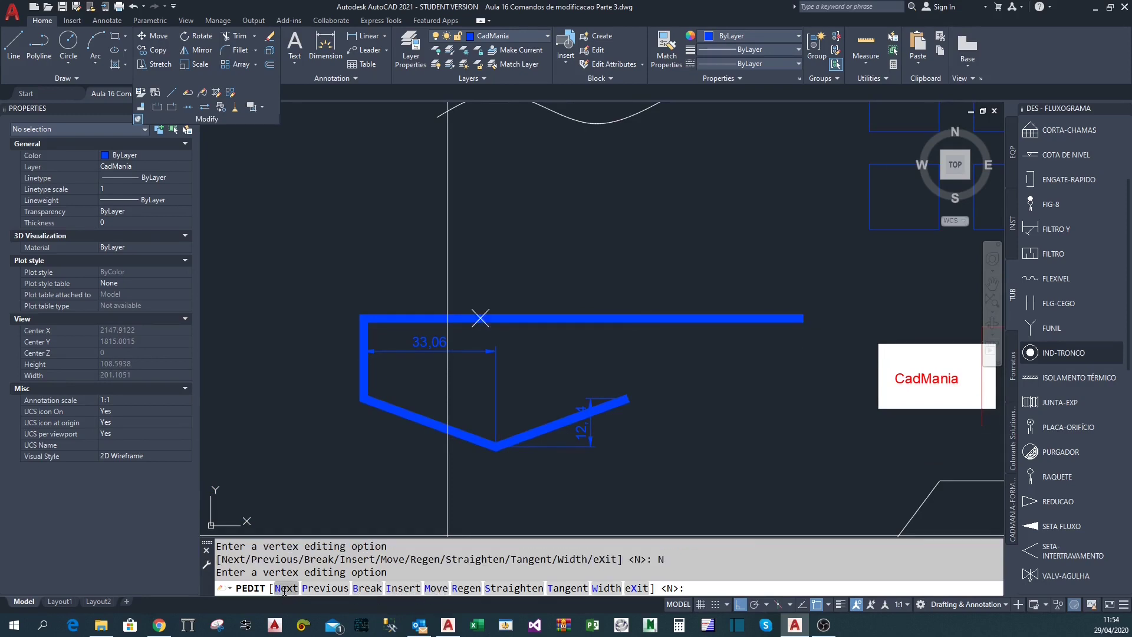
pyautogui.click(285, 589)
pyautogui.click(285, 589)
pyautogui.click(637, 589)
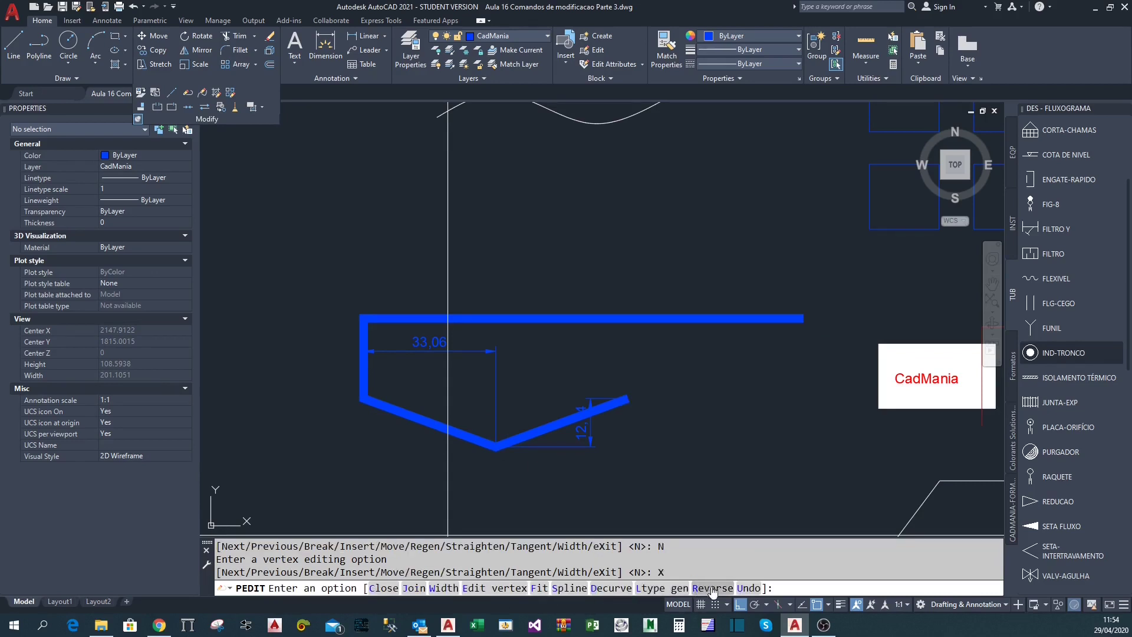
# Reverse the blue polyline again, step through its vertices from the V's end to the upper line's right end, and exit vertex editing
pyautogui.click(712, 588)
pyautogui.click(481, 588)
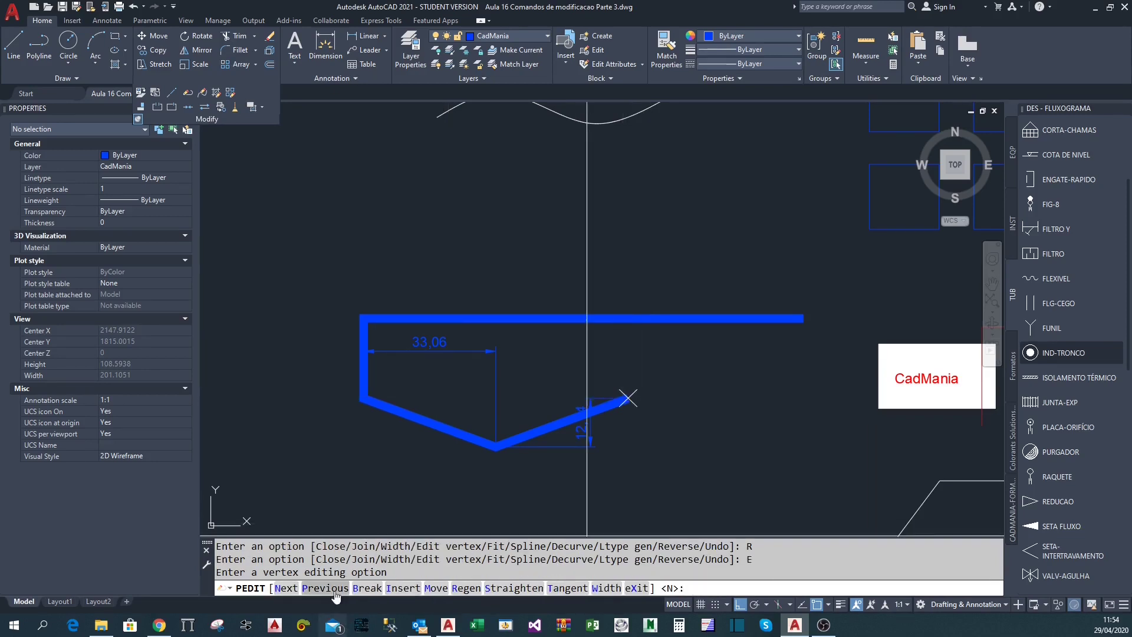
pyautogui.click(291, 586)
pyautogui.click(291, 587)
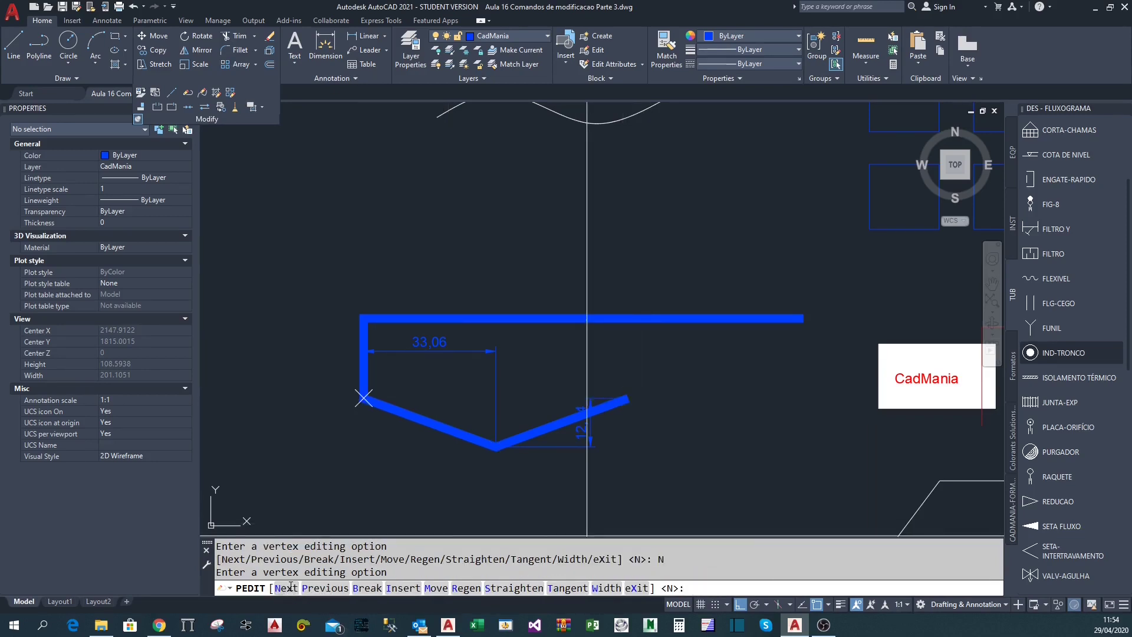
pyautogui.click(291, 586)
pyautogui.click(291, 586)
pyautogui.click(290, 587)
pyautogui.click(291, 587)
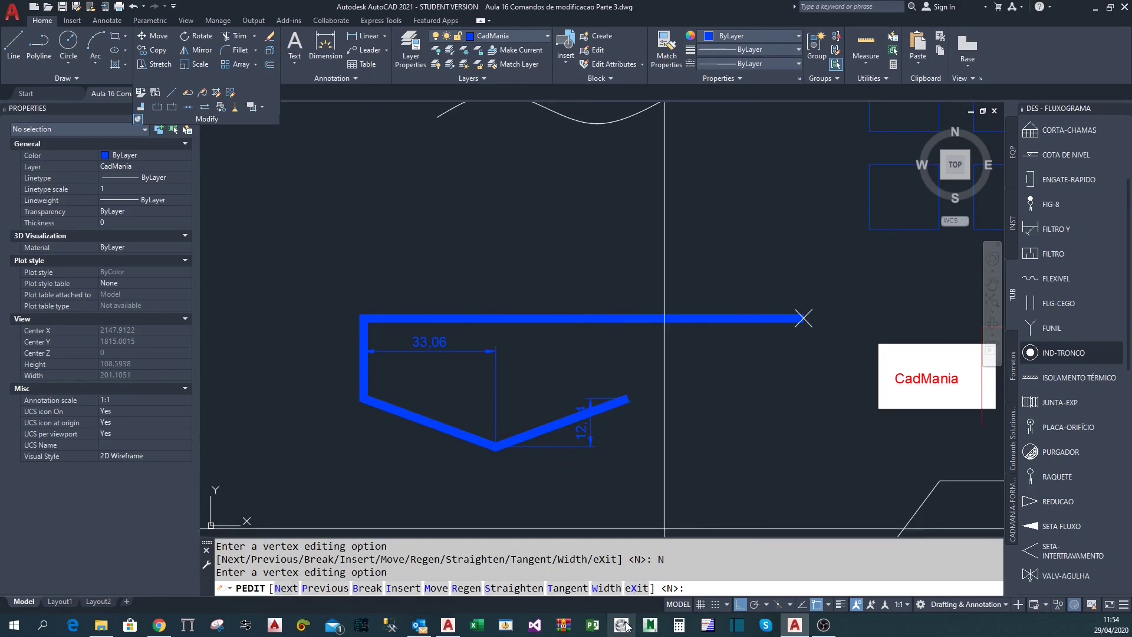
pyautogui.moveTo(705, 444); pyautogui.dragTo(730, 431, button='middle')
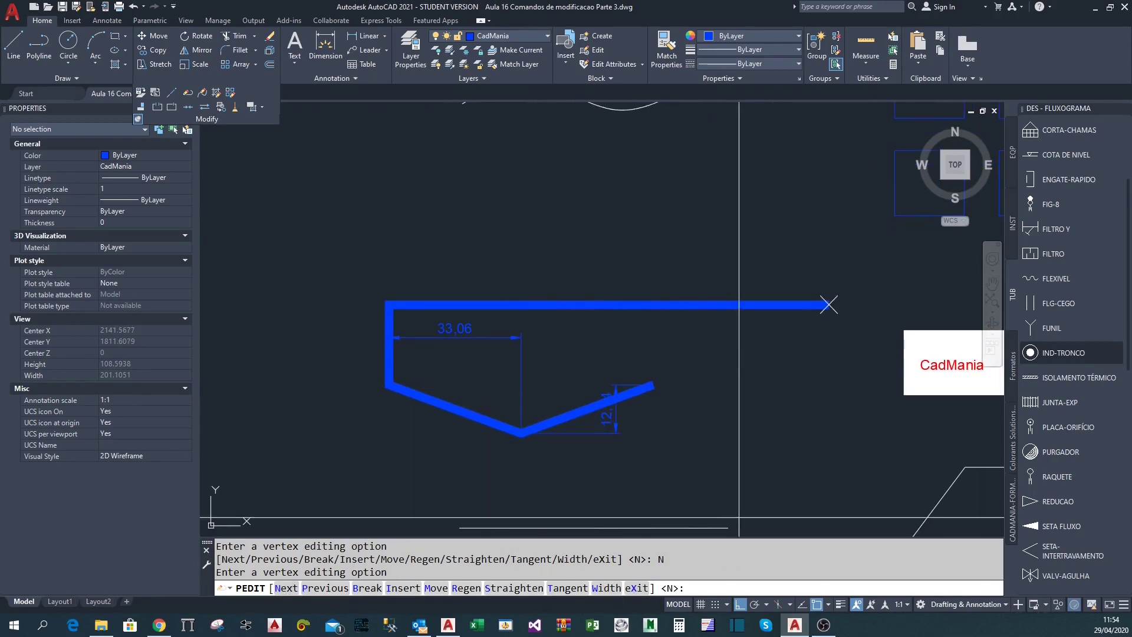
pyautogui.click(637, 588)
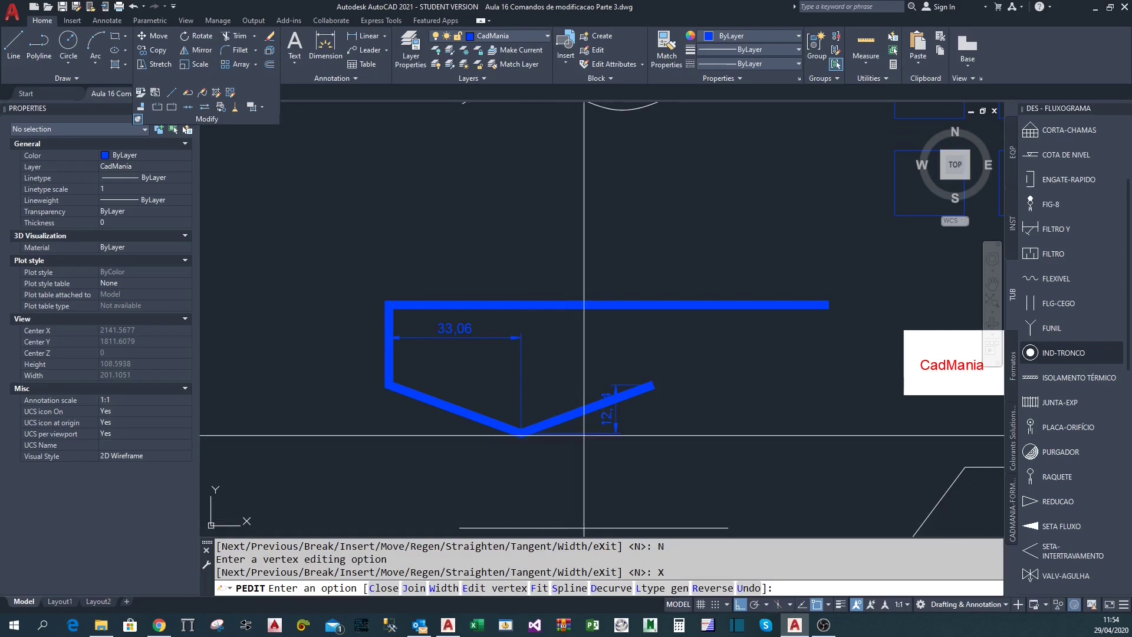
pyautogui.moveTo(626, 428); pyautogui.dragTo(614, 399, button='middle')
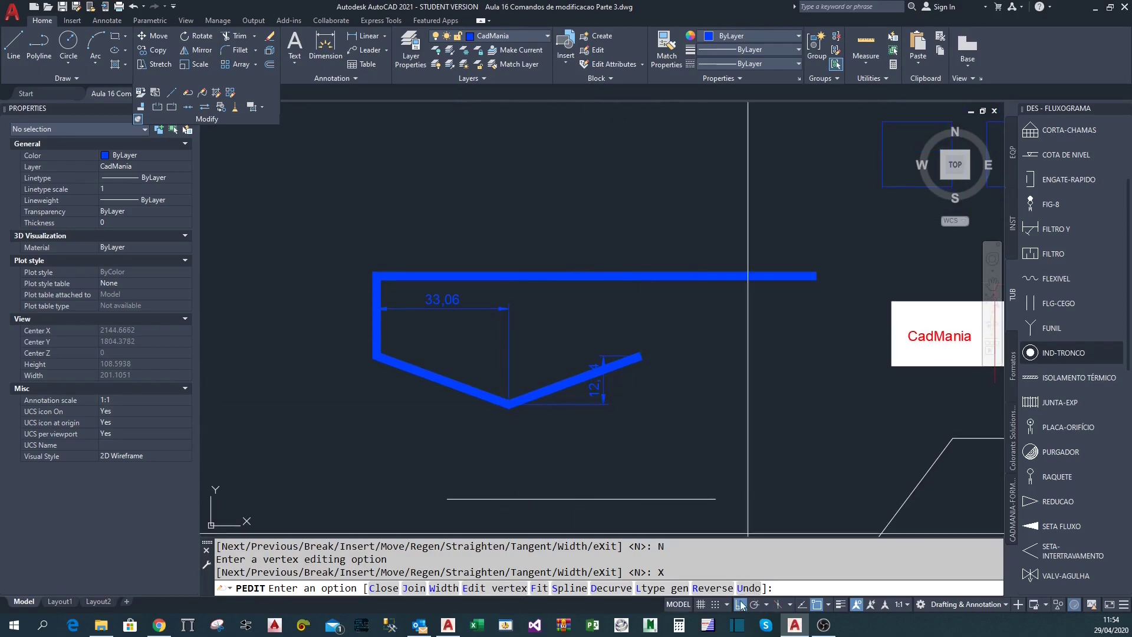